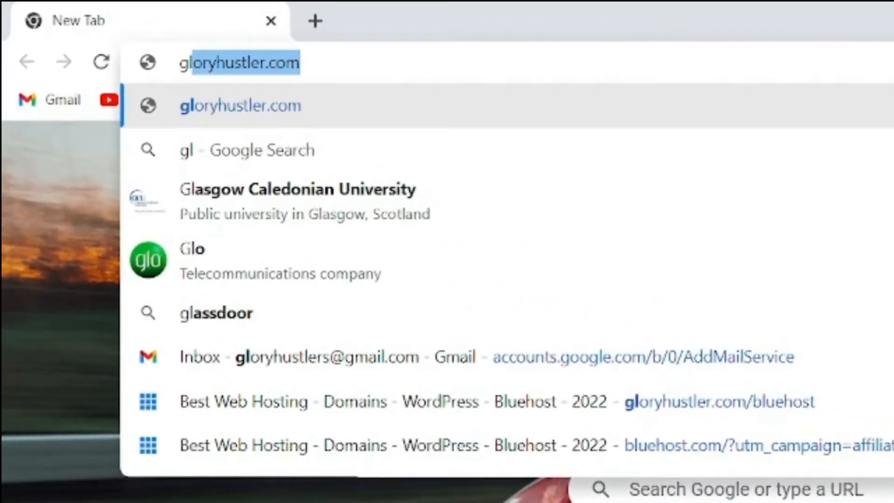
- Go to the web address gloryhustler.com/namecheap
key(Right)
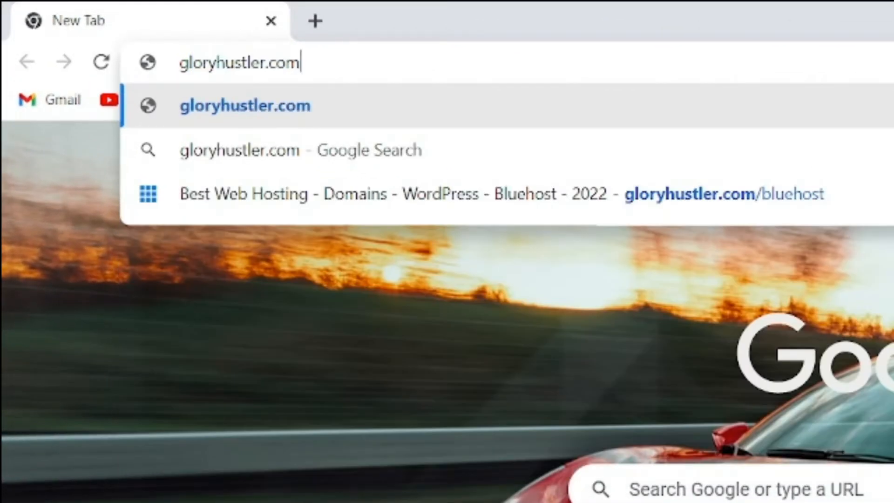
text(/names)
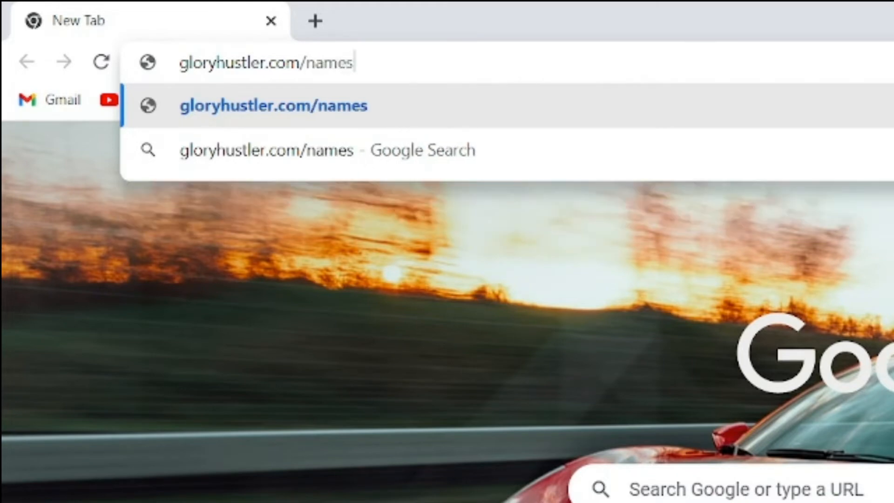
key(BackSpace)
text(cheap)
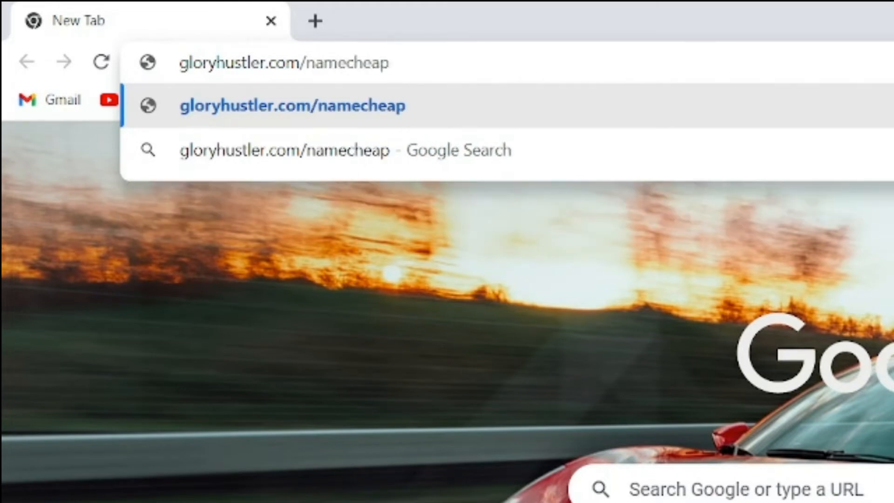
key(Return)
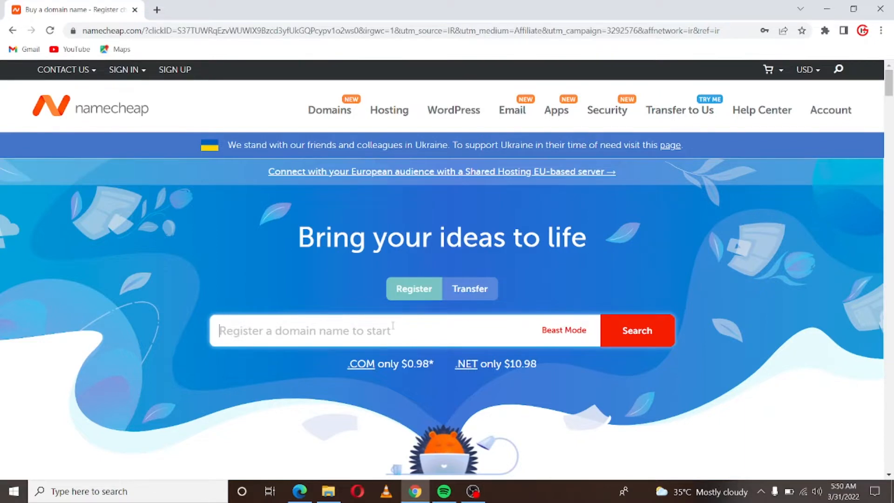
- Search for the domain name carrdwebsite.com to register
text(c)
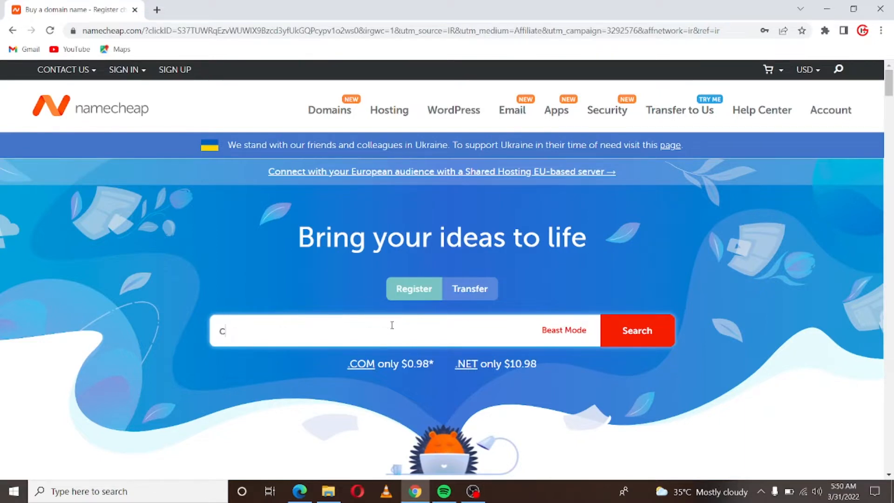
text(arrdwebsite.com)
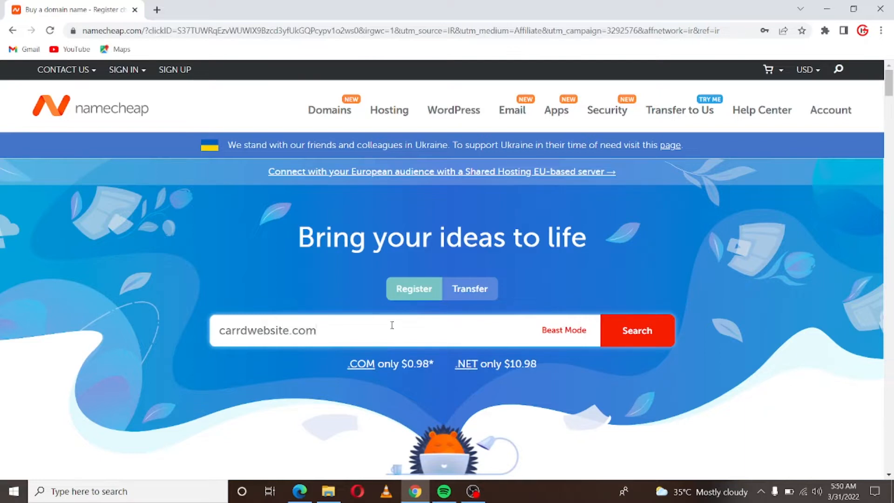
key(Return)
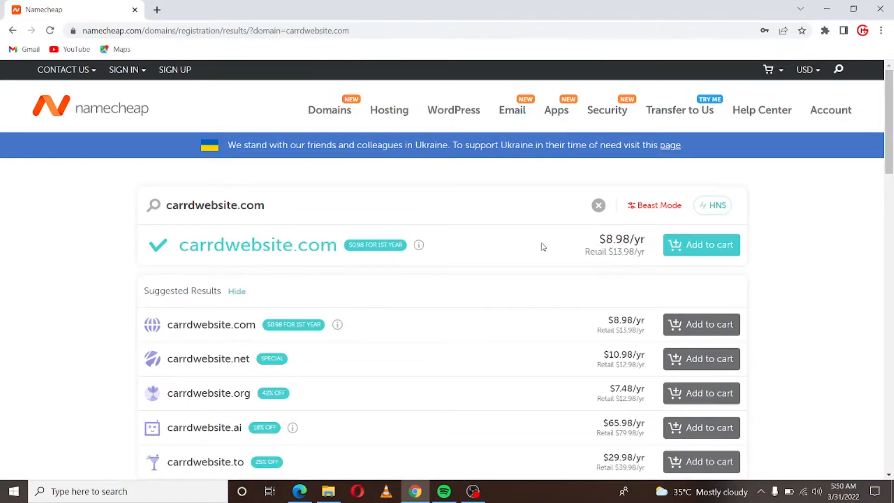
- Add carrdwebsite.com to the cart, proceed to checkout and confirm the one-year domain order
mouse_move(419, 244)
click(691, 251)
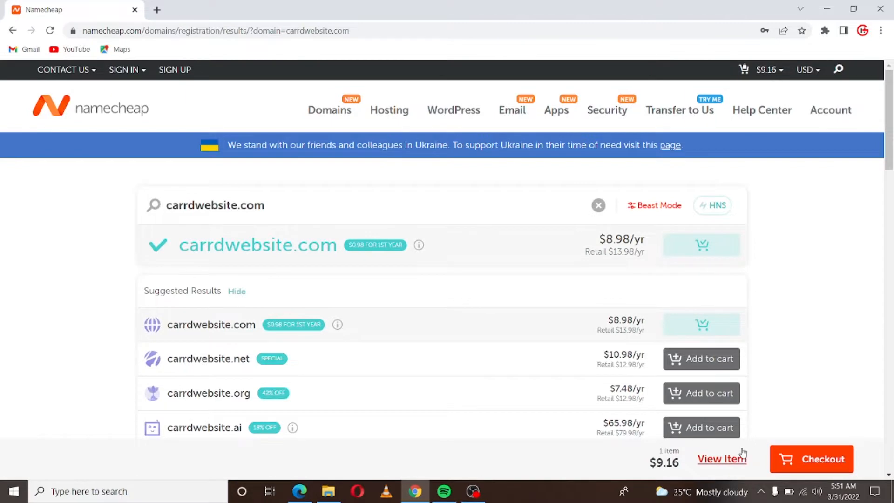
click(802, 460)
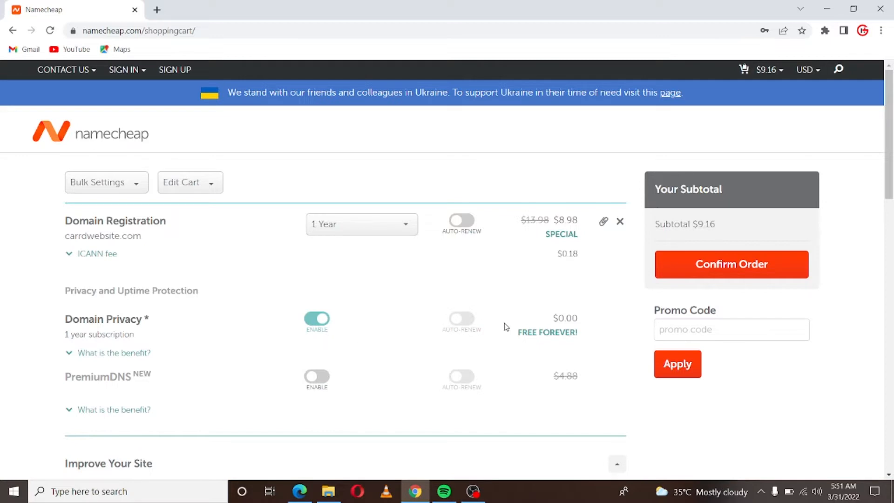
click(723, 275)
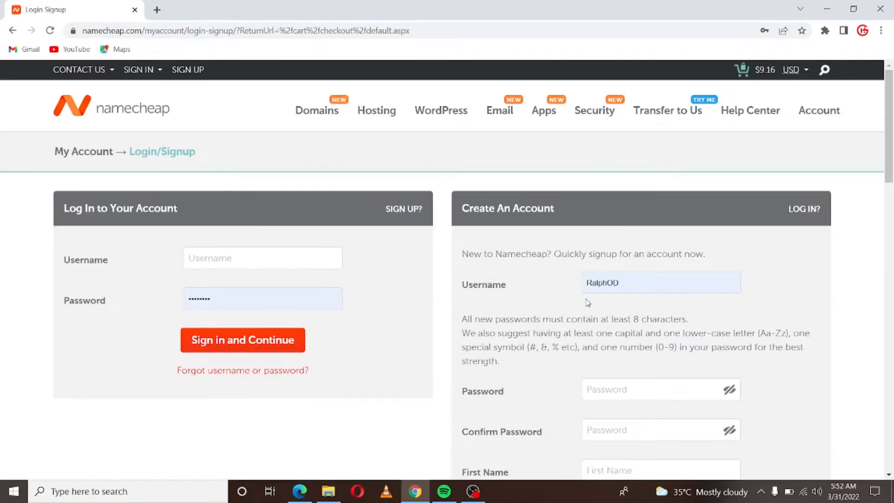
- Review the account sign-up form, then sign in to the existing account by entering its username
scroll(603, 321, down, 4)
scroll(594, 297, down, 2)
scroll(591, 299, up, 1)
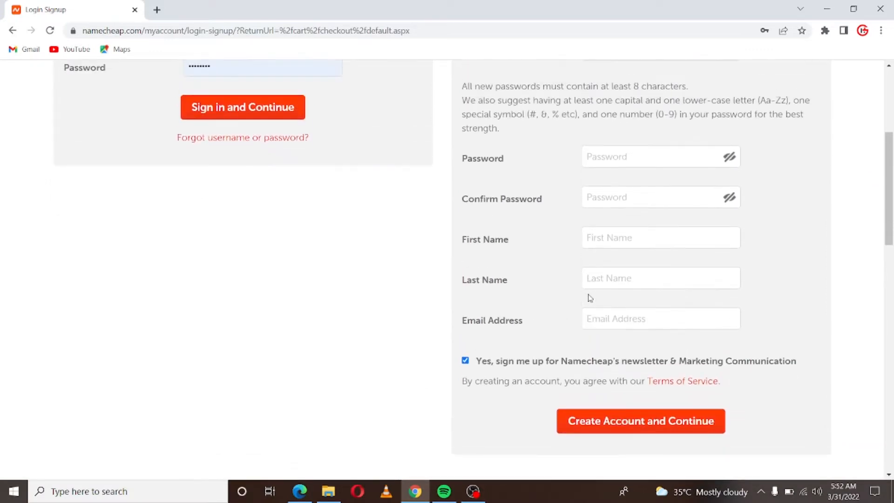
scroll(619, 321, up, 2)
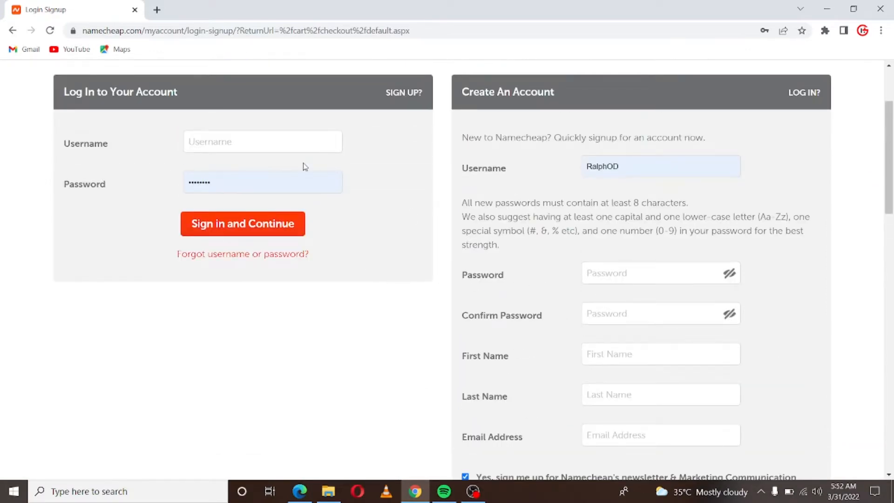
click(293, 149)
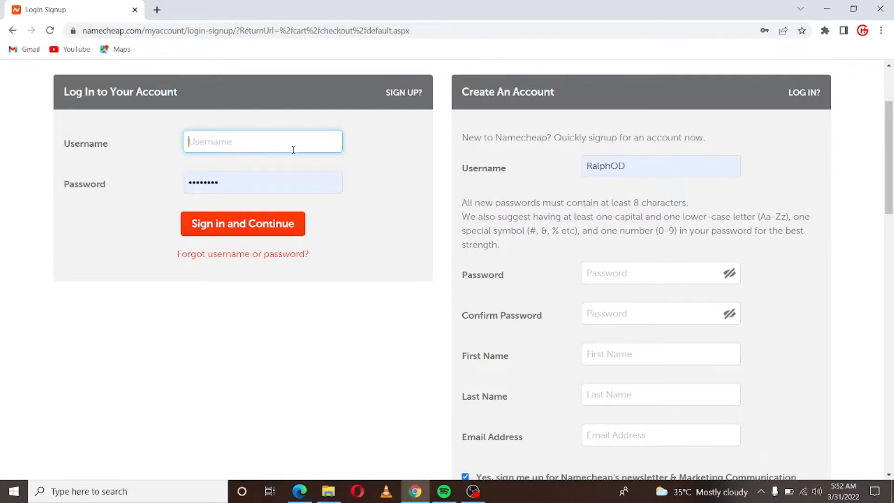
text(R)
click(269, 224)
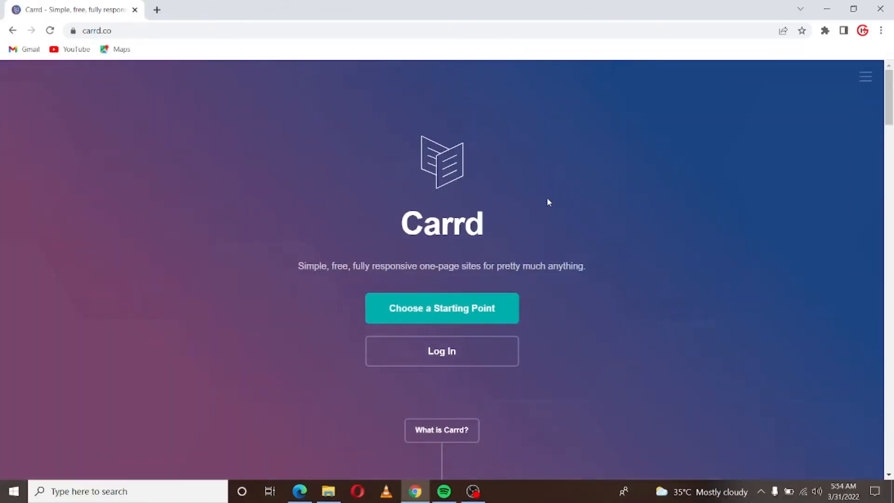
- Look through the Carrd home page, examining its main features and the optional Pro plan benefits
scroll(549, 197, down, 5)
scroll(532, 189, down, 8)
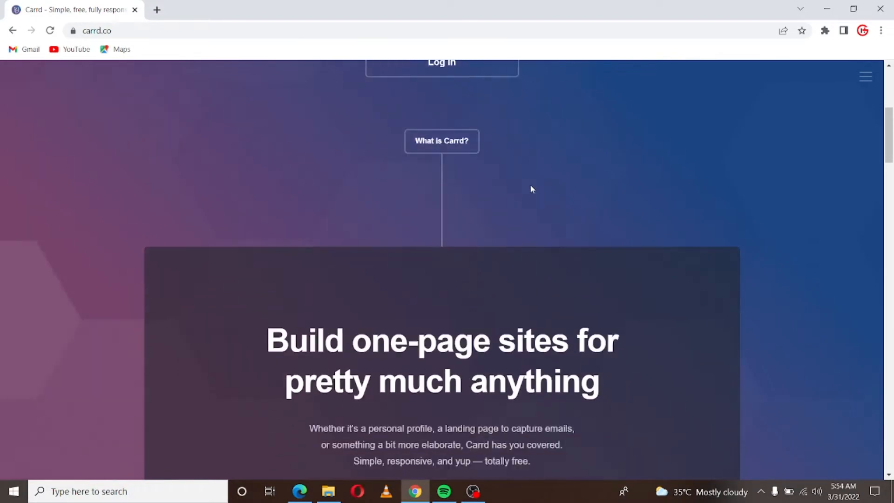
scroll(532, 188, down, 7)
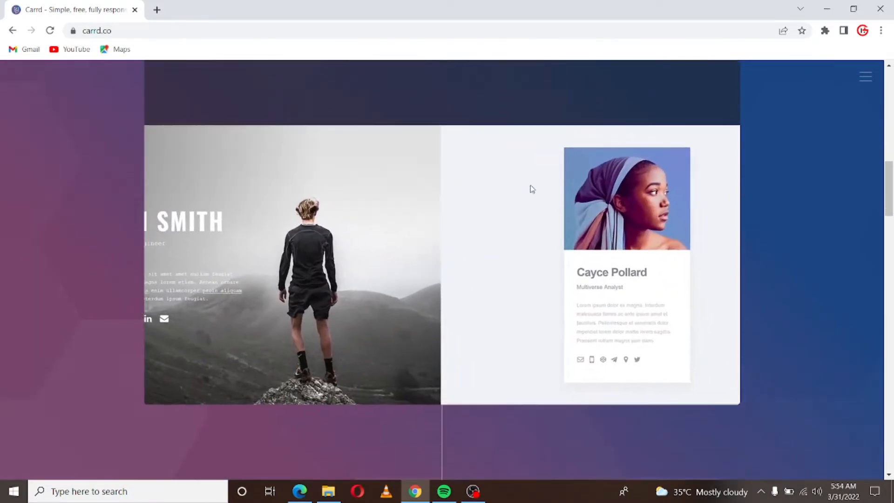
scroll(540, 200, down, 6)
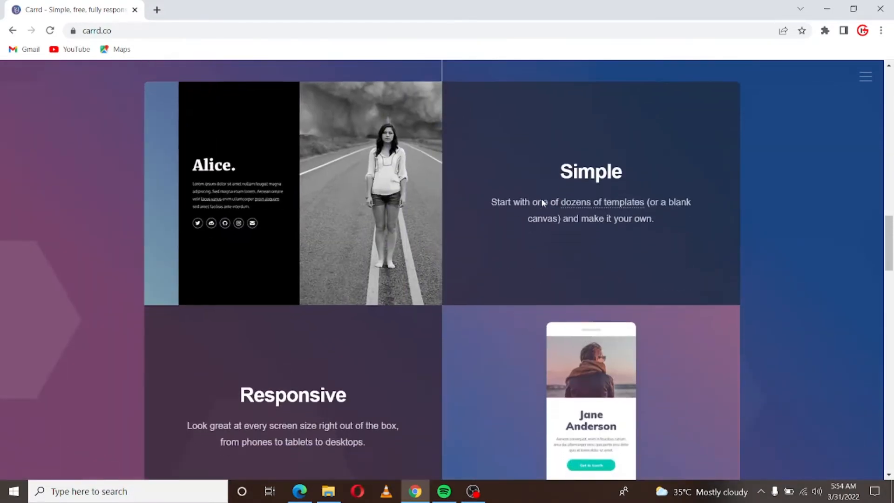
scroll(530, 193, down, 1)
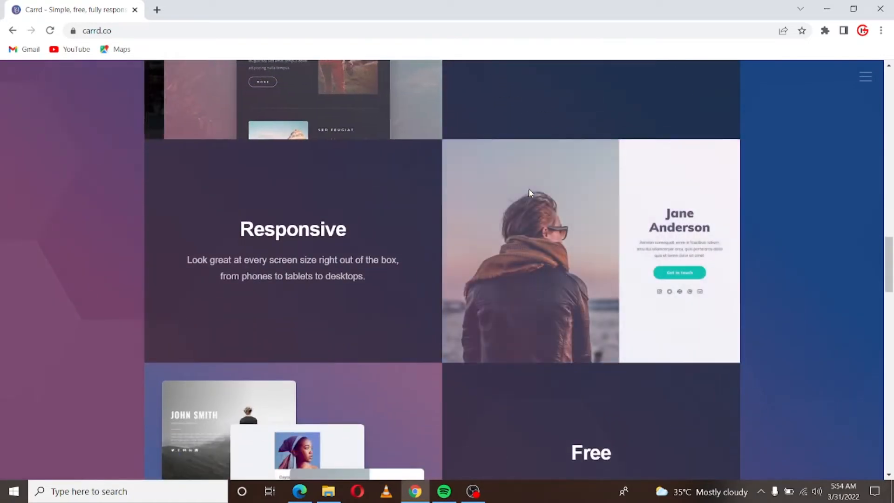
scroll(530, 193, down, 9)
scroll(529, 192, down, 14)
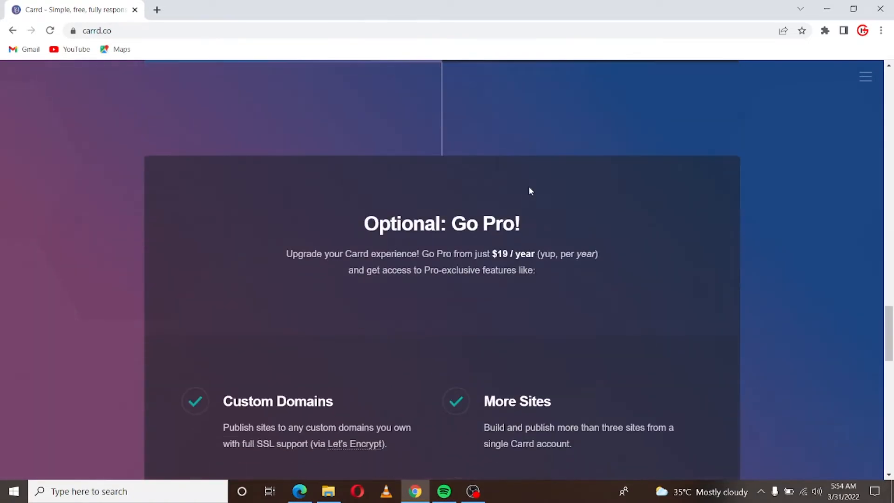
scroll(530, 188, up, 20)
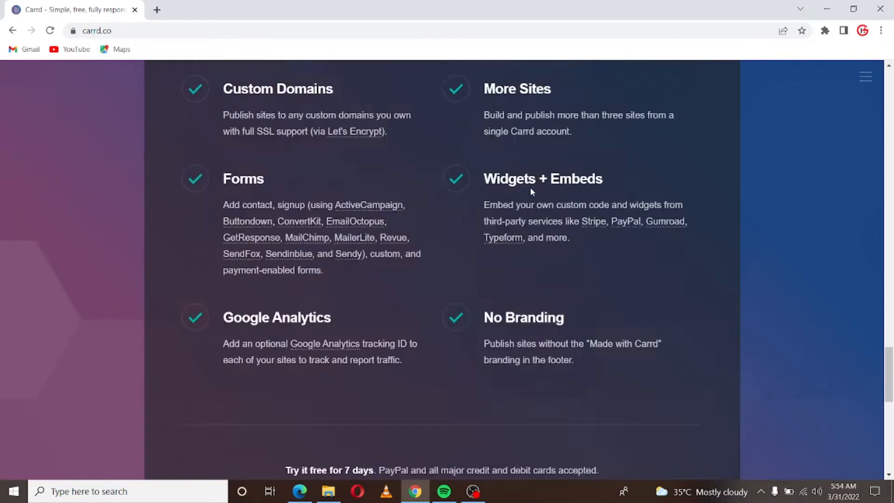
scroll(529, 188, up, 15)
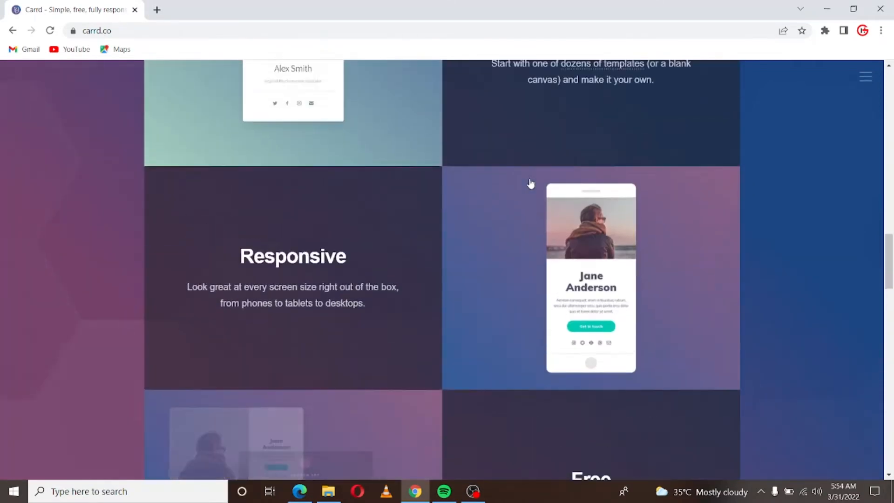
scroll(531, 173, up, 9)
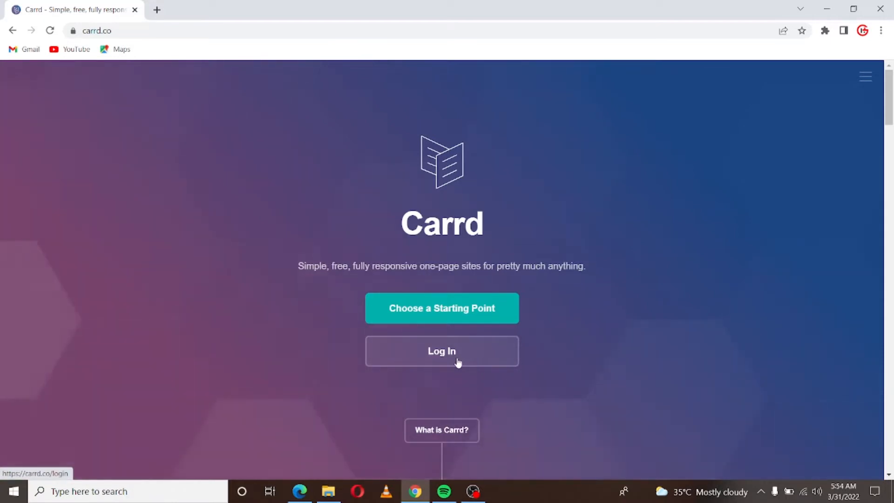
- Open Carrd's Choose a Starting Point page in a new browser tab and switch to it
right_click(435, 318)
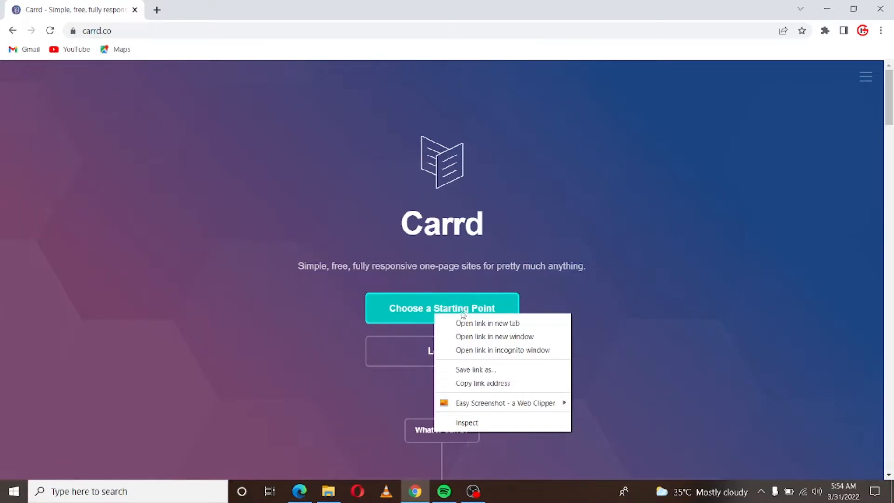
click(461, 322)
click(231, 5)
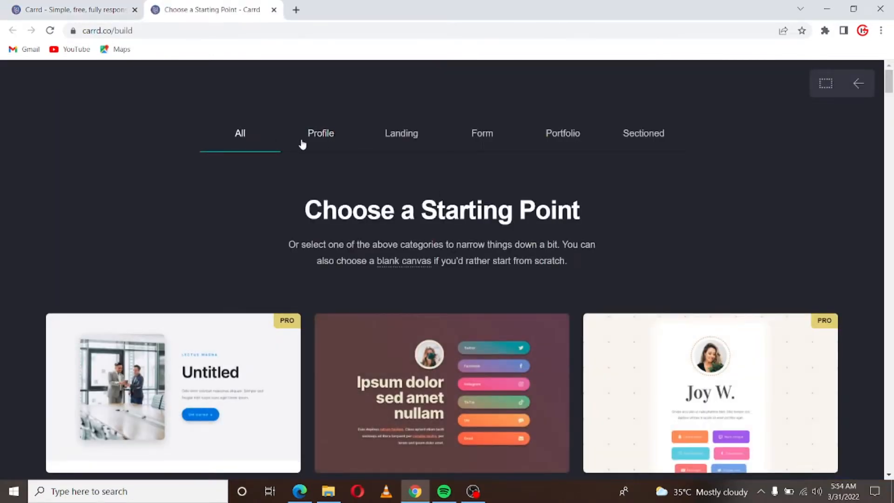
- Show the Profile templates and open the demo of the first row's Pro template in a new browser tab
click(332, 139)
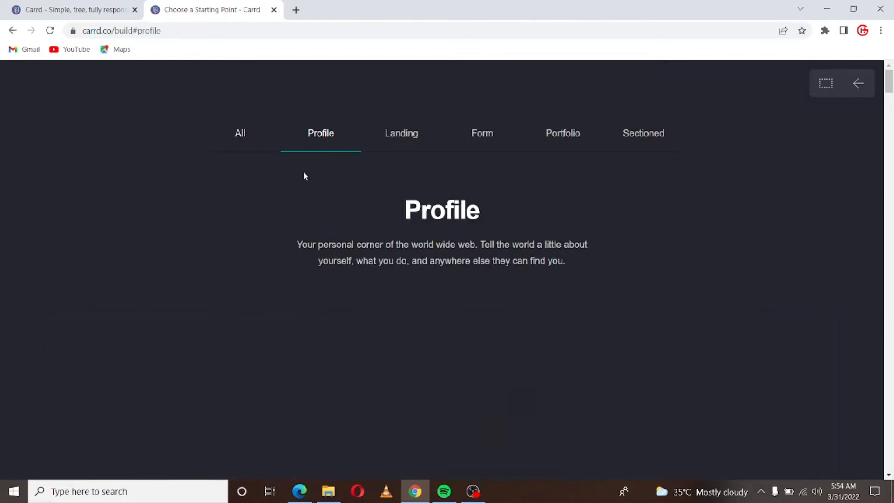
scroll(228, 233, down, 3)
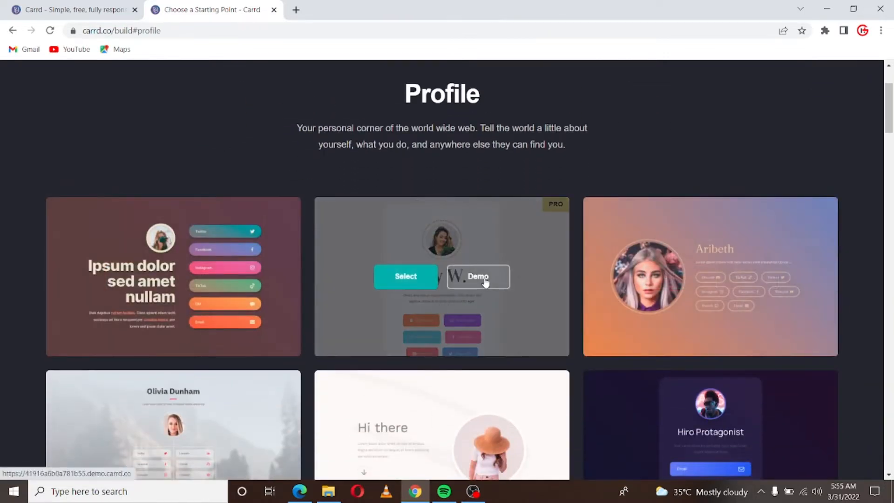
right_click(484, 286)
click(513, 73)
click(361, 6)
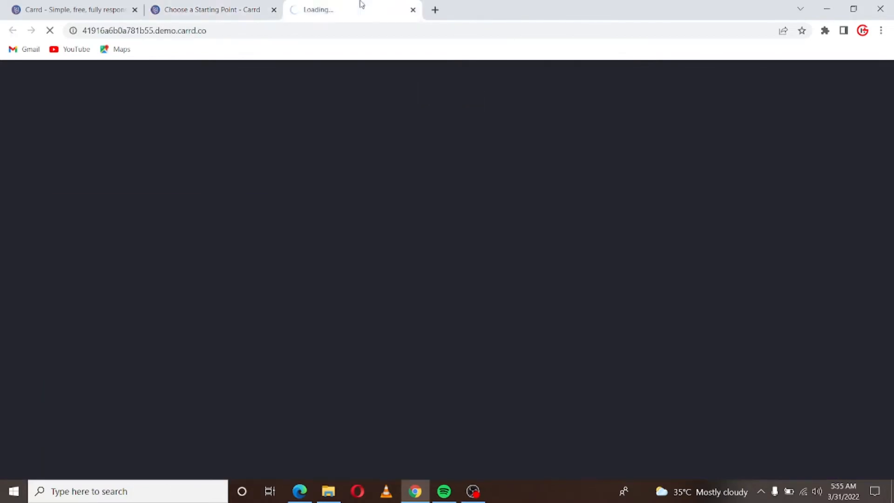
- Examine the profile template demo from its header to the contact section, then return to the template gallery
scroll(389, 136, down, 15)
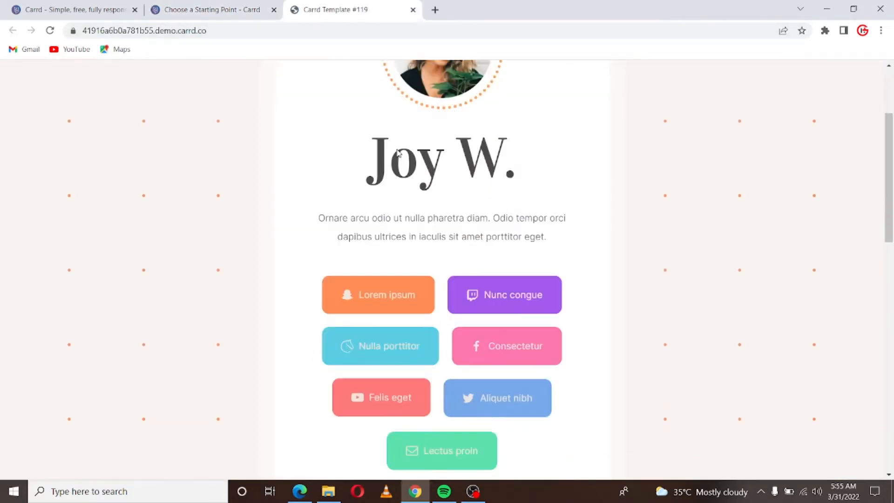
scroll(383, 141, up, 10)
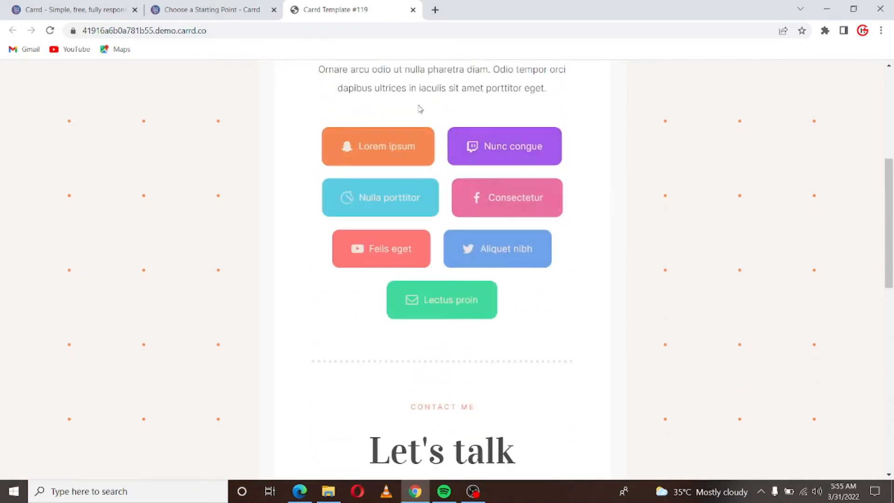
scroll(429, 135, up, 6)
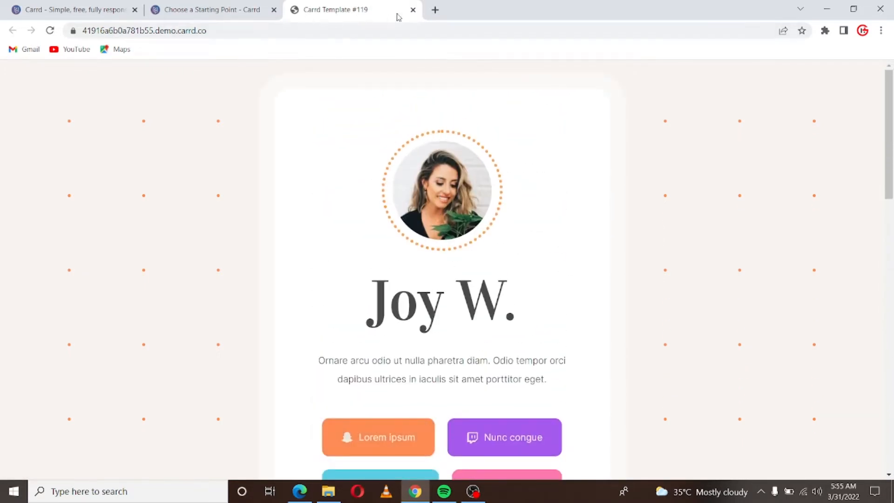
click(243, 6)
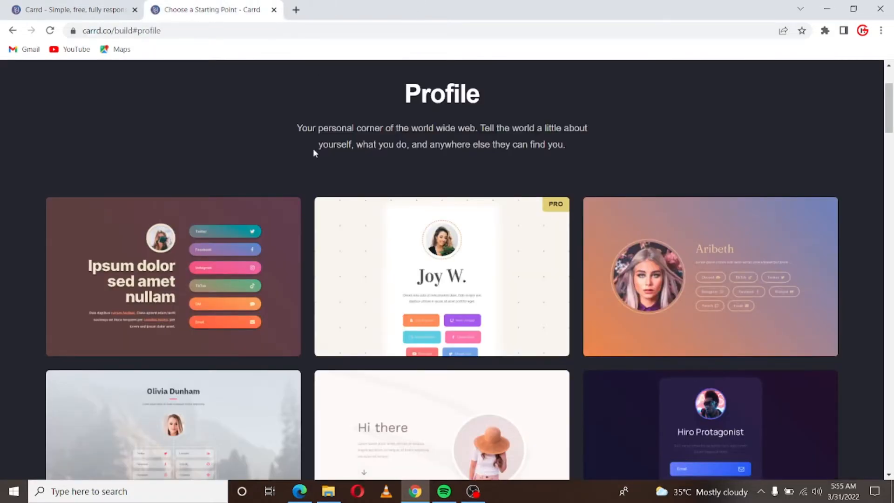
- Browse the remaining Profile templates, then switch the gallery to the Portfolio category
scroll(465, 335, down, 5)
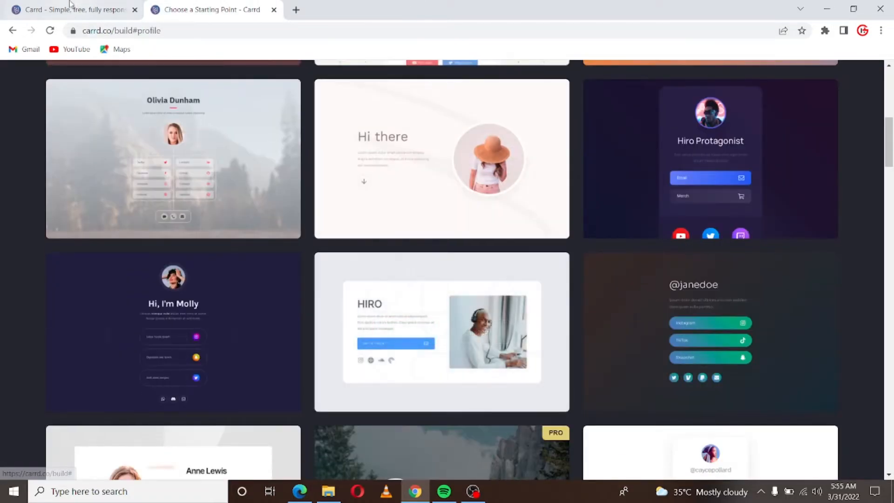
click(73, 3)
click(191, 8)
scroll(588, 220, up, 7)
click(575, 135)
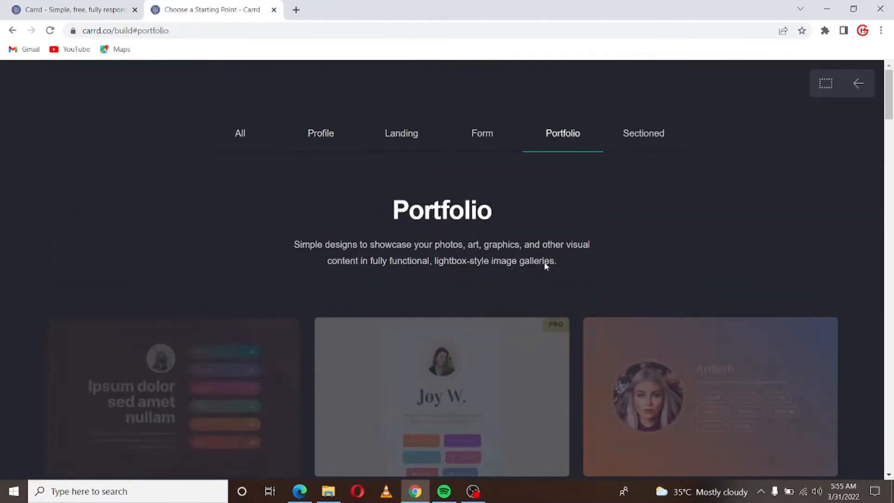
- Open the demo of the white photo-grid Portfolio template with the bicycle image in a new browser tab and switch to it
scroll(529, 303, down, 5)
scroll(552, 299, down, 3)
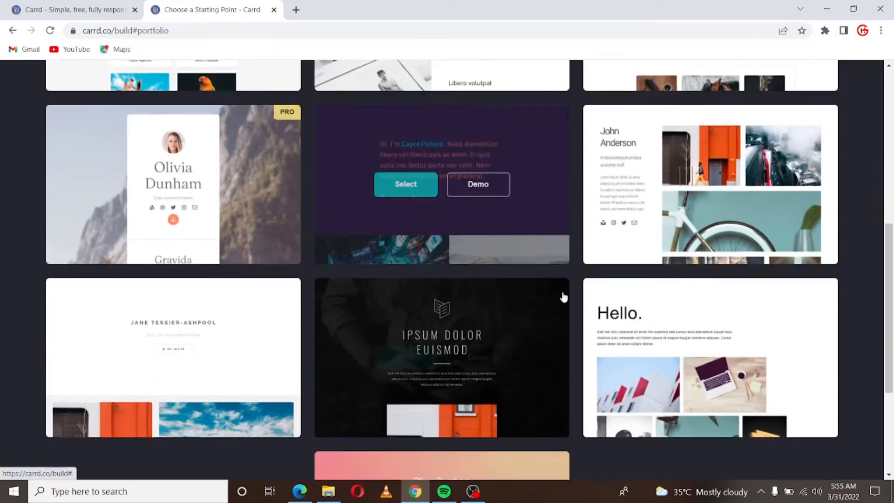
right_click(761, 167)
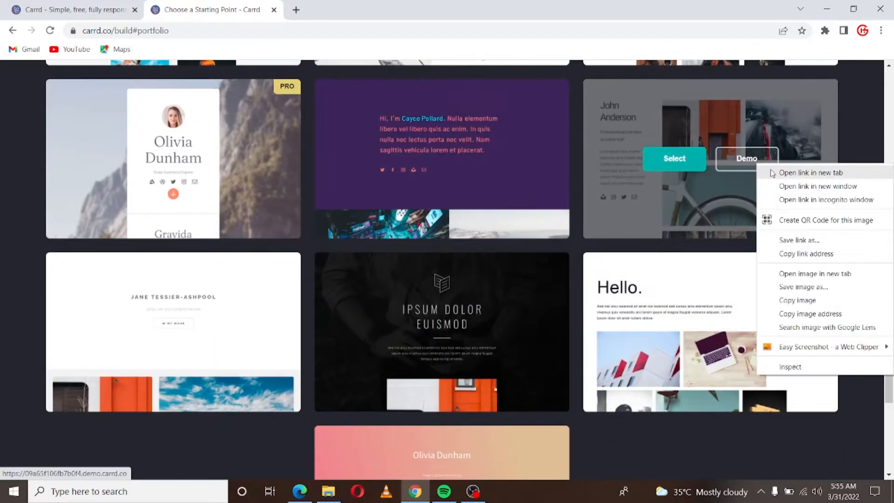
click(775, 170)
click(355, 5)
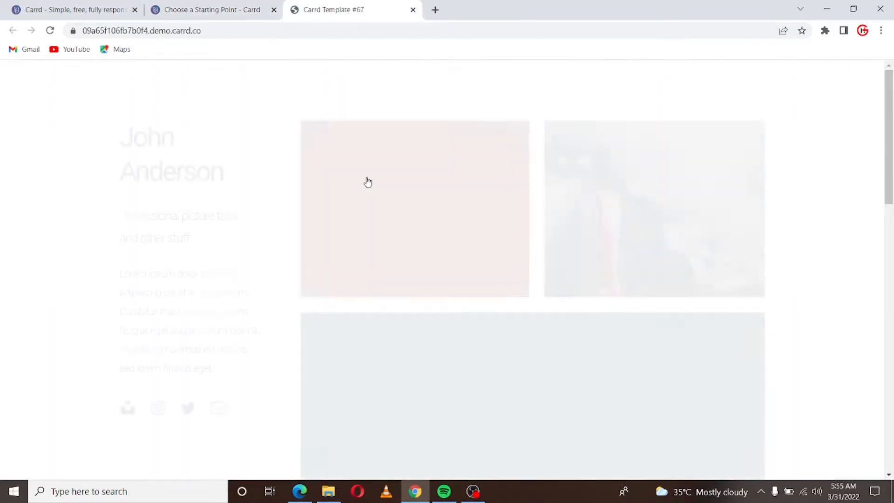
- Examine the portfolio demo's image gallery, then close the demo and return to the start of the Portfolio templates
scroll(391, 195, down, 10)
scroll(392, 195, down, 5)
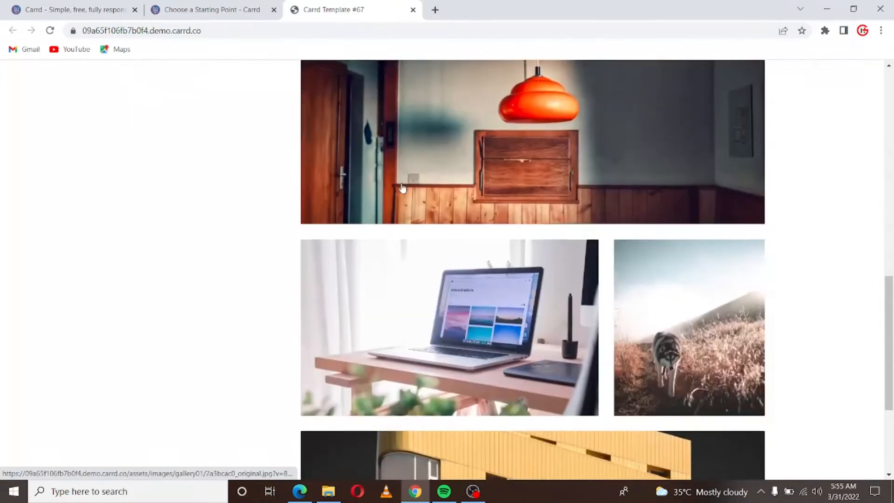
scroll(391, 195, up, 12)
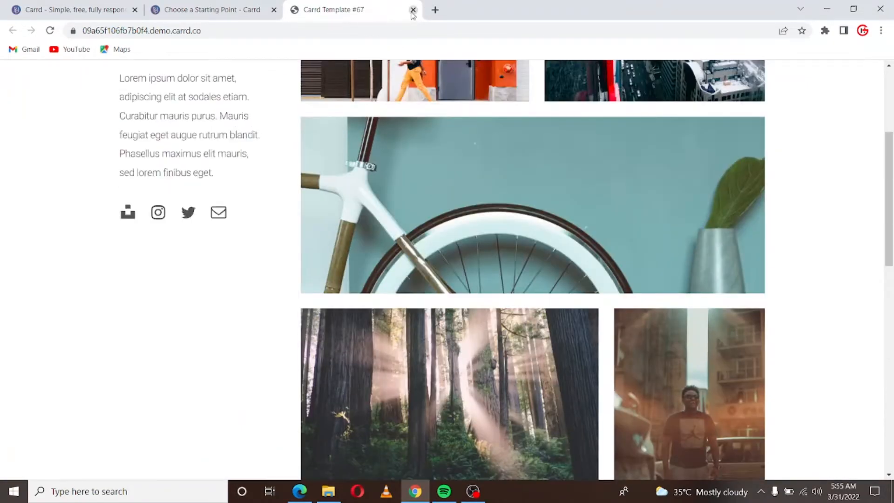
click(413, 10)
scroll(365, 185, up, 10)
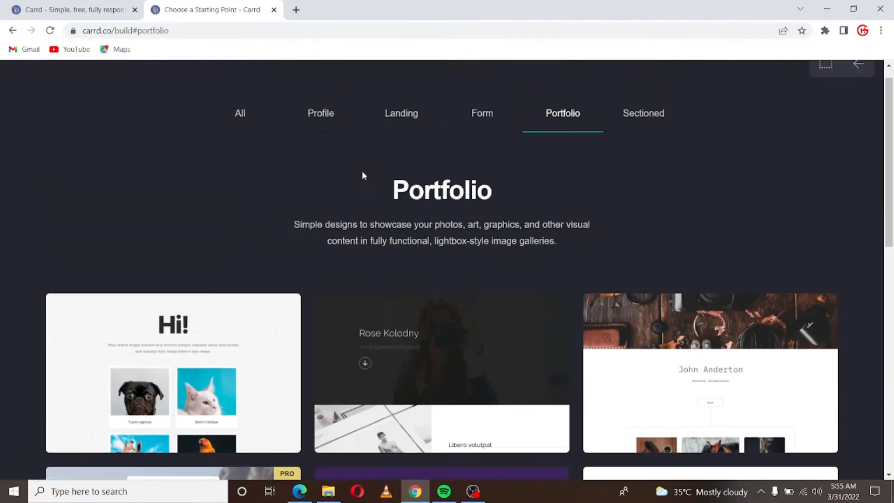
- Browse the Form templates, then switch the gallery to the Landing category
click(482, 134)
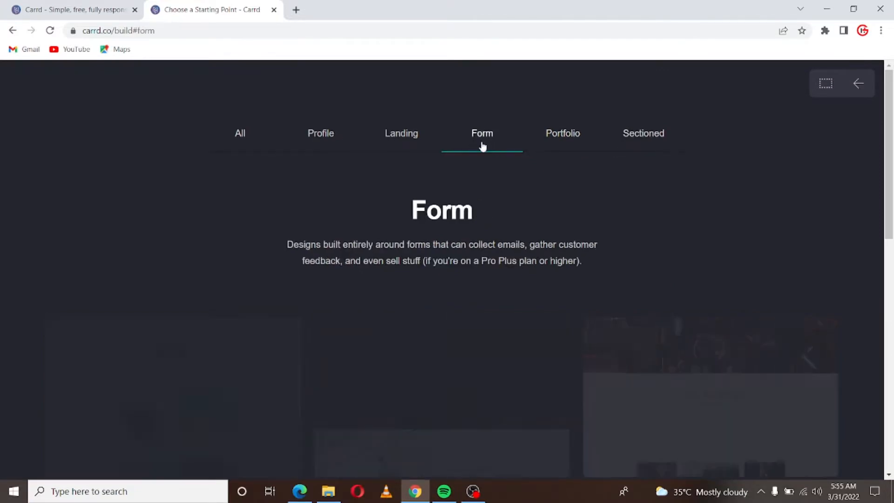
scroll(363, 299, down, 5)
scroll(363, 300, down, 1)
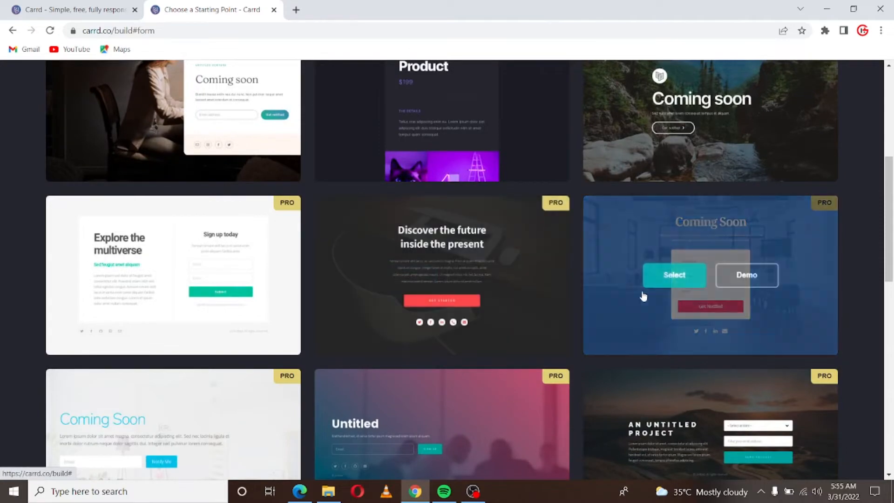
scroll(623, 345, down, 3)
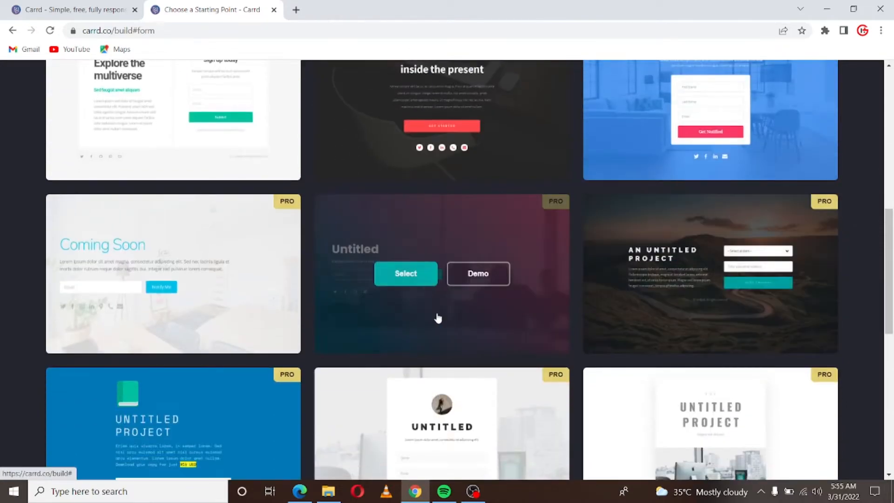
scroll(419, 307, down, 5)
scroll(601, 238, up, 13)
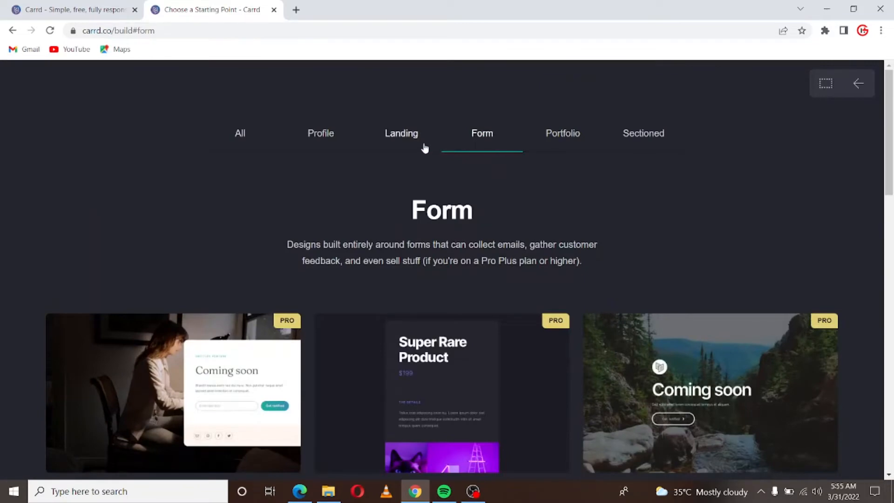
click(413, 142)
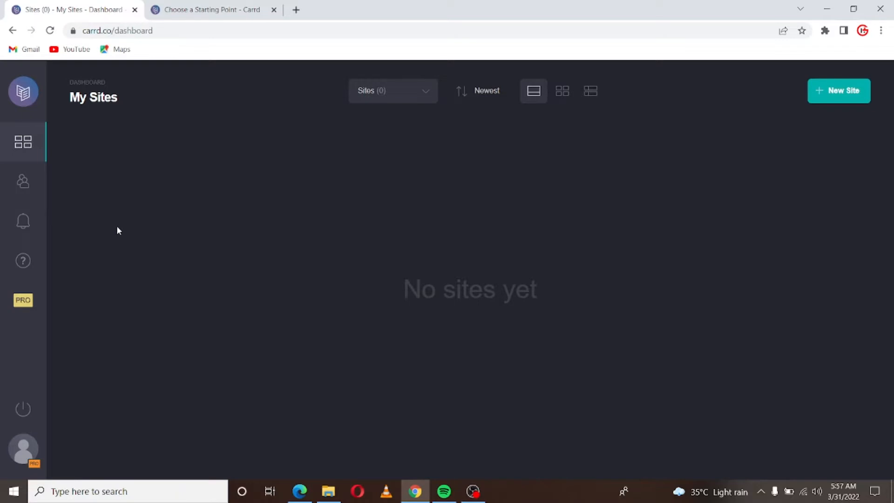
- Open the Pro plan upgrade page and compare the prices, site limits and features of Pro Lite, Pro Standard and Pro Plus
click(22, 302)
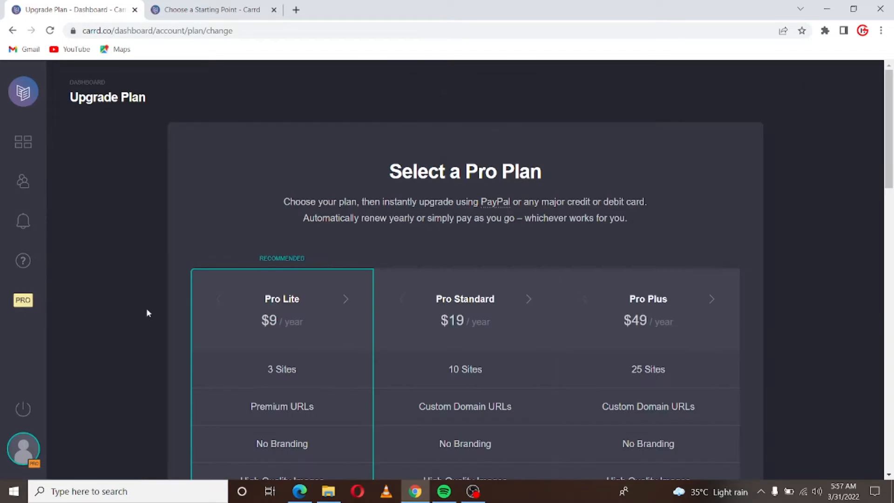
scroll(462, 298, down, 3)
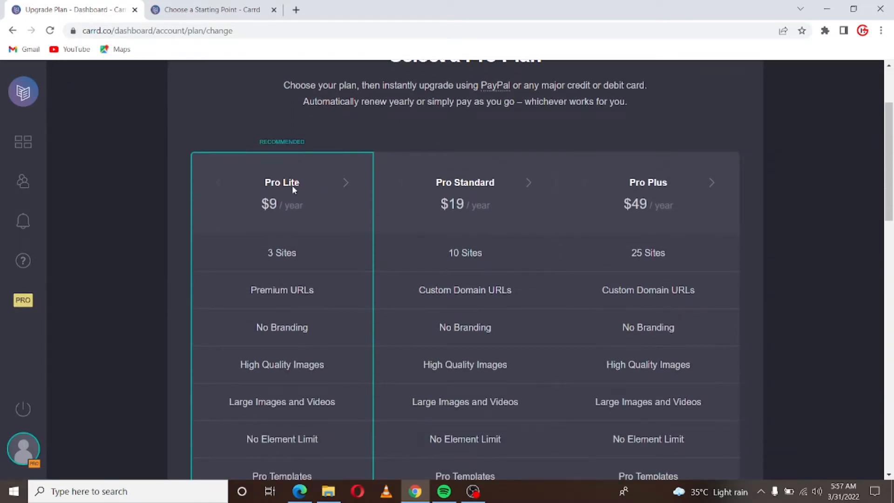
scroll(354, 233, down, 1)
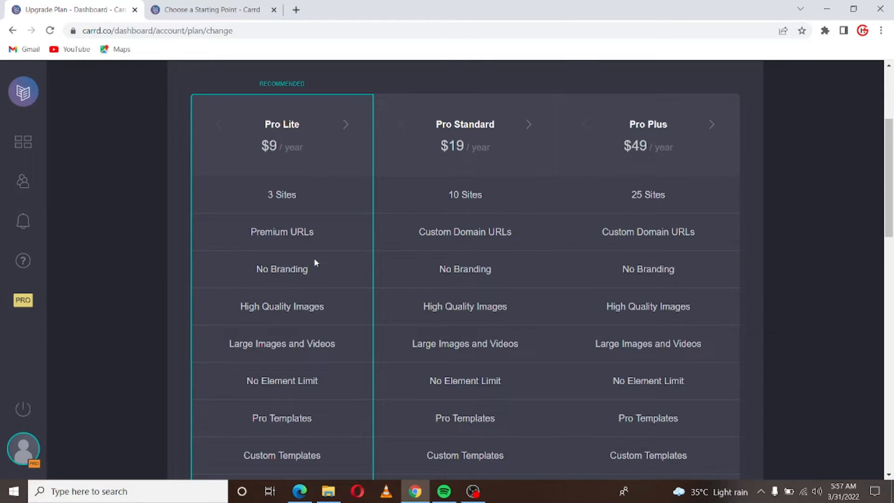
scroll(353, 191, up, 2)
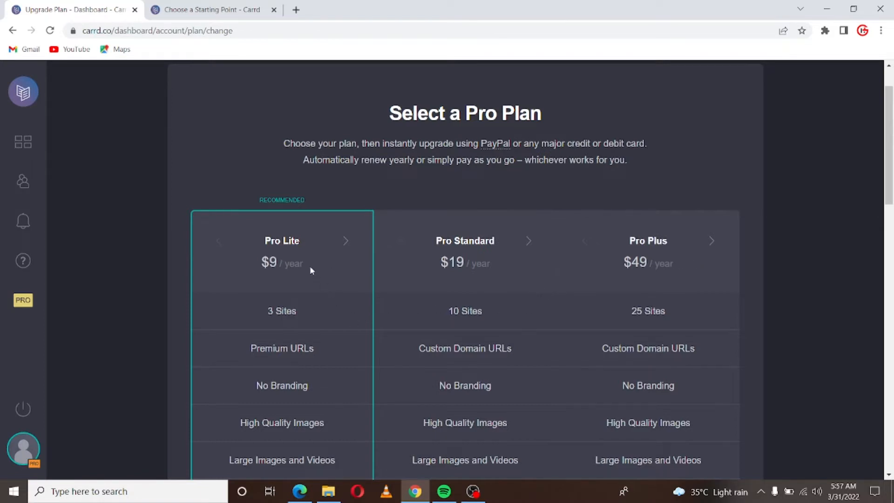
scroll(303, 252, down, 1)
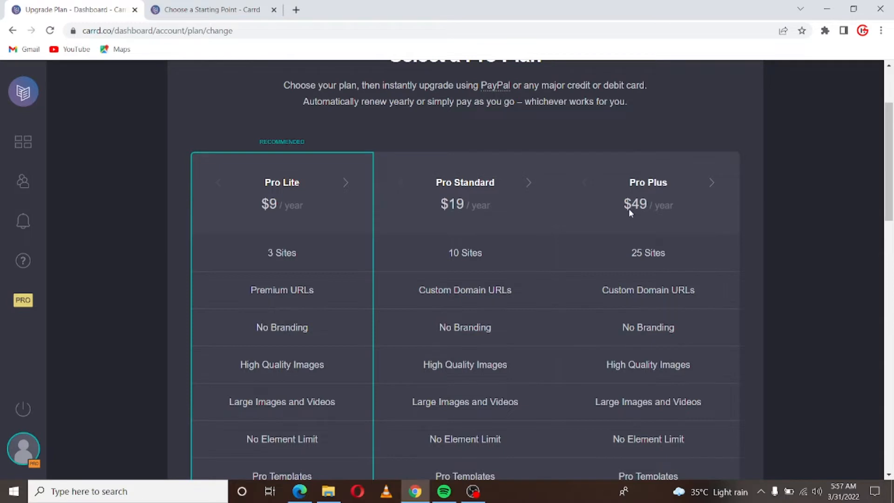
scroll(390, 290, down, 2)
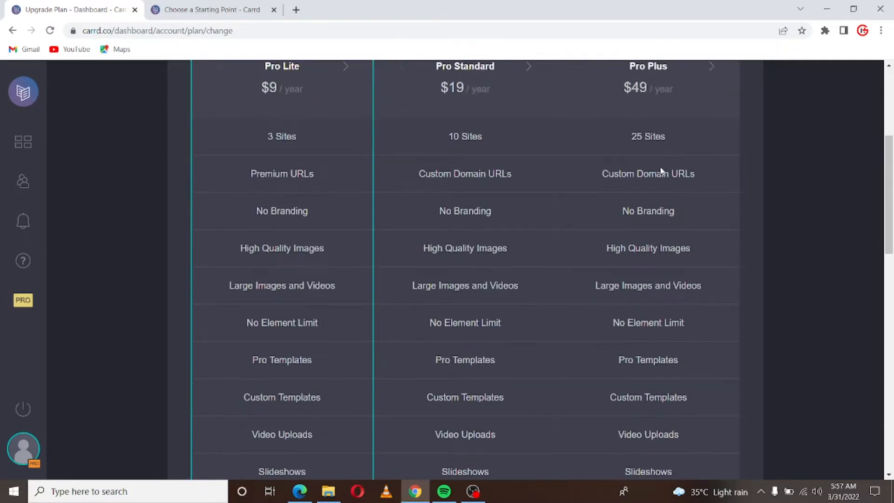
scroll(663, 176, up, 2)
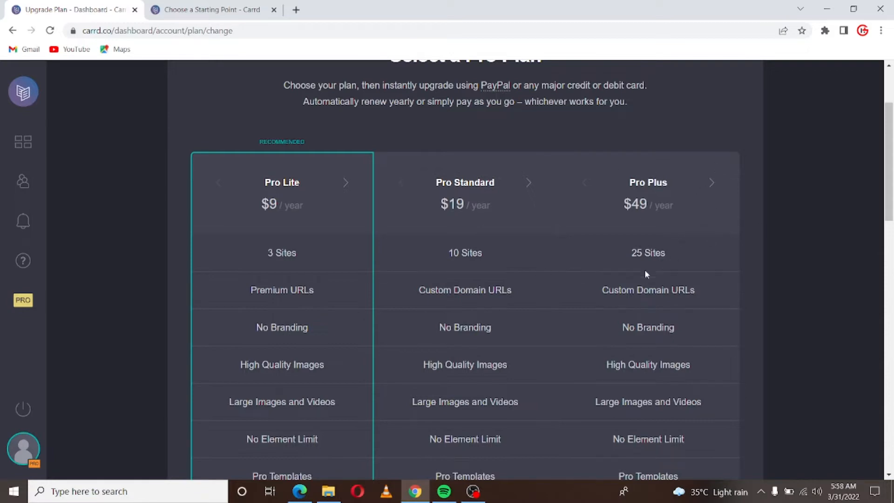
scroll(182, 339, down, 5)
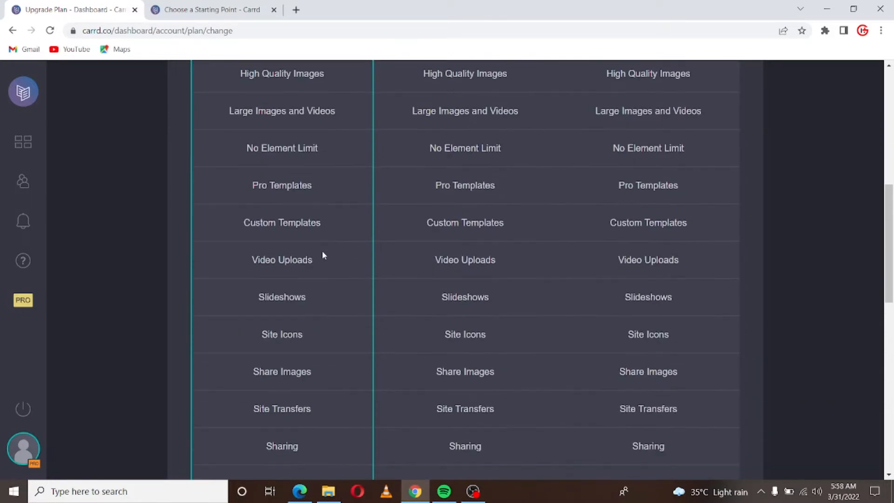
scroll(336, 265, down, 3)
scroll(332, 242, up, 5)
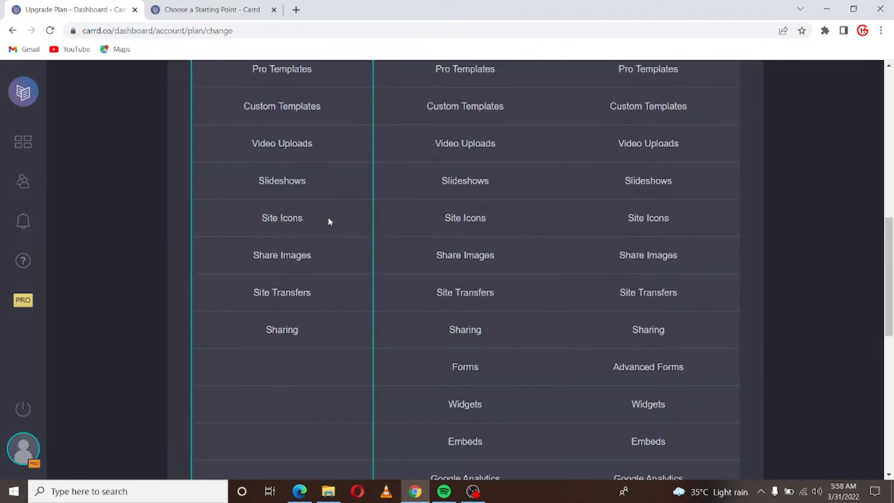
scroll(332, 212, up, 5)
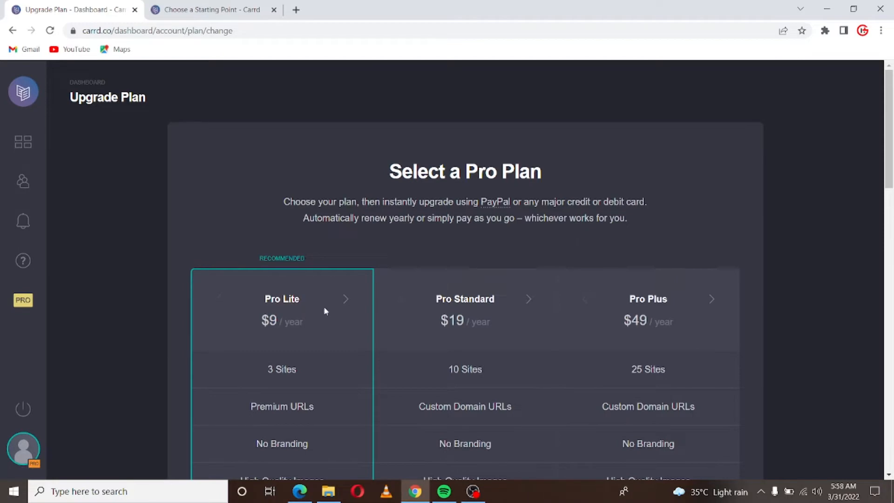
scroll(324, 311, down, 3)
scroll(312, 326, up, 3)
- Check the dashboard notifications, then review the account overview and the current plan's details
click(23, 220)
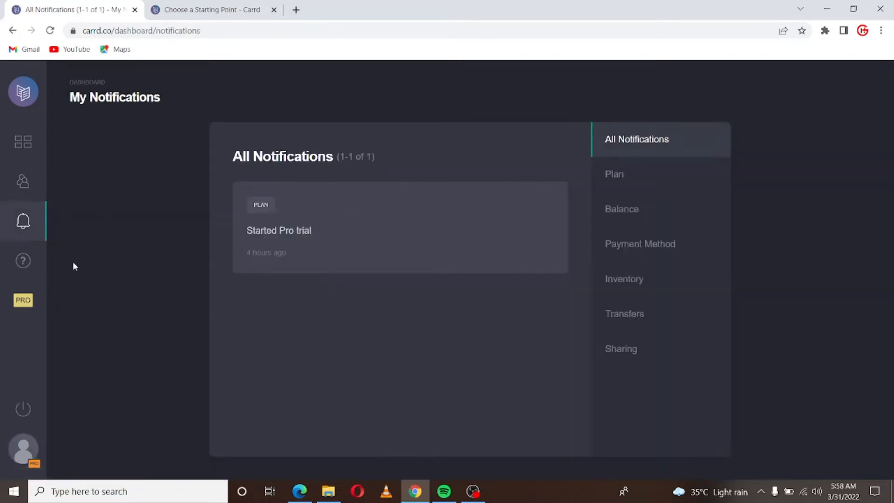
click(29, 460)
scroll(503, 380, down, 3)
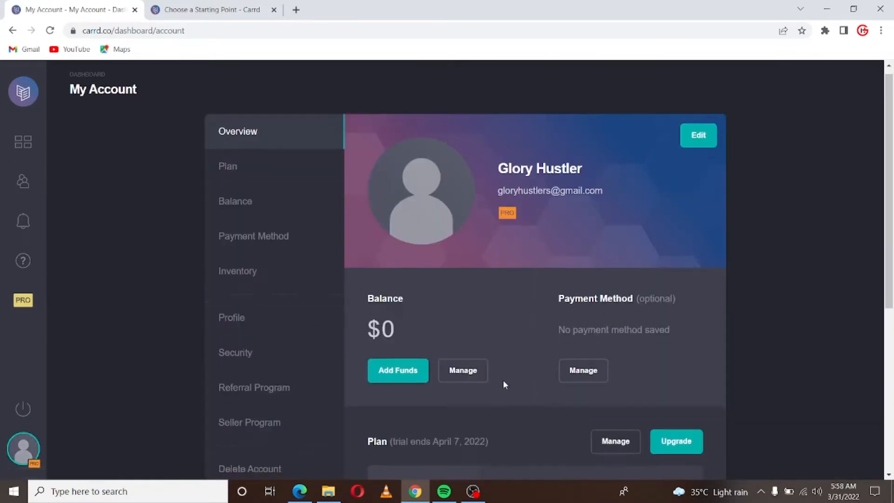
scroll(433, 358, up, 3)
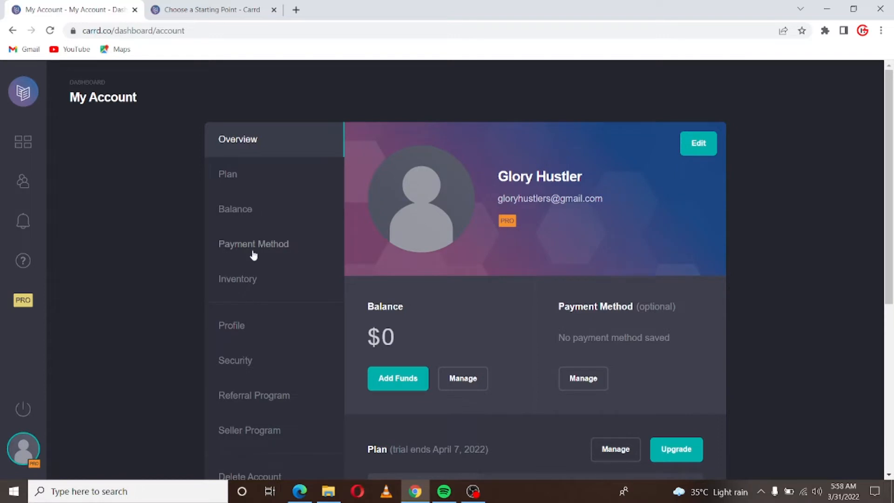
click(230, 175)
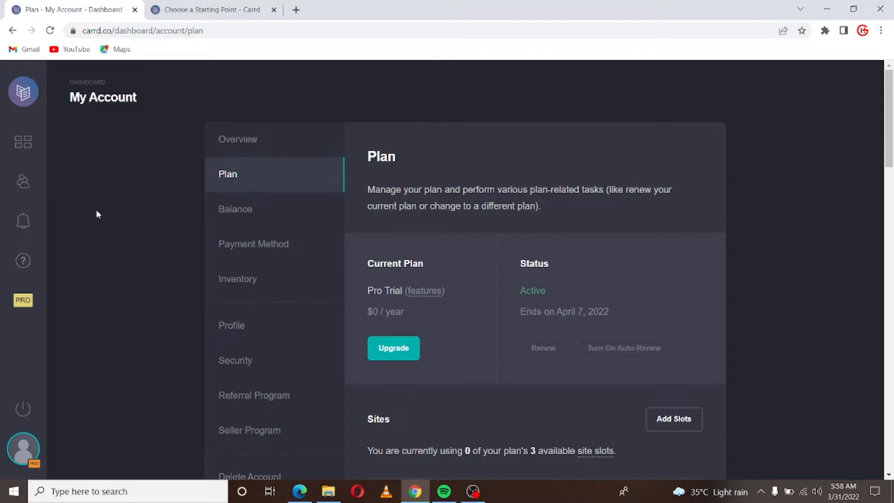
- Return to My Sites and start a new site, looking over the first starting-point templates
click(23, 145)
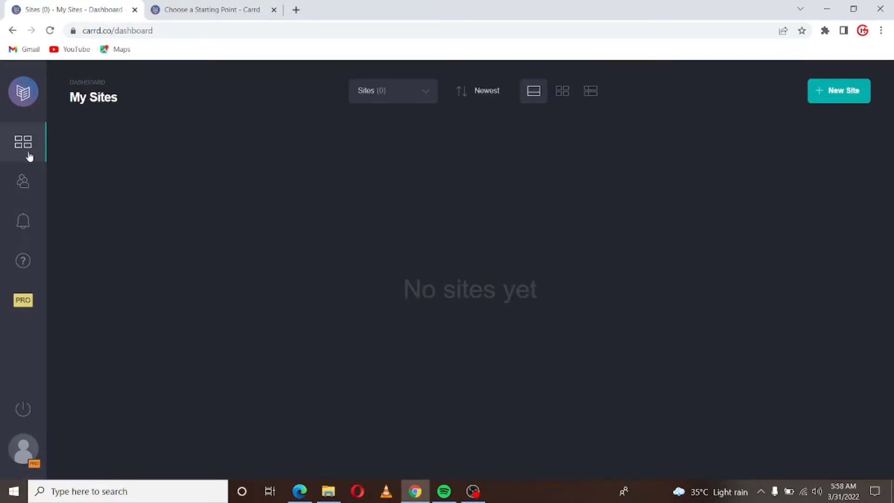
click(833, 99)
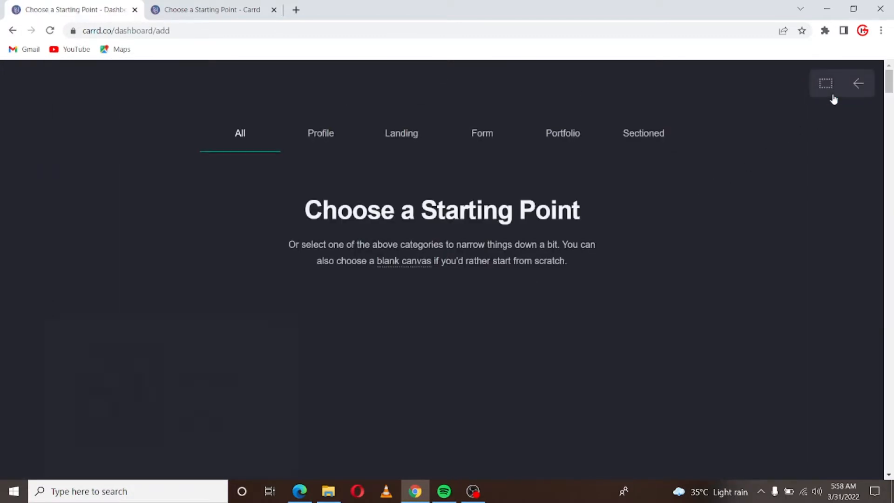
scroll(332, 180, down, 5)
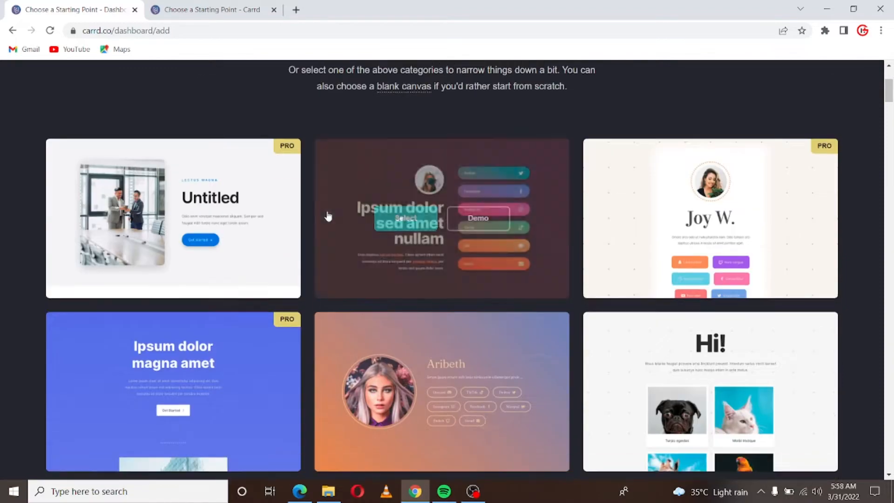
scroll(453, 279, up, 5)
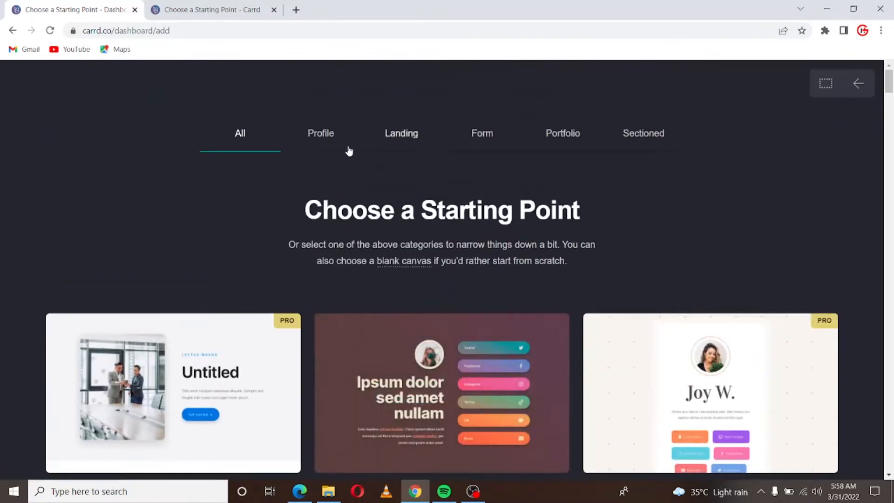
- Go through the Profile and Landing categories, then show the Form templates and look over the first rows
click(334, 147)
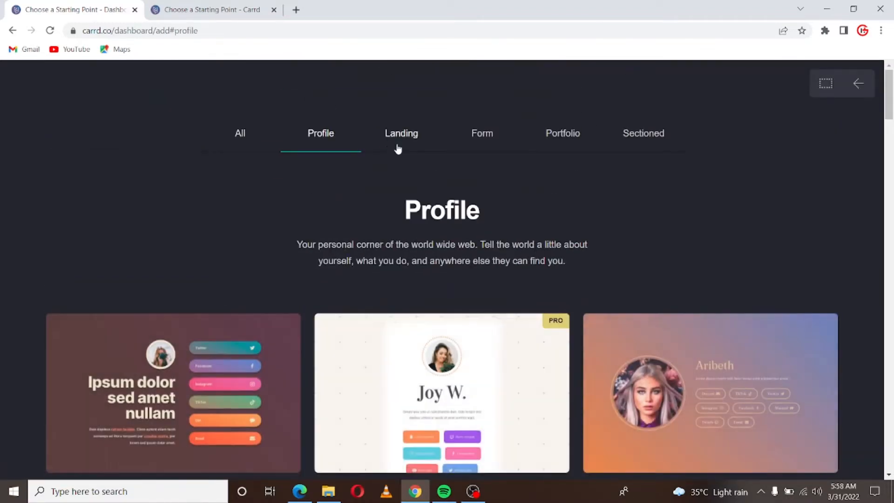
click(413, 139)
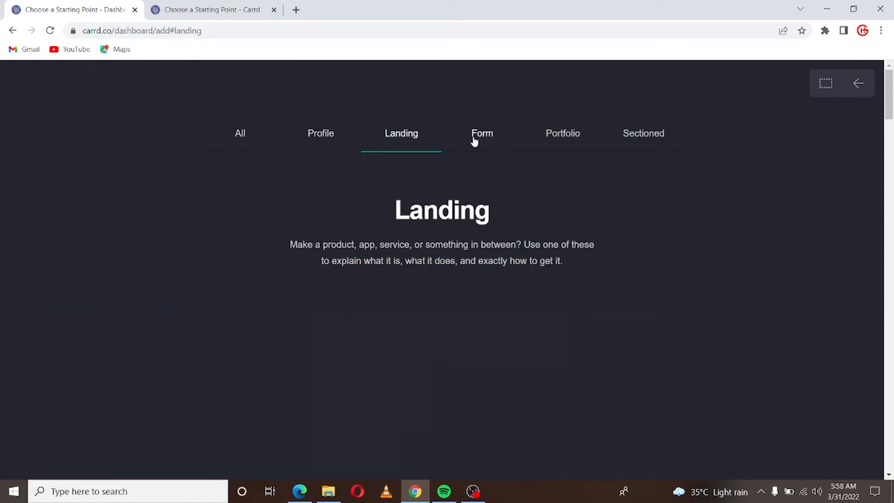
click(472, 144)
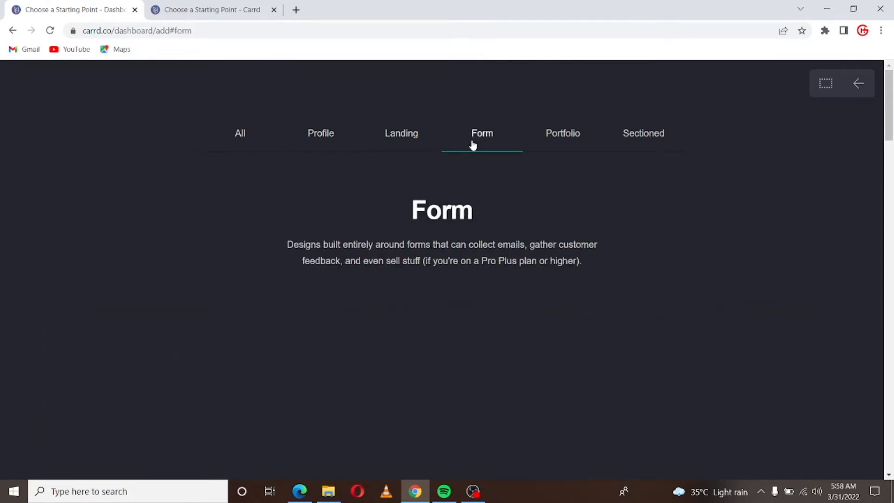
mouse_move(464, 322)
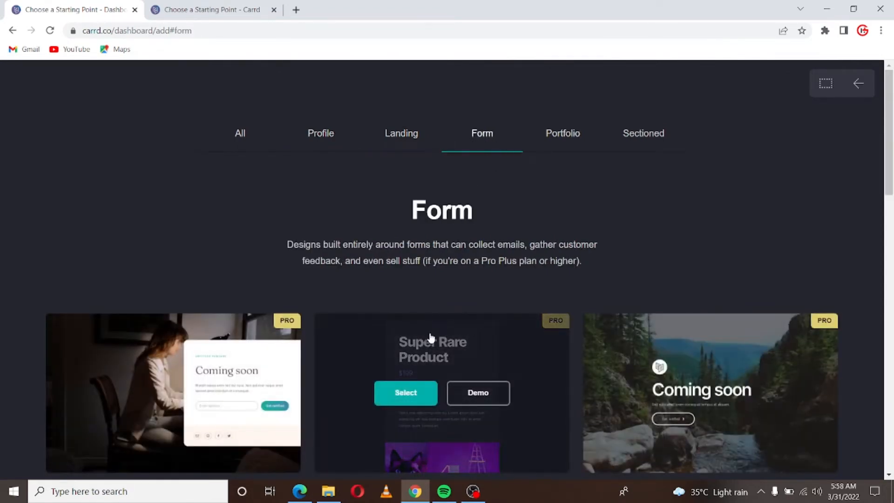
scroll(431, 354, down, 3)
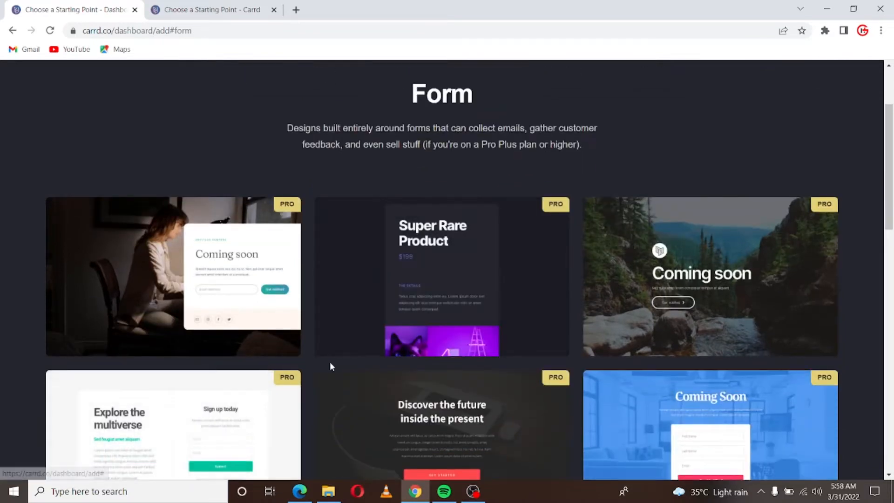
mouse_move(435, 345)
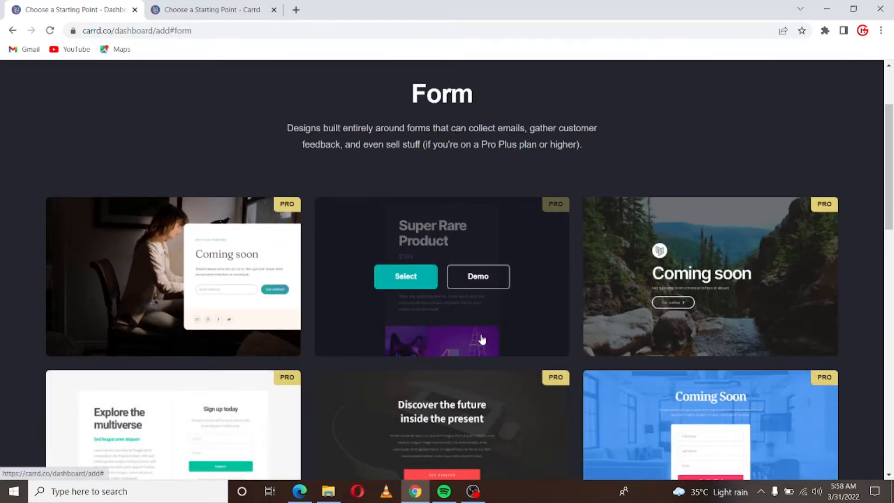
- Look over the Portfolio templates, then start the site from a blank canvas instead of a template
scroll(482, 339, up, 3)
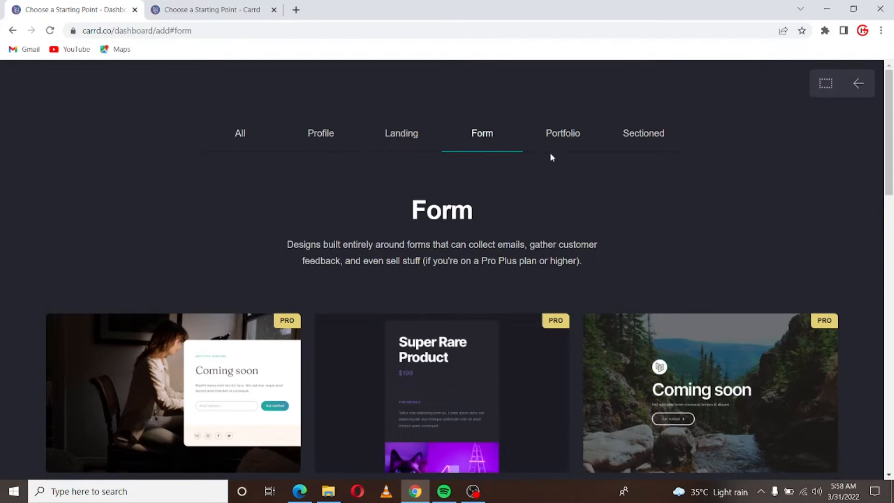
click(565, 150)
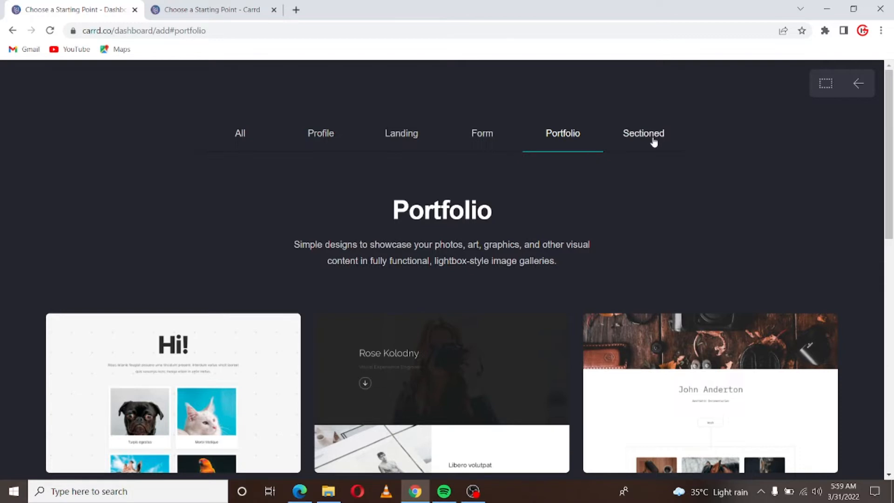
click(826, 85)
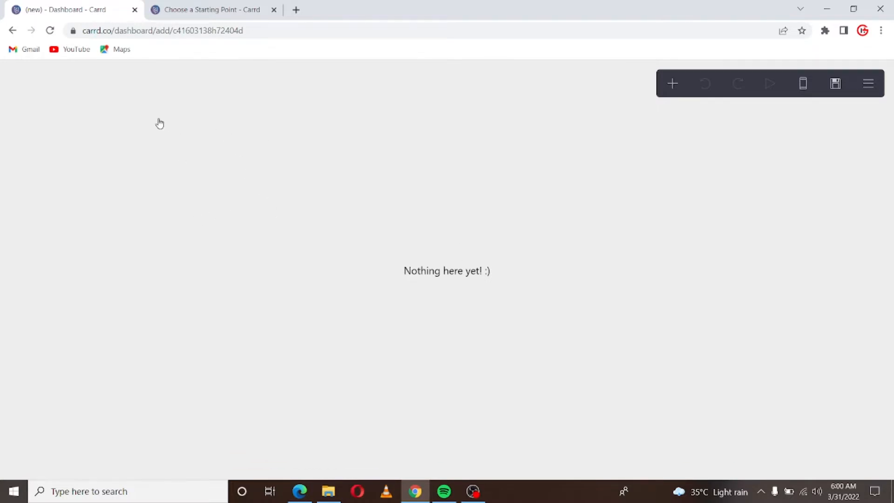
- Open the page background settings and change the solid background color to muted green #869C88
click(187, 158)
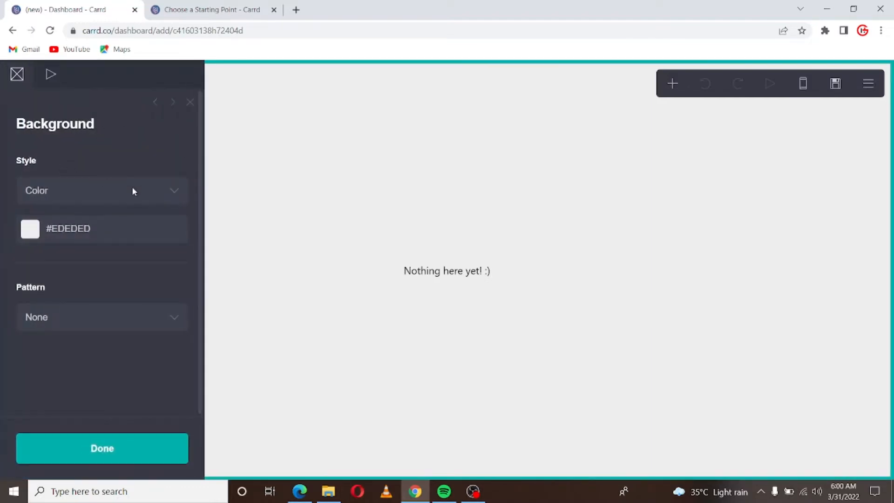
click(150, 192)
click(145, 191)
click(65, 228)
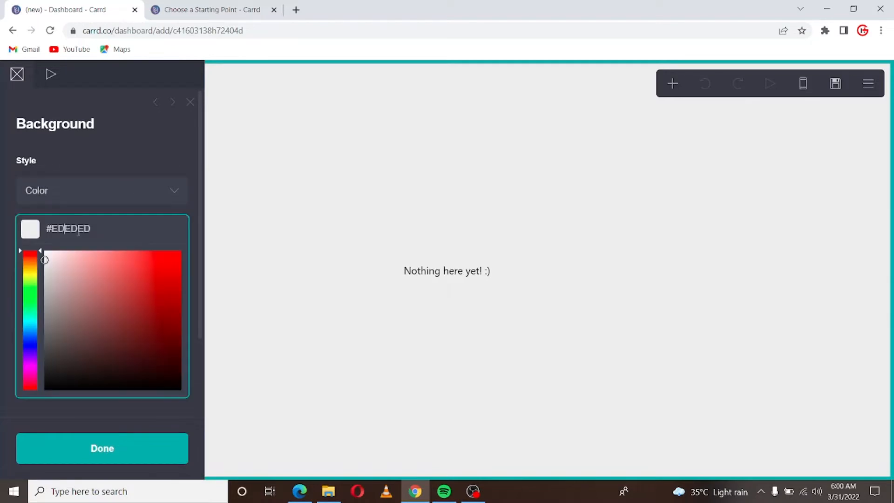
drag(45, 261, 64, 305)
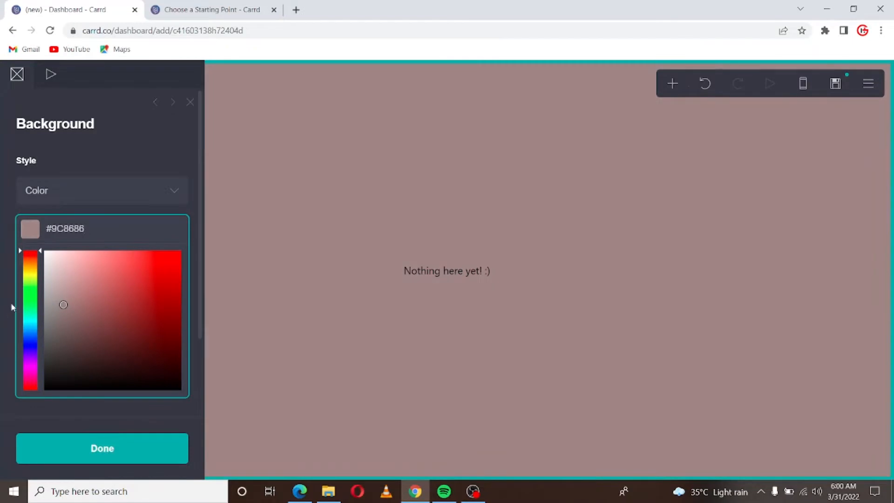
drag(36, 253, 37, 300)
double_click(90, 227)
- Change the background style to Gradient and look at the color of Stop #1
click(93, 192)
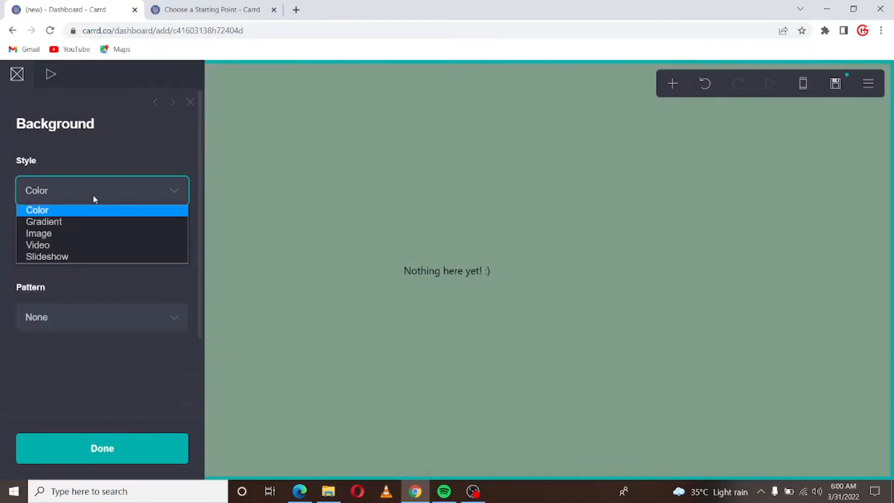
click(68, 220)
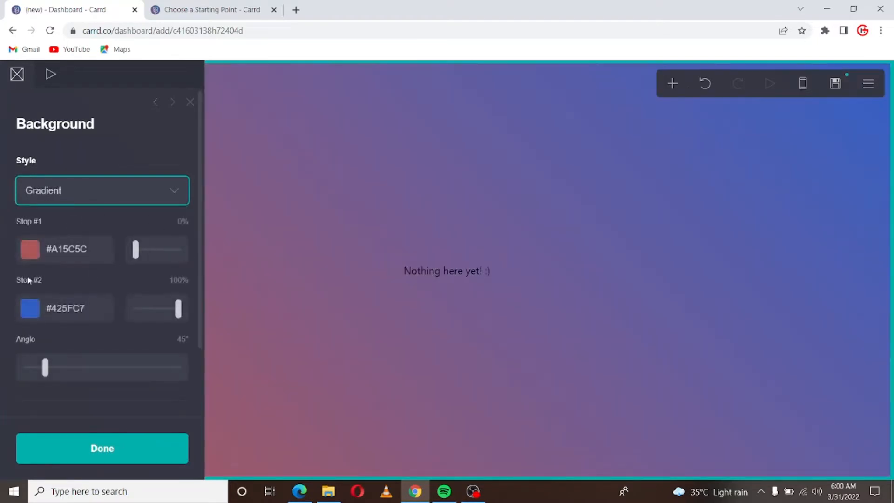
click(74, 250)
click(102, 205)
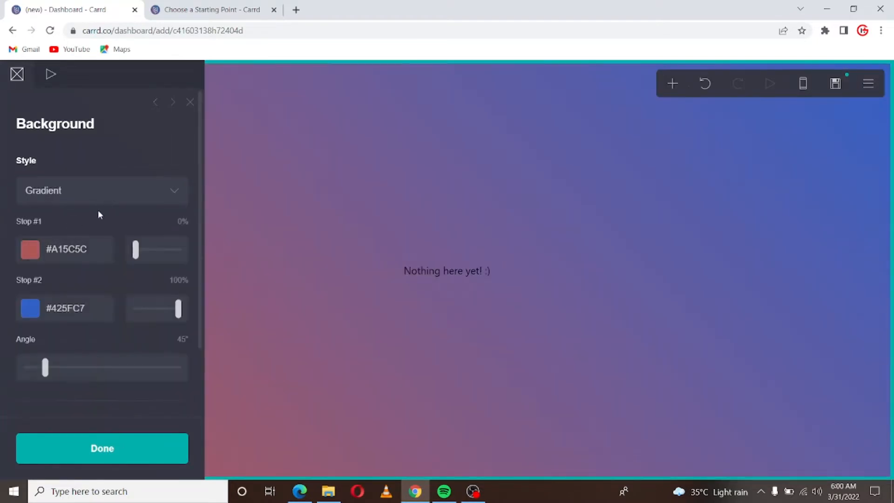
- Change the background style to Image and upload linkedin-sales-solutions-QgYvORVDdd8-unsplash from the Downloads folder
click(122, 188)
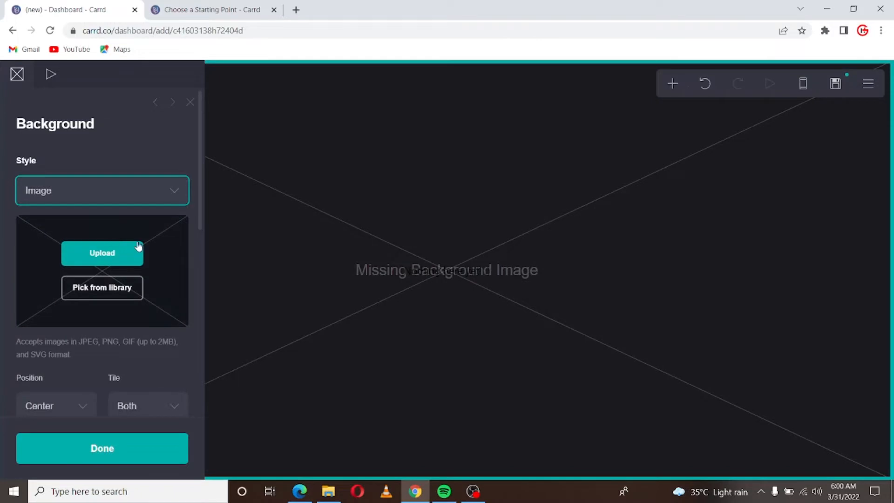
click(125, 258)
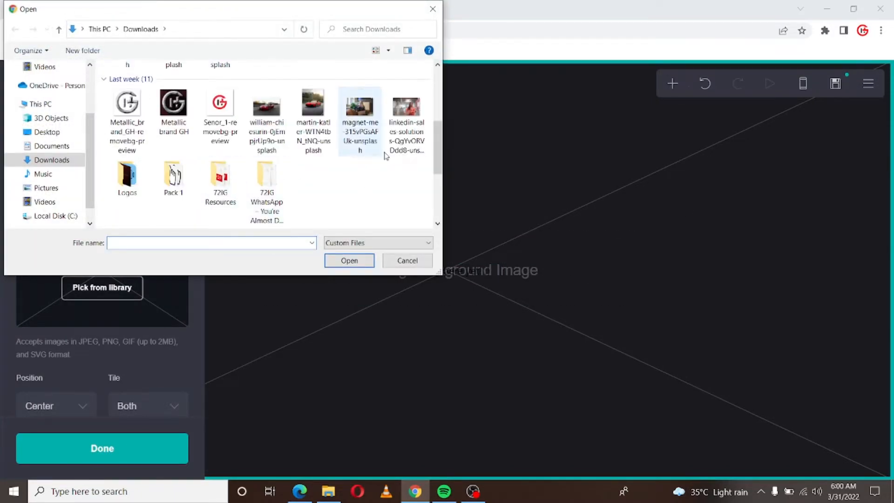
click(412, 118)
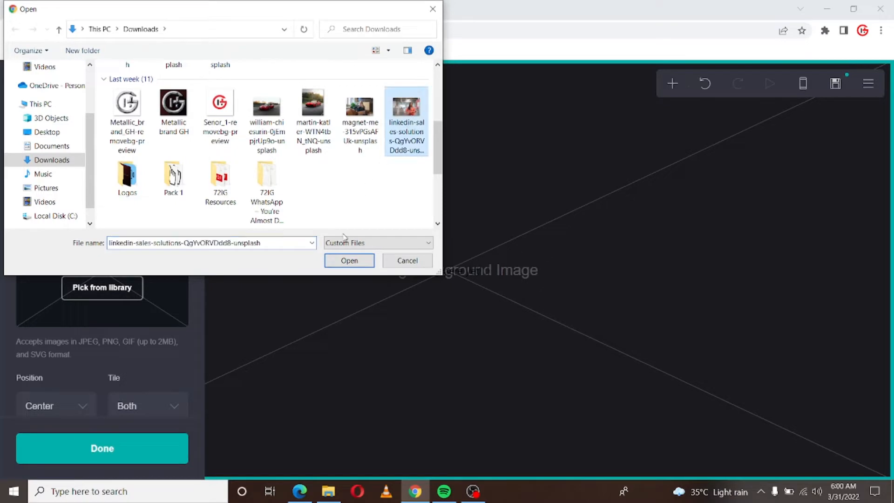
click(345, 260)
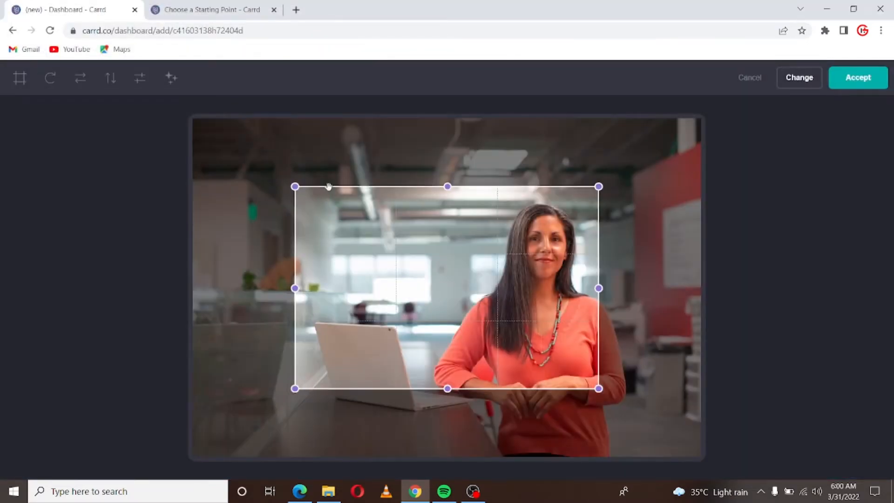
- Crop the uploaded photo to its upper-left office area, leaving out the woman, and accept the crop
drag(340, 205, 231, 138)
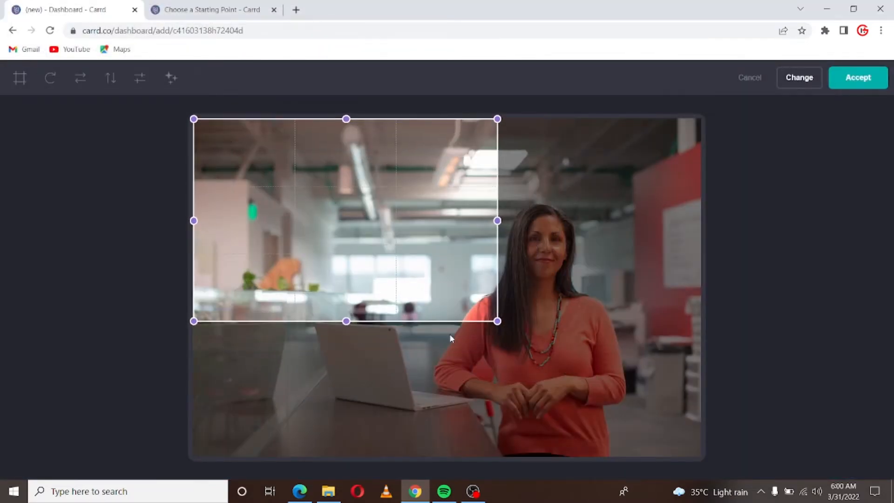
drag(491, 324, 467, 315)
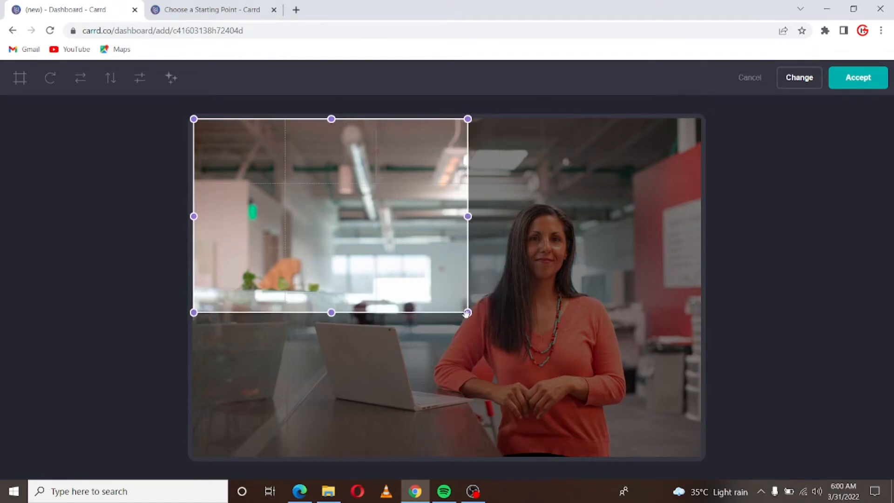
click(852, 83)
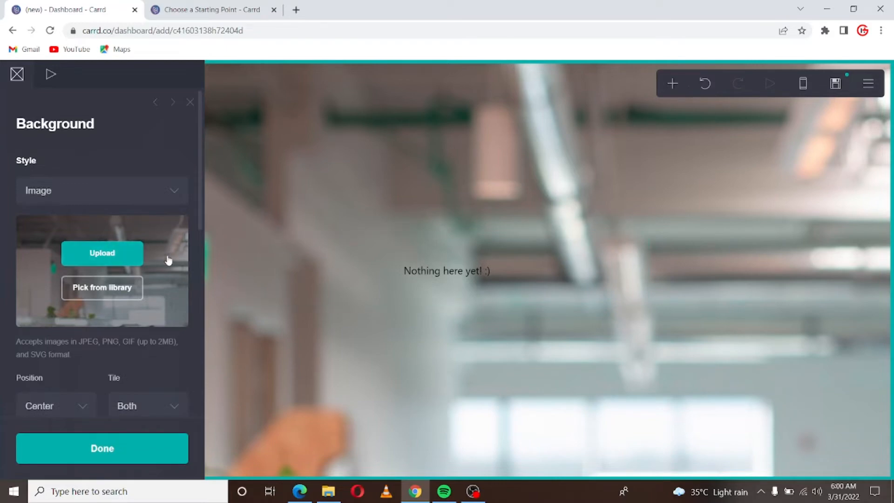
- Try the Video background style, then the Slideshow style
click(93, 182)
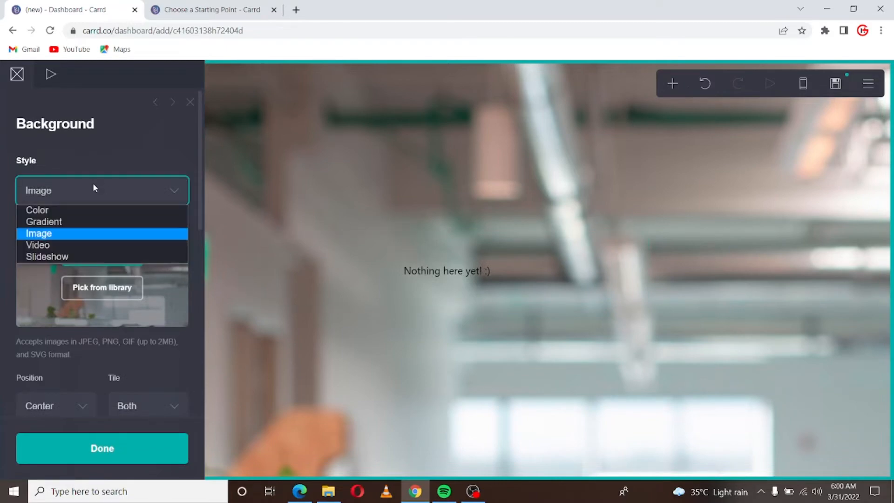
click(59, 245)
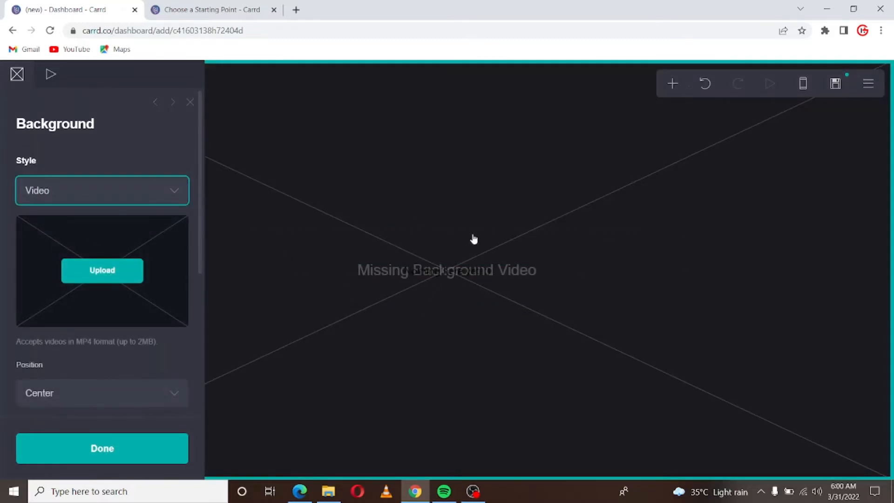
click(124, 193)
click(78, 255)
- Return the background style to Color, set it to white #FFFFFF and finish editing the background
click(89, 191)
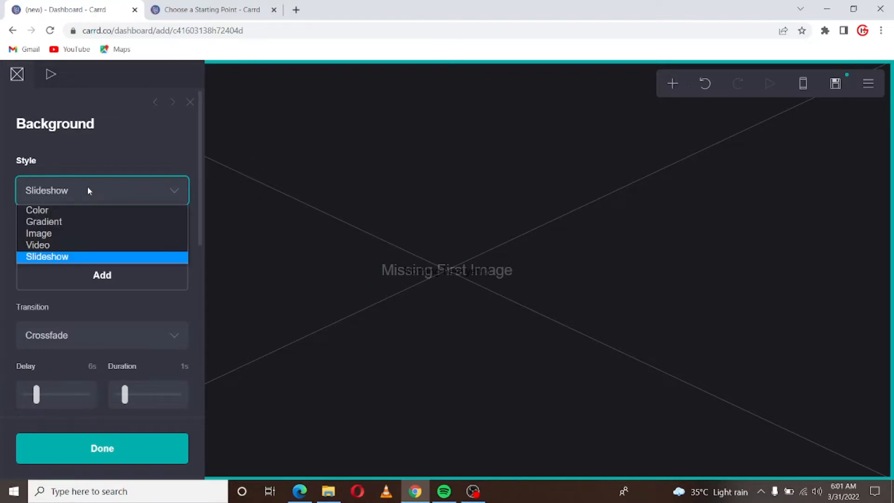
click(76, 211)
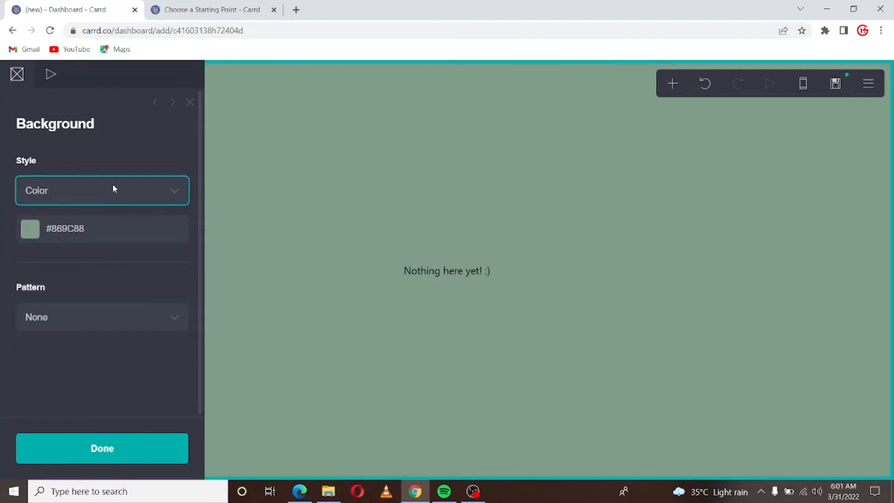
click(113, 189)
click(86, 204)
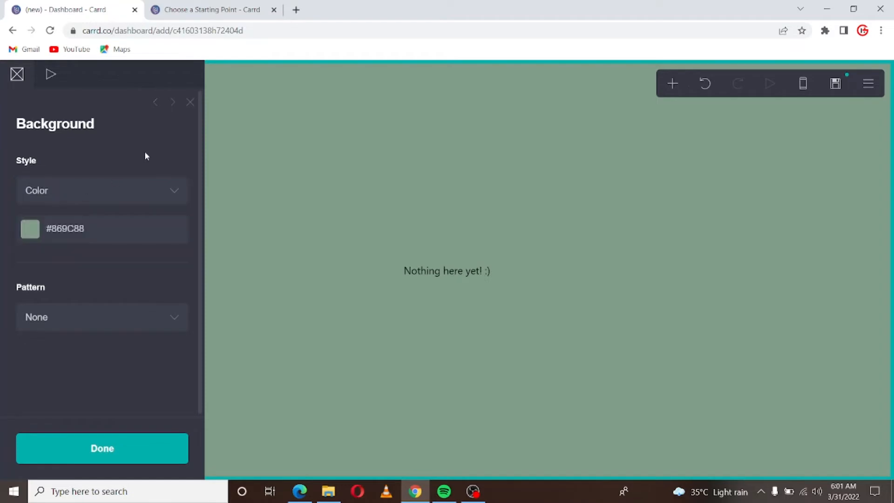
click(81, 221)
drag(63, 303, 43, 207)
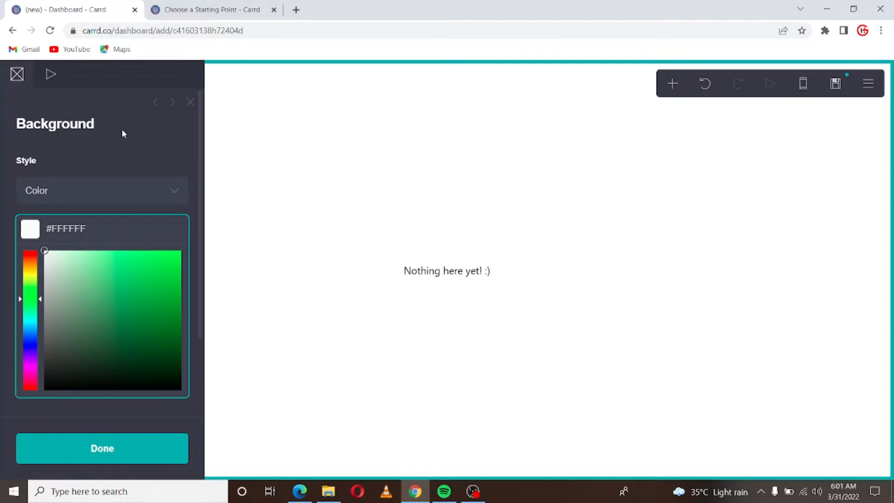
click(59, 458)
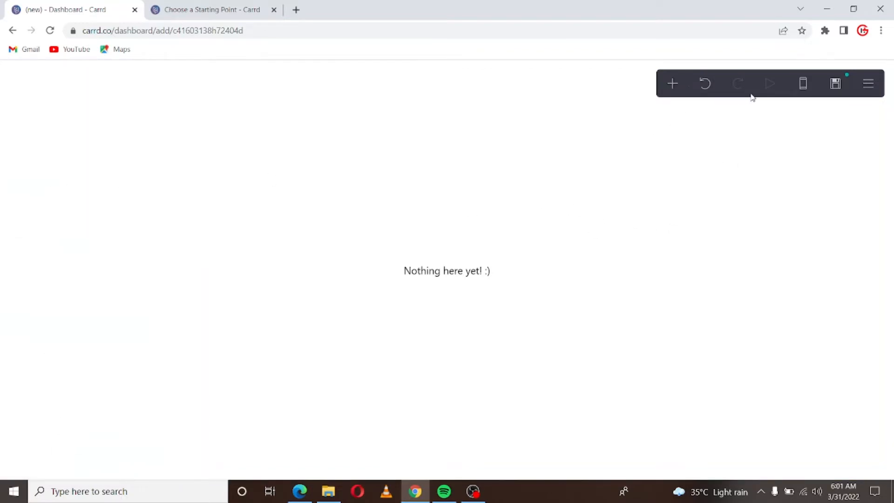
- Reopen the background settings and try the Lines (Horizontal) and Lines (Reverse Diagonal) patterns
click(92, 144)
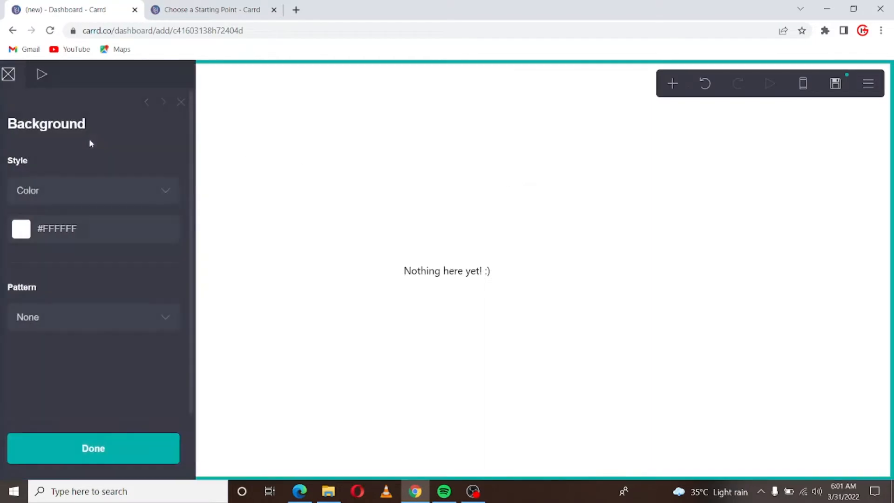
click(103, 319)
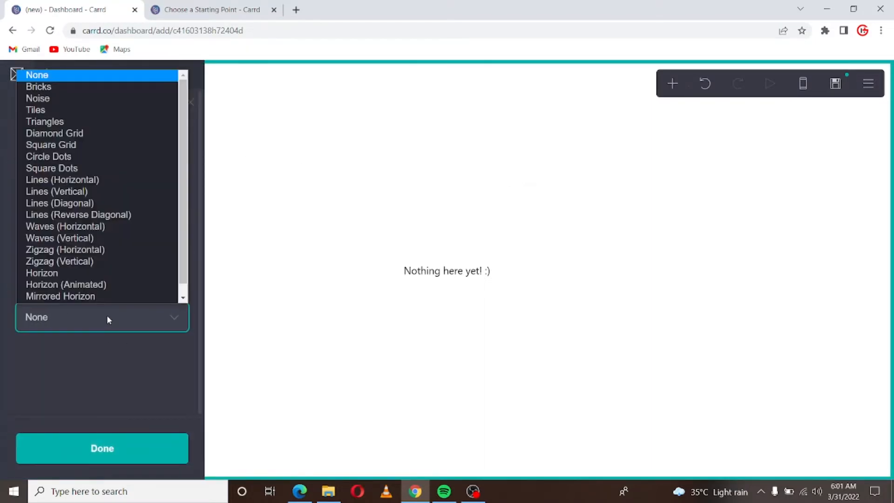
click(89, 182)
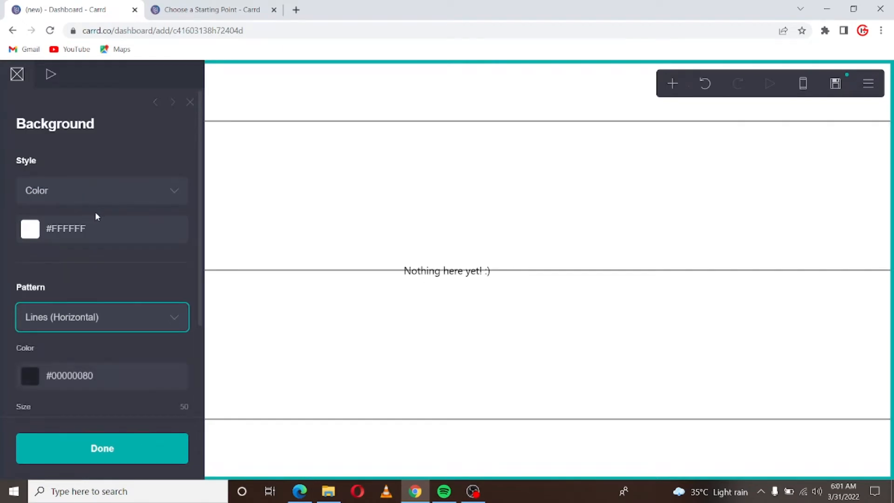
click(138, 318)
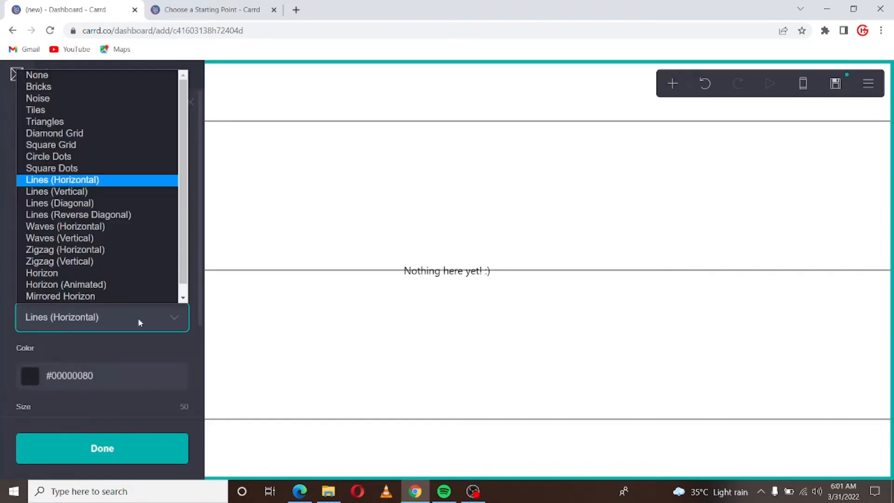
click(93, 217)
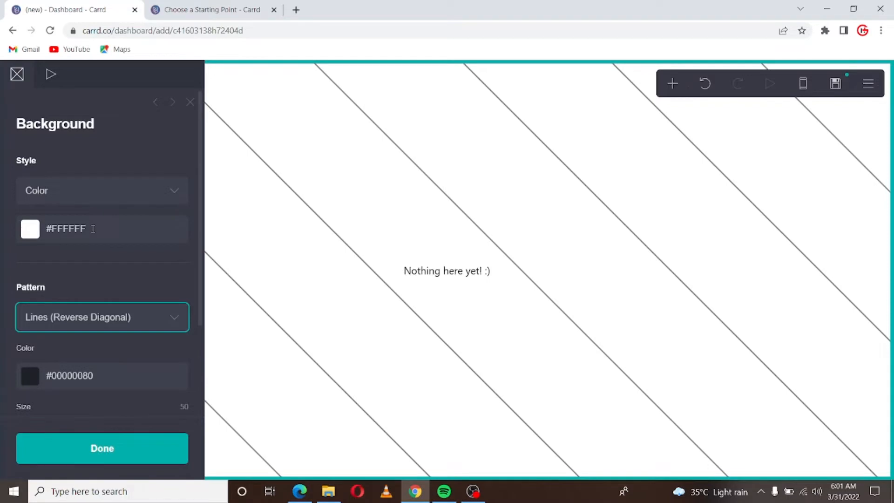
- Apply the Zigzag (Horizontal) background pattern with size 80 and thickness 1, then finish editing the background
click(85, 320)
click(58, 250)
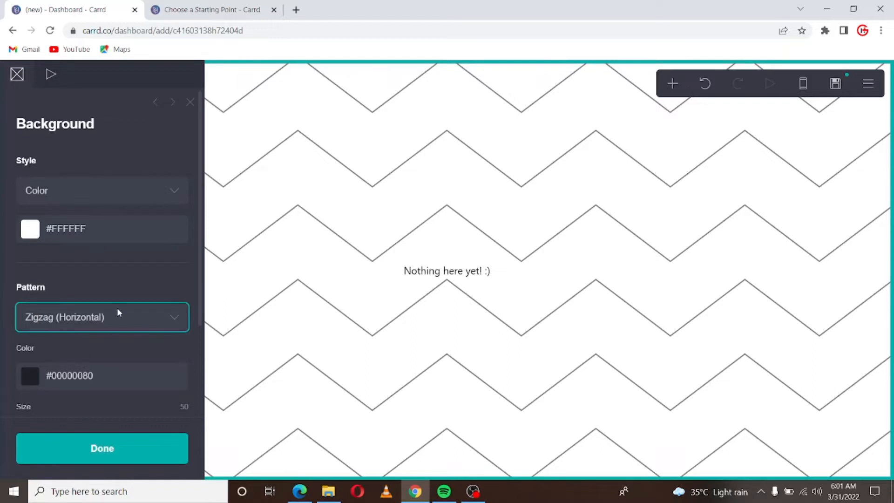
scroll(116, 309, down, 3)
mouse_move(51, 315)
mouse_down()
mouse_move(98, 316)
mouse_move(50, 317)
mouse_move(92, 316)
mouse_move(67, 308)
mouse_up()
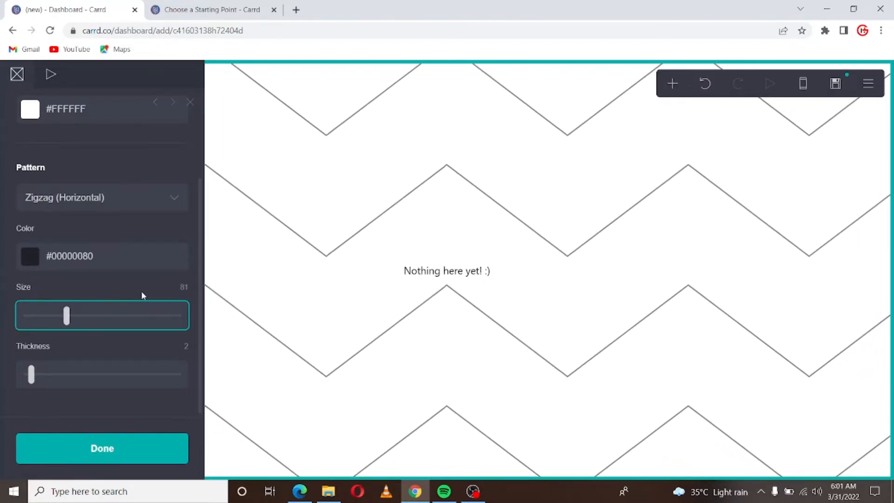
click(184, 287)
text(80)
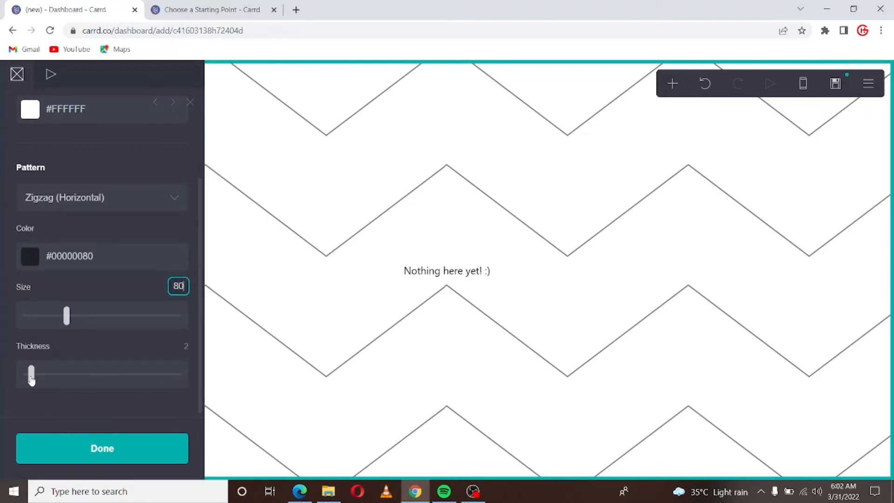
mouse_move(31, 376)
mouse_down()
mouse_move(141, 393)
mouse_move(31, 394)
mouse_up()
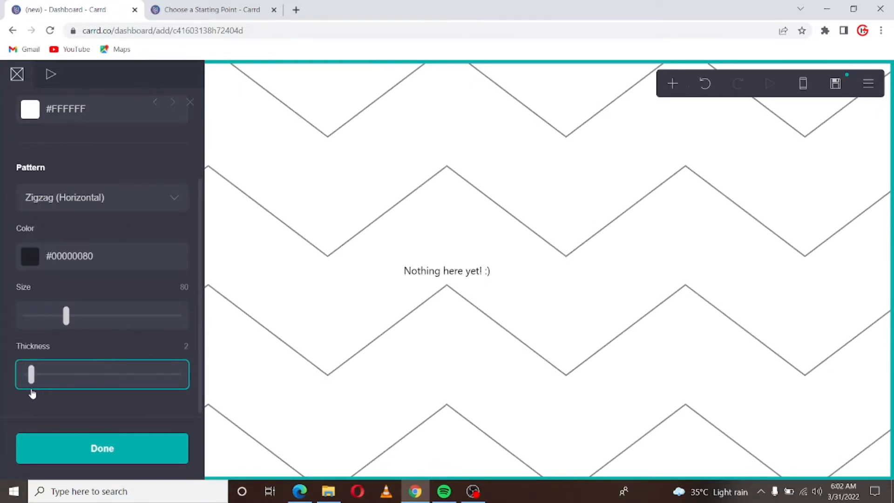
drag(31, 393, 28, 394)
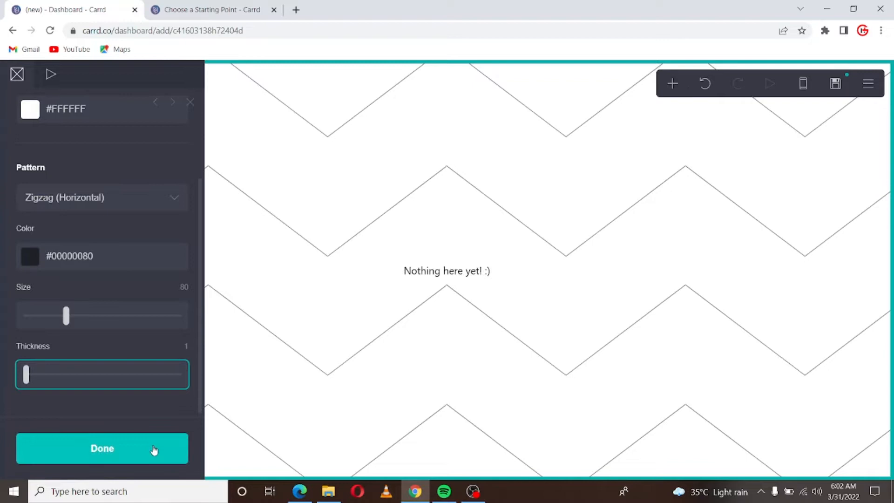
click(103, 452)
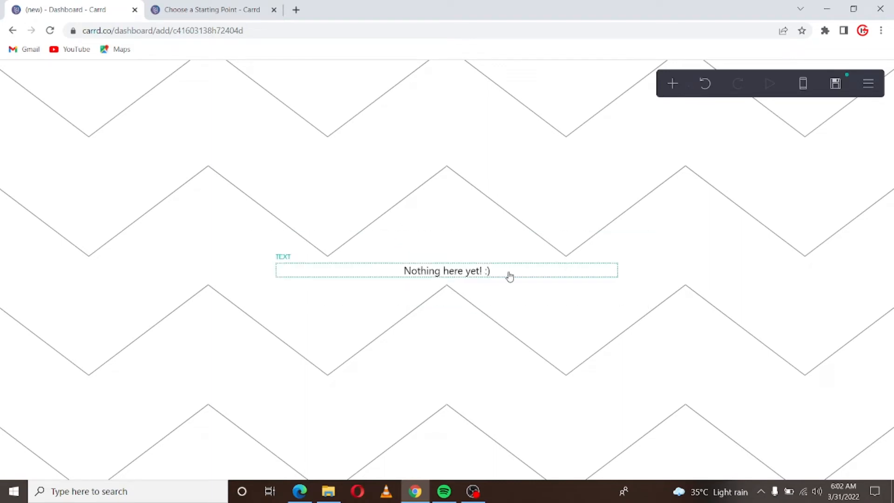
- Replace the placeholder text with "Glory Hustler" and make it bold using Markdown asterisks
click(481, 274)
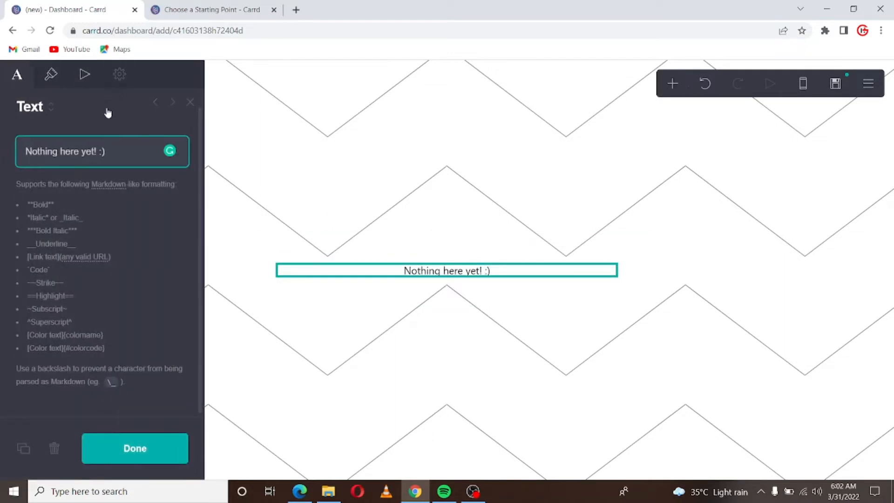
drag(112, 155, 2, 155)
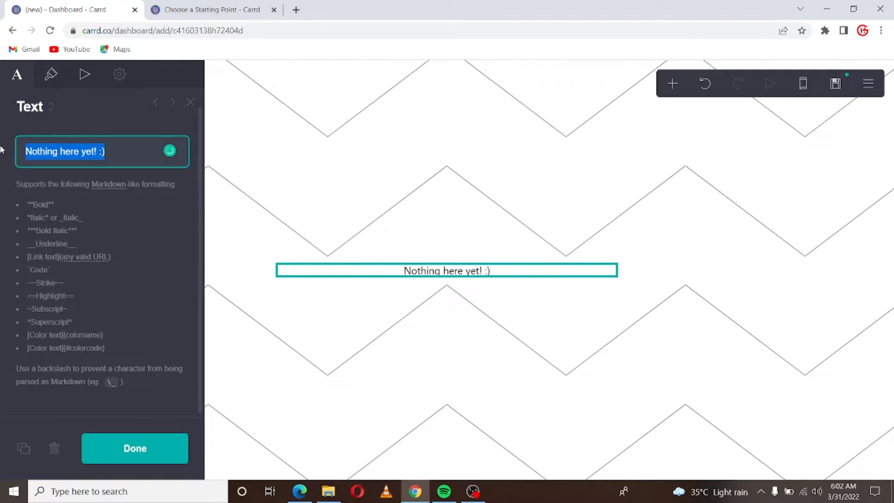
text(Glory Hus)
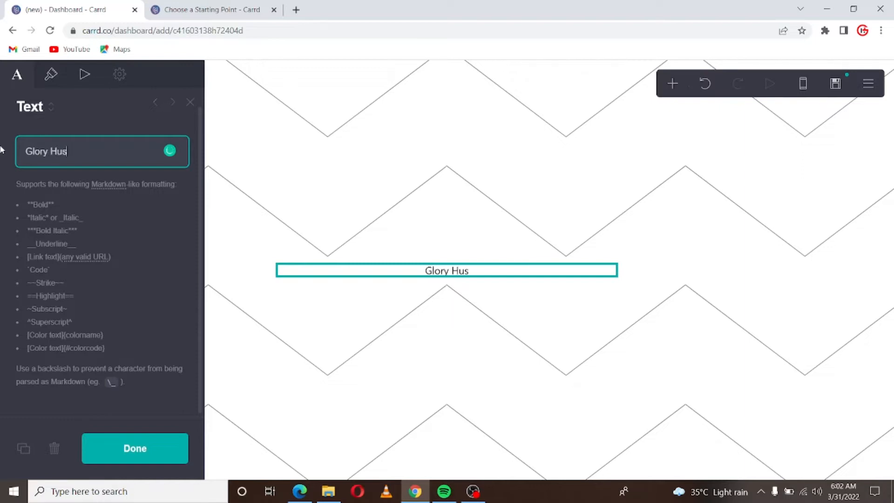
text(tler)
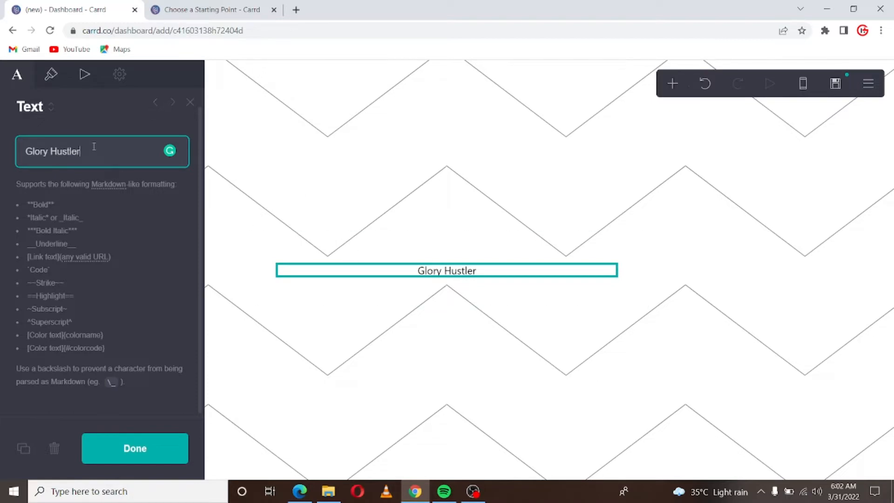
text(**)
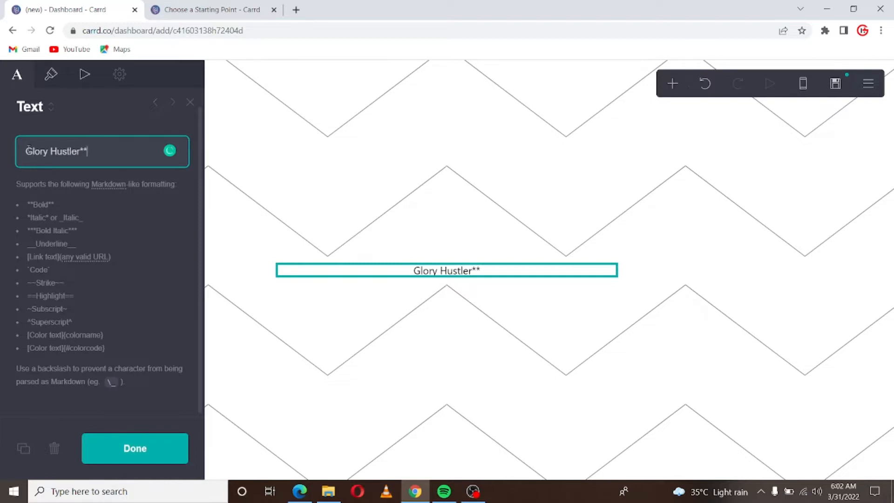
text(**)
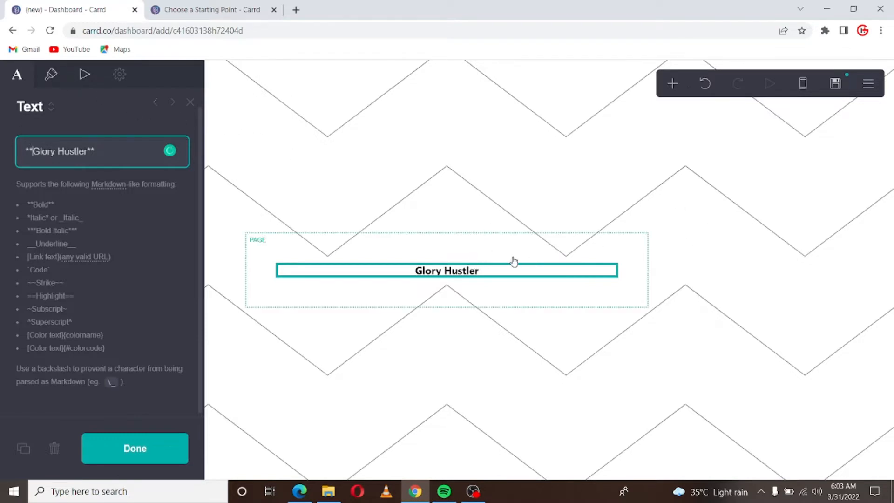
- Set the size of the Glory Hustler text to 4
click(51, 76)
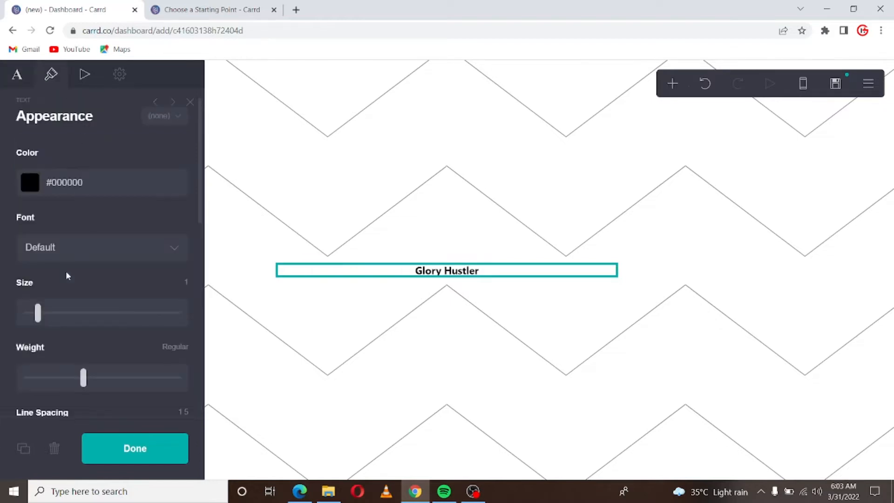
drag(38, 311, 109, 327)
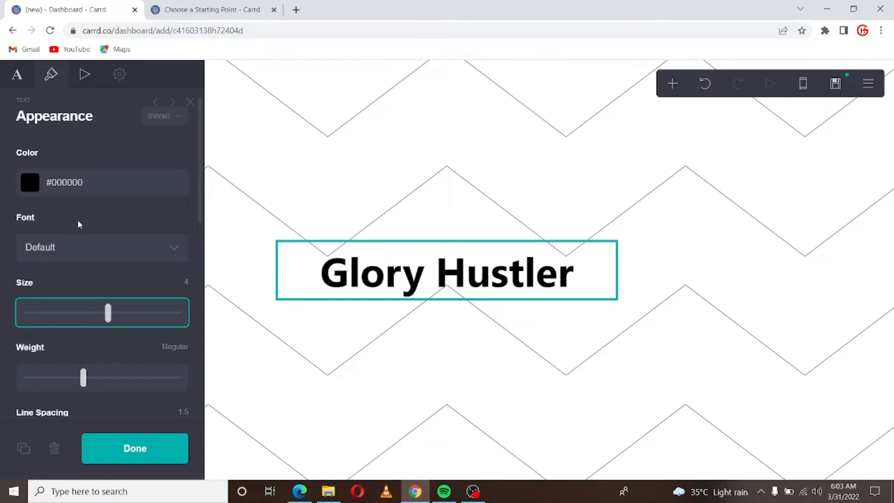
scroll(77, 222, down, 2)
scroll(94, 200, up, 2)
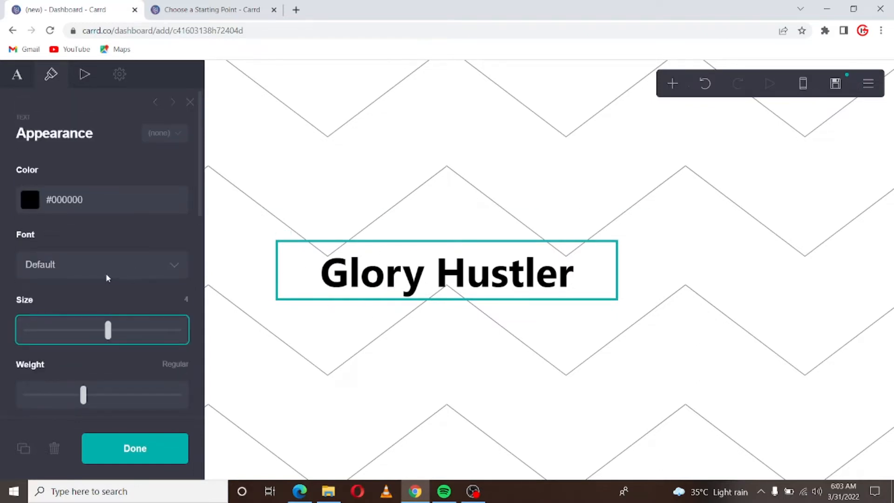
- Change the font of the Glory Hustler text to Poppins
click(113, 264)
click(115, 264)
click(88, 271)
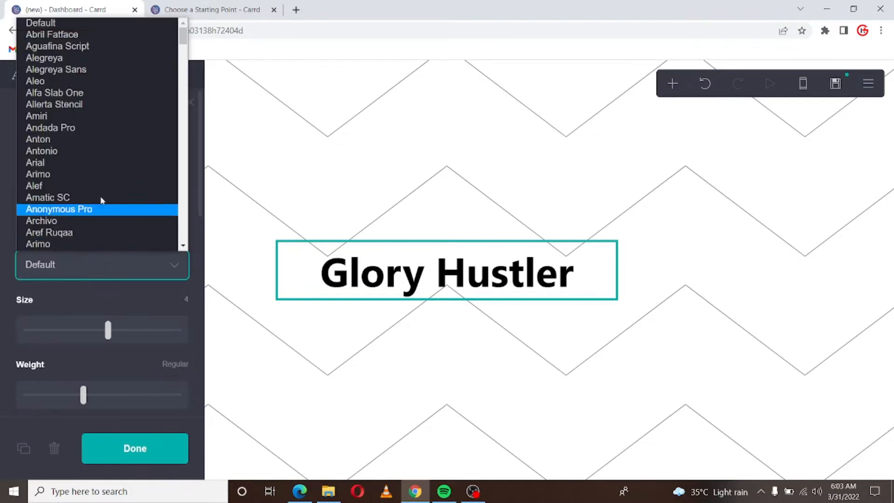
text(pop)
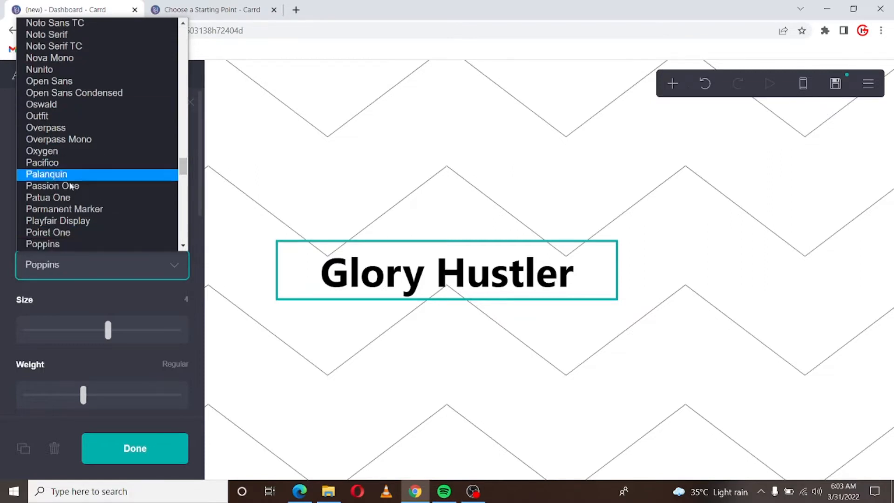
click(88, 246)
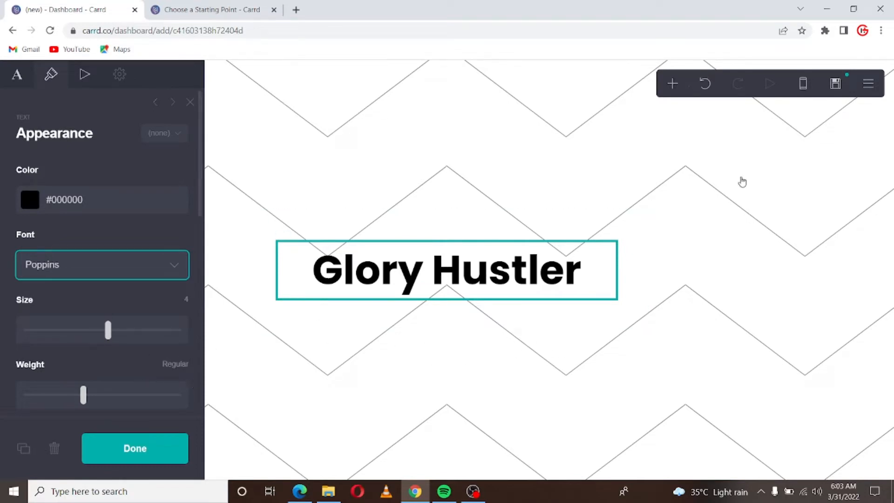
- Add an image element below the Glory Hustler text
click(673, 85)
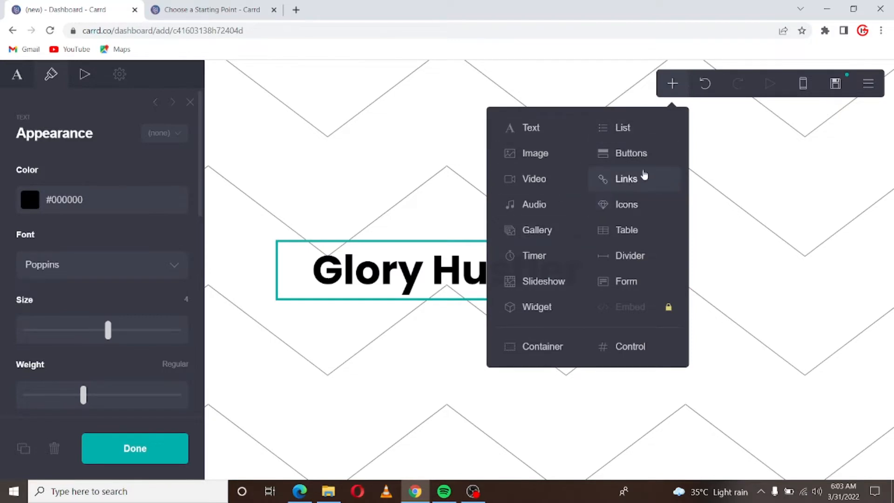
click(535, 153)
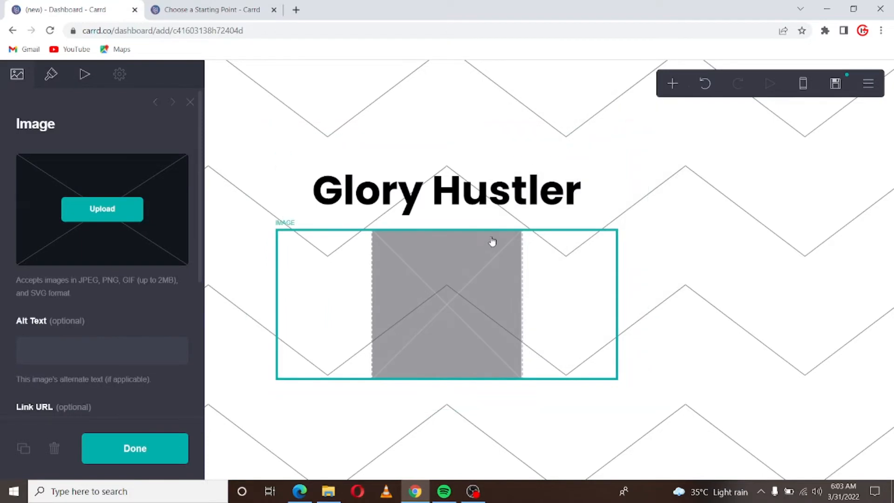
drag(437, 281, 391, 256)
scroll(123, 291, down, 2)
scroll(122, 250, up, 2)
- Upload the Senor_1-removebg-preview logo from Downloads into the empty image element and accept the default crop
click(108, 218)
scroll(167, 161, down, 3)
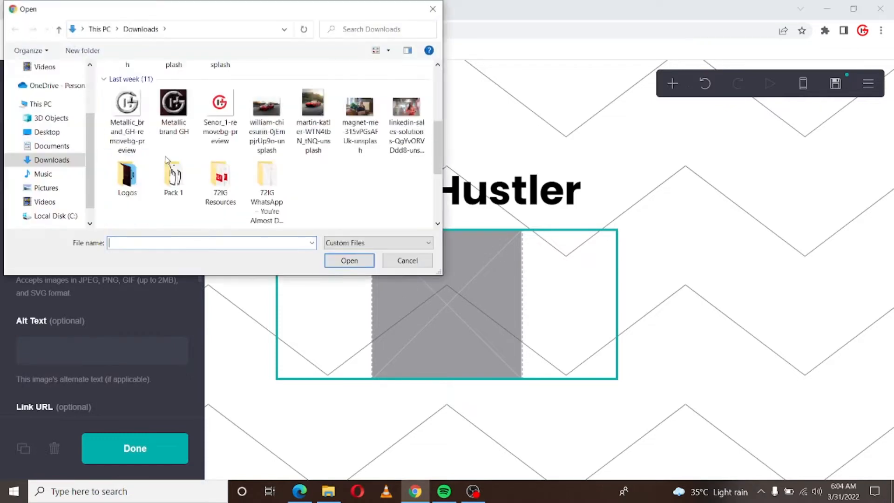
click(219, 112)
click(357, 259)
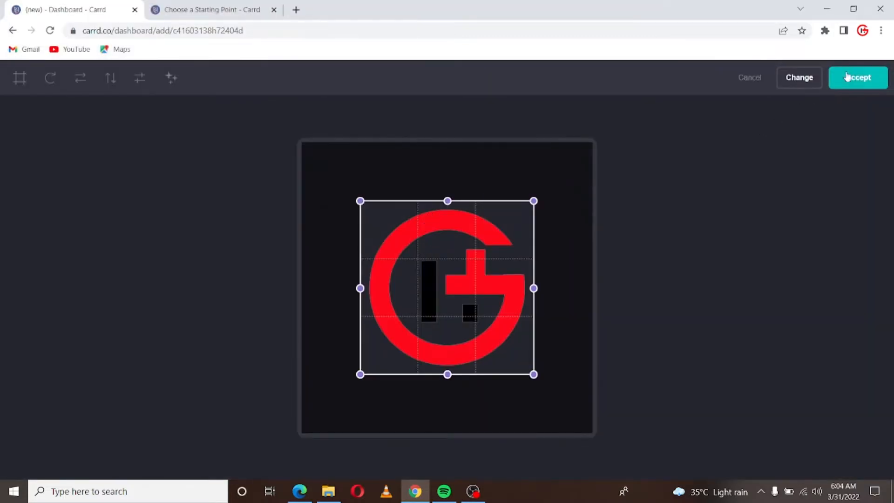
click(849, 77)
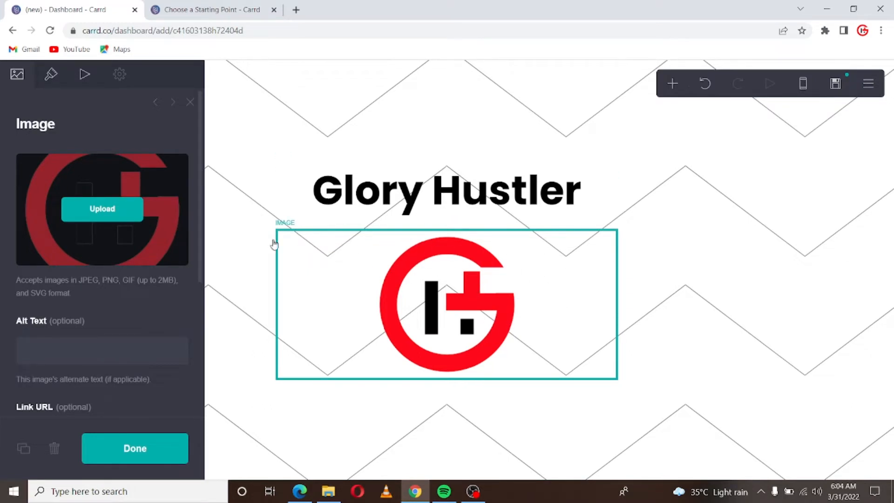
- Replace the logo with the linkedin-sales-solutions-QgYvORVDdd8-unsplash photo from Downloads and accept it
click(126, 216)
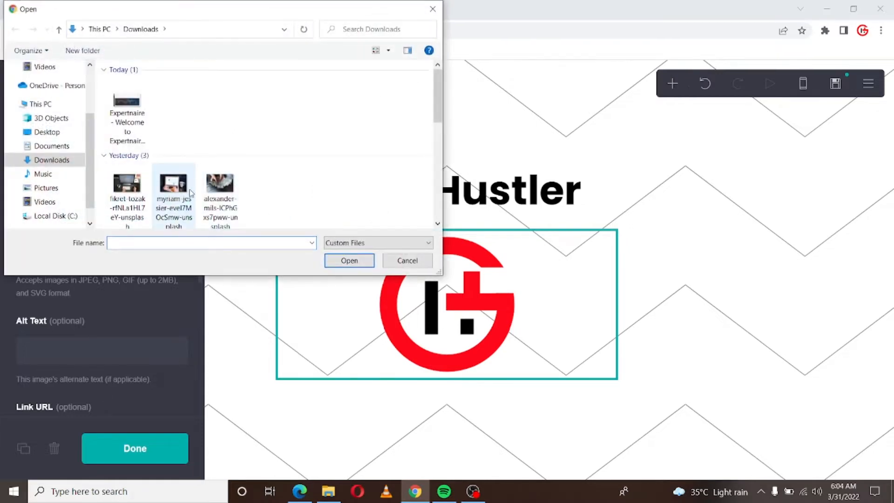
scroll(190, 193, down, 3)
click(406, 121)
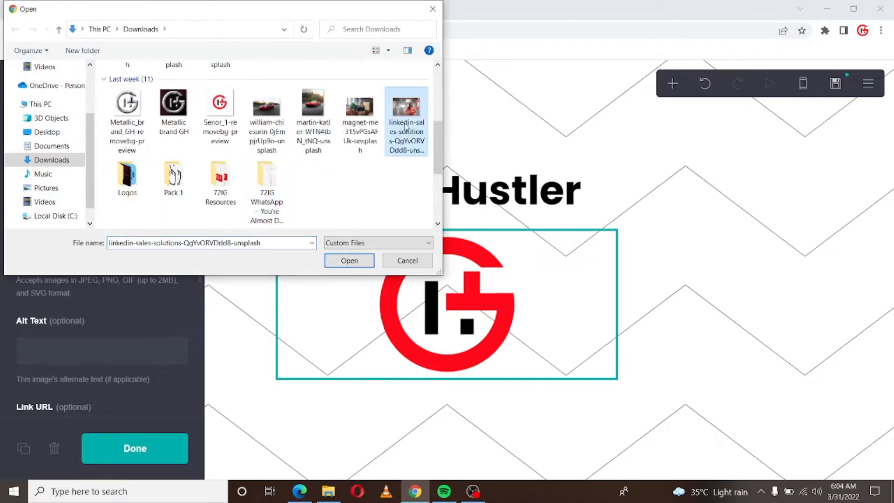
click(329, 265)
drag(467, 261, 553, 265)
click(852, 90)
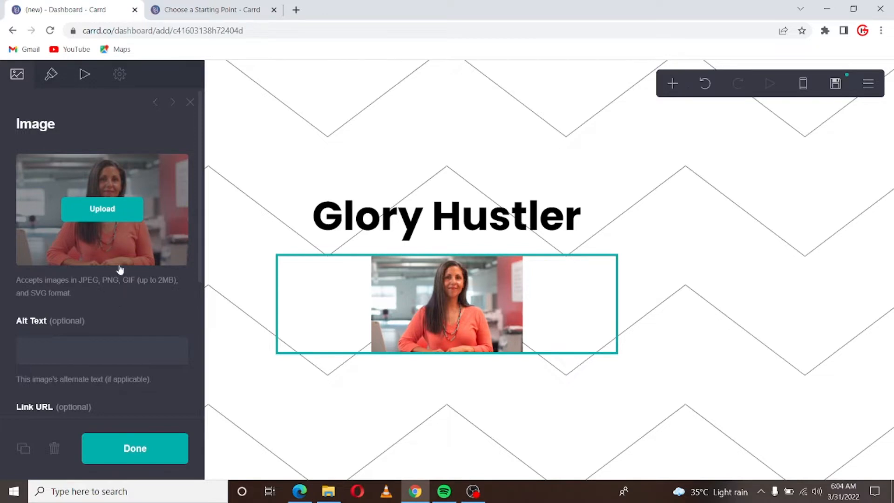
- Set the shape of the image element to Circle
scroll(119, 269, down, 3)
scroll(139, 304, down, 3)
scroll(130, 286, up, 6)
click(52, 74)
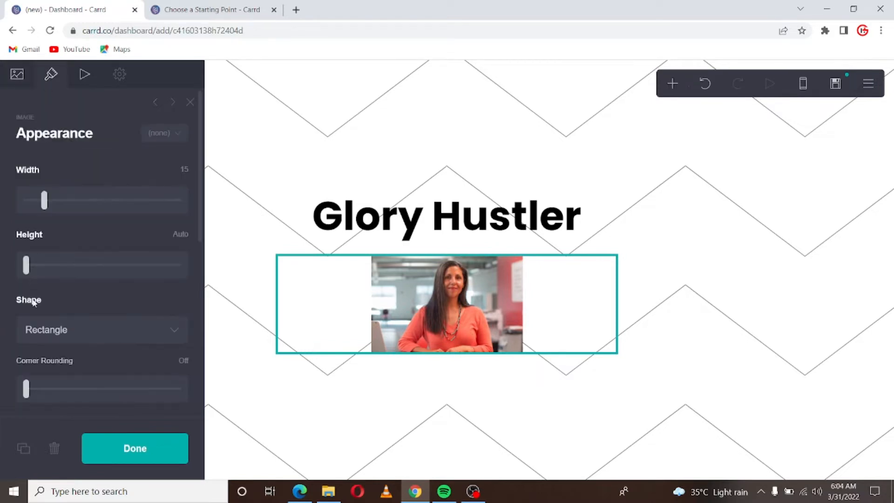
click(65, 333)
click(55, 361)
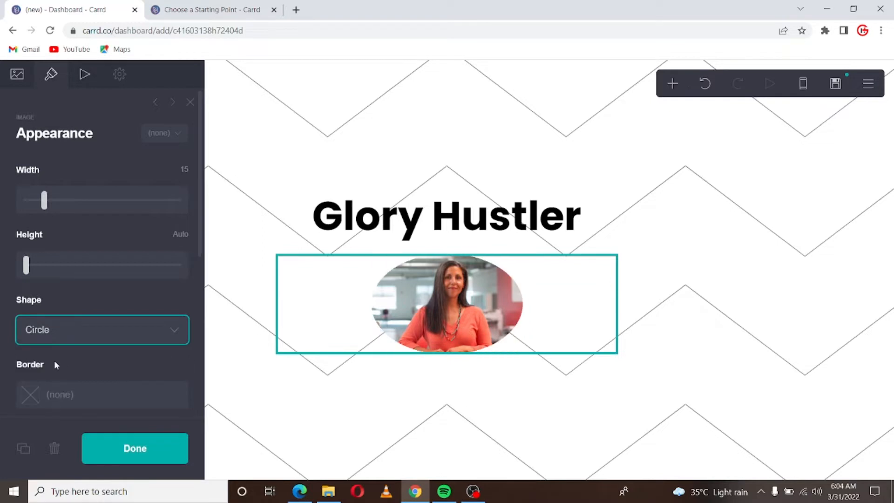
click(494, 289)
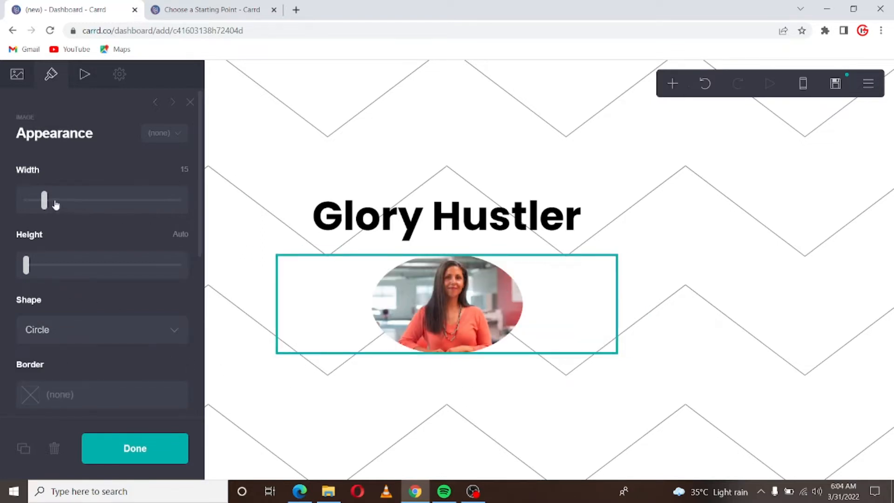
- Increase the image element's width to 20.375
mouse_move(50, 203)
mouse_down()
mouse_move(92, 205)
mouse_move(52, 208)
mouse_up()
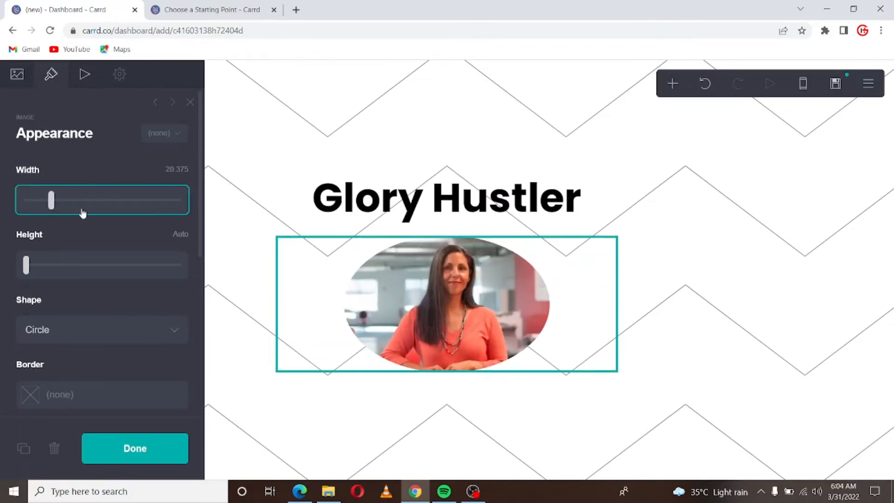
scroll(71, 311, down, 5)
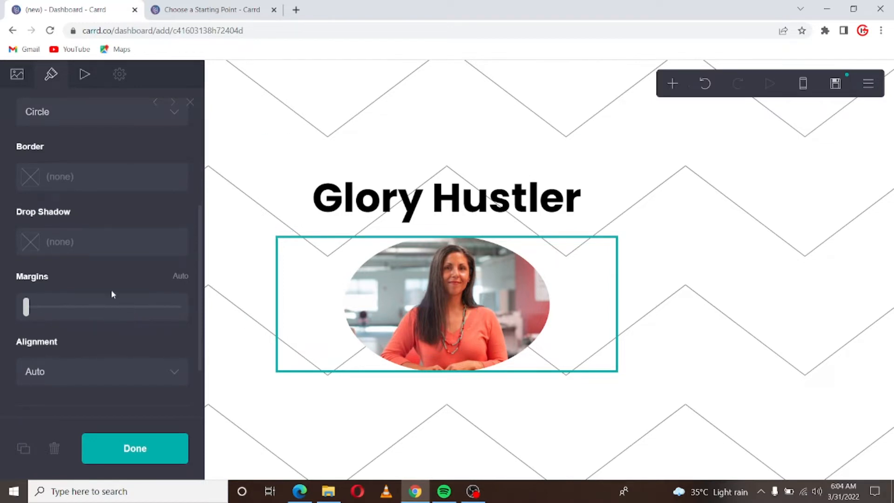
scroll(119, 288, up, 5)
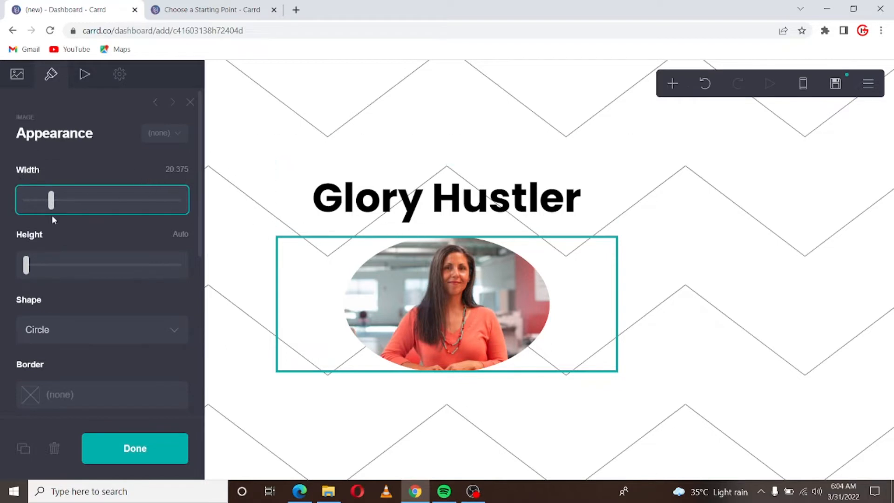
- Replace the photo with the Senor_1-removebg-preview logo, nudge the circular crop around it slightly and accept it
click(17, 75)
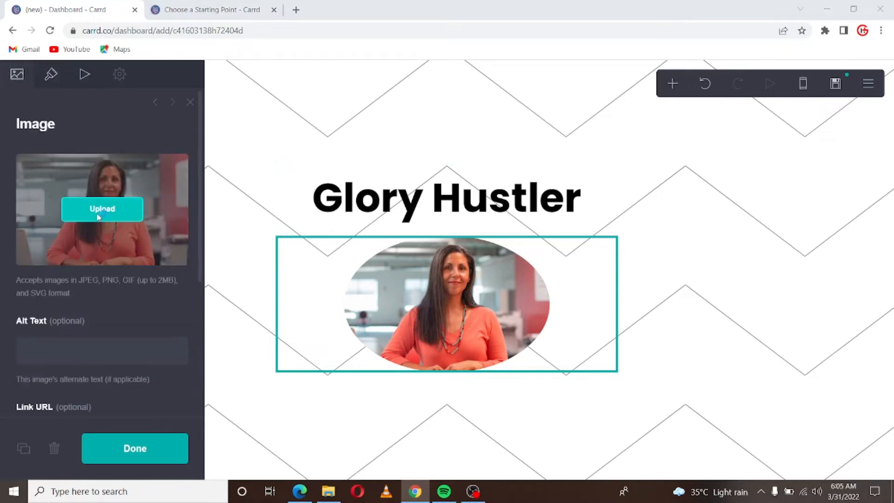
click(112, 211)
scroll(173, 187, down, 3)
click(219, 123)
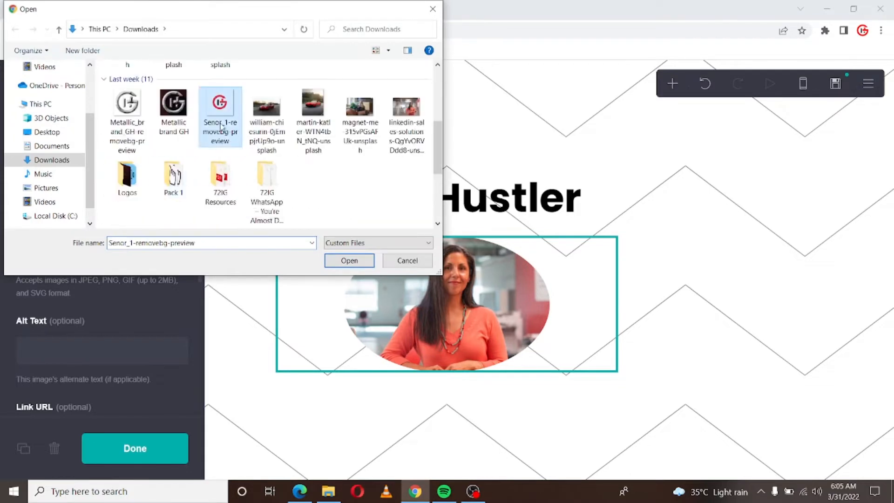
click(334, 261)
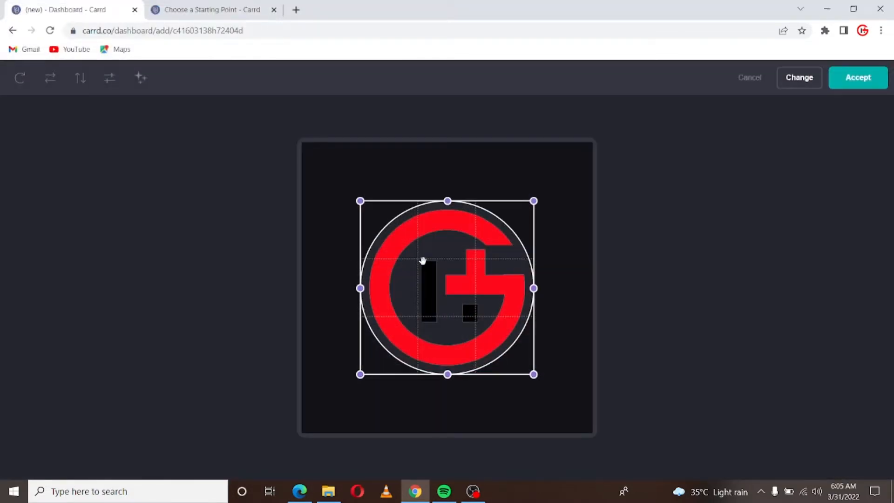
drag(434, 268, 434, 266)
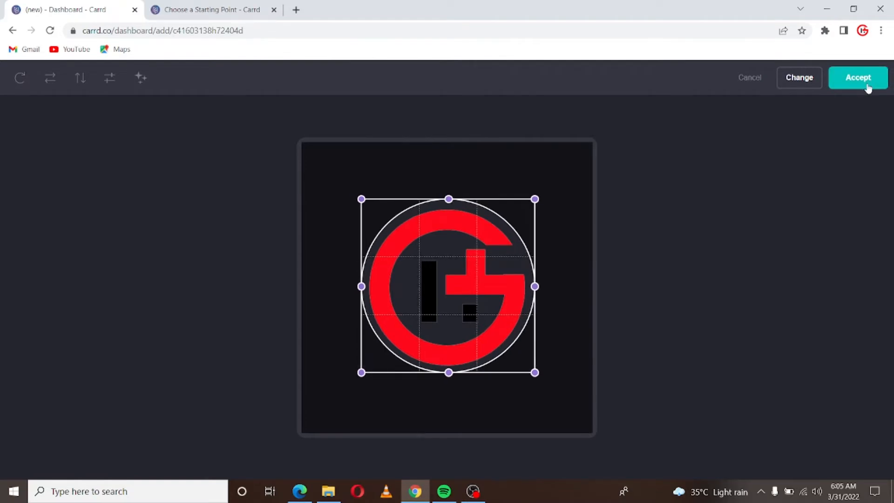
click(867, 85)
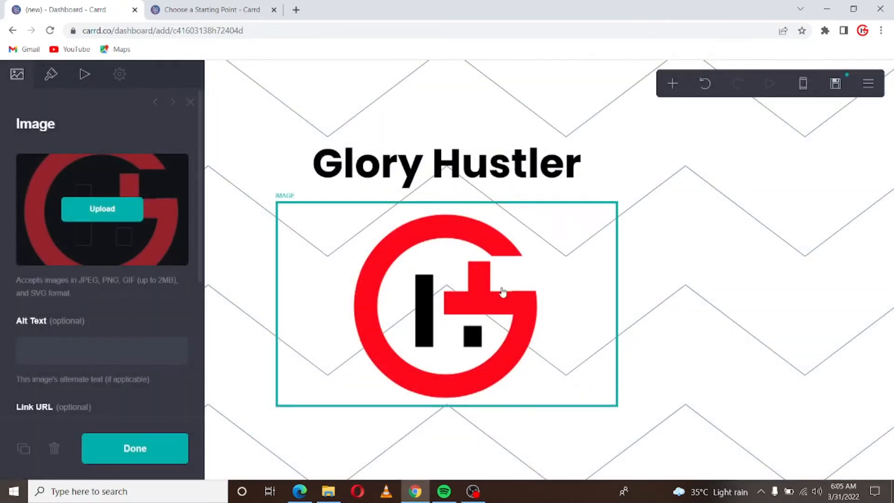
- Review the logo image's appearance settings and move the image above the Glory Hustler text
click(50, 74)
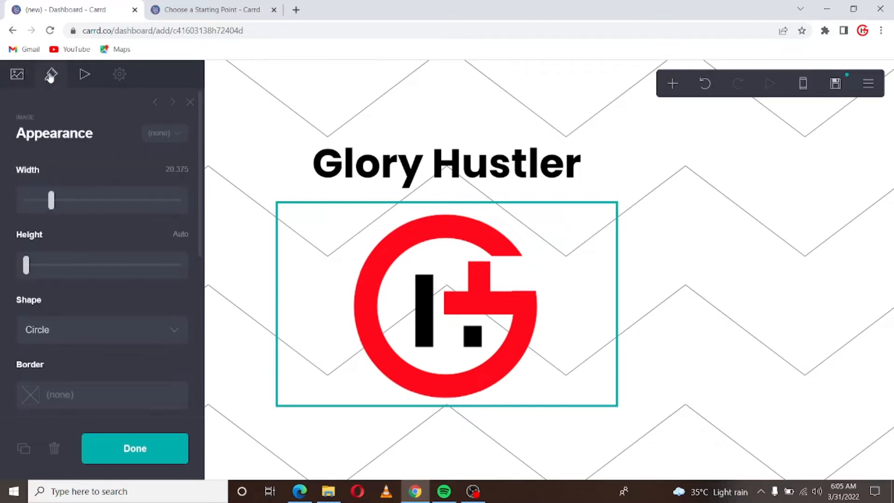
scroll(89, 233, down, 5)
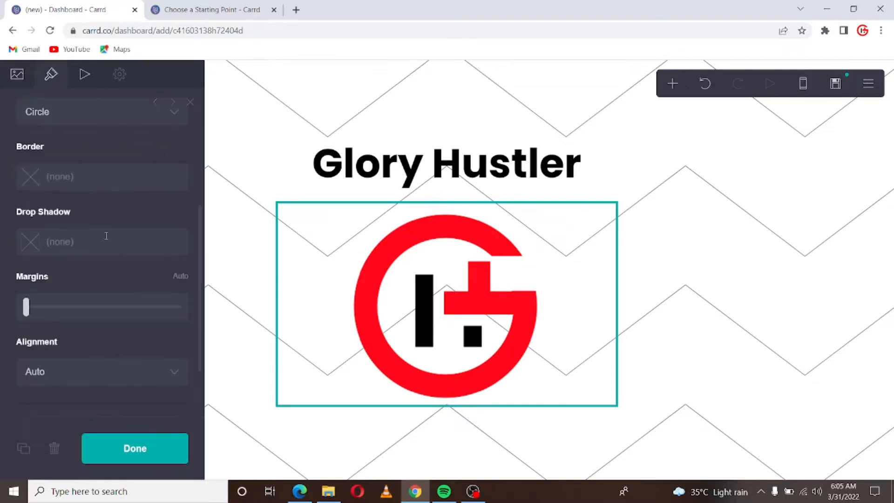
scroll(108, 240, down, 2)
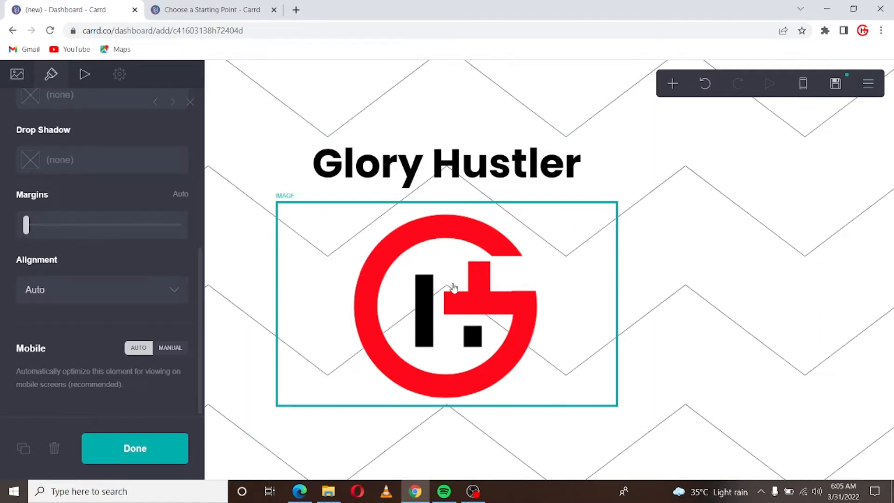
drag(450, 298, 443, 142)
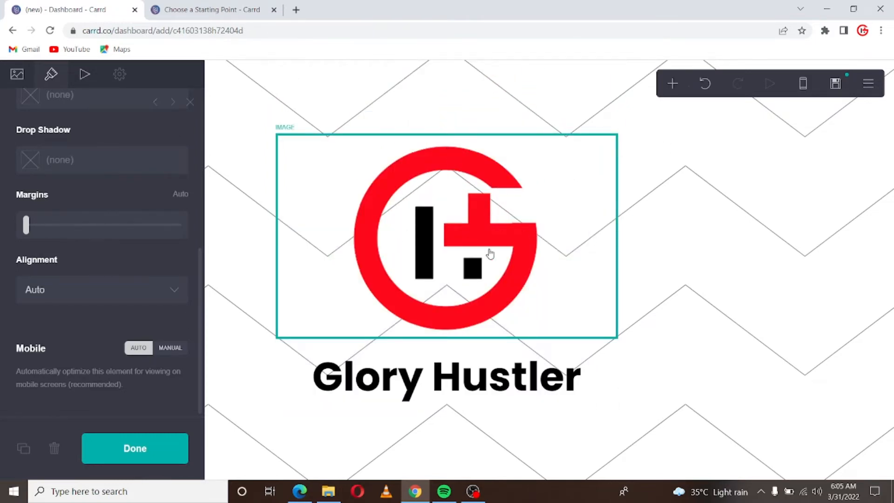
- Add a new text element below the Glory Hustler heading
scroll(95, 205, up, 8)
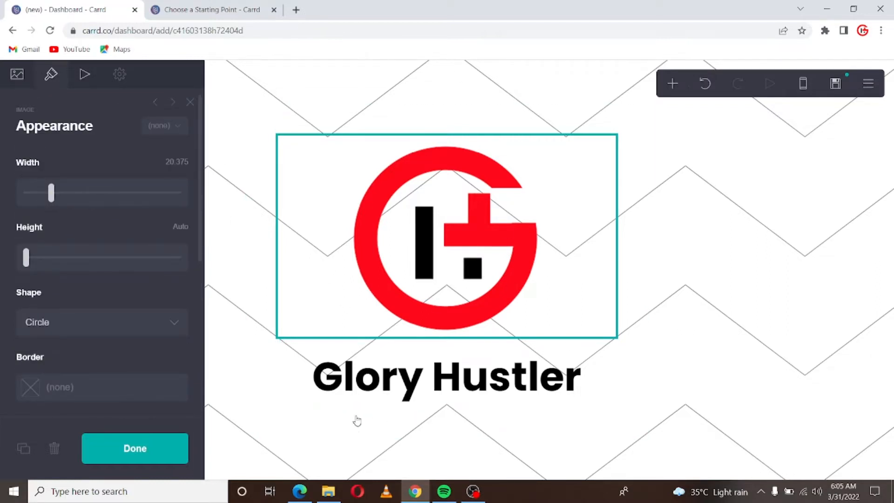
click(419, 429)
click(672, 84)
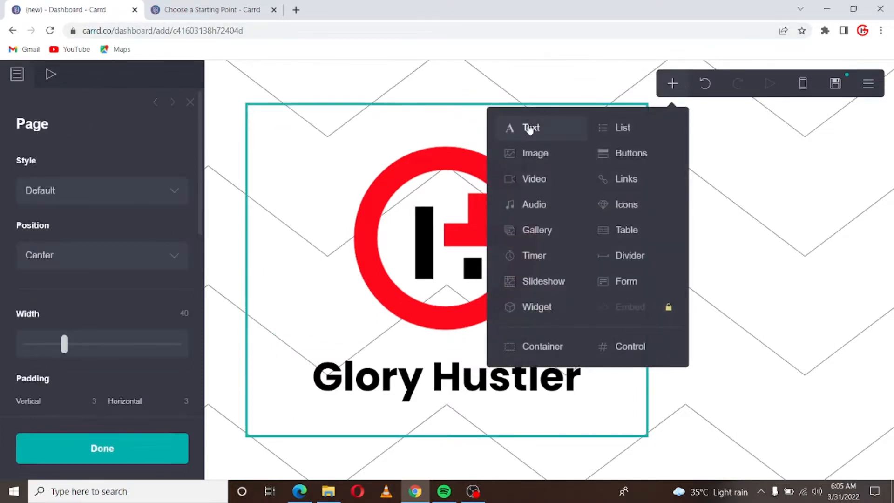
click(529, 129)
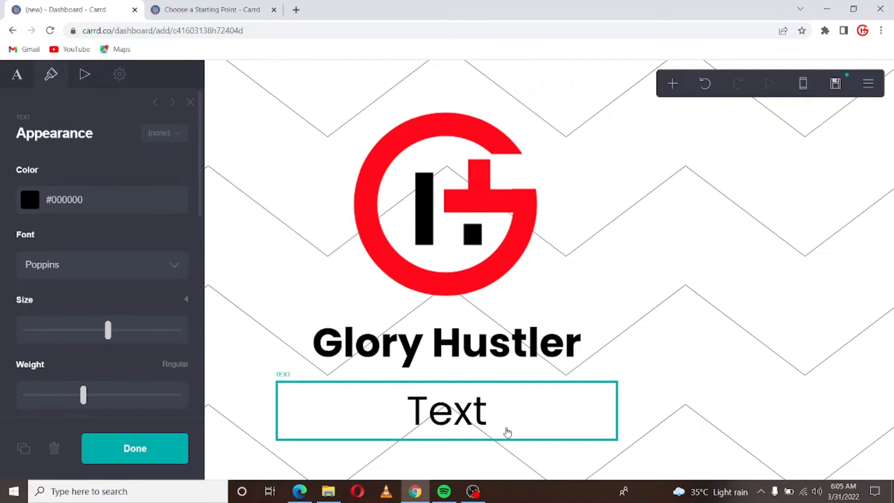
- Search the web for dummy text in a new browser tab and open the lipsum.com site
click(295, 9)
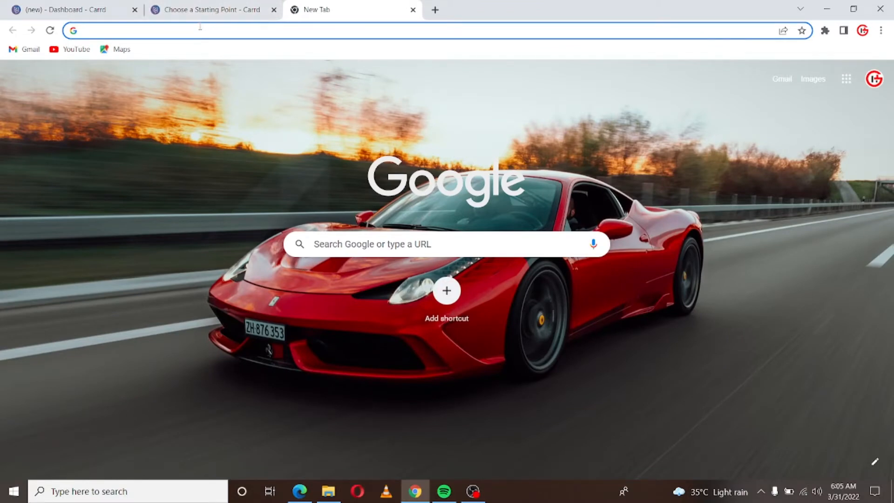
text(dumm)
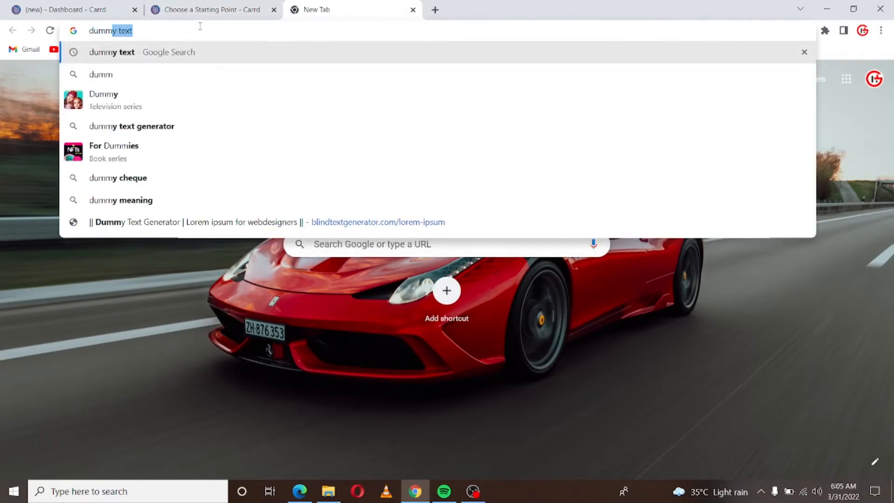
key(Return)
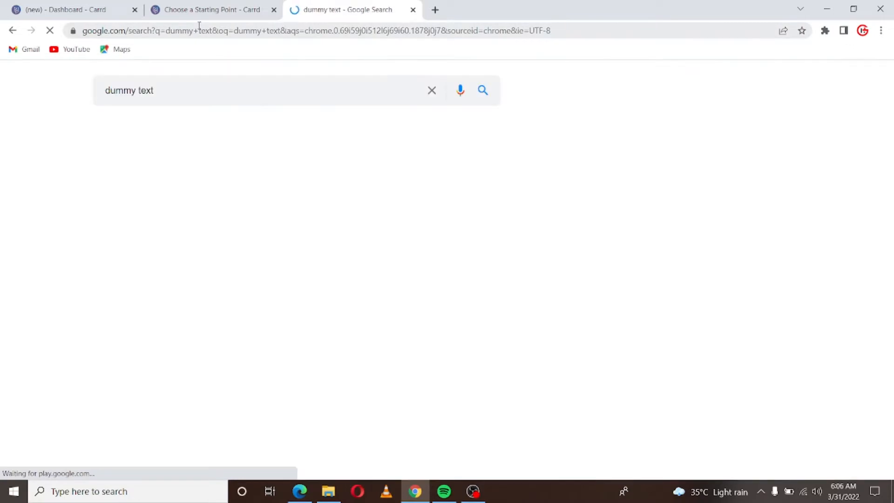
click(165, 196)
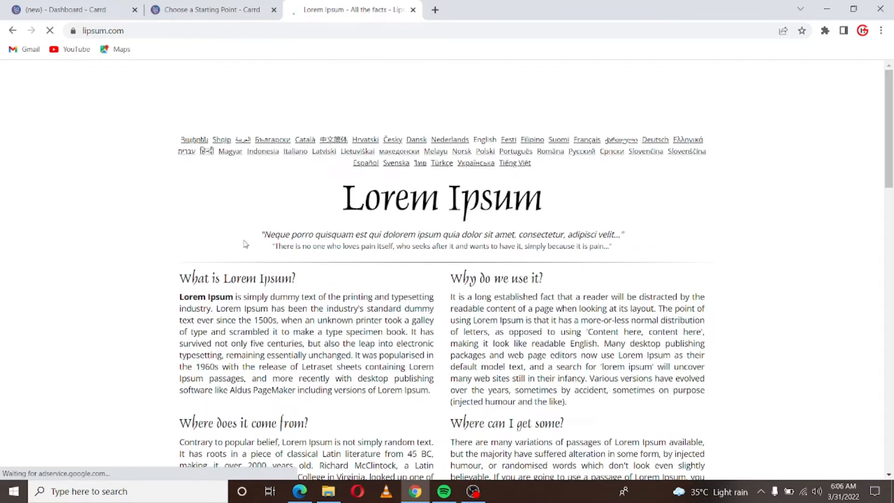
- Copy the opening of the "What is Lorem Ipsum?" paragraph, from "Lorem Ipsum is simply" through "type specimen book."
drag(179, 296, 395, 327)
click(202, 307)
right_click(395, 326)
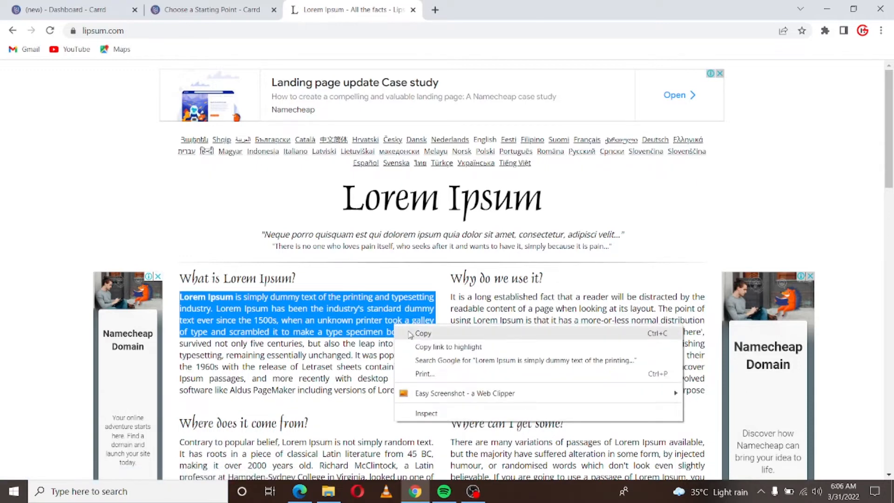
click(410, 333)
- Return to the Carrd editor and replace the new text element's placeholder with the copied Lorem Ipsum passage
click(116, 7)
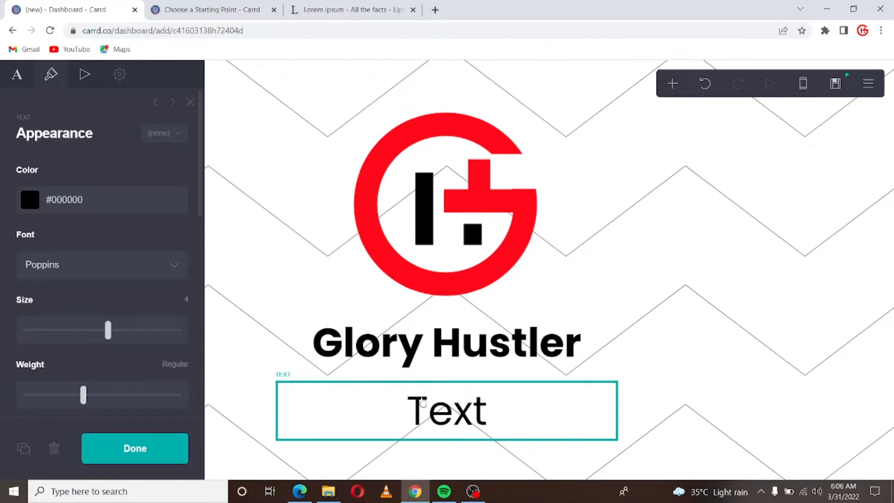
click(18, 77)
click(67, 169)
key(ctrl+a)
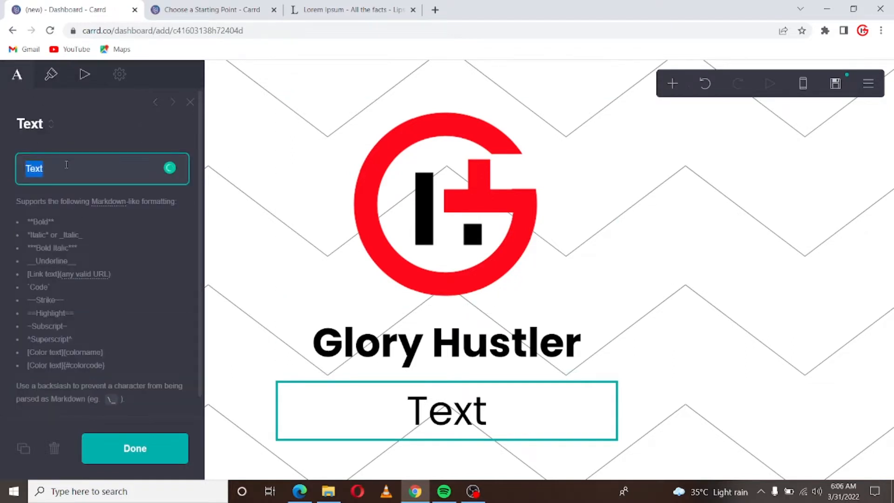
key(ctrl+v)
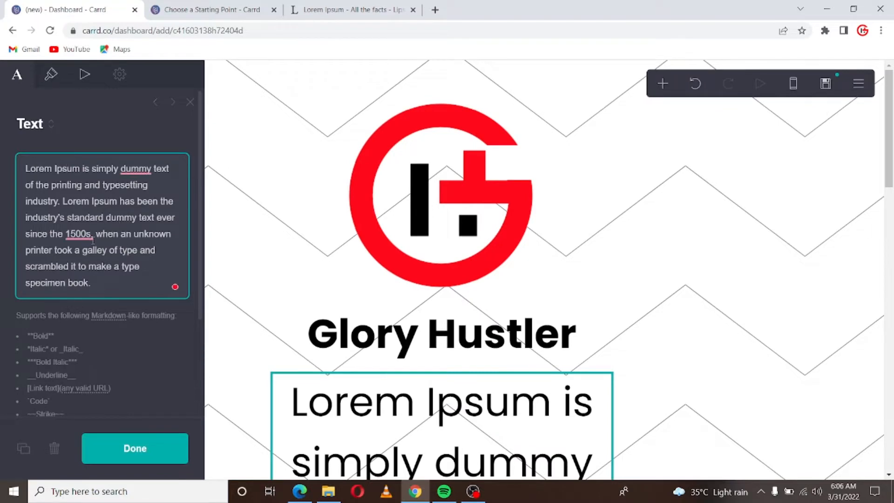
- Reduce the Lorem Ipsum paragraph's text size to 1
scroll(334, 285, down, 5)
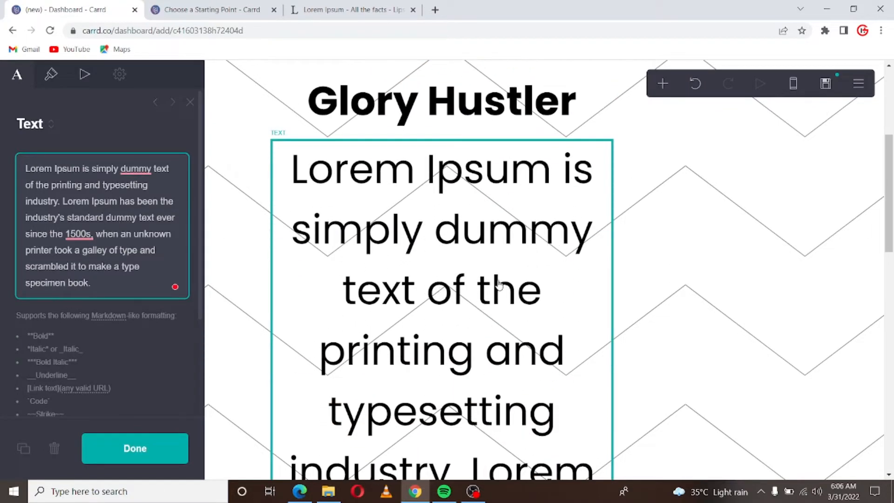
scroll(499, 284, down, 3)
scroll(362, 207, up, 6)
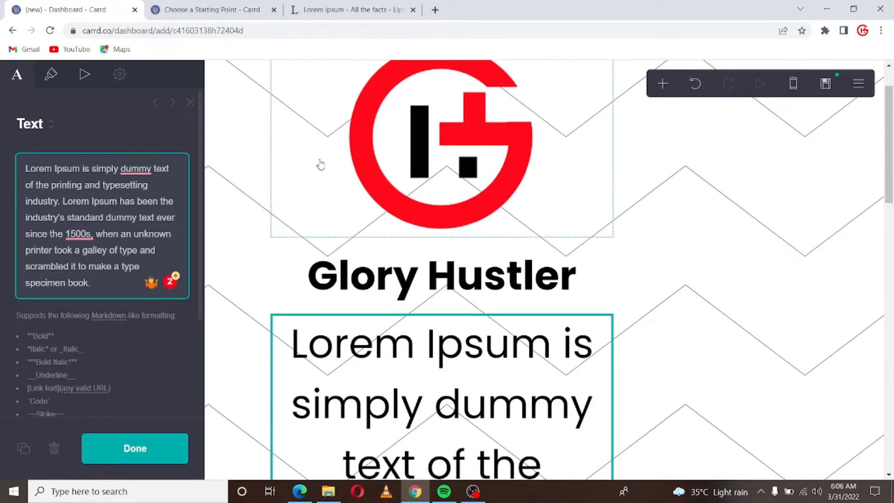
scroll(321, 165, up, 1)
click(48, 79)
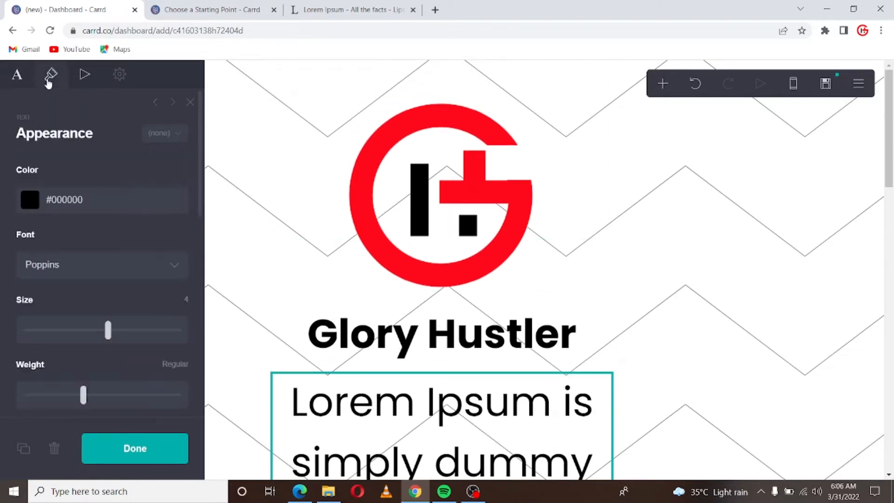
drag(106, 332, 39, 330)
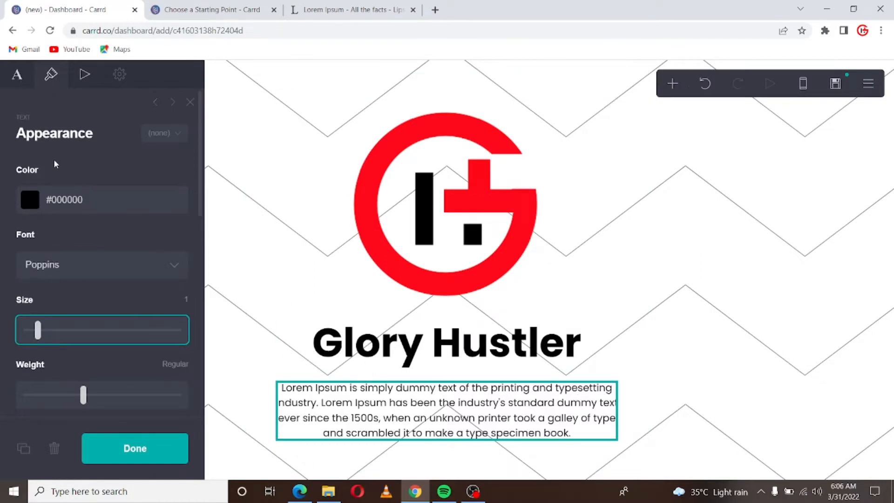
- Change the Lorem Ipsum paragraph's font to Default
scroll(73, 258, down, 3)
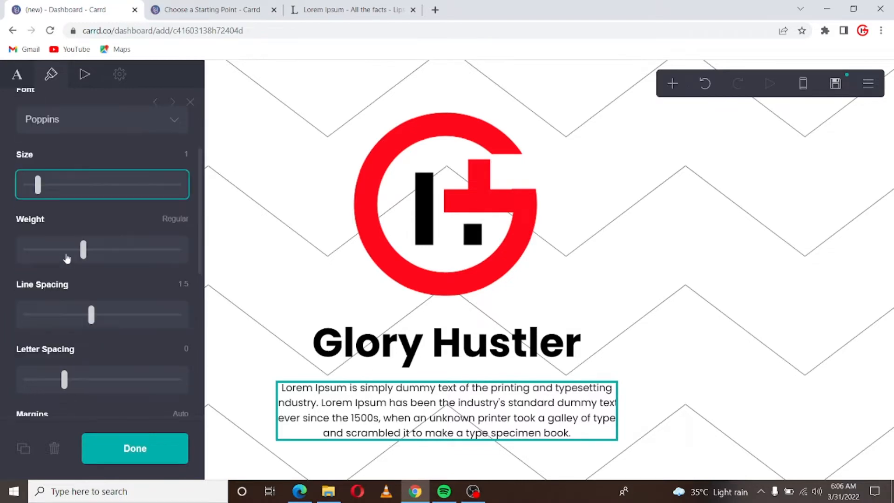
scroll(71, 196, up, 3)
click(61, 255)
scroll(74, 119, up, 20)
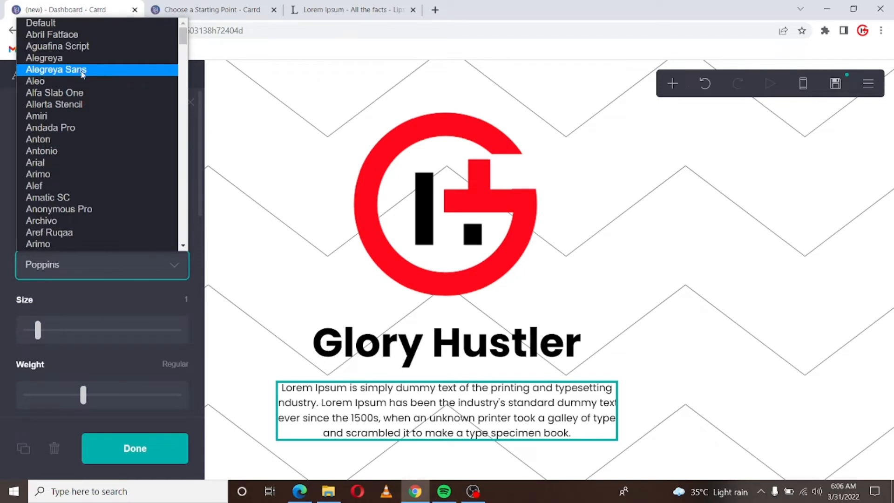
click(77, 24)
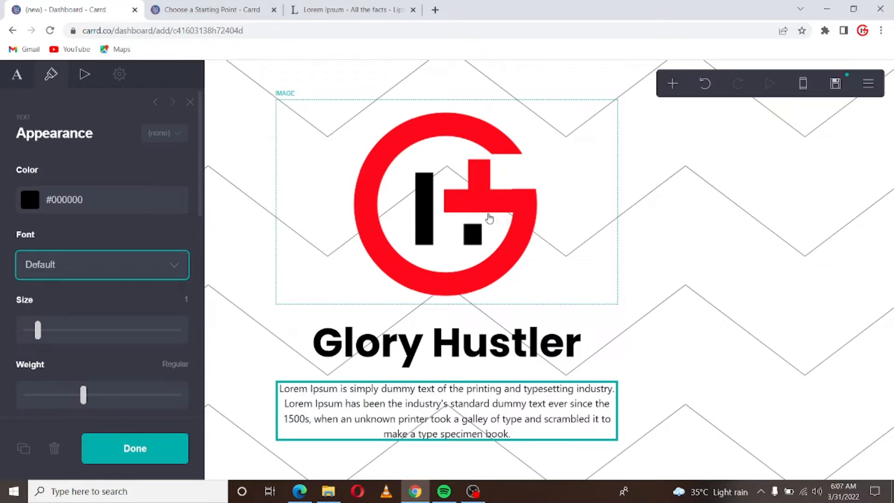
- Add an icons element below the paragraph and give it a second icon of type Instagram
click(672, 84)
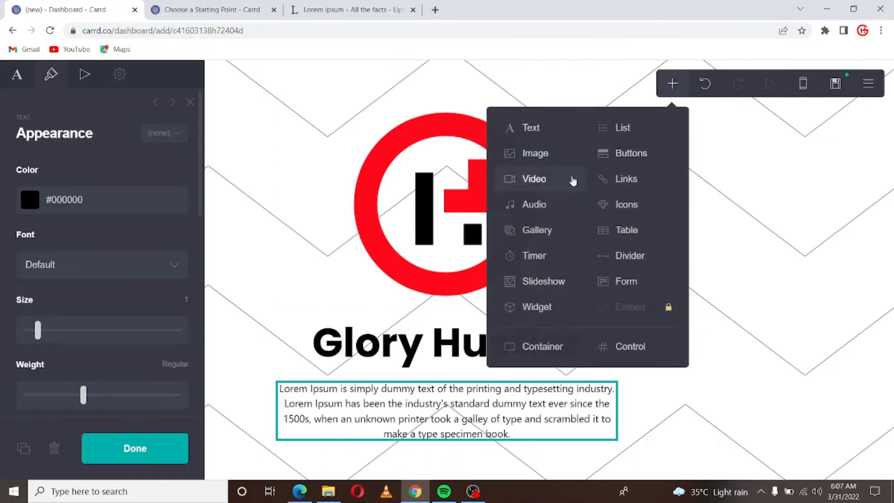
click(613, 203)
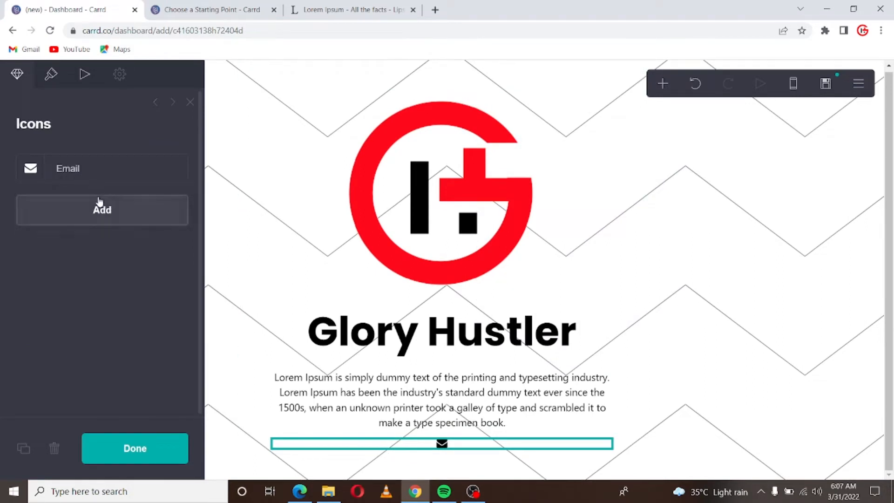
click(104, 215)
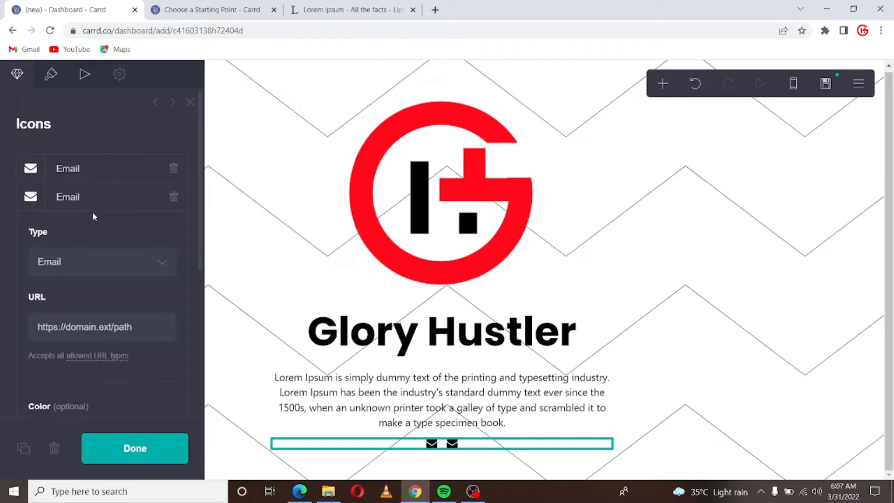
click(88, 255)
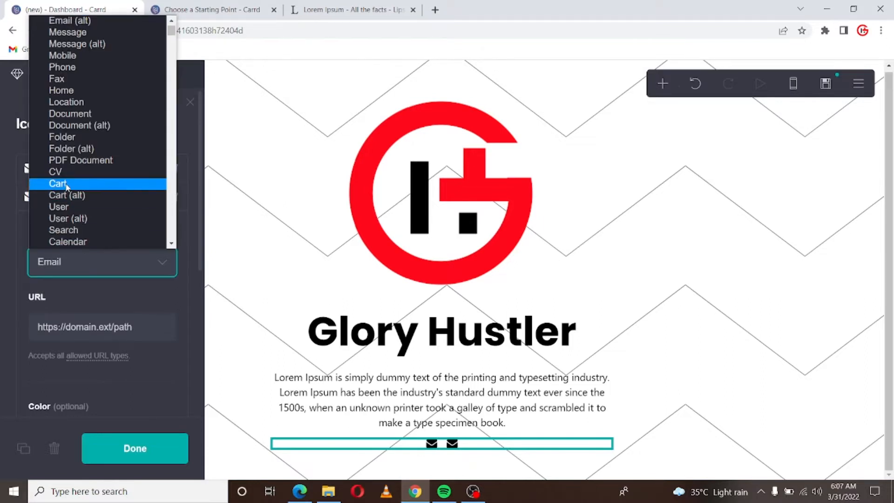
text(ins)
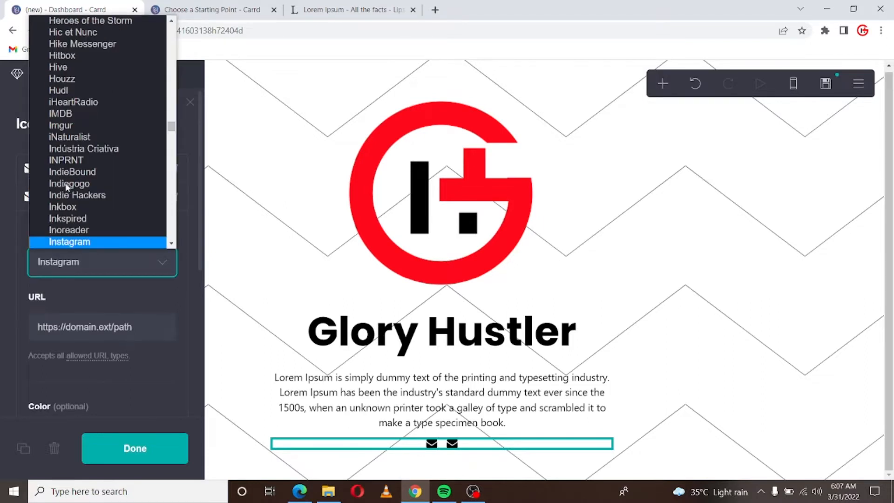
scroll(82, 245, down, 1)
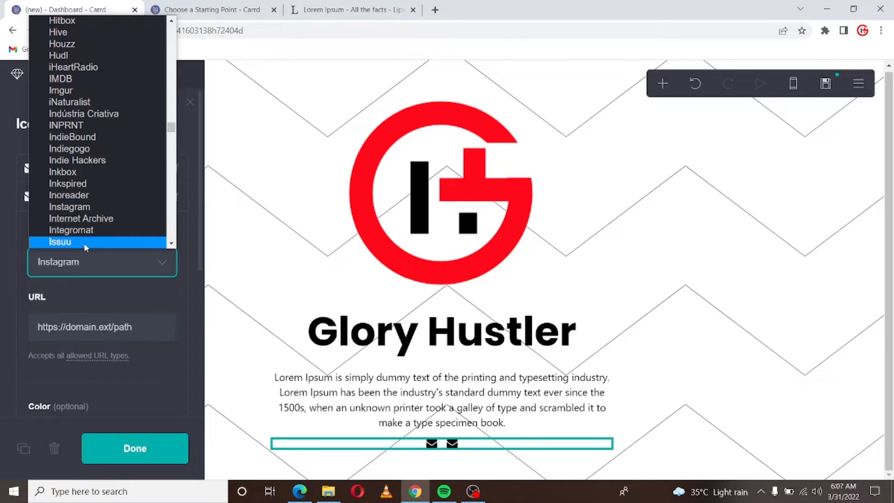
click(95, 208)
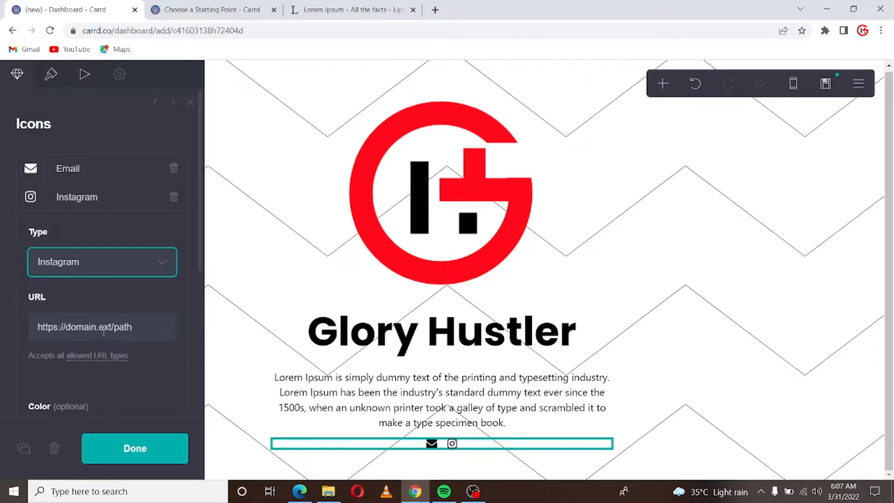
drag(69, 325, 193, 316)
text(d)
key(BackSpace)
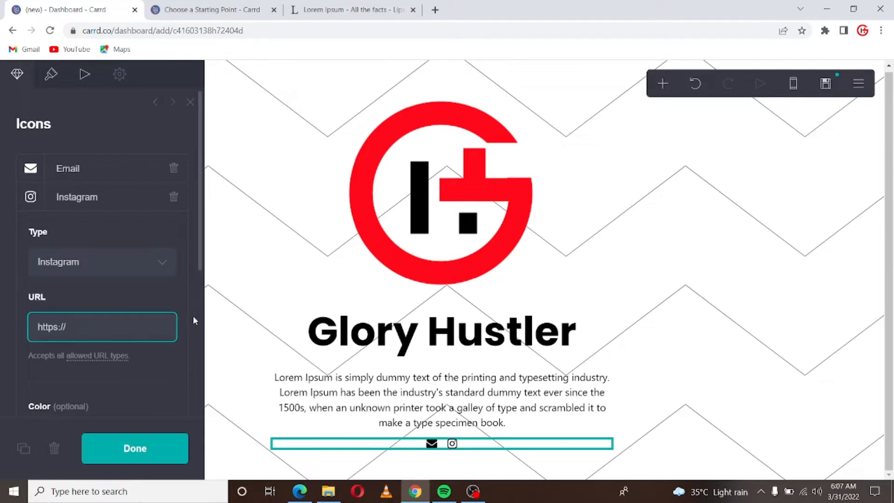
text(instagram.com/glory)
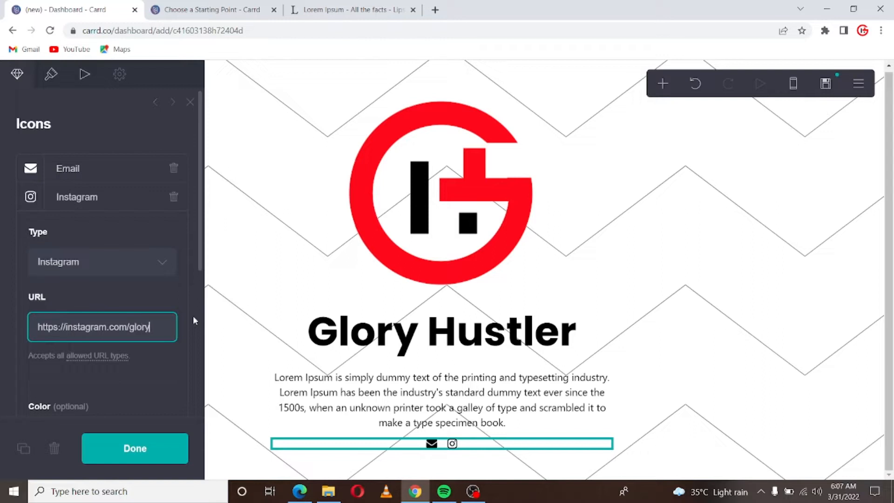
text(hustler)
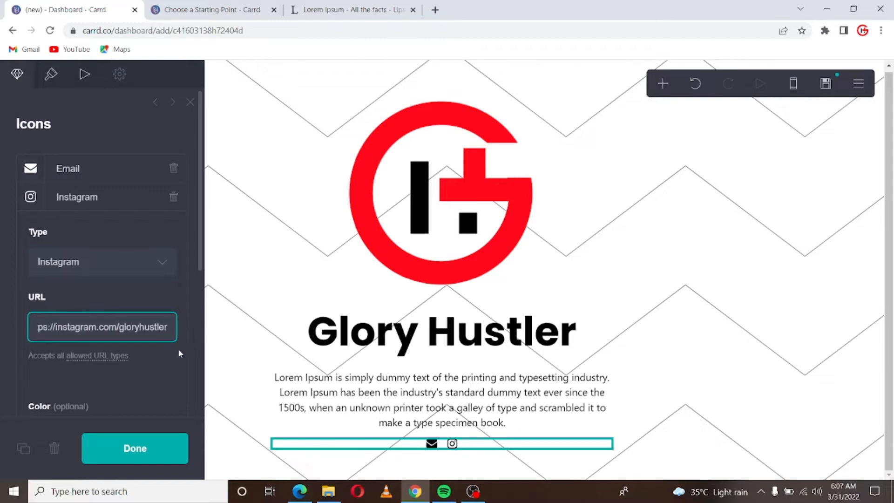
click(153, 450)
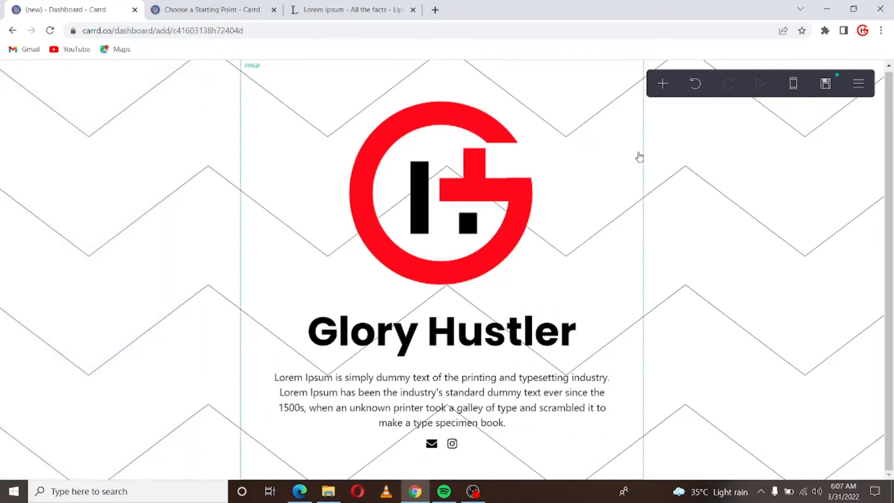
- Add a third icon of type YouTube (alt) to the icons element below the paragraph
click(662, 85)
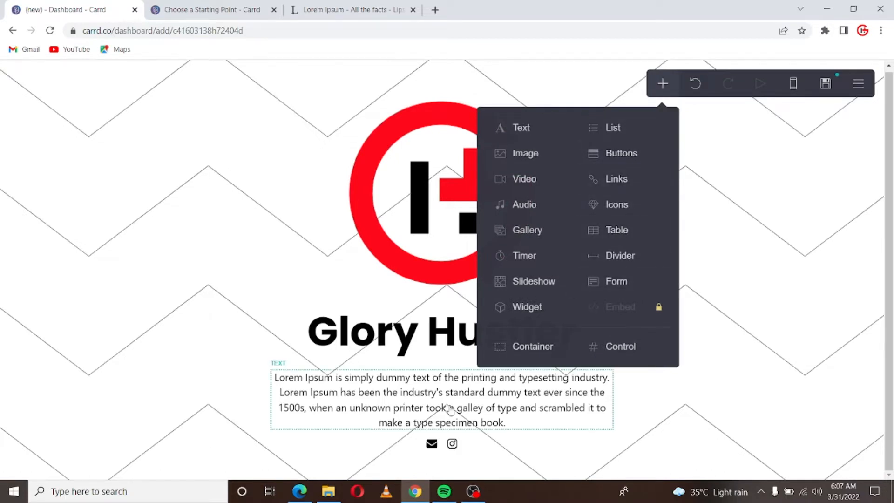
click(471, 449)
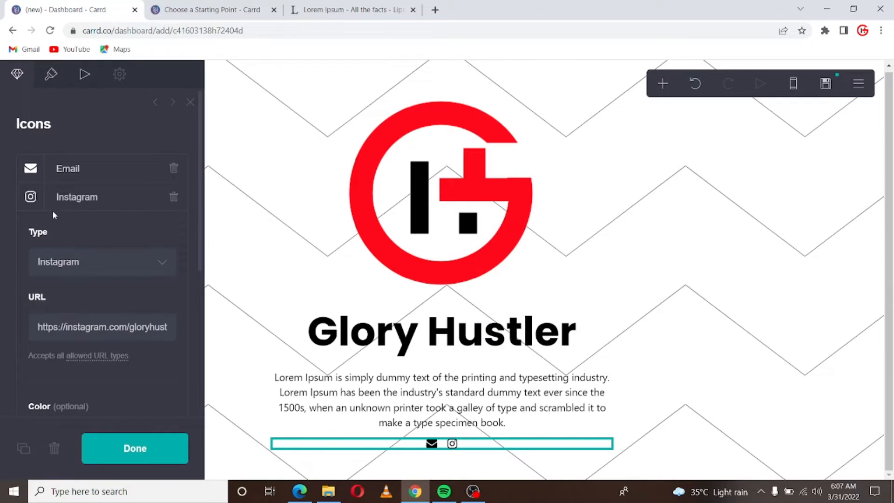
scroll(74, 226, down, 2)
scroll(79, 252, down, 4)
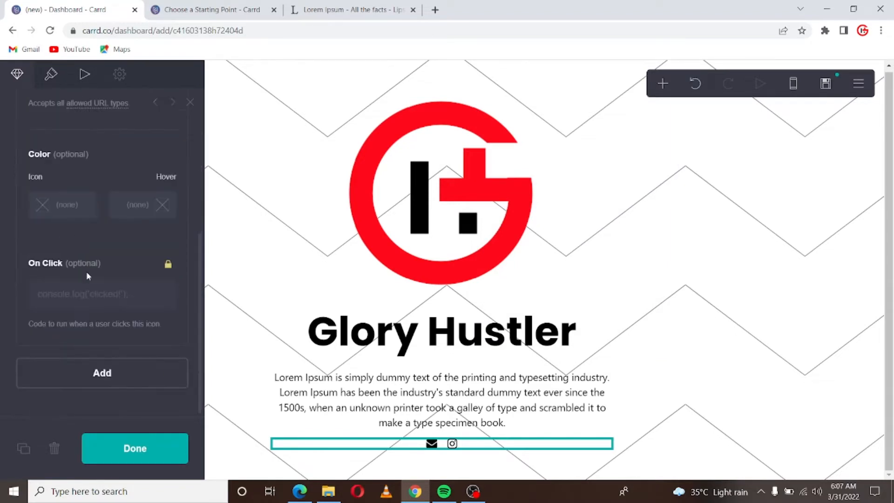
click(103, 381)
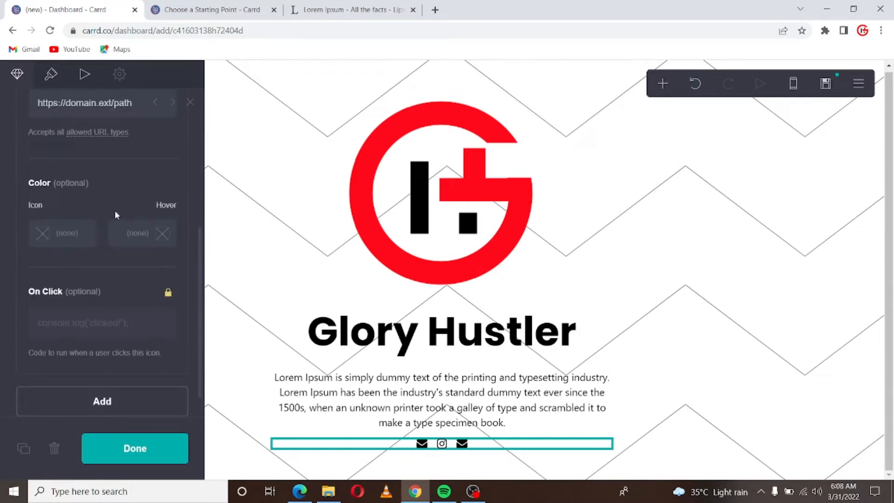
scroll(105, 170, up, 5)
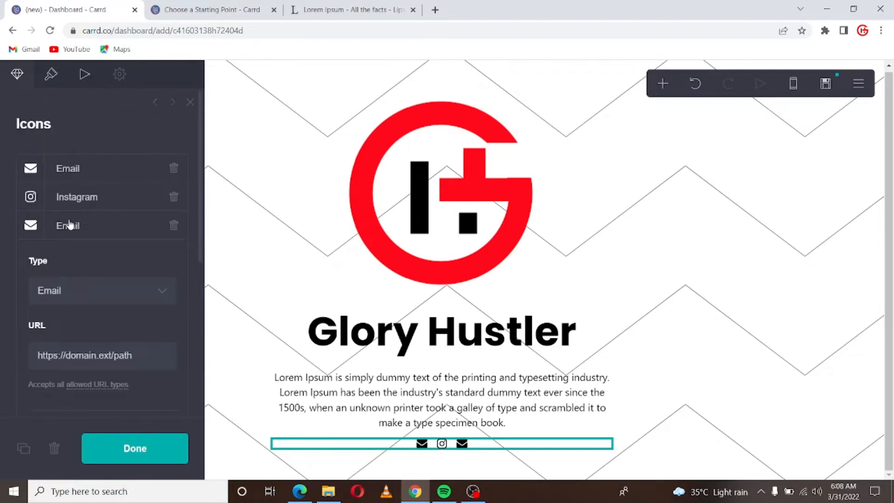
click(70, 299)
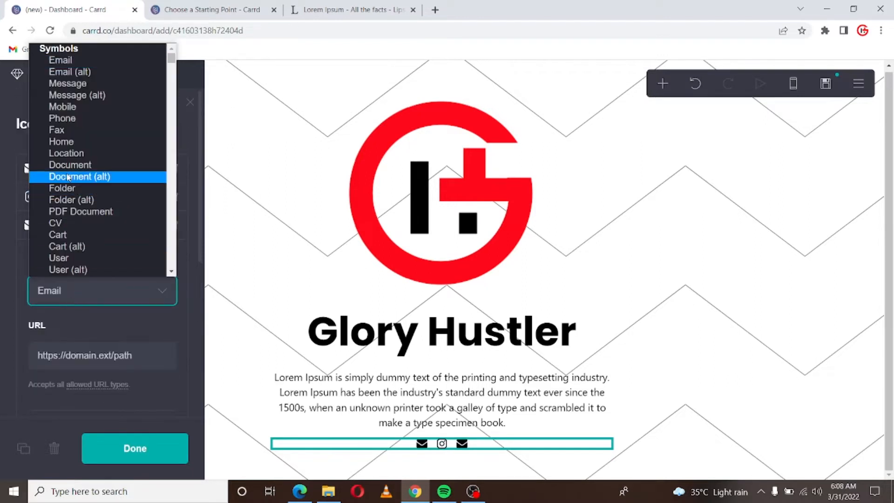
text(yo)
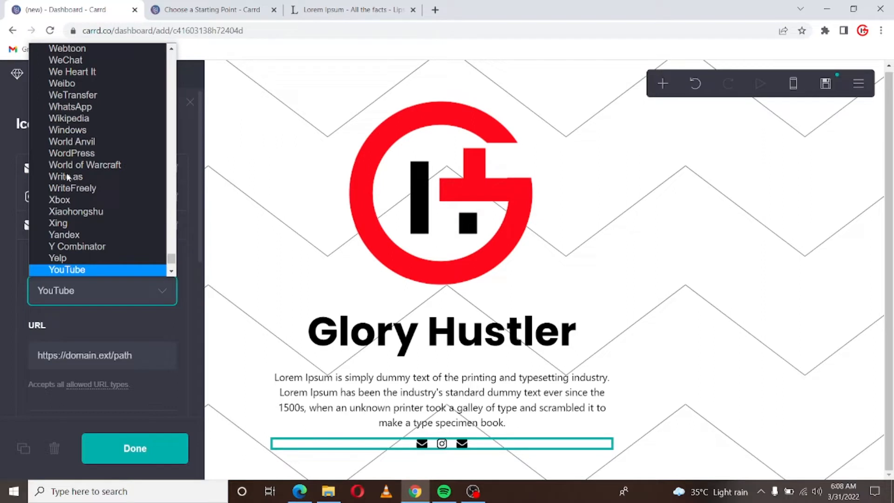
scroll(68, 174, down, 2)
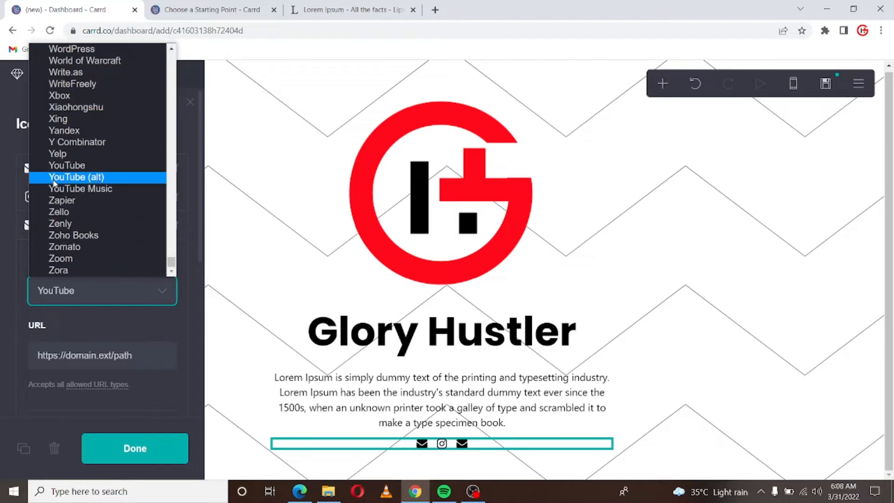
click(81, 179)
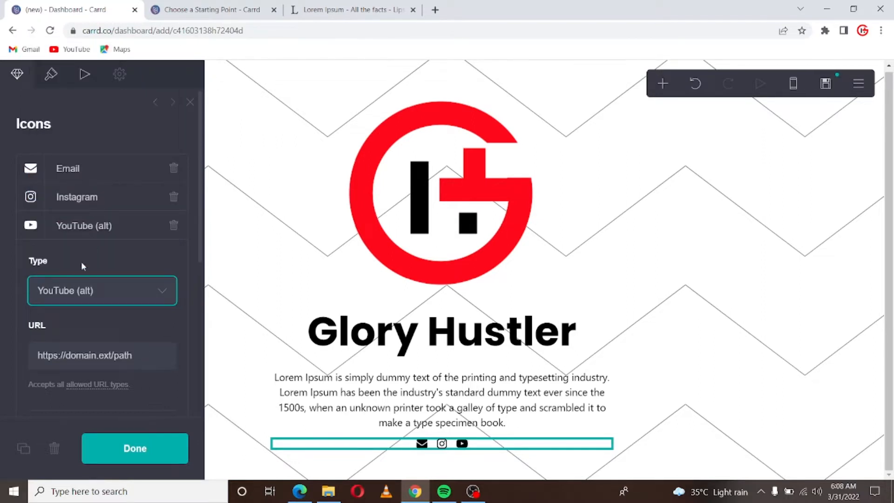
drag(66, 354, 134, 355)
key(BackSpace)
text(youtube.com)
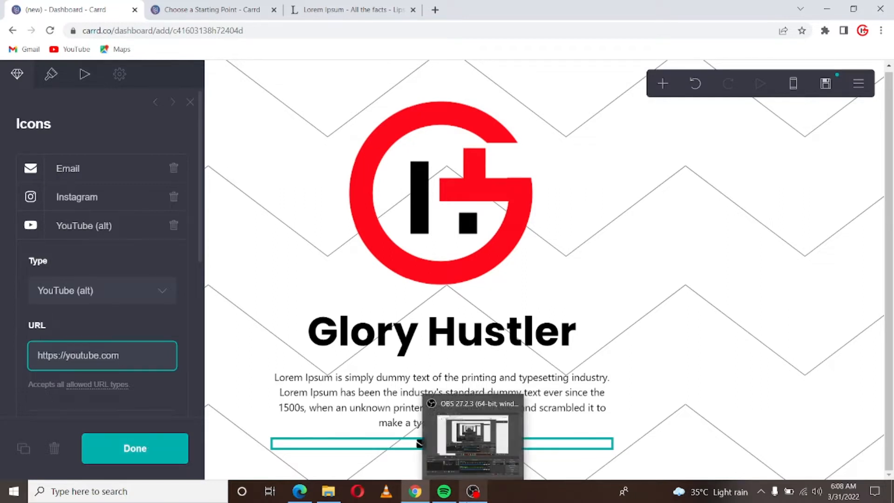
click(139, 448)
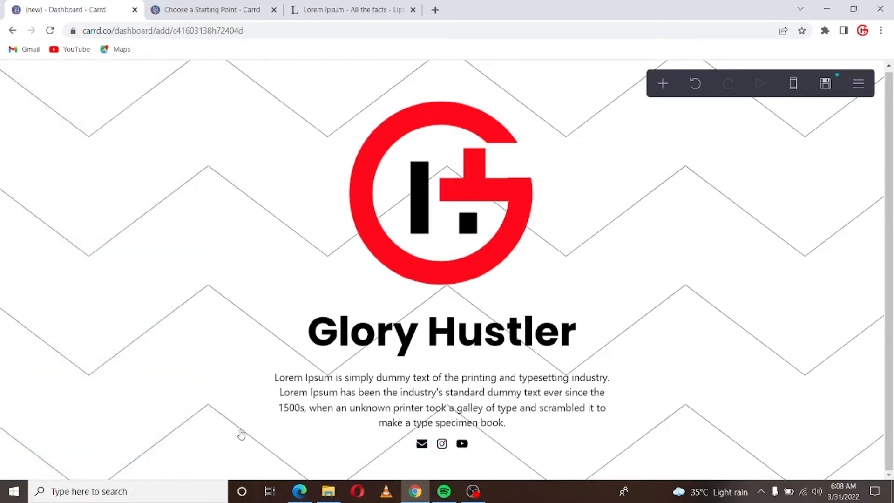
- Reorder the social icons so that YouTube comes first, Instagram second and Email last
click(424, 449)
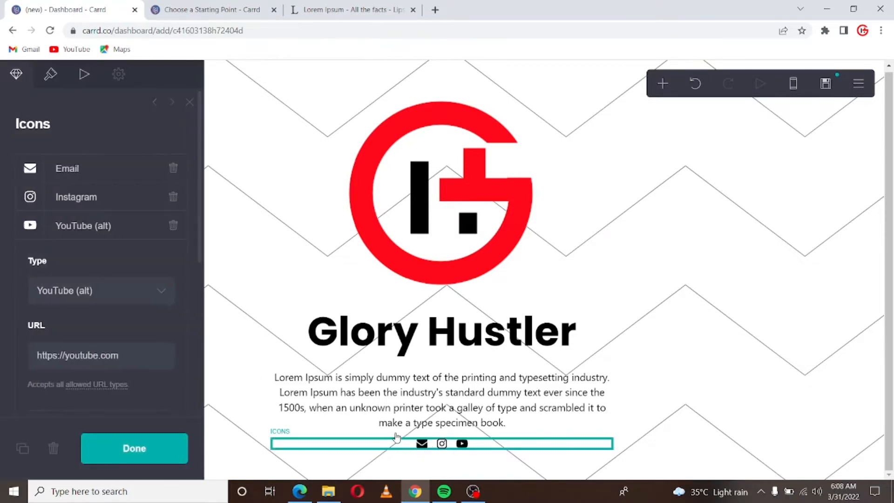
drag(73, 224, 77, 153)
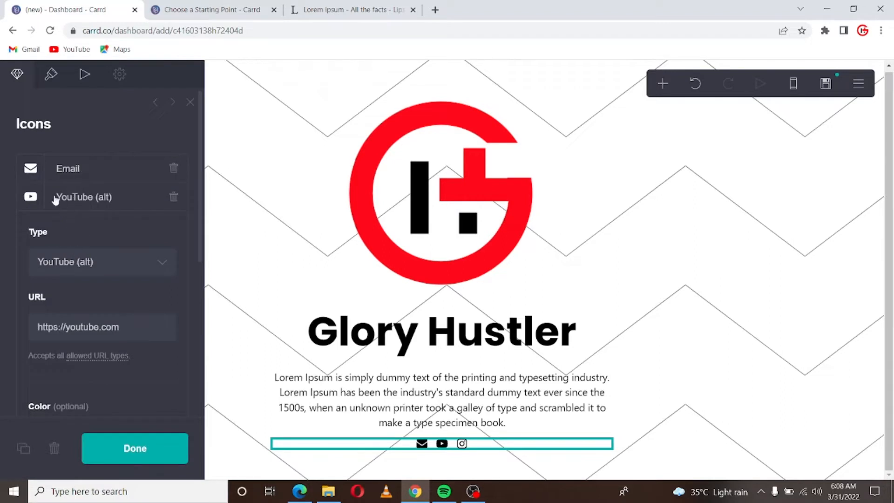
drag(57, 201, 73, 164)
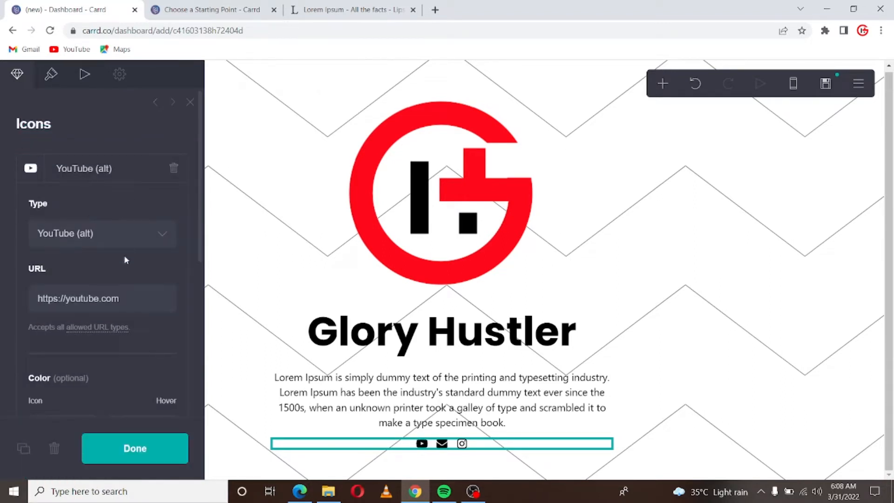
scroll(60, 215, down, 6)
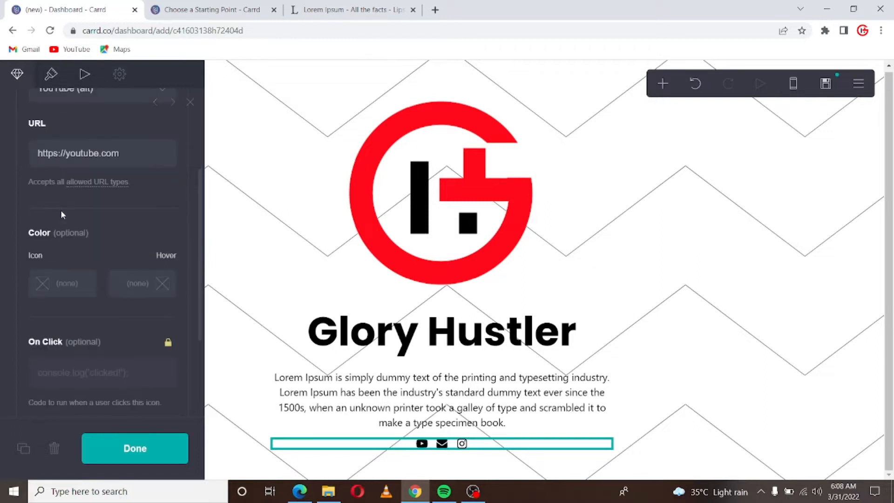
drag(66, 332, 79, 268)
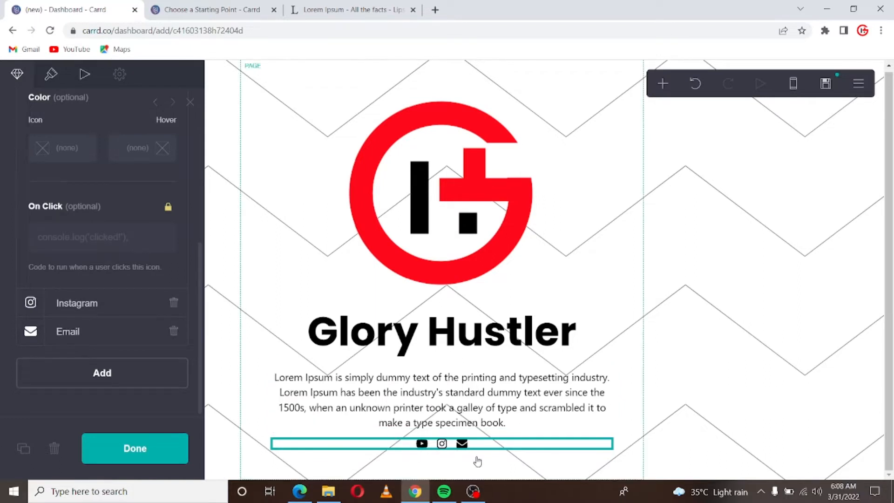
scroll(183, 285, up, 5)
scroll(167, 279, up, 2)
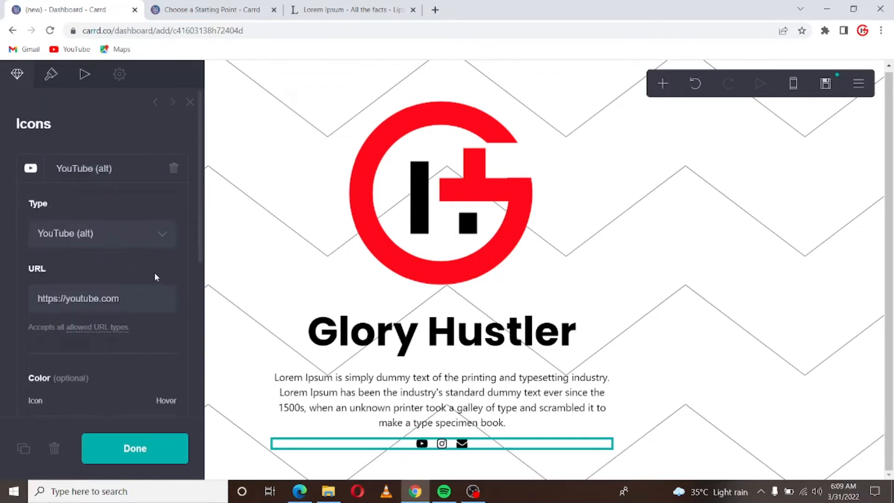
- Set the size of the social icons to 2 in their appearance settings
scroll(140, 303, down, 5)
scroll(107, 279, up, 5)
click(49, 85)
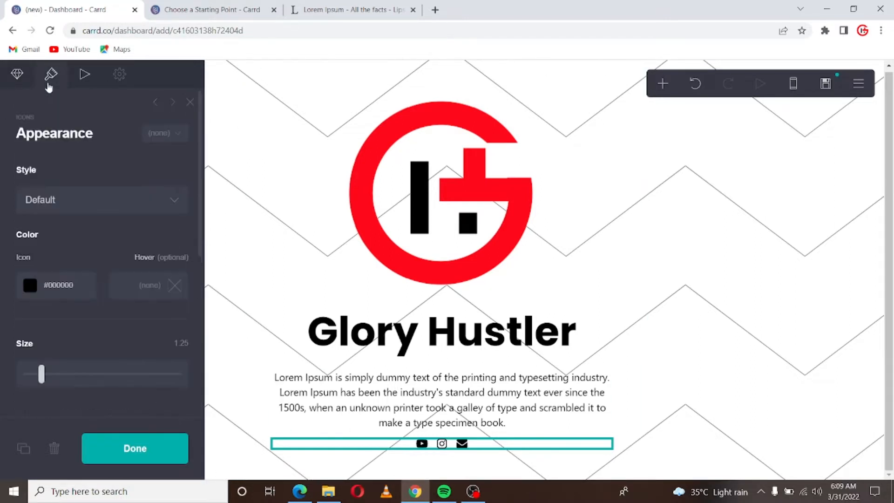
drag(43, 376, 59, 386)
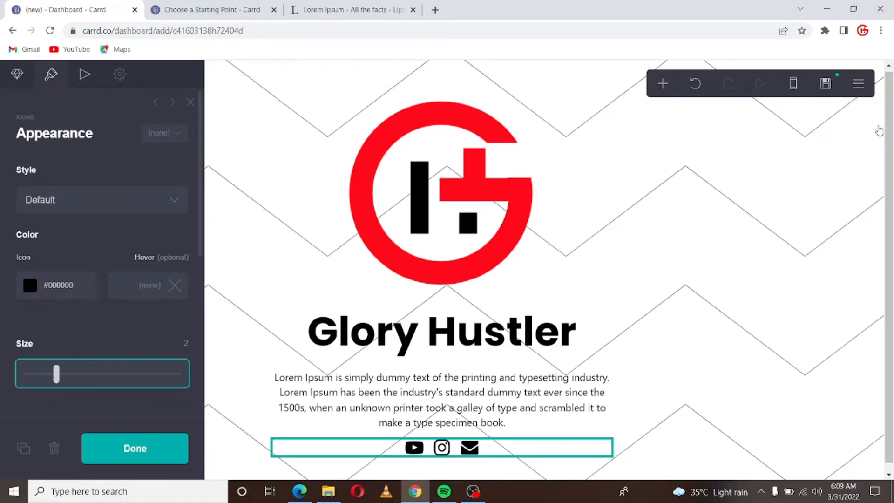
- Add a buttons element below the social icons
scroll(615, 205, down, 1)
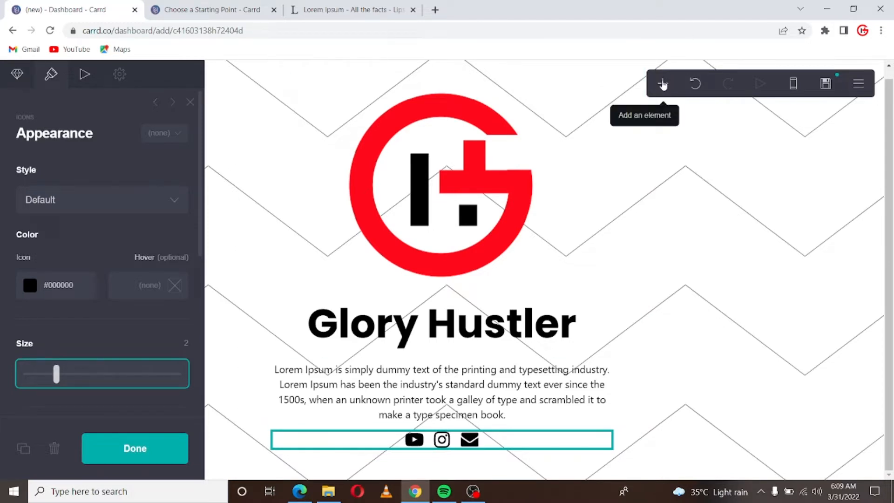
click(663, 83)
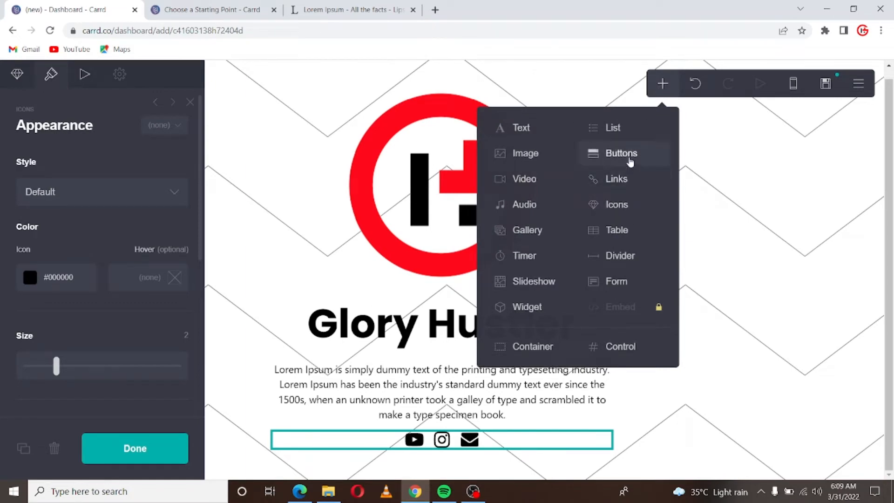
click(622, 153)
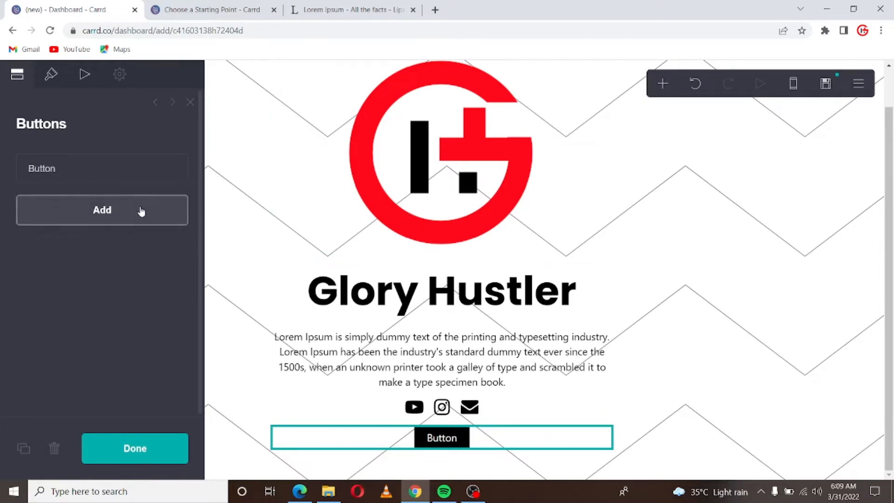
click(142, 210)
scroll(127, 207, down, 3)
scroll(108, 187, up, 3)
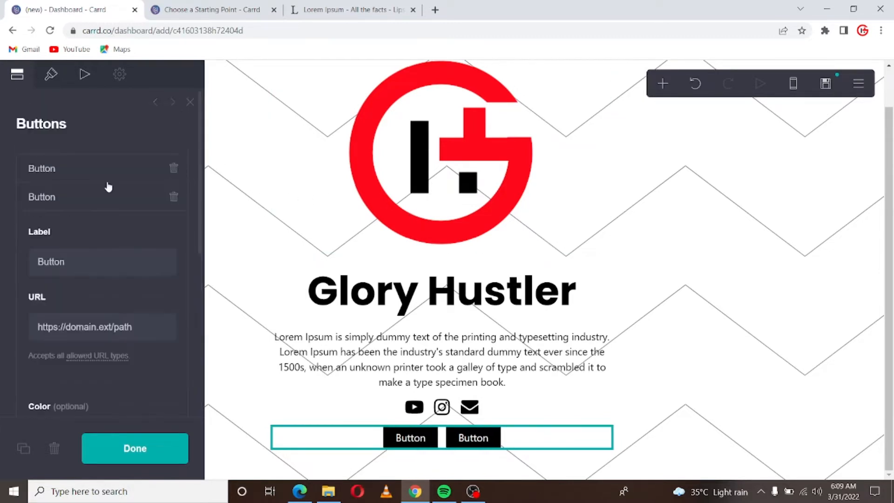
click(174, 197)
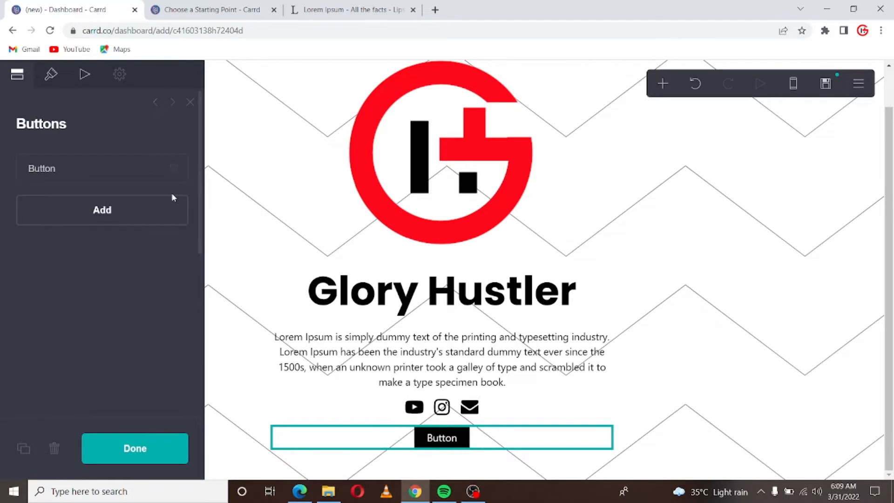
- Change the label of the first button to Home
click(77, 168)
click(92, 238)
double_click(92, 239)
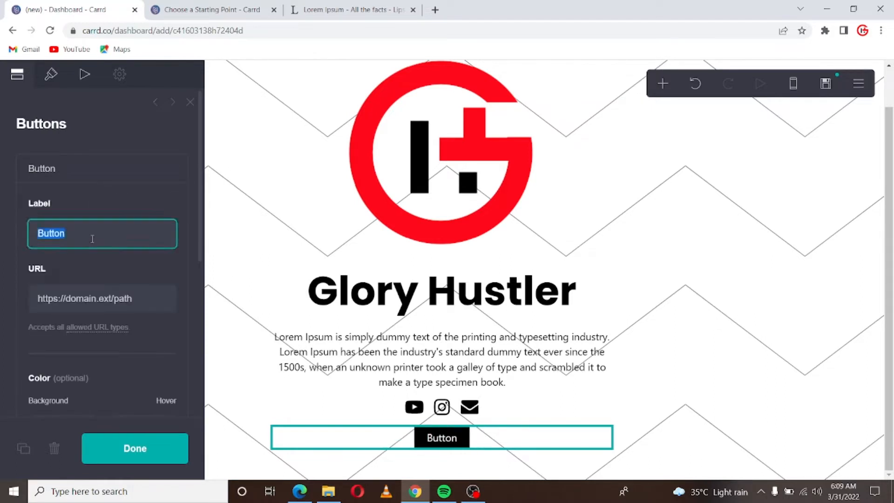
text(H)
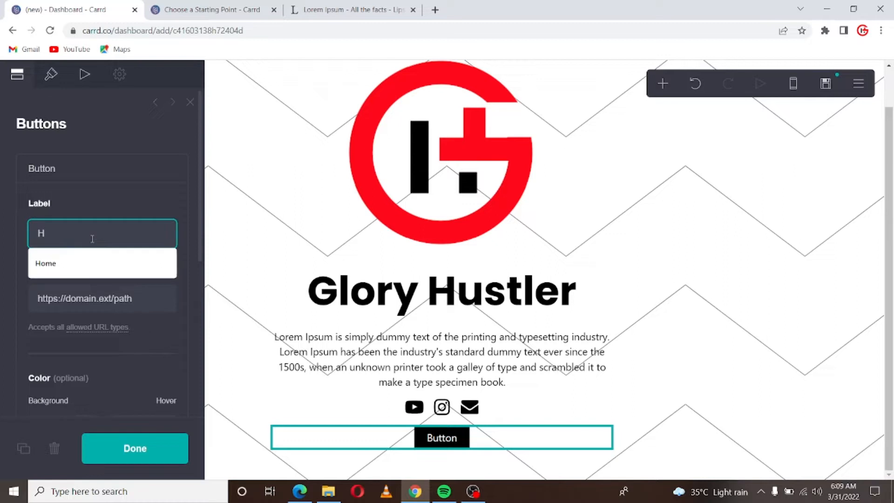
key(Down)
key(Return)
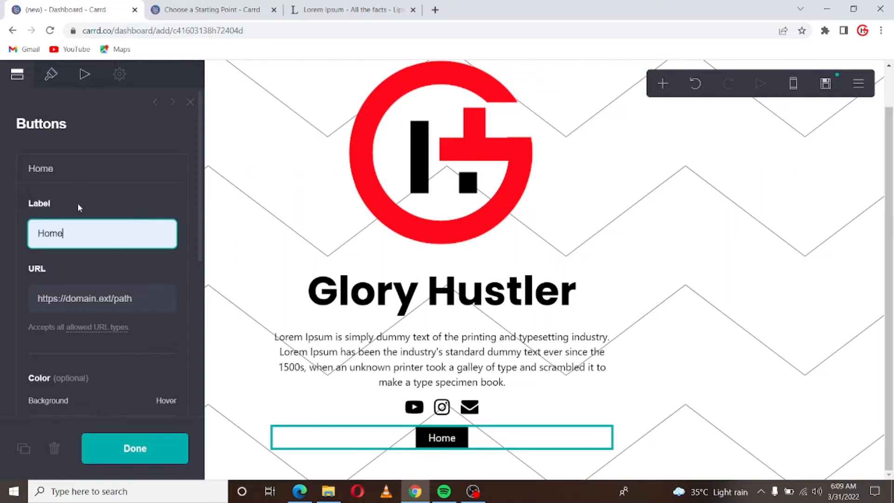
- Add a second button labelled Courses and finish editing the buttons element
click(90, 173)
click(99, 210)
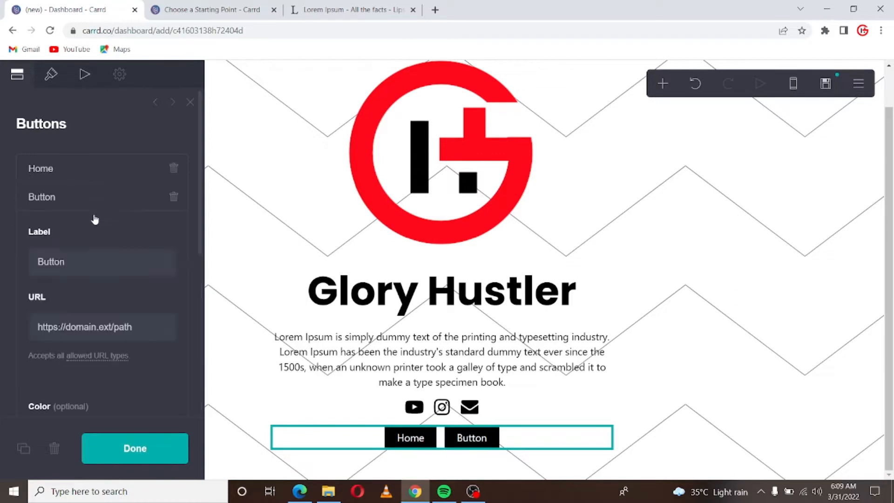
click(74, 263)
double_click(72, 262)
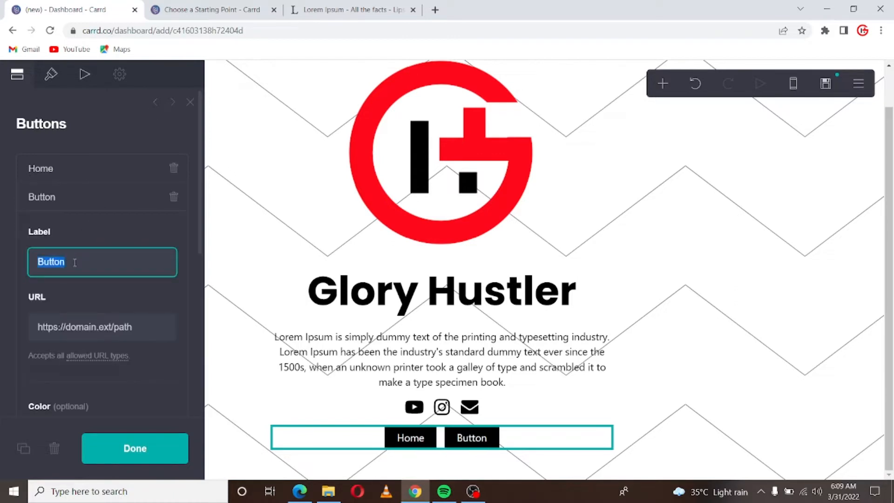
text(Courses)
click(111, 445)
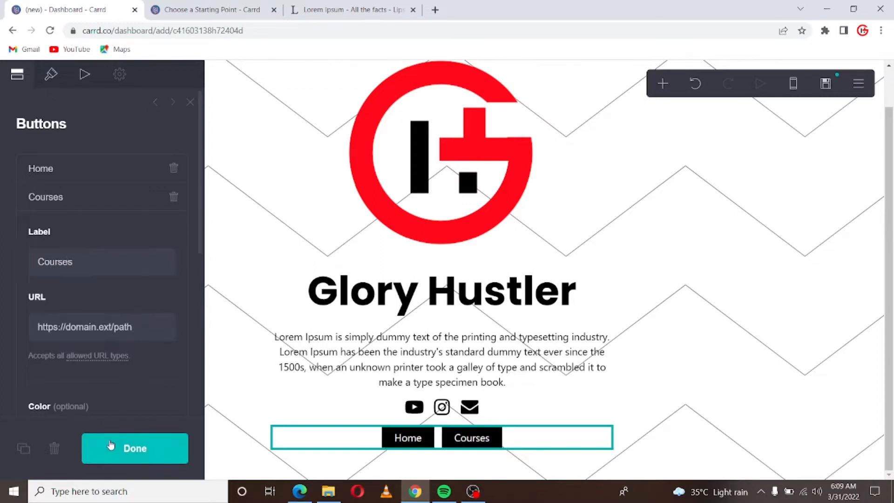
- Reopen the buttons element and add a third button labelled Resources
click(364, 451)
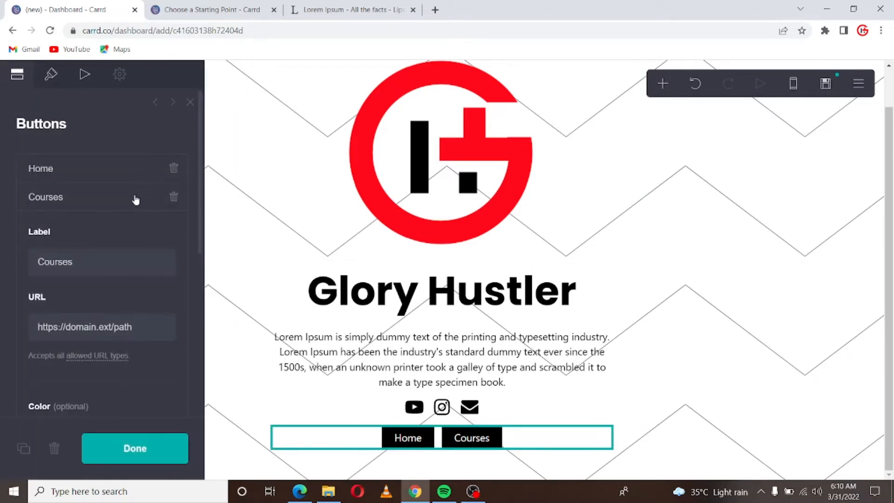
click(135, 199)
click(118, 237)
click(81, 285)
text(Res)
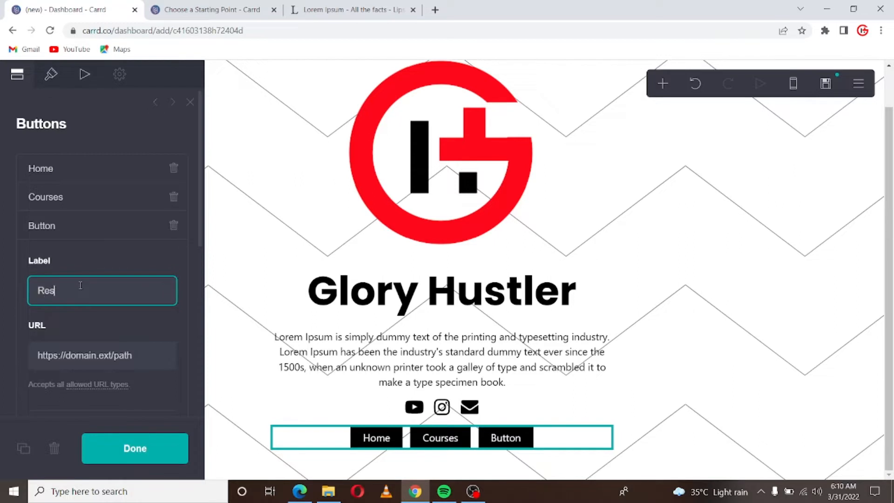
text(ources)
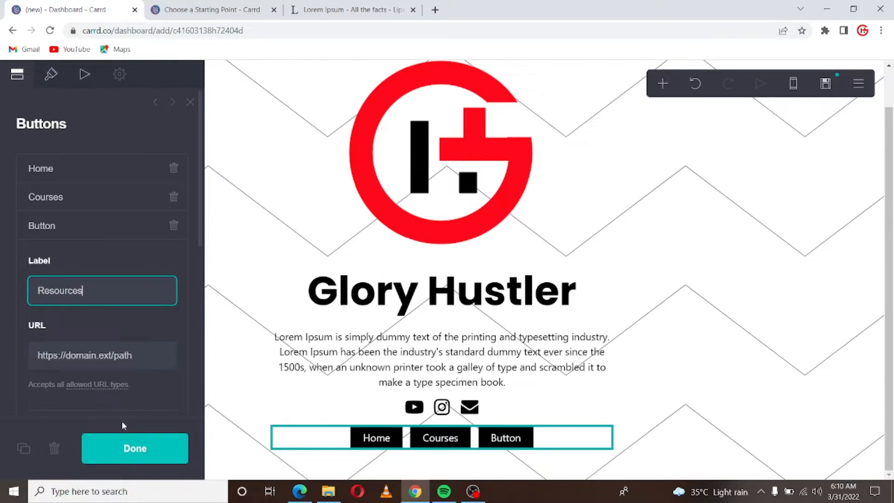
- Add a fourth button labelled Contact and finish editing the buttons element
scroll(119, 329, down, 2)
scroll(119, 333, down, 5)
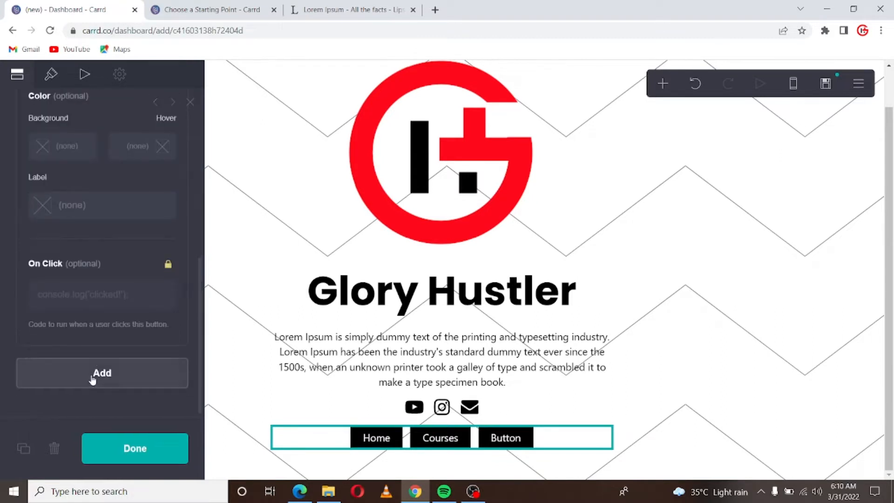
click(92, 371)
scroll(102, 188, up, 8)
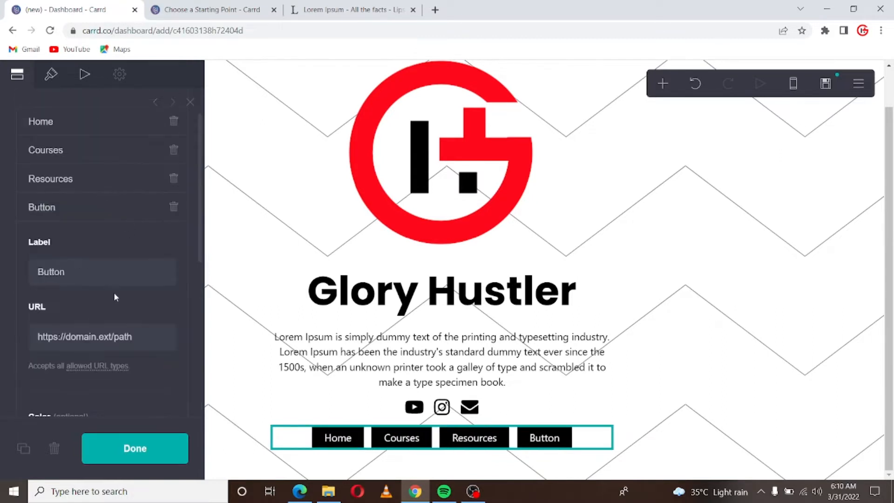
click(89, 273)
text(Contact)
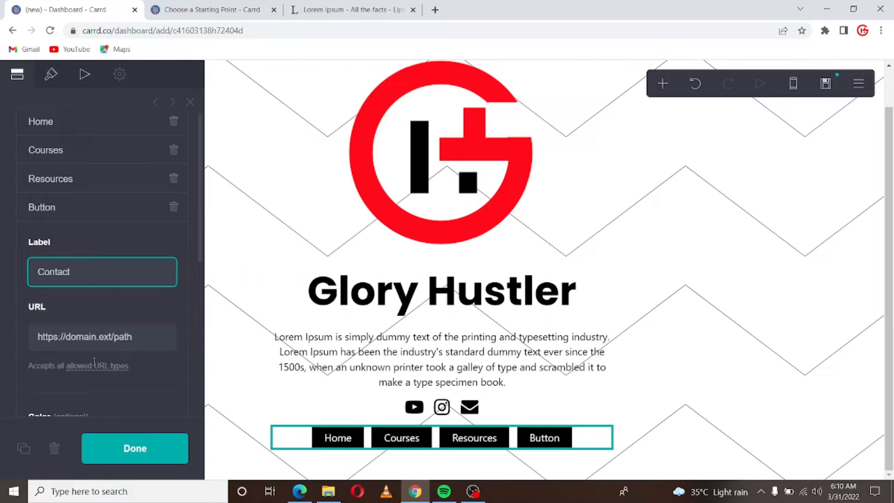
click(133, 450)
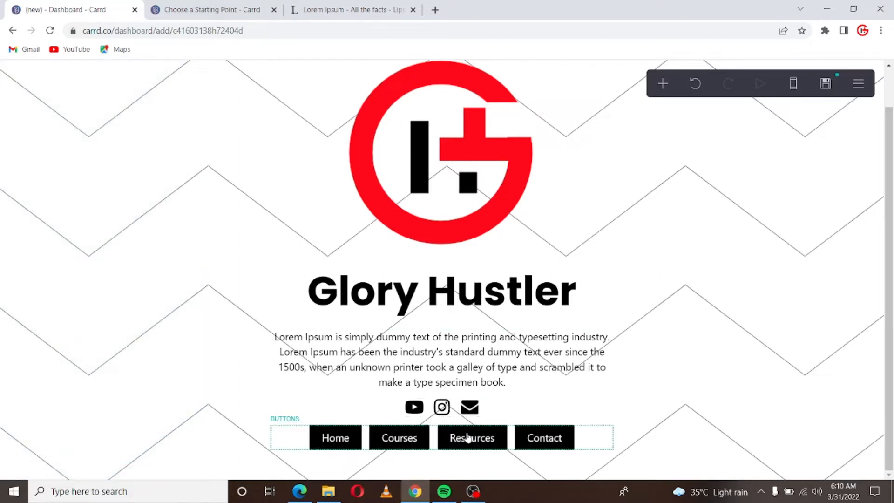
- Reopen the buttons element and set its background hover color to #F50000
click(294, 432)
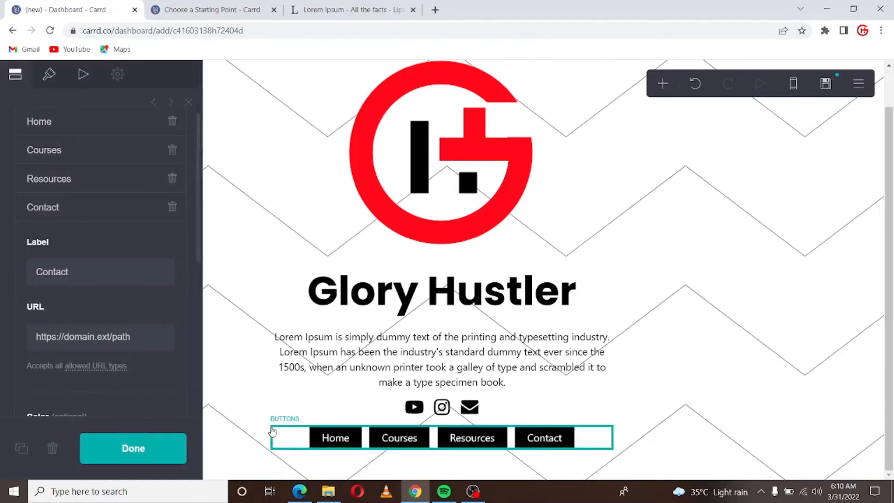
scroll(115, 205, up, 1)
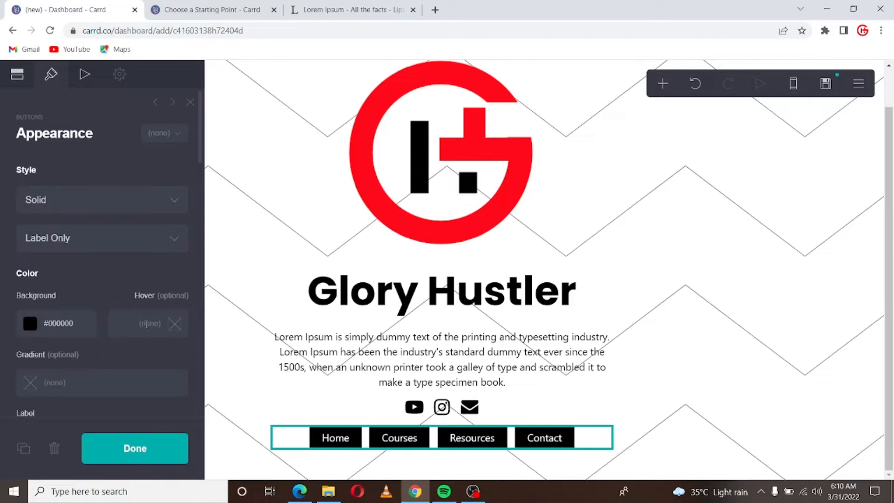
click(179, 323)
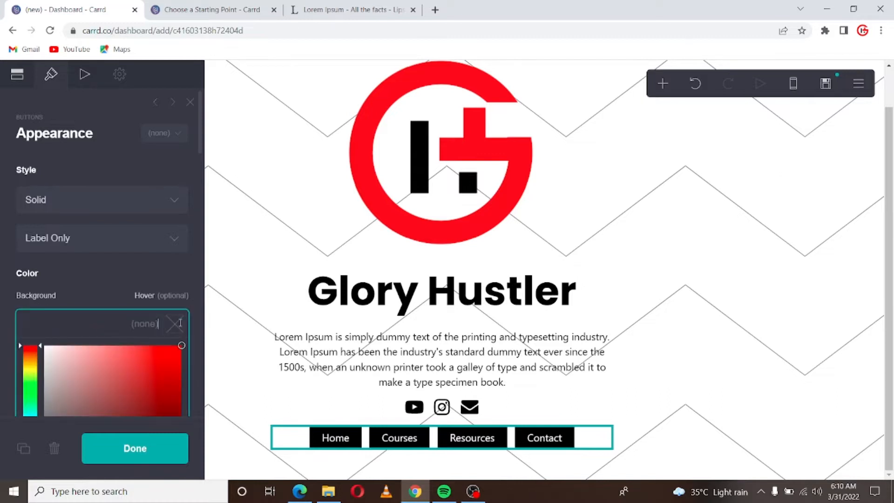
drag(181, 348, 183, 350)
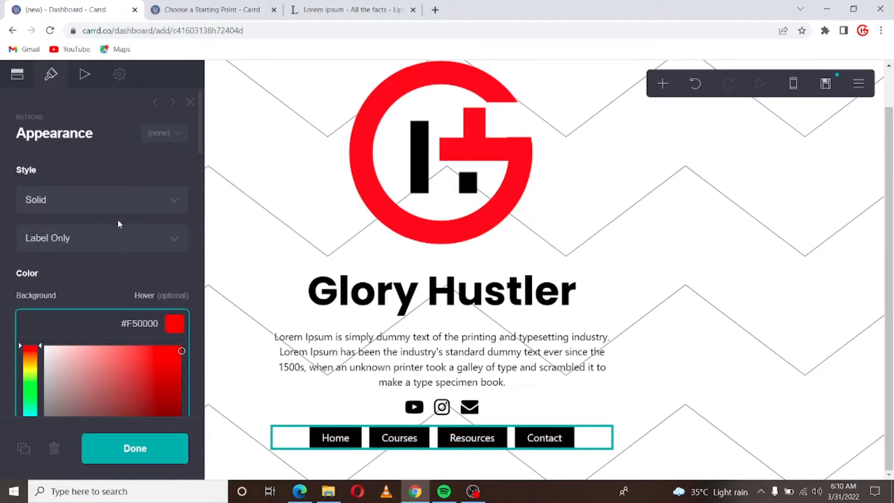
- Set the corner rounding of the navigation buttons to 1.375 and finish editing them
scroll(126, 259, down, 7)
scroll(90, 283, down, 6)
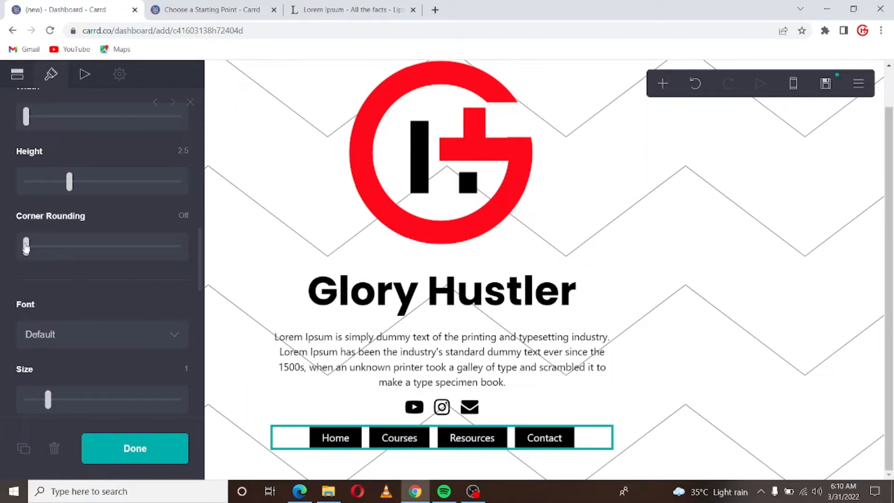
scroll(25, 246, down, 4)
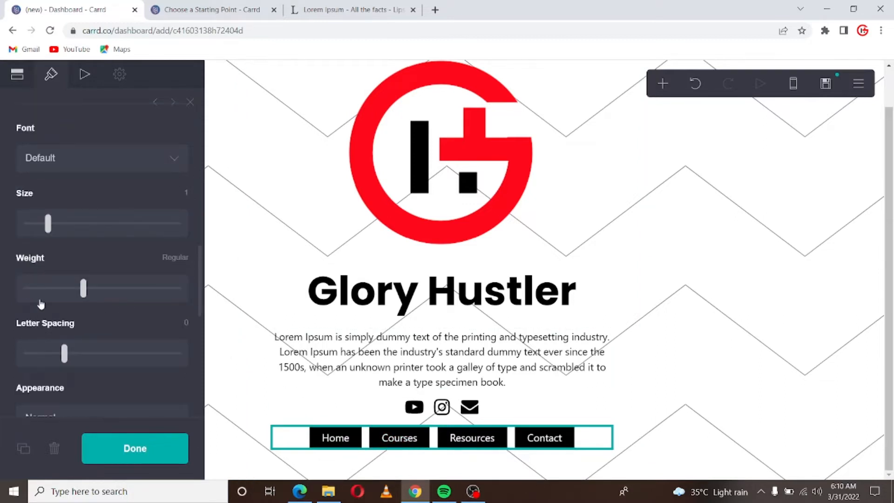
scroll(41, 301, down, 10)
scroll(51, 287, up, 8)
scroll(55, 274, up, 10)
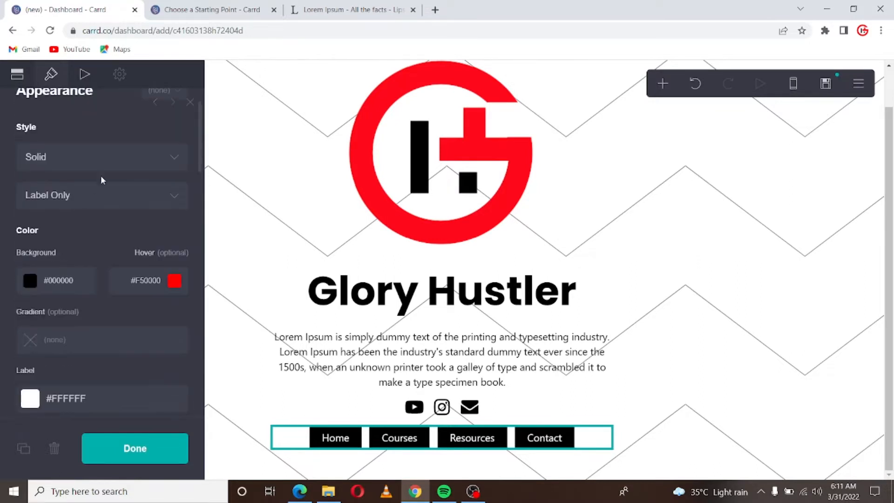
scroll(101, 186, down, 4)
scroll(90, 256, down, 5)
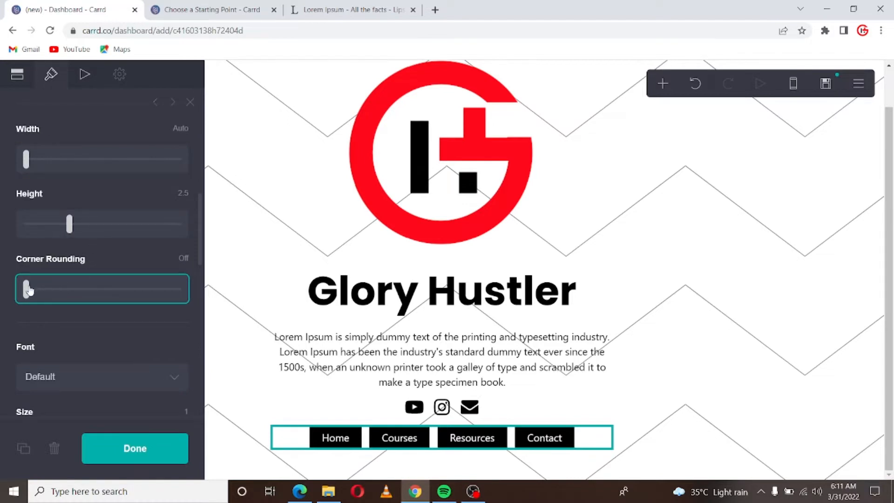
drag(28, 292, 36, 296)
scroll(36, 296, up, 3)
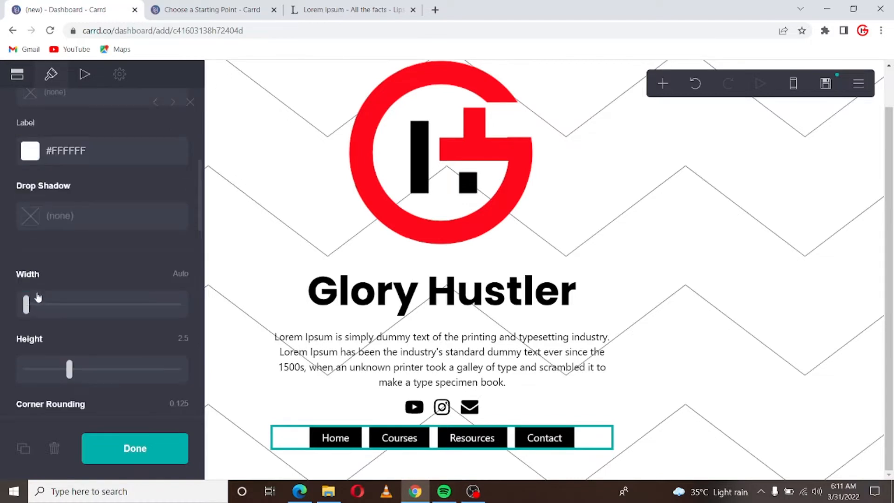
scroll(14, 258, up, 6)
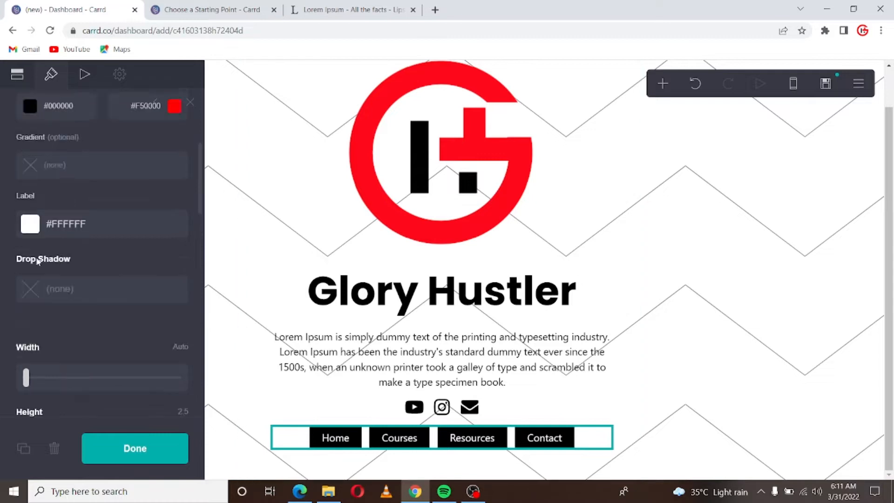
scroll(52, 272, down, 10)
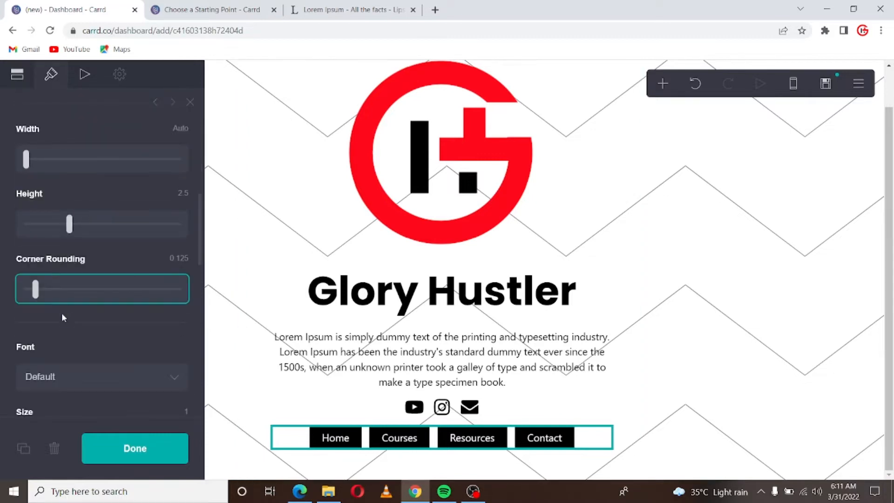
drag(39, 289, 113, 312)
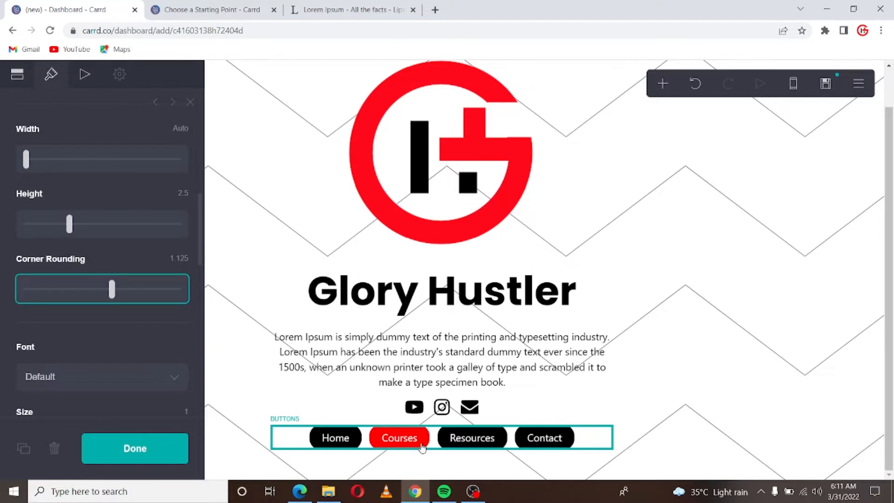
drag(112, 300, 128, 317)
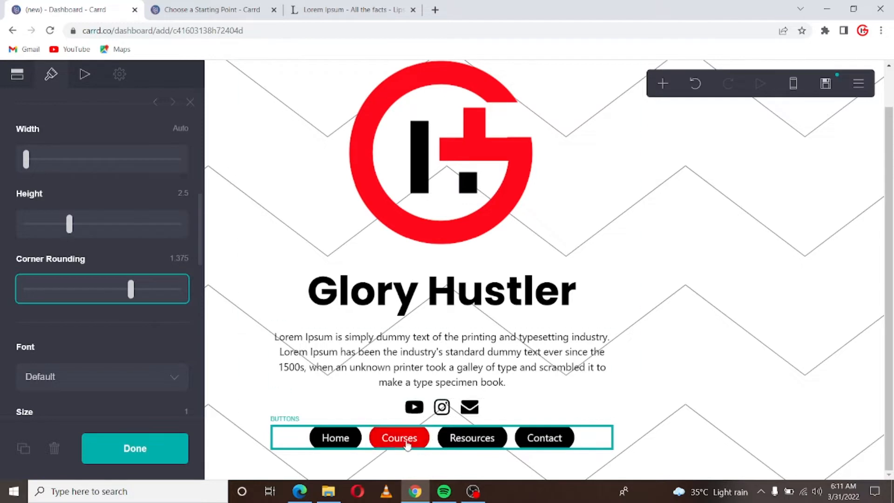
click(128, 448)
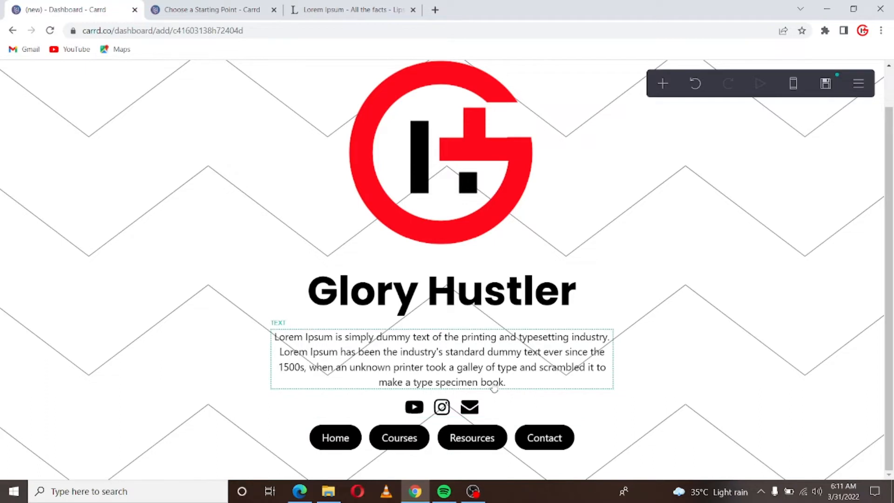
- Set the hover color of the social icons to #FF0000 and finish editing them
click(421, 404)
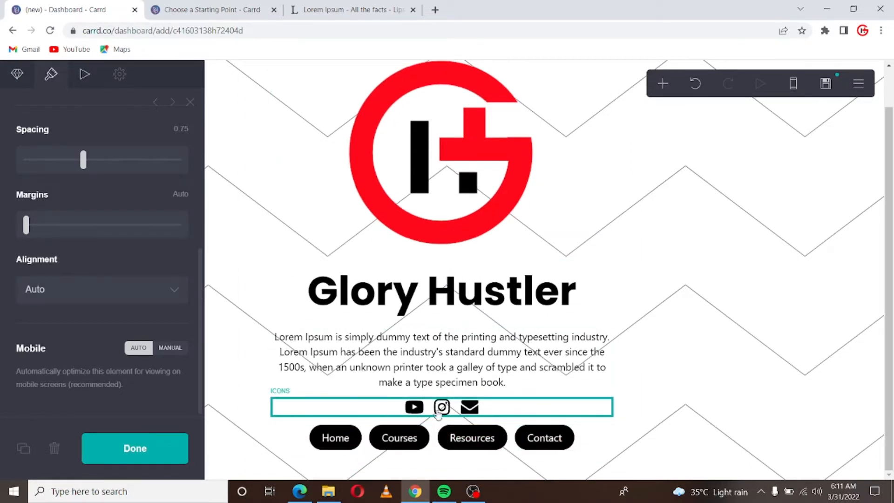
scroll(108, 171, up, 6)
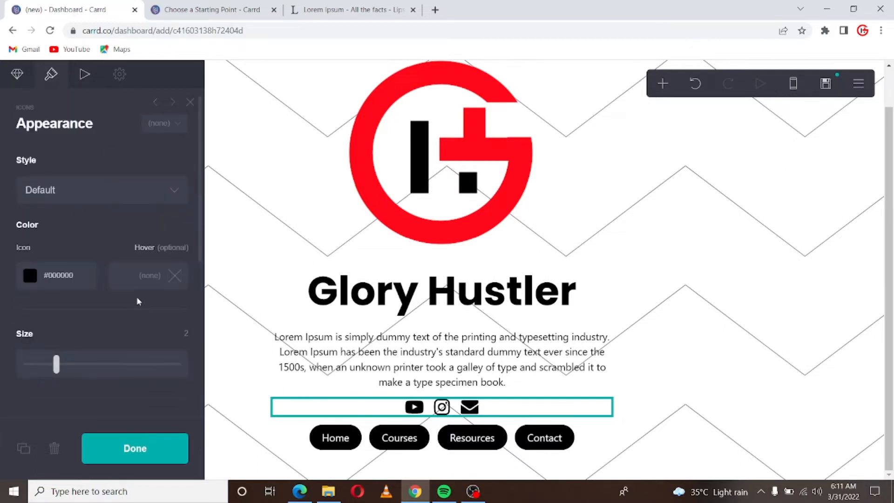
click(172, 278)
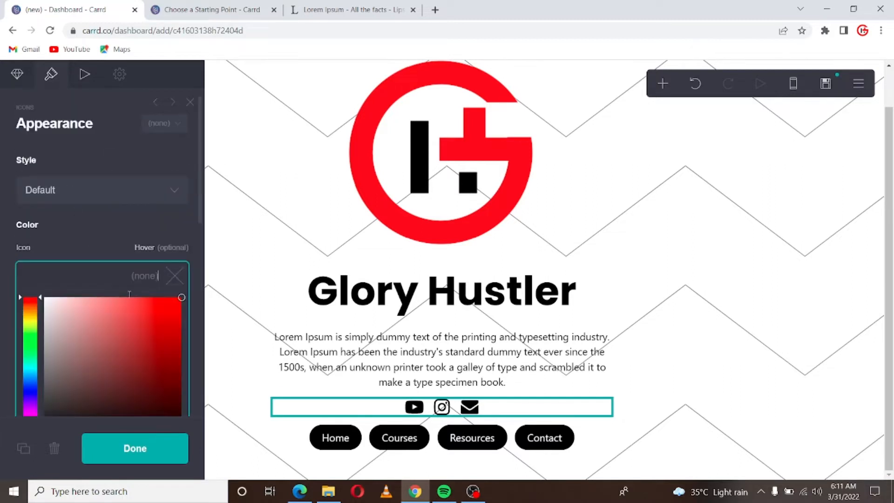
click(180, 298)
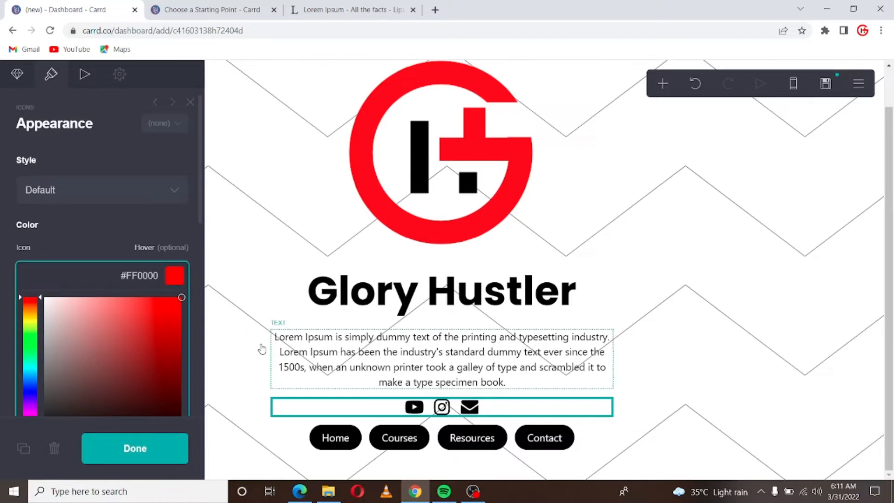
click(168, 445)
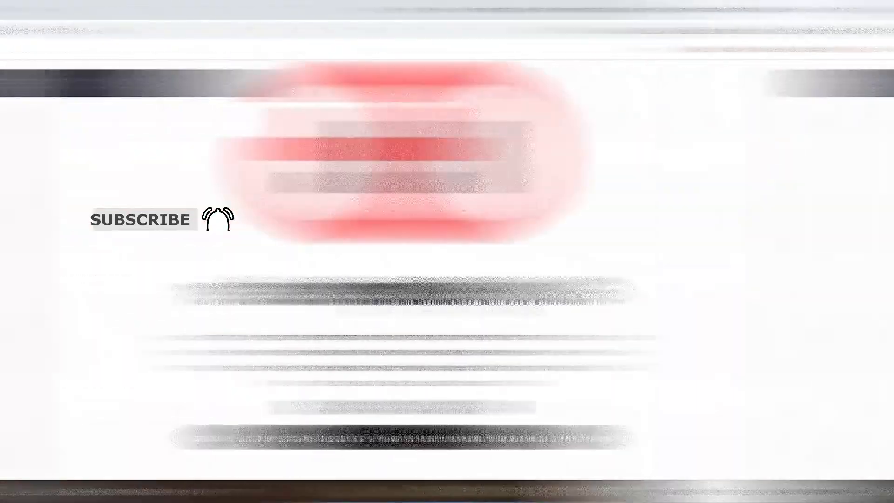
- Add a section break control named courses below the navigation buttons
scroll(522, 159, up, 1)
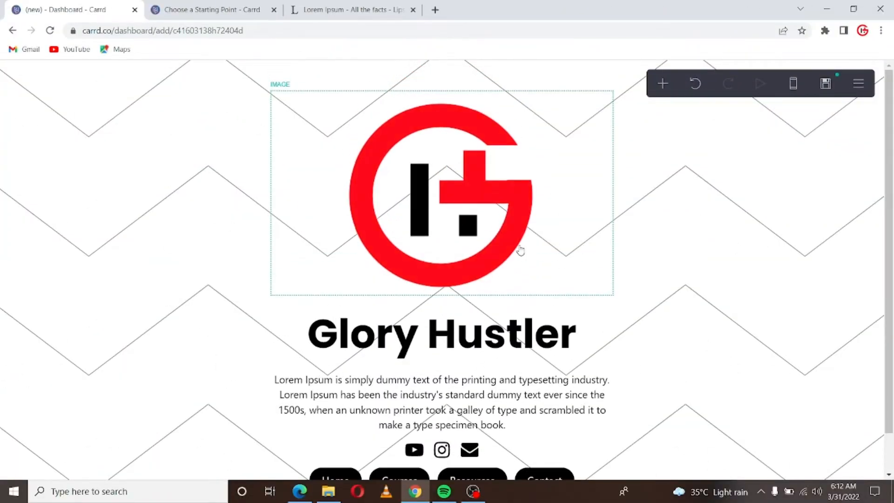
scroll(516, 250, down, 1)
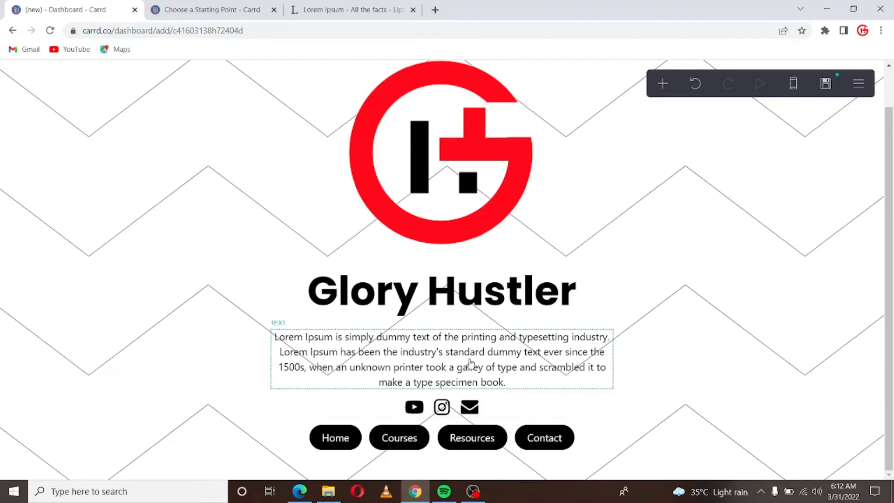
click(665, 87)
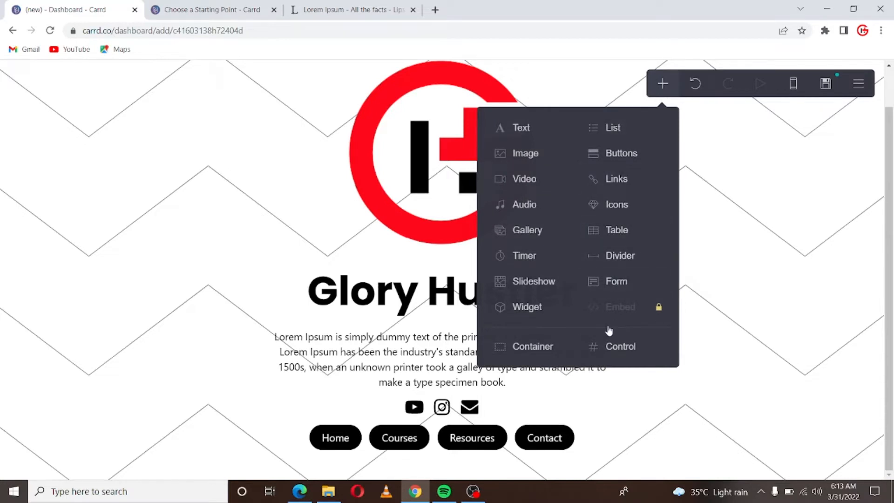
click(616, 347)
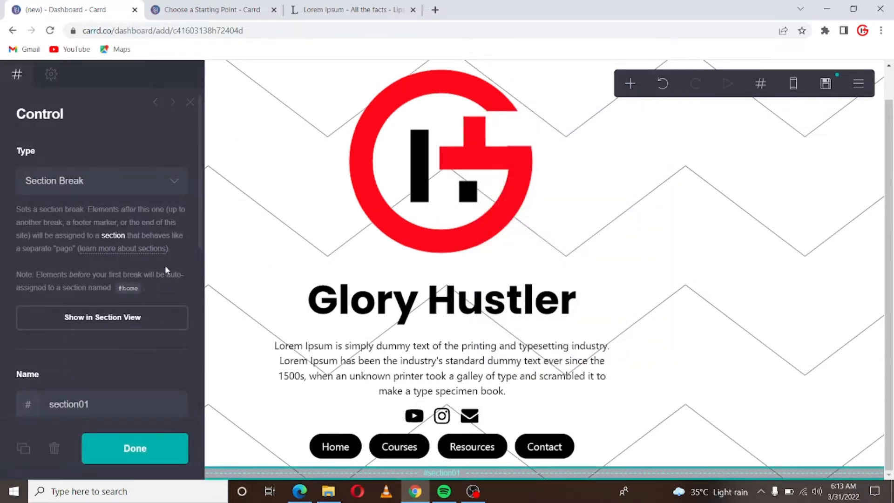
double_click(102, 406)
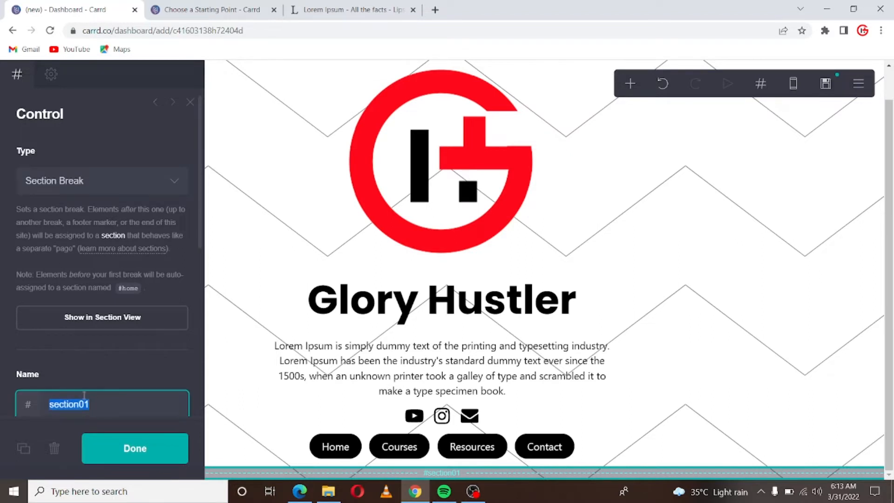
text(courses)
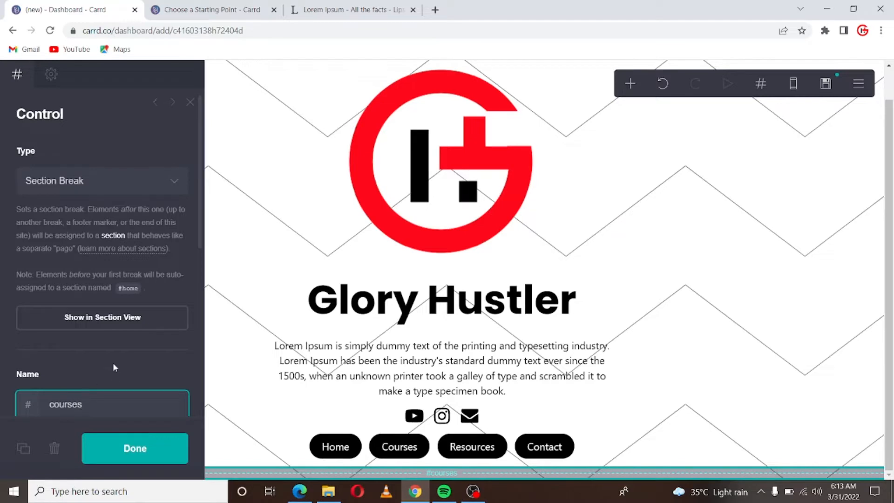
scroll(123, 341, down, 2)
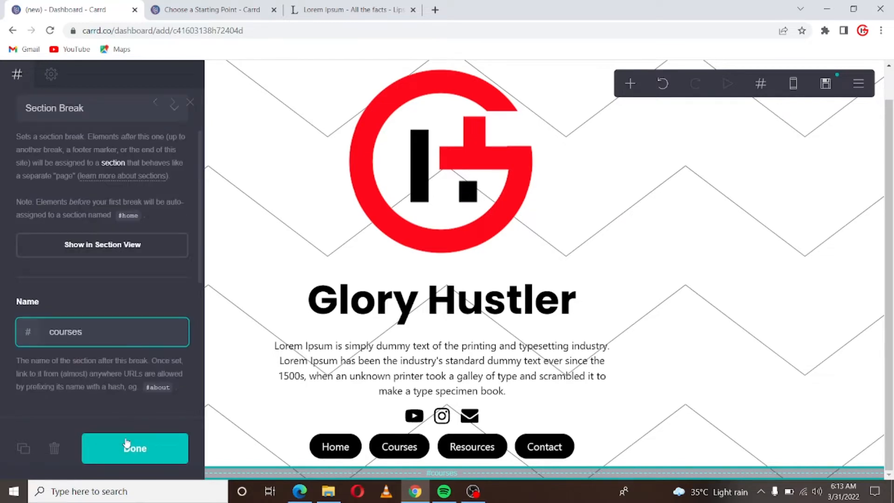
click(118, 449)
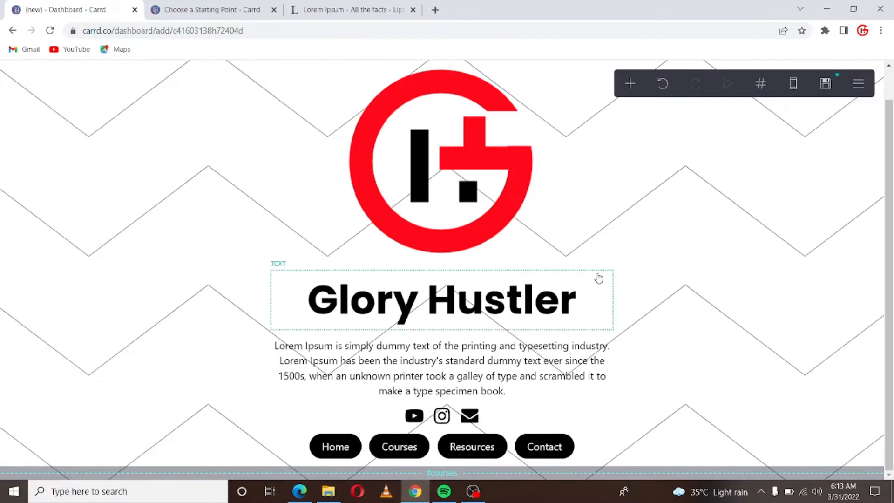
- Add a default container below the courses section break
click(630, 85)
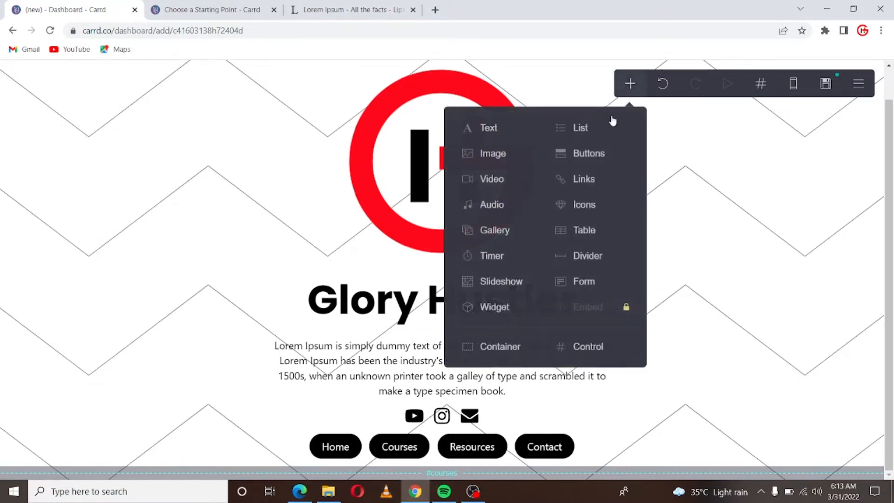
click(496, 350)
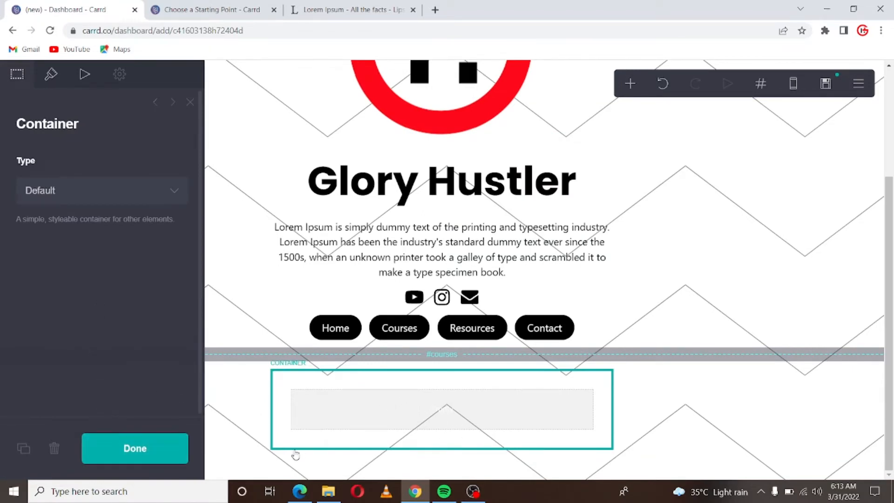
click(173, 446)
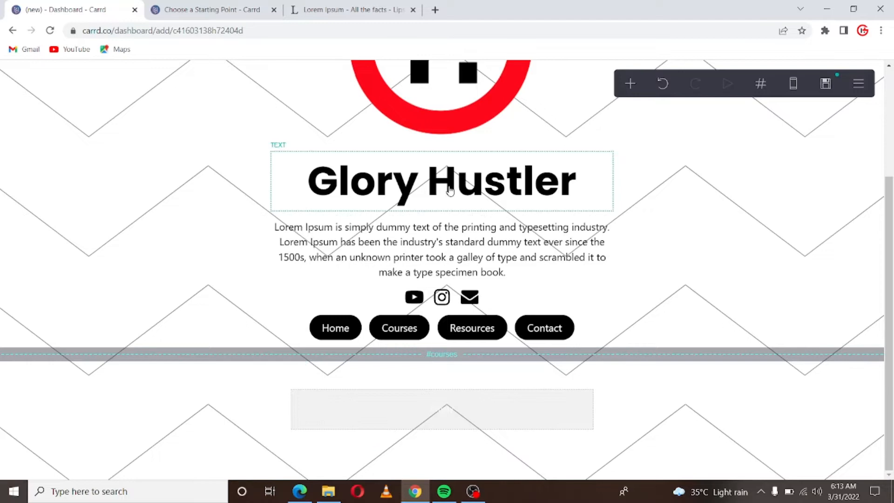
- Duplicate the Glory Hustler heading and move the copy into the empty container below the courses section break
click(449, 185)
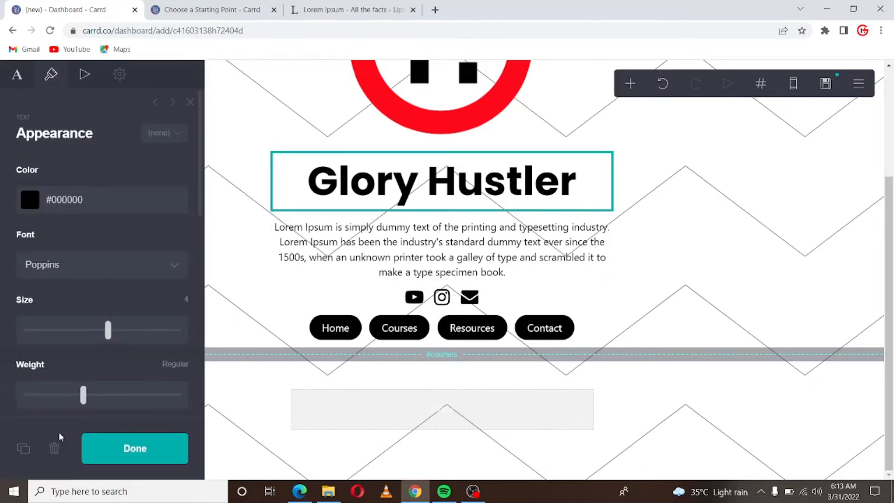
click(14, 448)
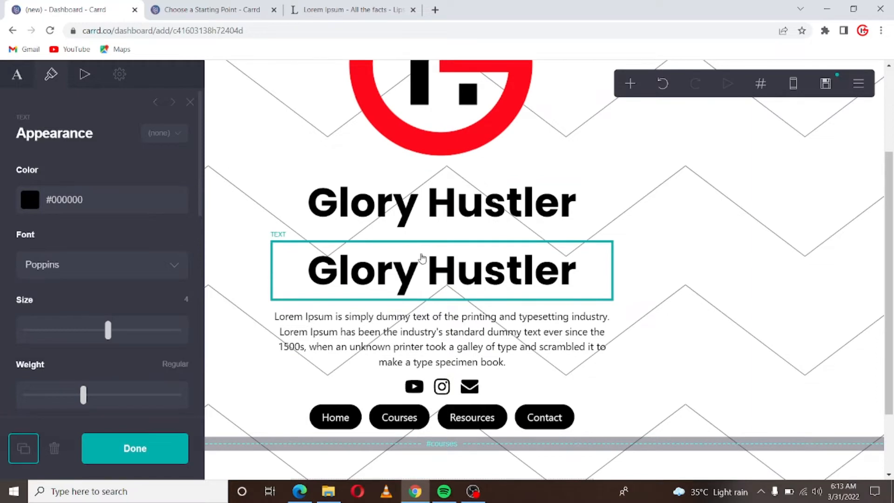
drag(427, 256, 428, 393)
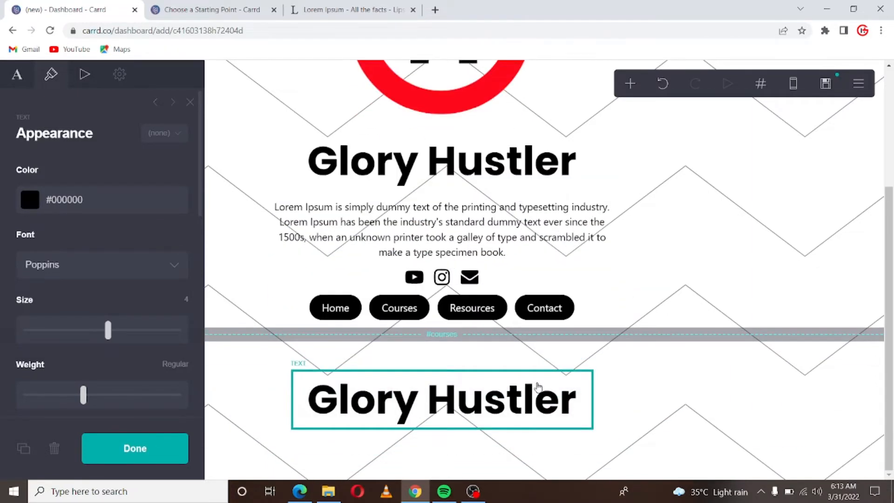
key(Escape)
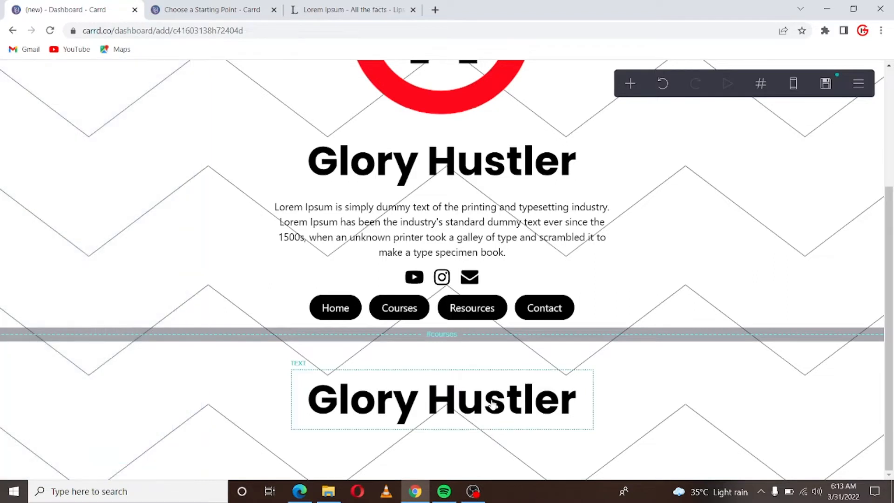
- Replace the duplicated heading's text with Courses, keeping the bold formatting, and finish editing it
click(492, 404)
click(17, 75)
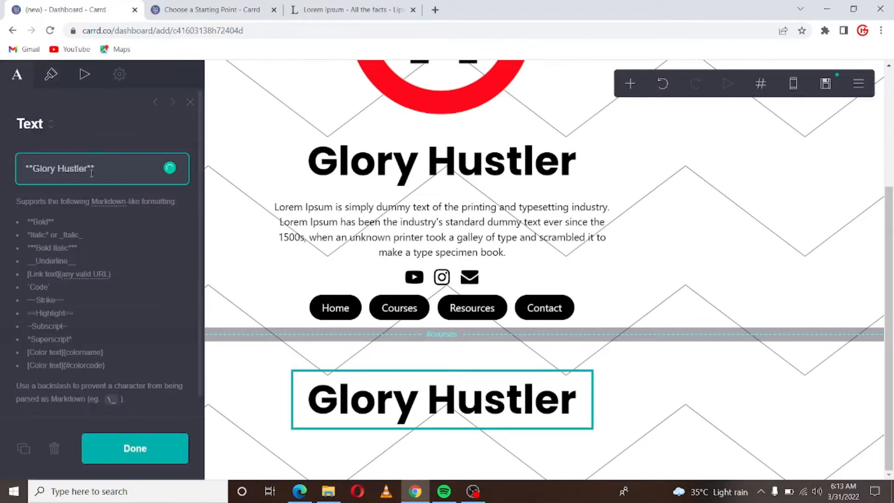
key(BackSpace)
key(BackSpace)
key(BackSpace)
key(BackSpace)
key(BackSpace)
key(BackSpace)
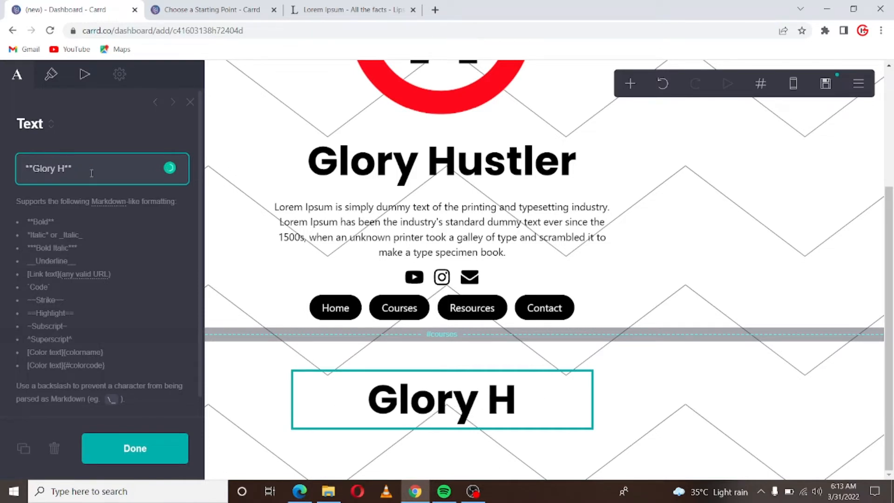
key(BackSpace)
key(BackSpace)
key(BackSpace)
key(BackSpace)
key(BackSpace)
key(BackSpace)
key(BackSpace)
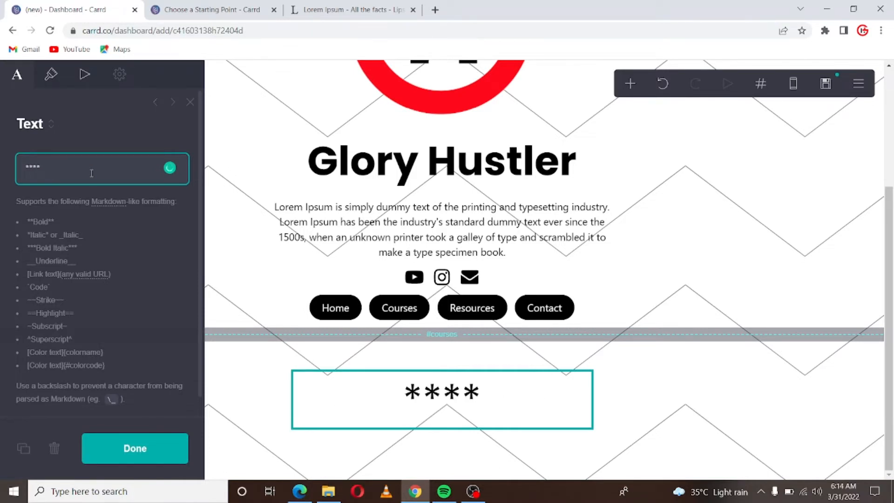
text(Cours)
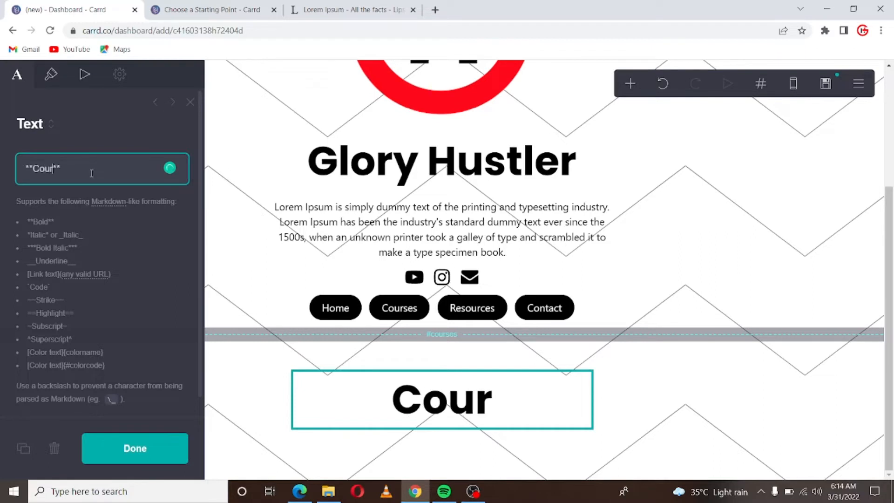
text(es)
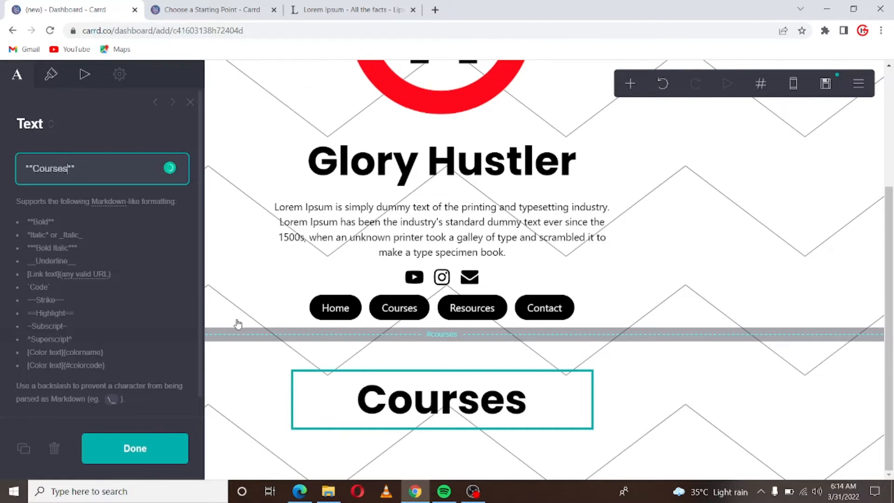
click(158, 448)
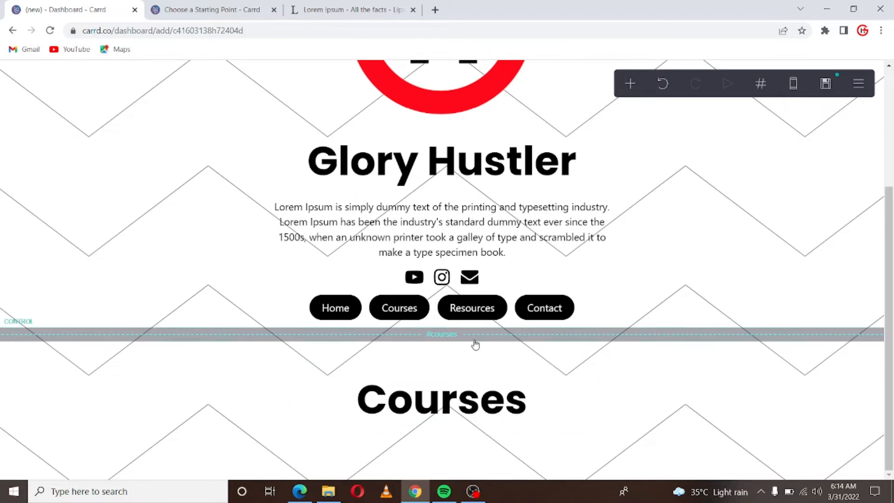
- Add a horizontal divider below the Courses heading with width 7 and thickness 2
click(631, 84)
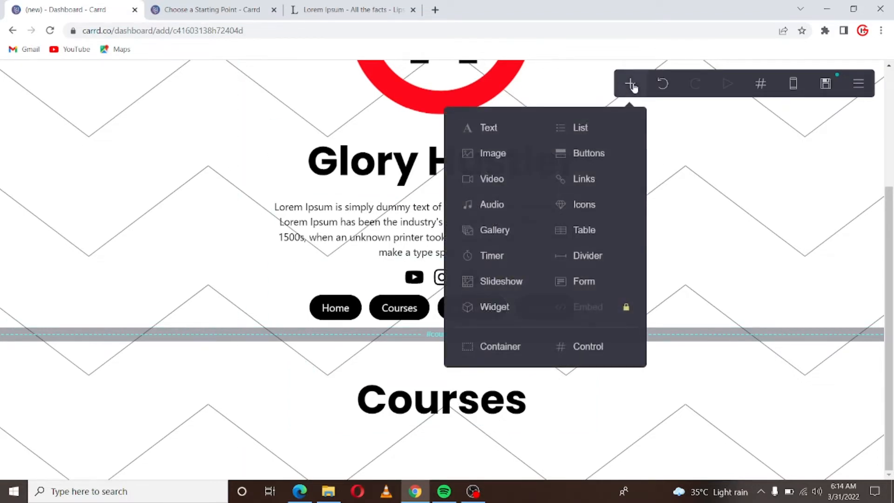
click(587, 256)
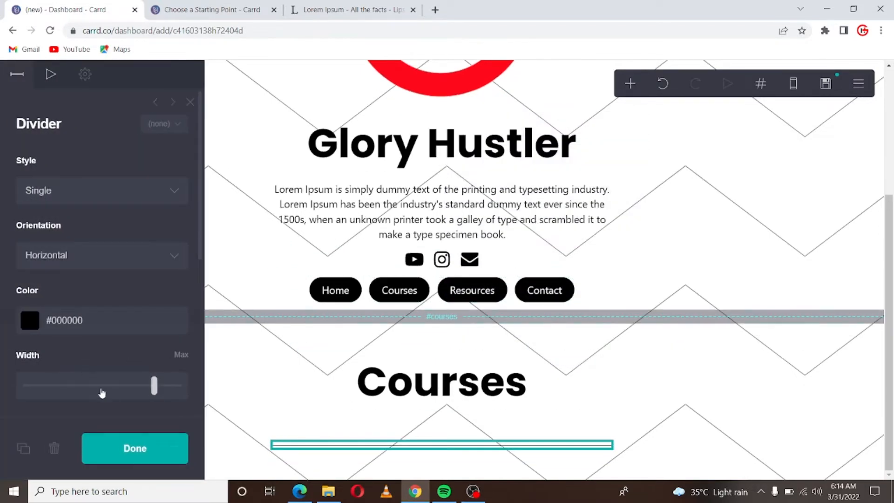
drag(155, 386, 32, 383)
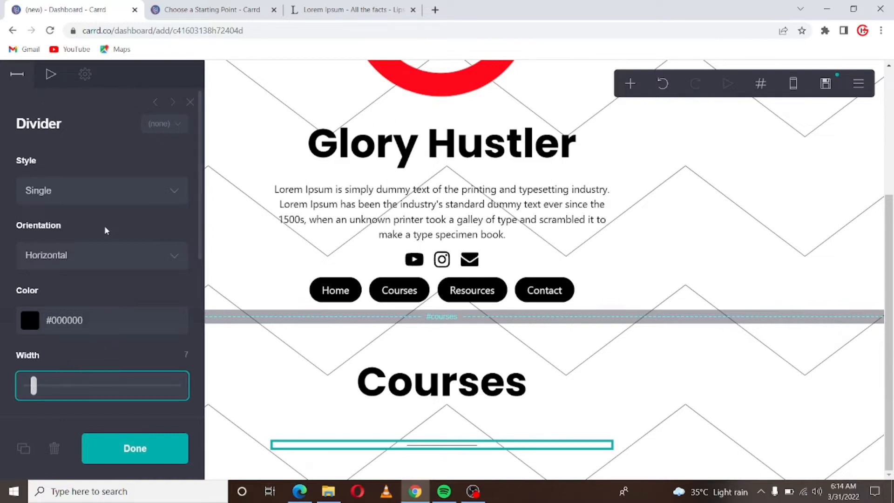
scroll(86, 349, down, 3)
click(26, 302)
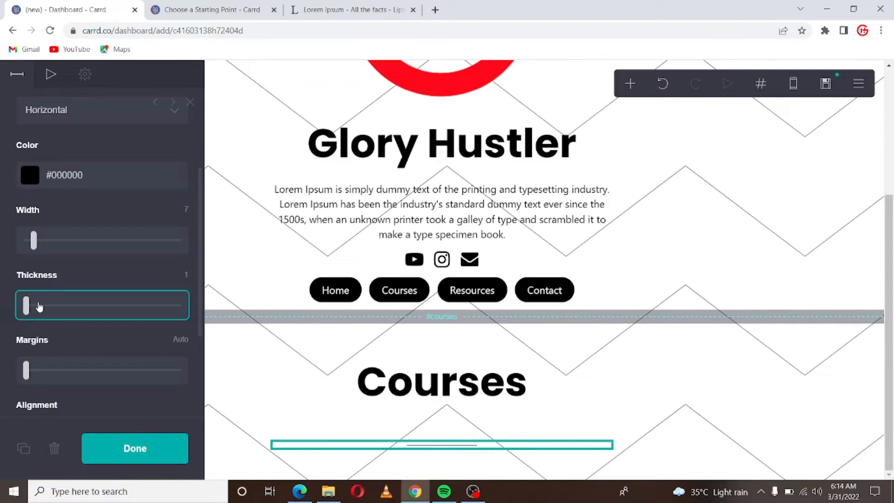
key(Right)
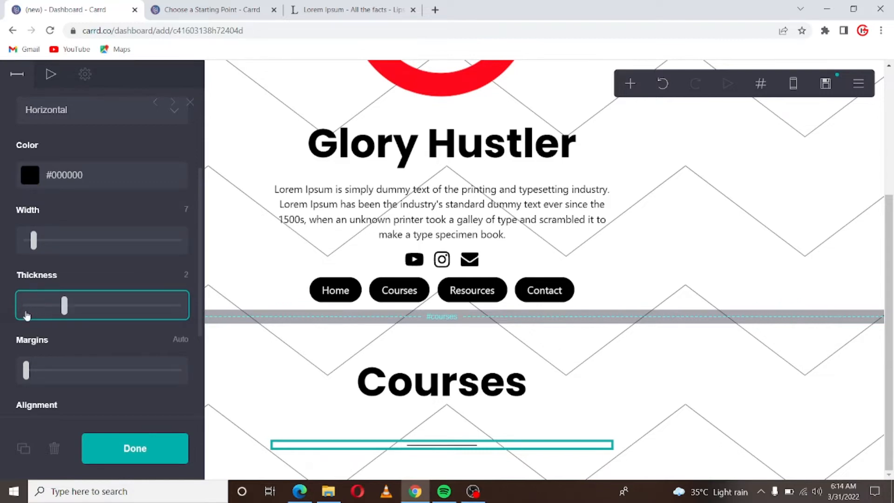
- Add a gallery below the divider and upload the laptop analytics photo from Downloads as its first image
click(630, 83)
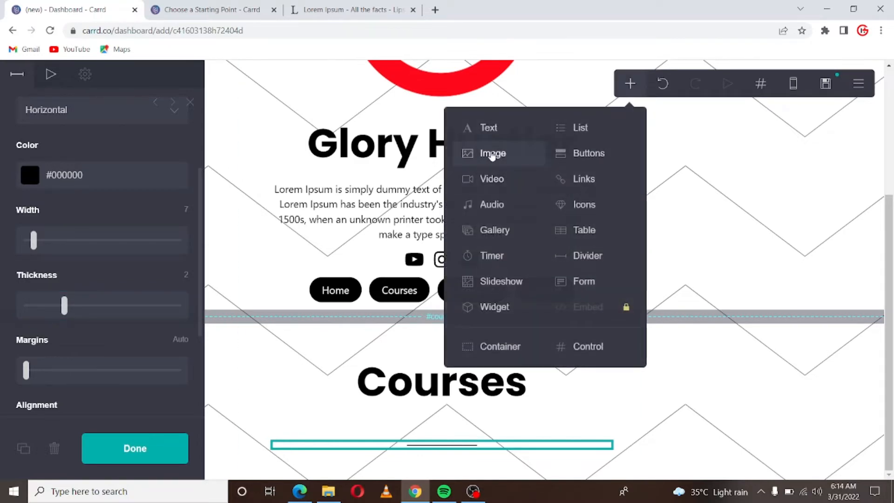
click(505, 231)
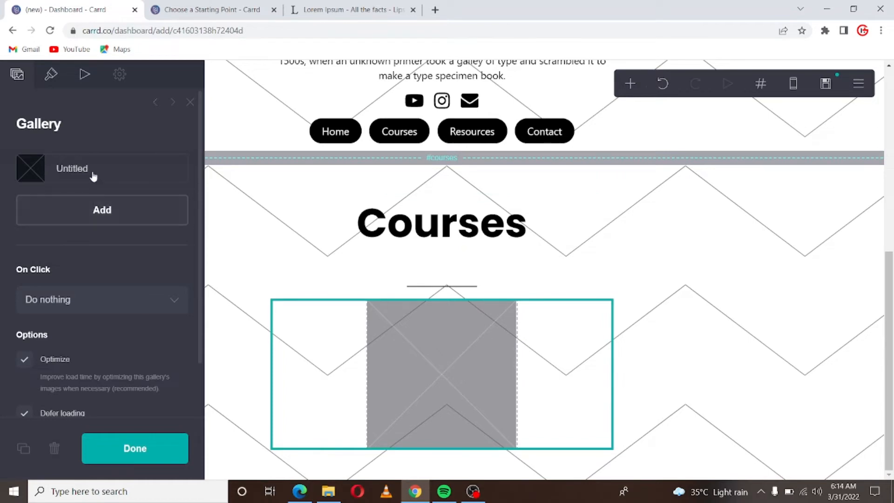
click(40, 171)
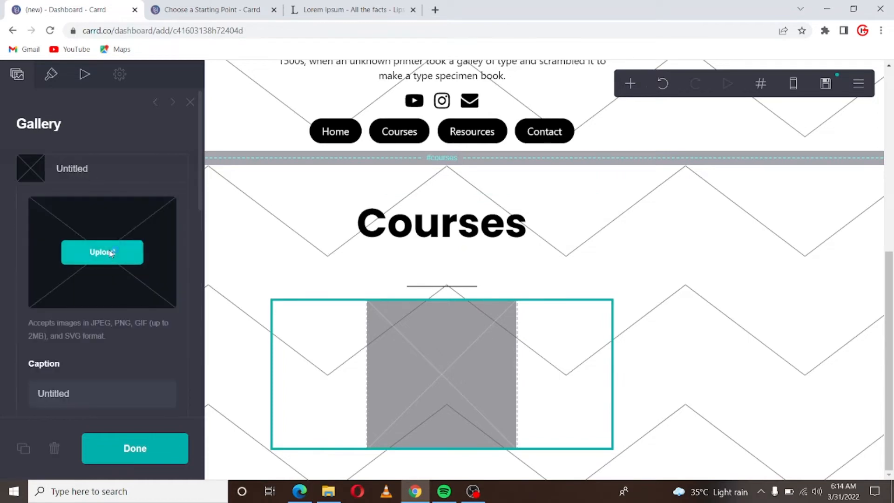
click(108, 253)
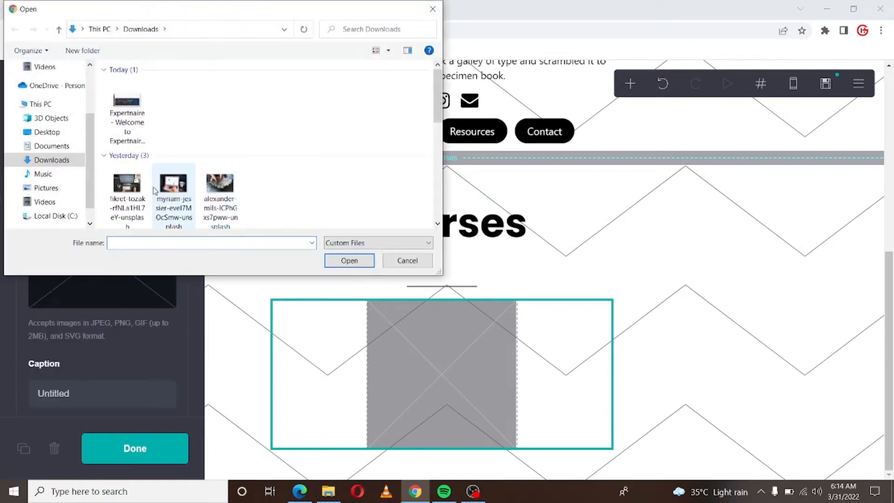
click(171, 189)
click(350, 260)
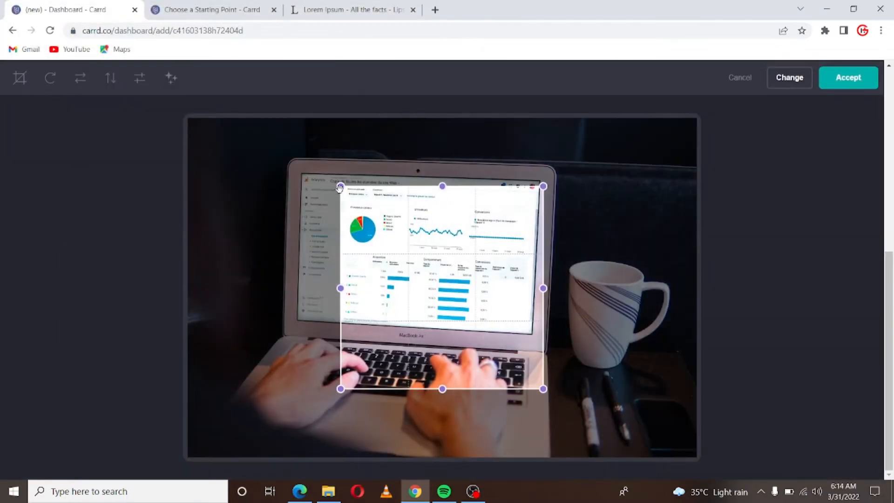
- Enlarge and reposition the crop to frame the whole laptop and both hands, and accept it
drag(339, 187, 228, 162)
drag(391, 211, 392, 232)
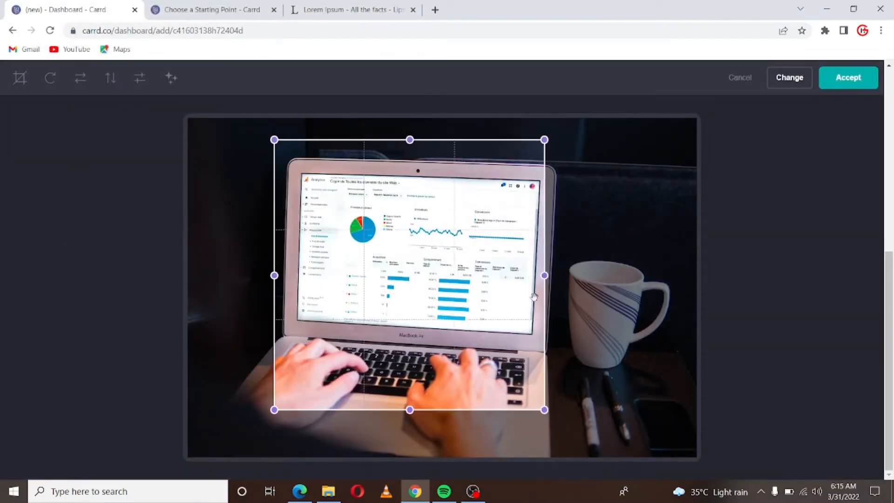
drag(543, 276, 704, 337)
drag(567, 288, 599, 310)
drag(438, 256, 418, 284)
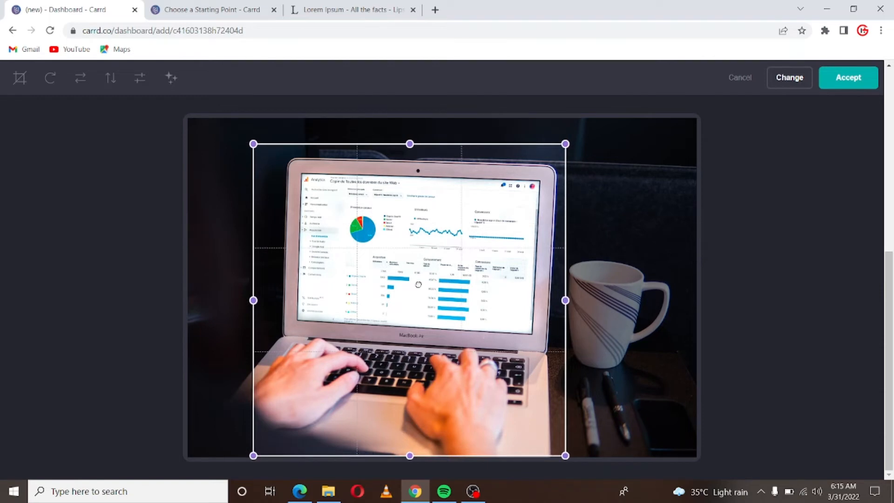
click(871, 84)
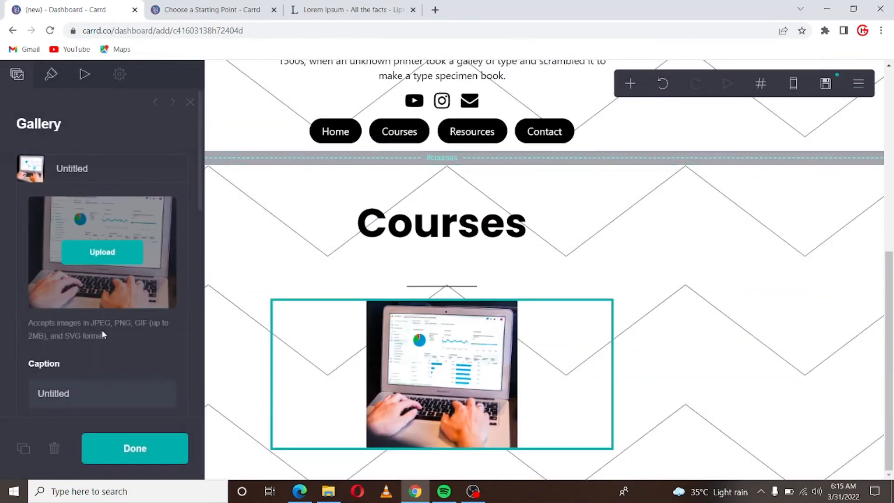
- Add a second gallery image and upload the photo of hands holding dollar bills from Downloads
scroll(102, 369, down, 4)
scroll(100, 291, up, 4)
click(110, 162)
click(115, 223)
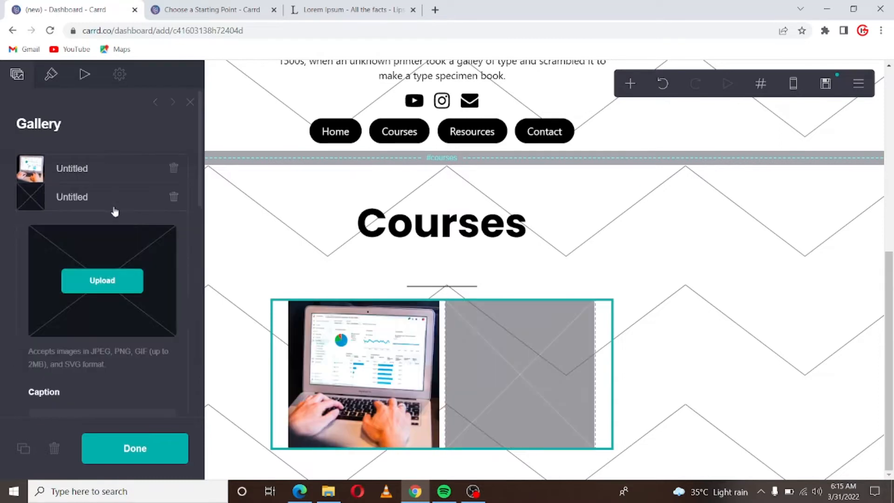
click(99, 278)
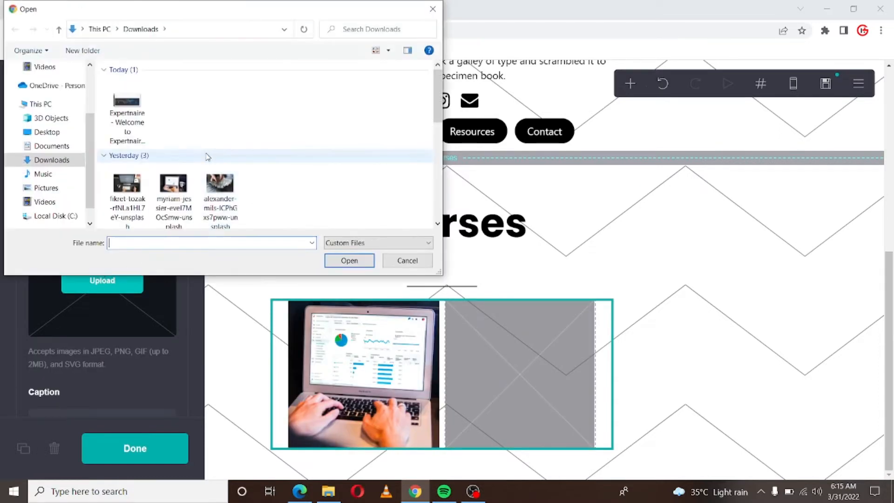
click(228, 191)
click(354, 261)
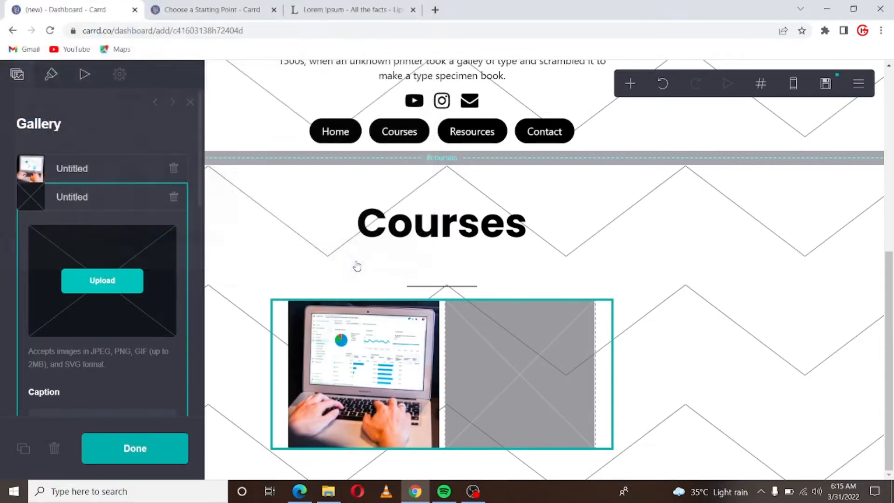
- Enlarge and reposition the crop around the hands and dollar bills, accept it, and collapse the image's settings
drag(341, 186, 273, 121)
drag(413, 209, 448, 236)
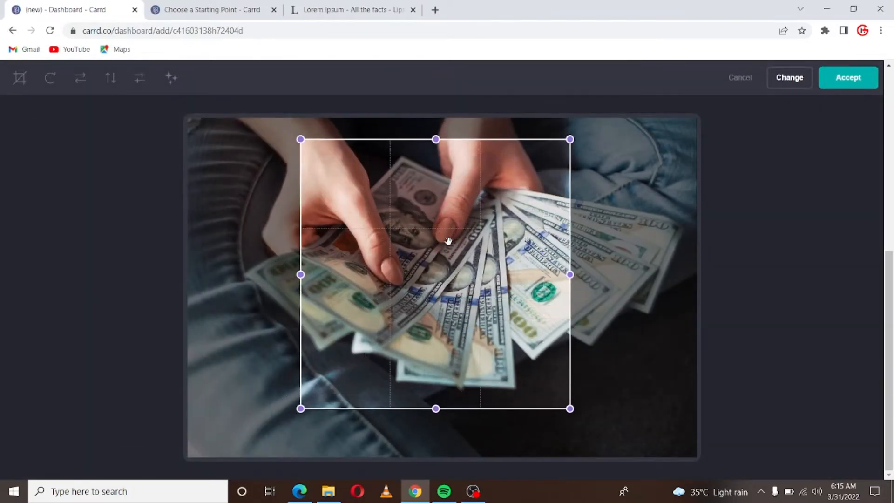
drag(571, 277, 614, 306)
click(848, 77)
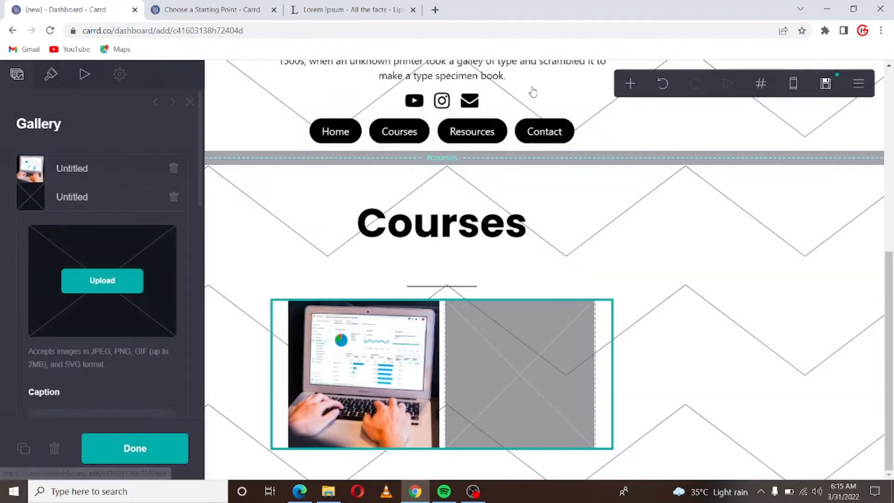
click(106, 201)
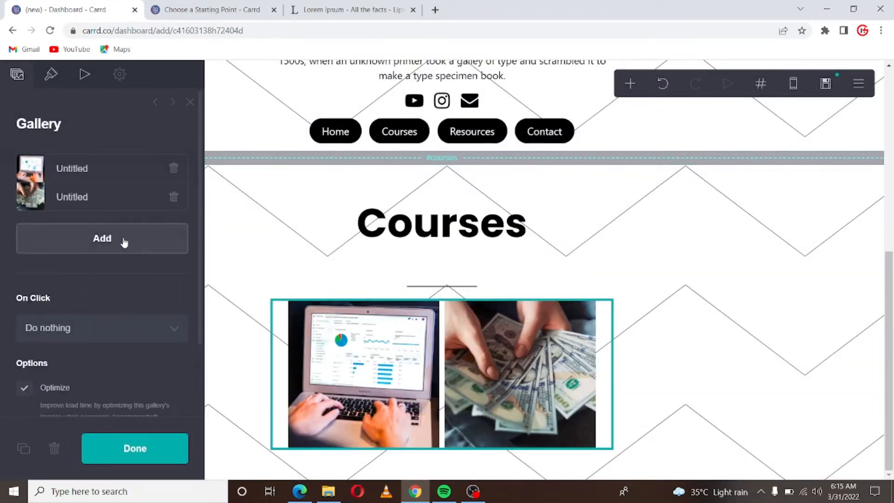
- Add a third gallery image and upload the desk photo with the WordPress editor on a monitor from Downloads
click(123, 240)
click(106, 306)
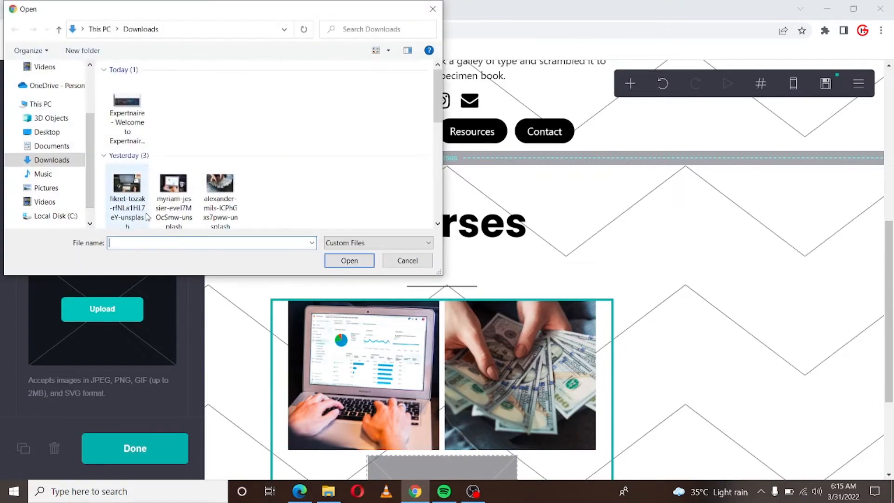
scroll(153, 143, up, 5)
click(124, 192)
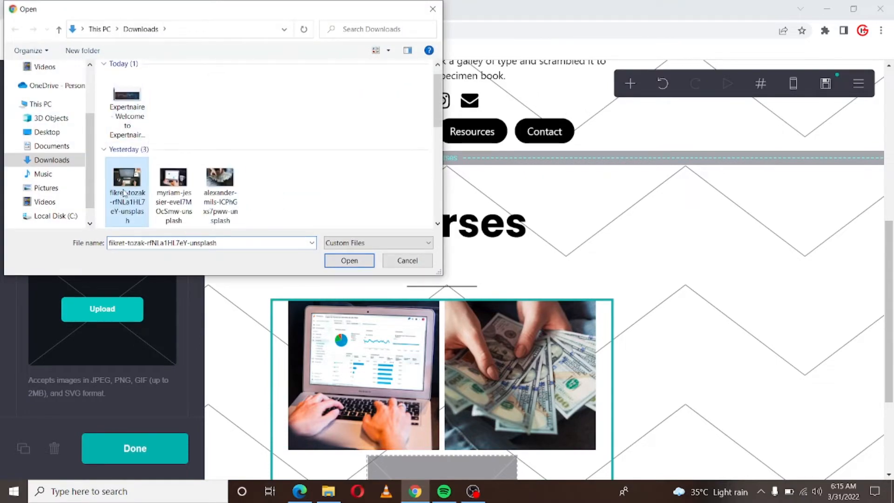
click(374, 267)
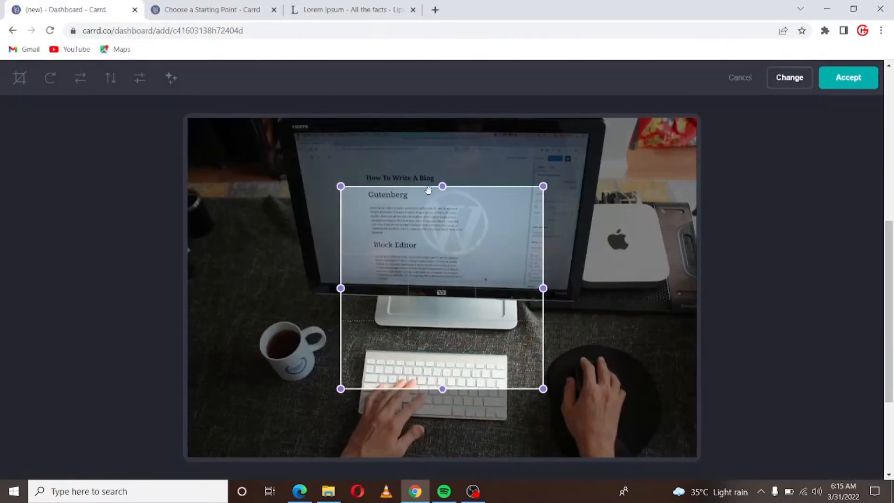
- Enlarge and reposition the crop of the desk photo to frame the monitor and part of the keyboard, and accept it
drag(444, 187, 433, 74)
drag(431, 227, 421, 187)
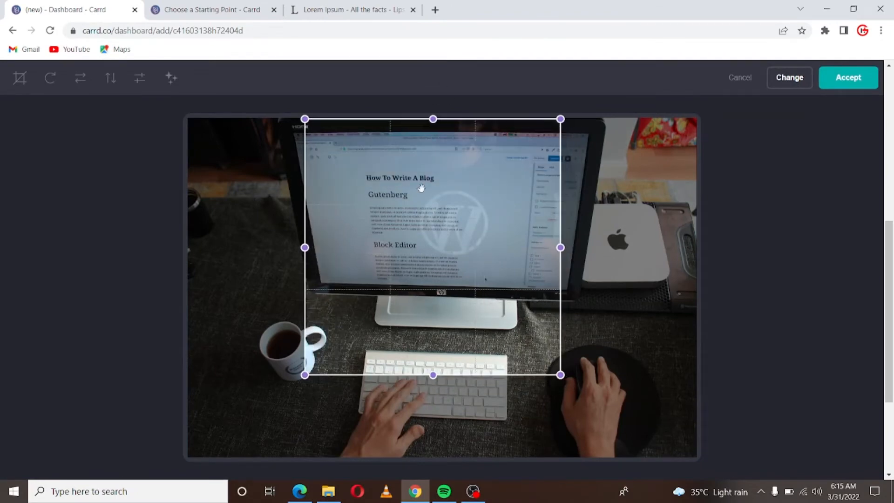
drag(561, 248, 762, 334)
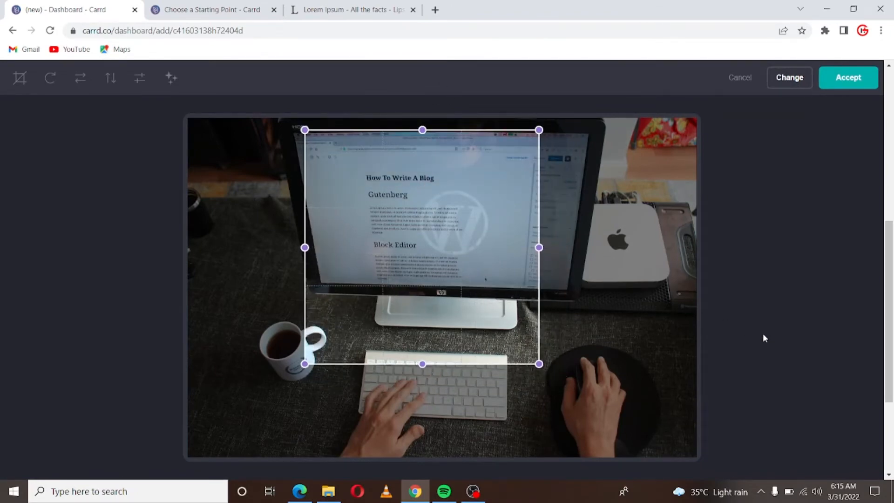
drag(538, 258, 568, 303)
drag(470, 234, 483, 243)
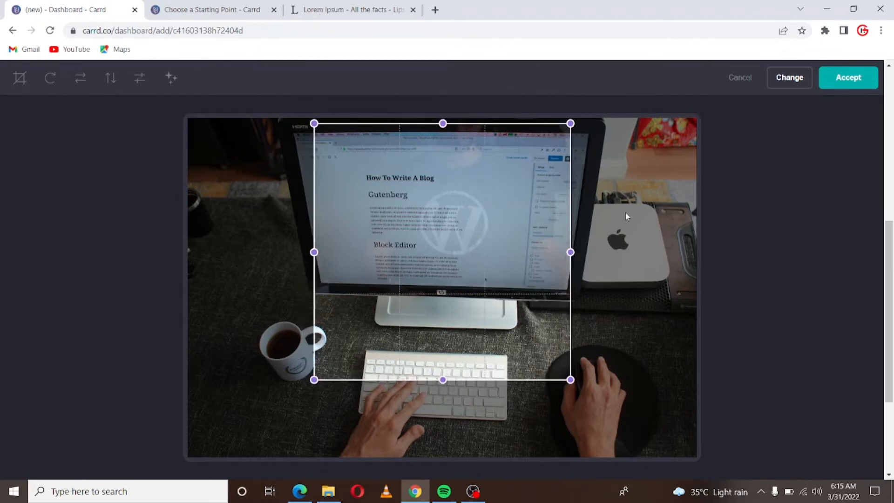
click(833, 83)
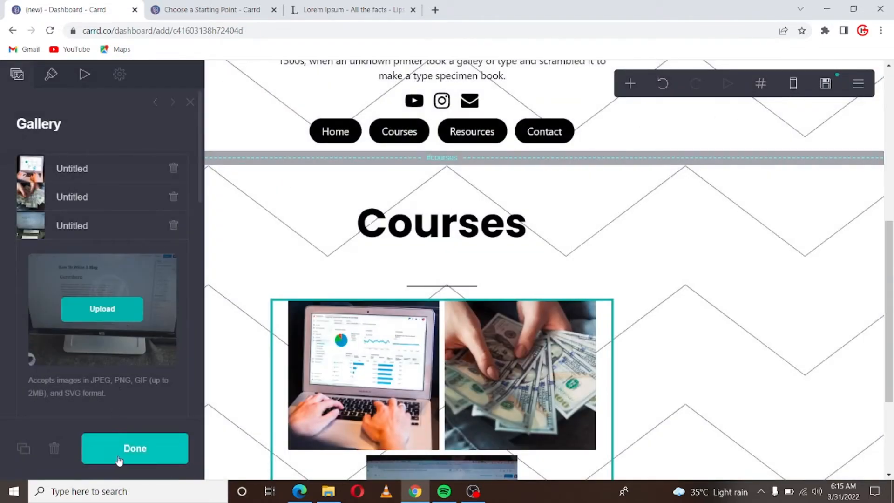
- Add a fourth gallery image and upload the photo of the woman on the phone with a laptop from Downloads
click(110, 278)
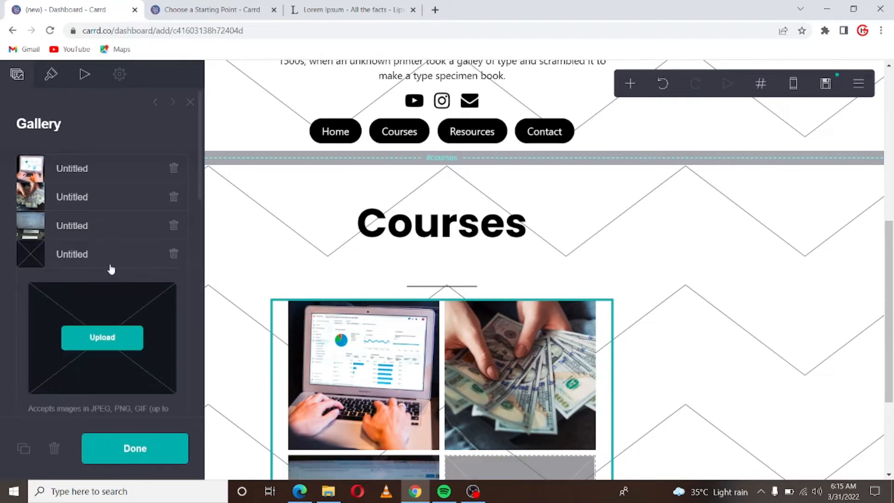
click(115, 334)
scroll(270, 175, down, 5)
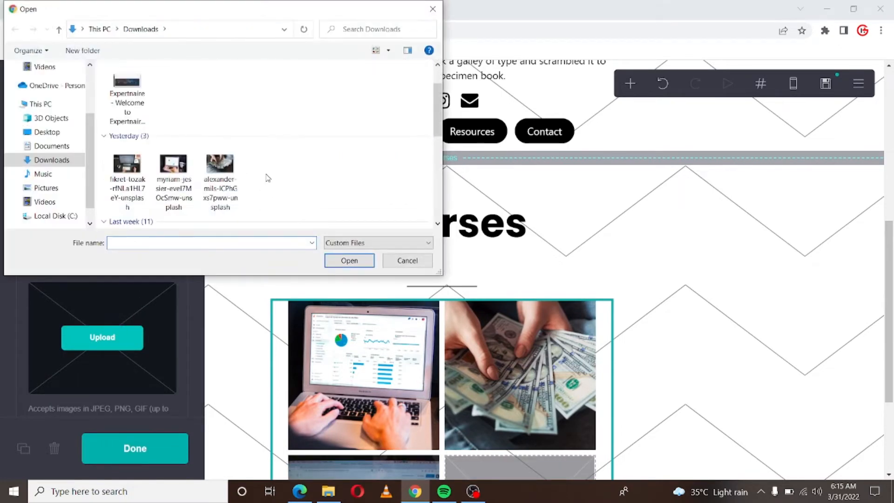
scroll(253, 175, up, 3)
click(367, 96)
click(350, 260)
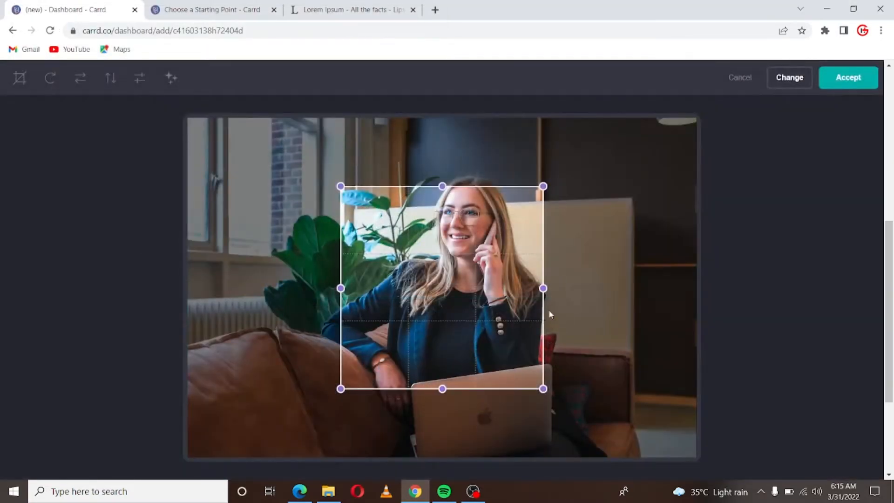
- Enlarge the crop around the woman and her laptop, accept it, and finish editing the gallery
mouse_move(545, 290)
mouse_down()
mouse_move(597, 326)
mouse_move(605, 321)
mouse_move(537, 299)
mouse_up()
click(825, 88)
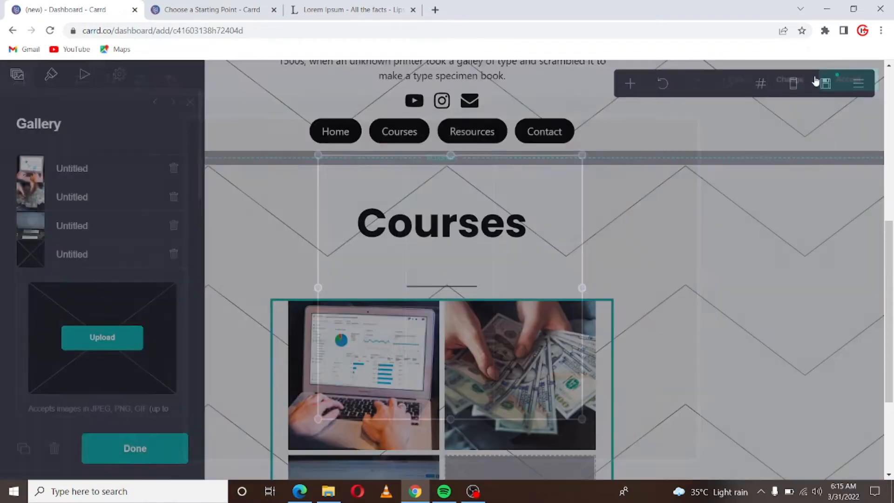
scroll(425, 375, down, 3)
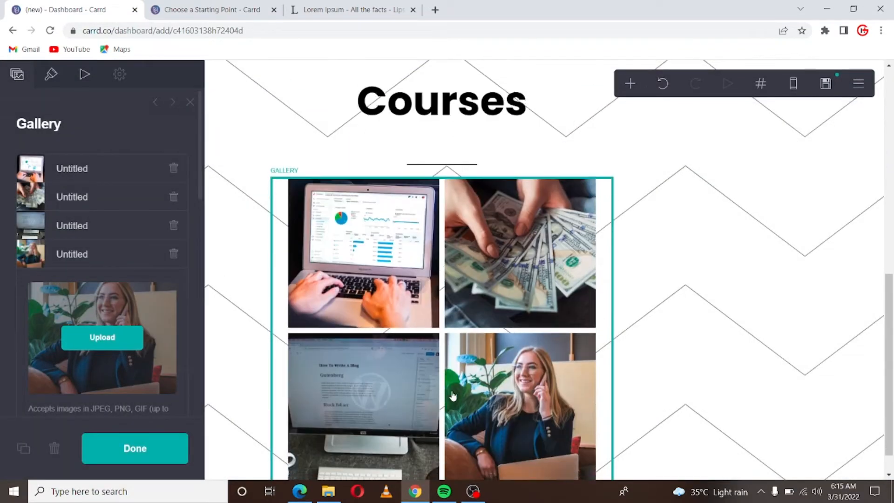
scroll(434, 368, down, 1)
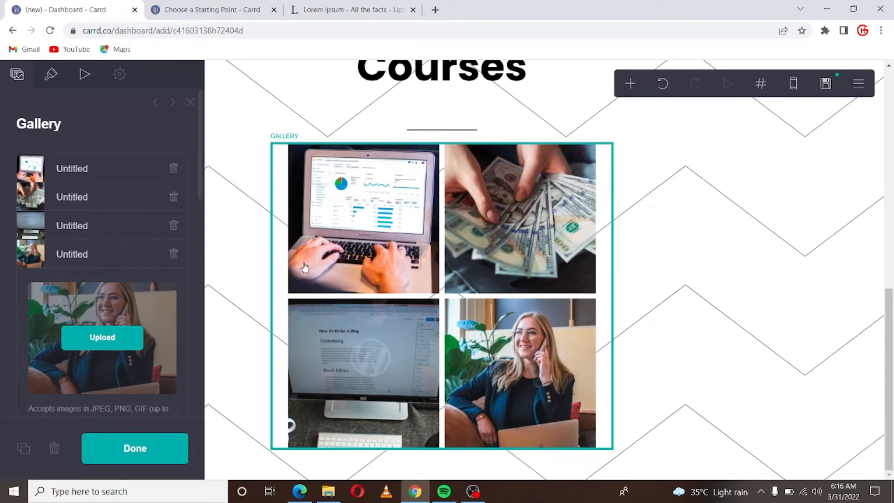
click(135, 448)
- Examine the Courses section's heading, divider and four-image gallery on the page
scroll(367, 249, up, 4)
scroll(366, 253, down, 4)
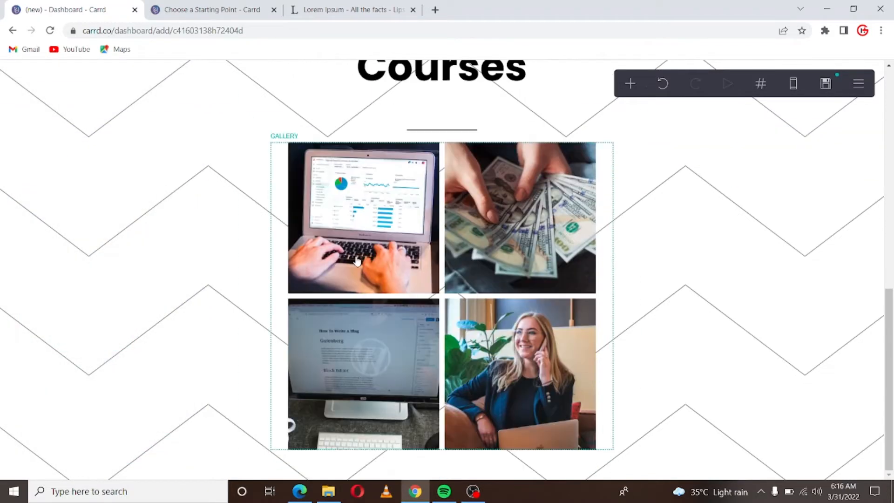
scroll(492, 294, up, 1)
scroll(494, 261, up, 1)
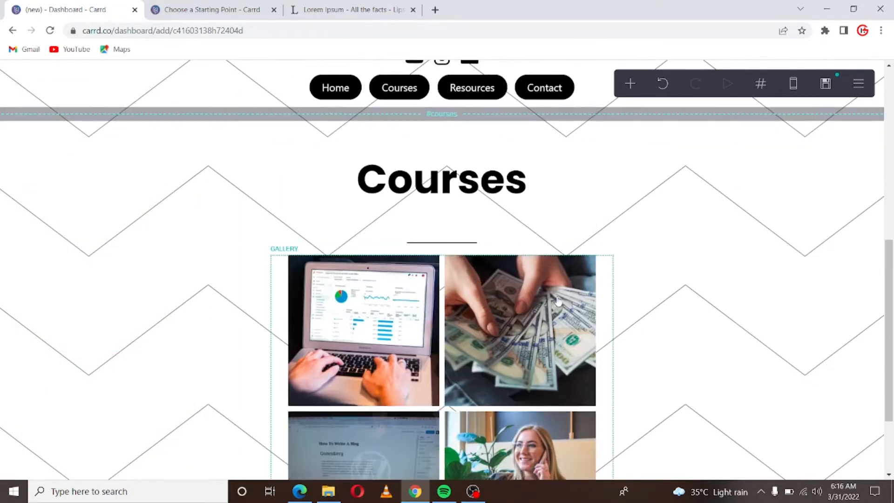
scroll(535, 293, down, 2)
scroll(494, 310, up, 5)
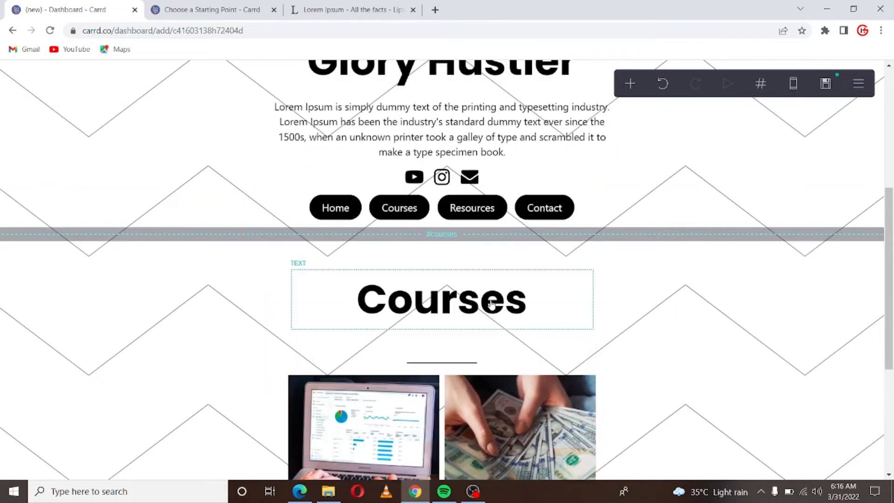
scroll(490, 303, down, 1)
scroll(491, 305, down, 3)
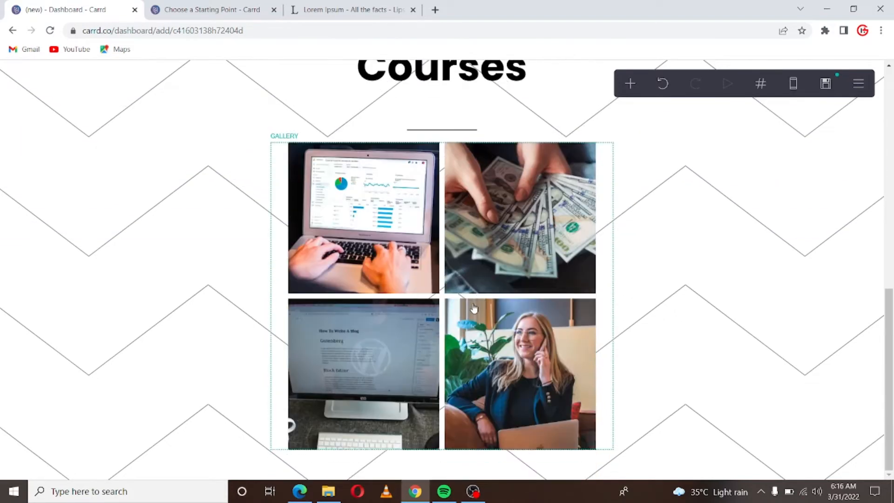
scroll(484, 320, up, 1)
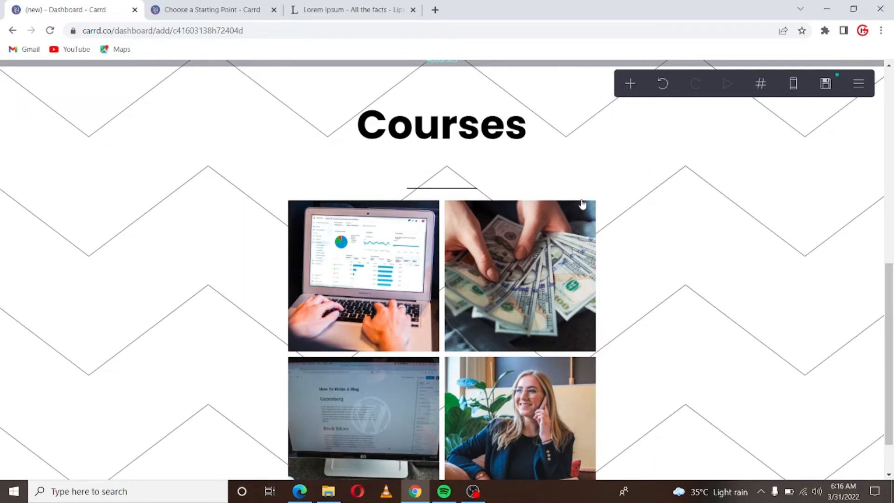
scroll(549, 279, down, 1)
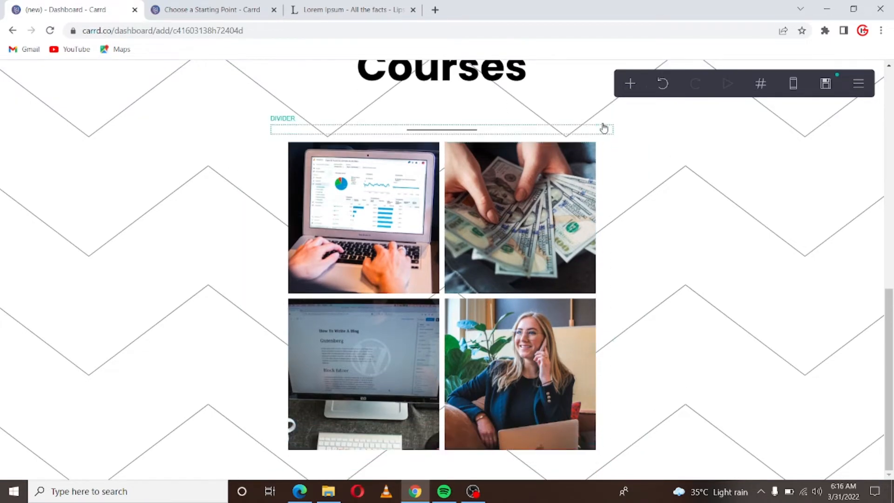
- Add a section break control below the Courses gallery and name it resources
click(630, 85)
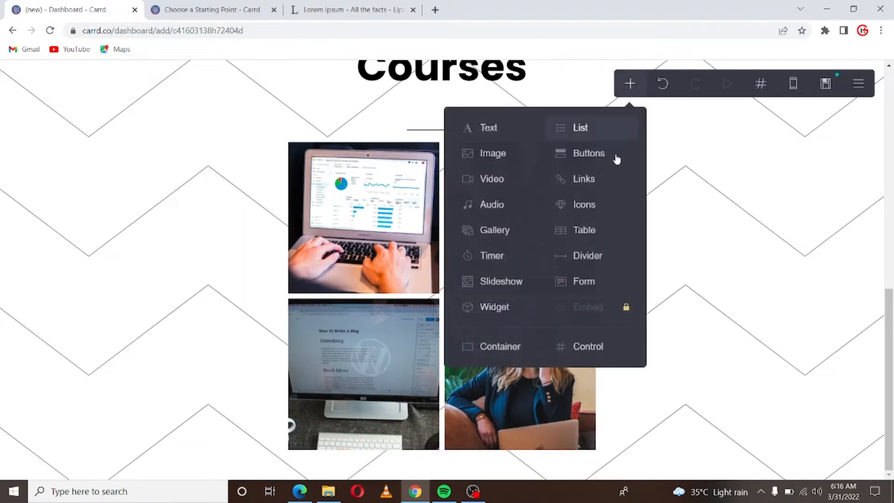
click(588, 349)
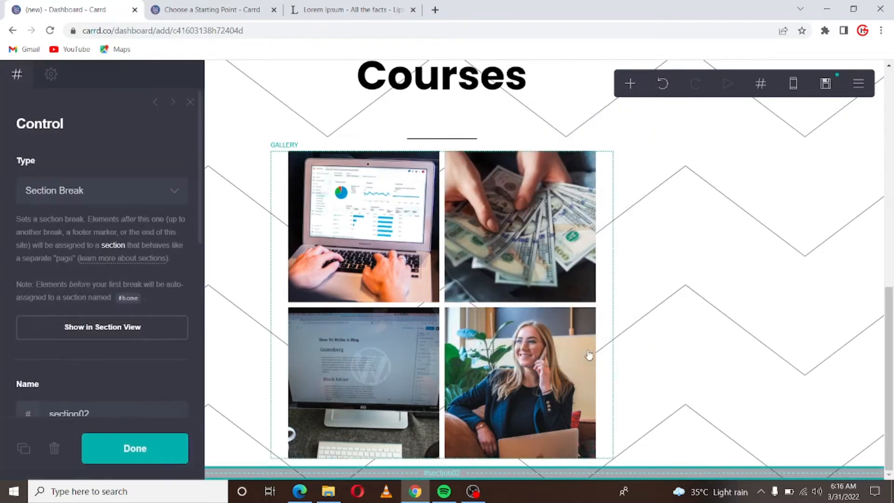
double_click(87, 414)
key(BackSpace)
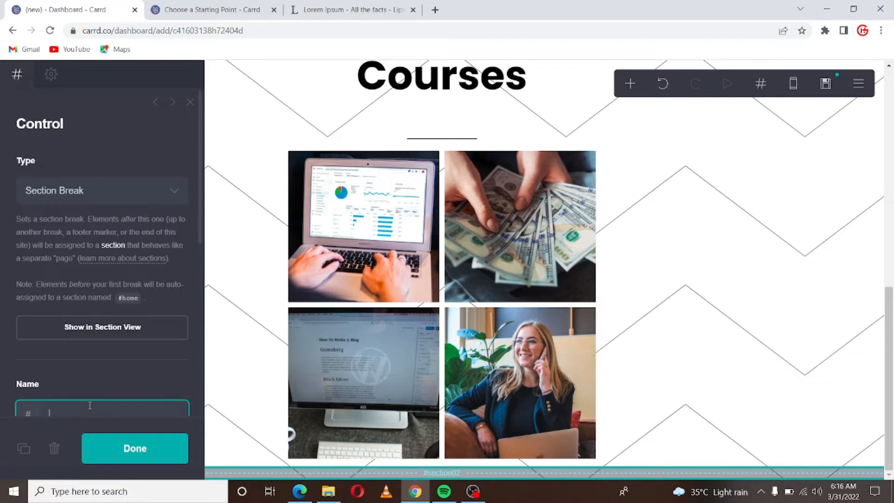
text(resources)
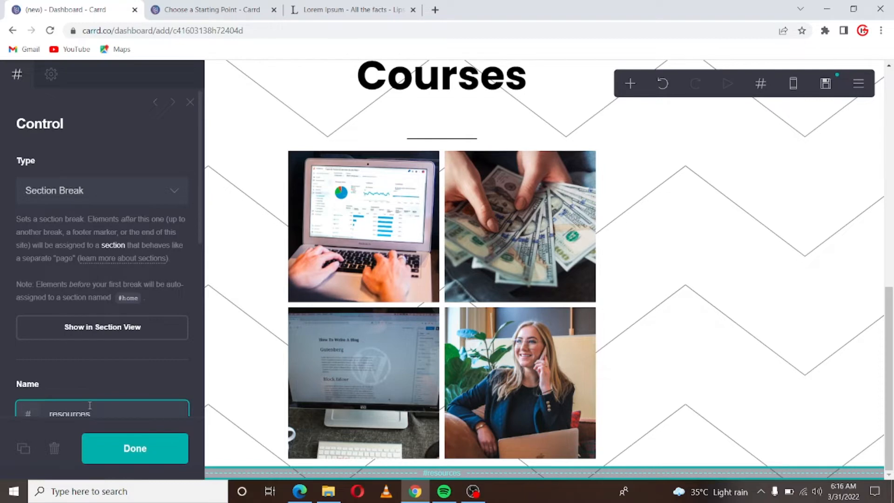
scroll(126, 395, down, 2)
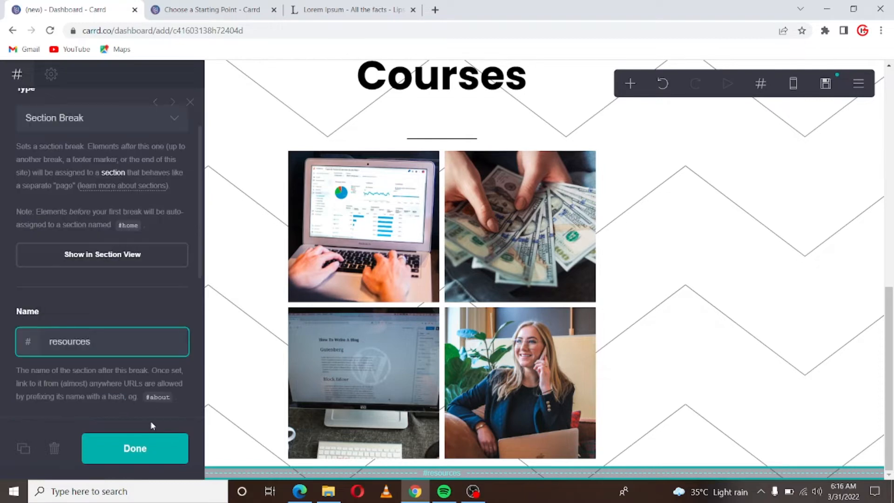
click(148, 447)
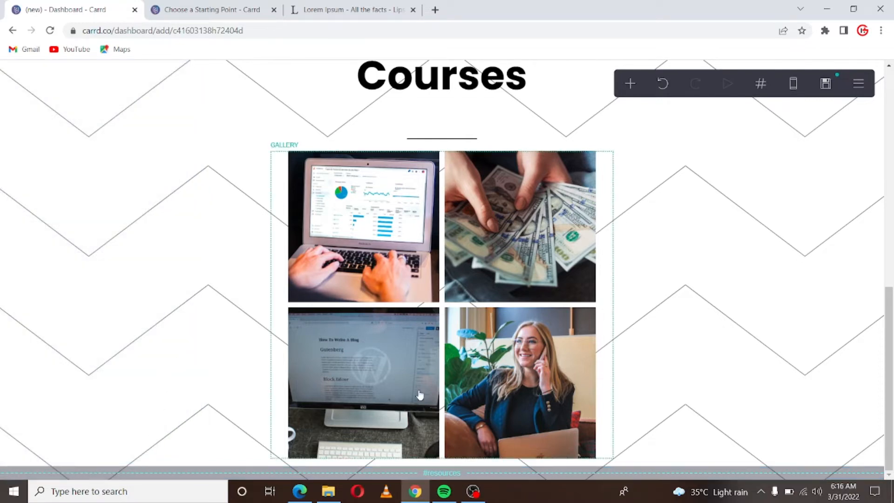
- Add a default container below the resources section break and keep it selected
click(631, 85)
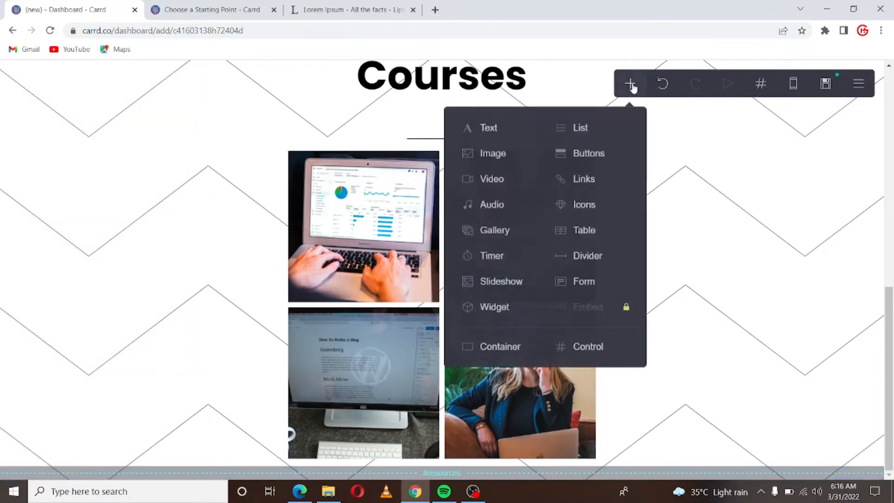
click(499, 345)
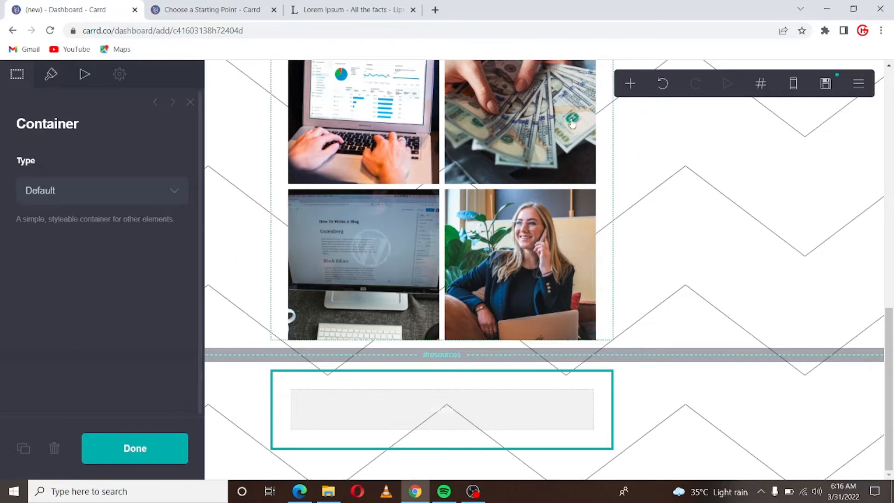
click(631, 84)
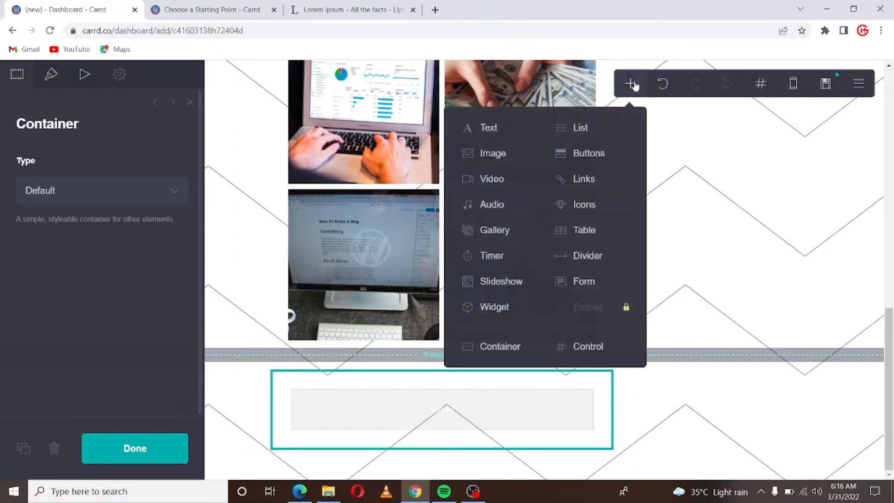
click(683, 252)
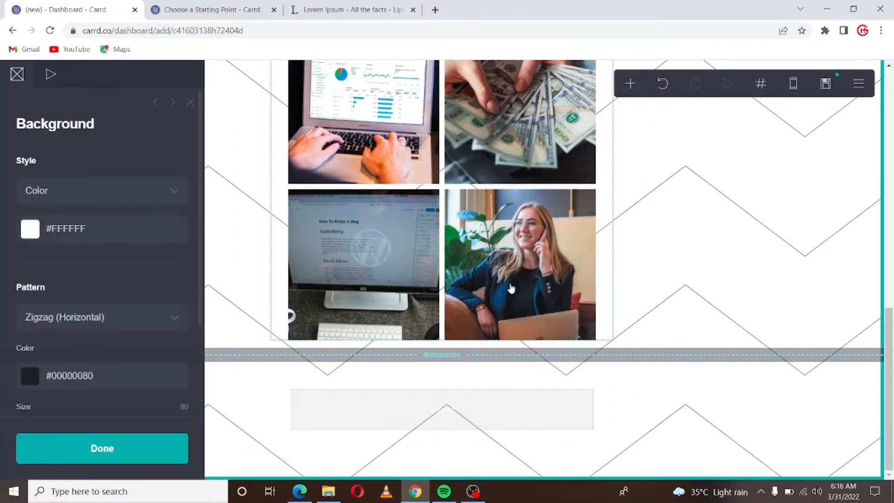
click(435, 400)
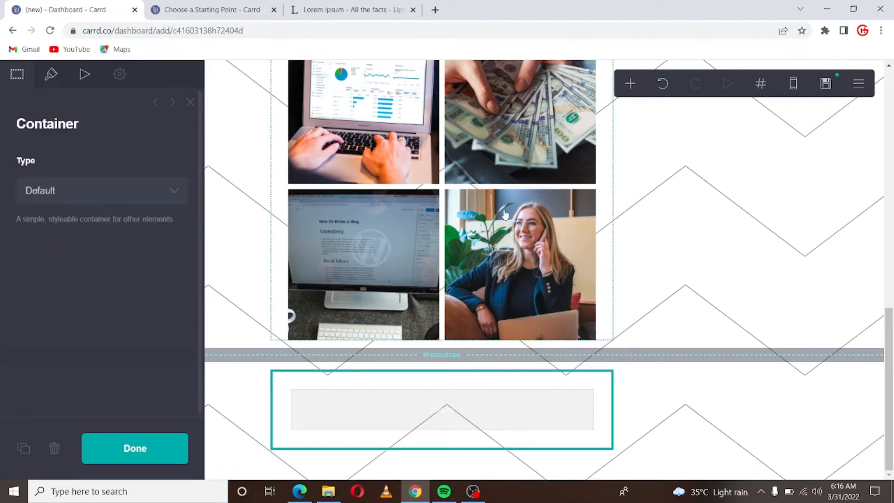
- Duplicate the Courses heading and move the copy into the container under the resources section break
scroll(501, 217, up, 12)
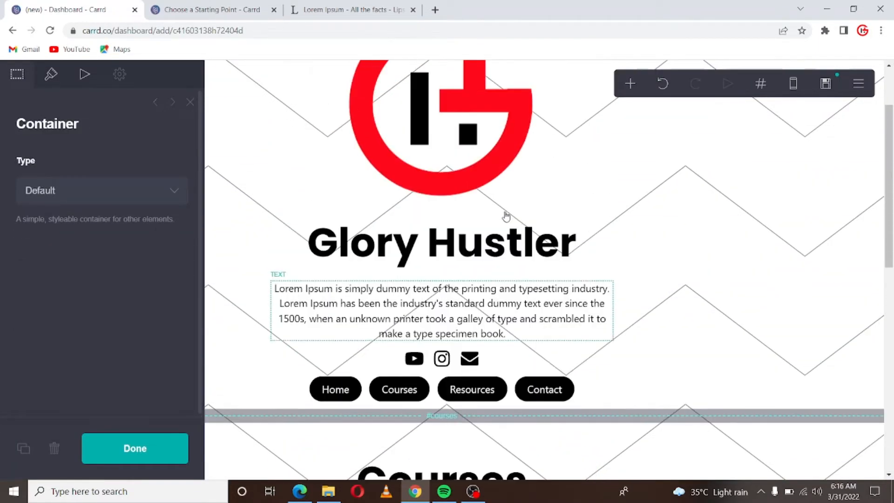
scroll(506, 217, down, 6)
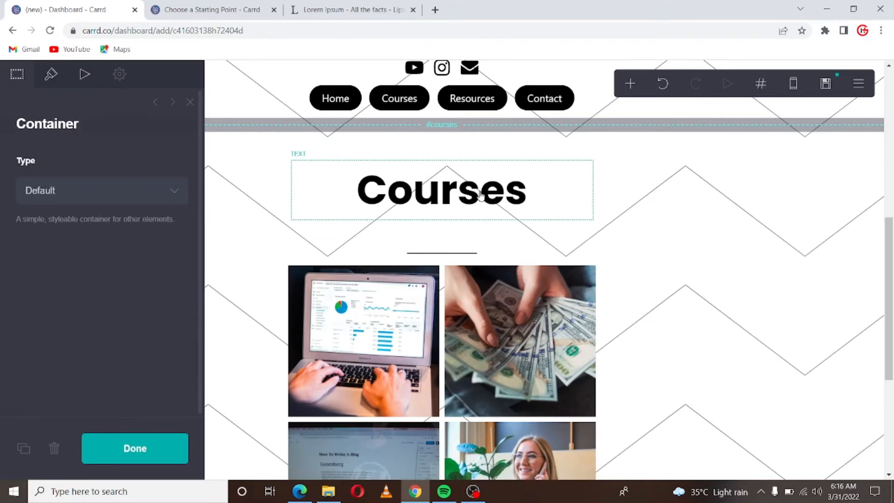
click(523, 185)
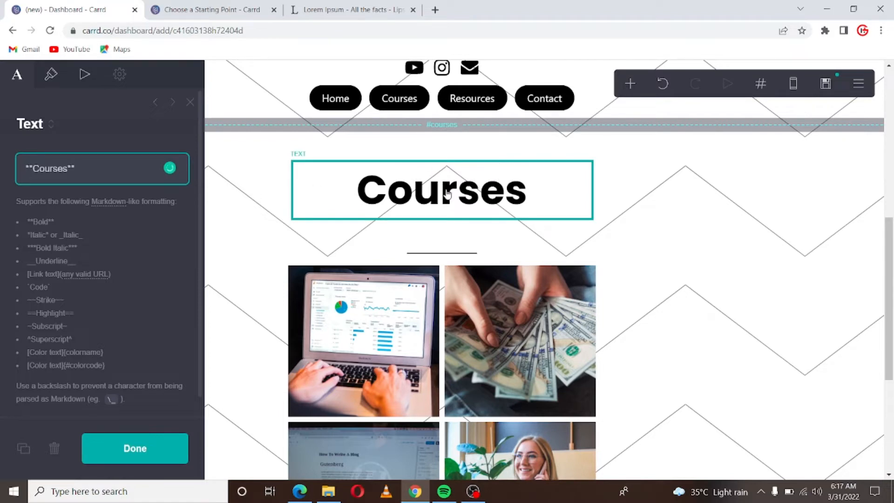
click(24, 448)
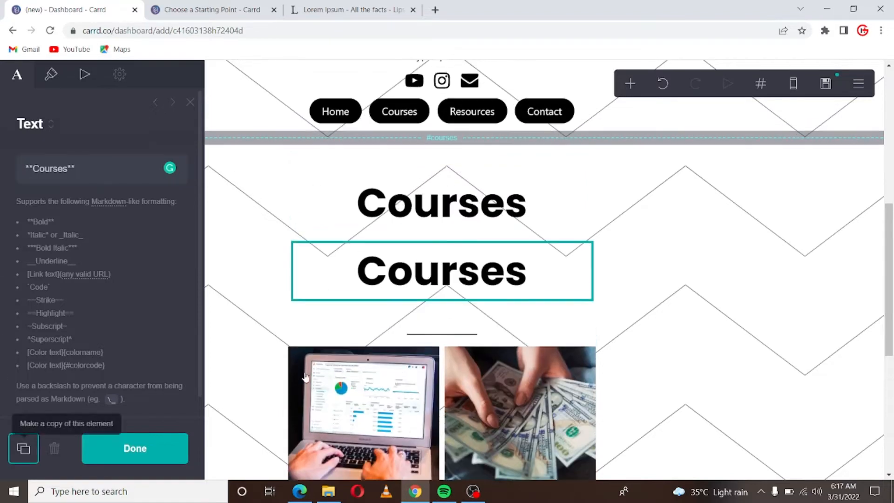
drag(513, 274, 512, 401)
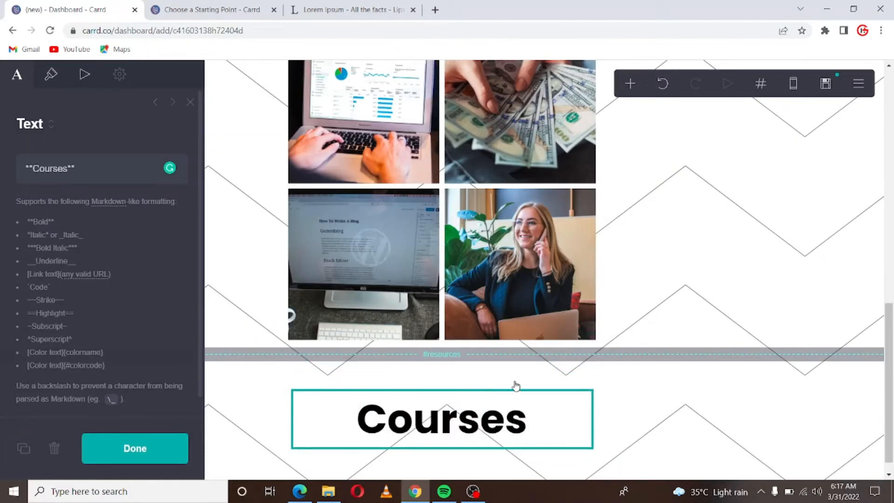
- Change the copied heading under the resources section break to Resources, keeping its bold formatting
click(399, 429)
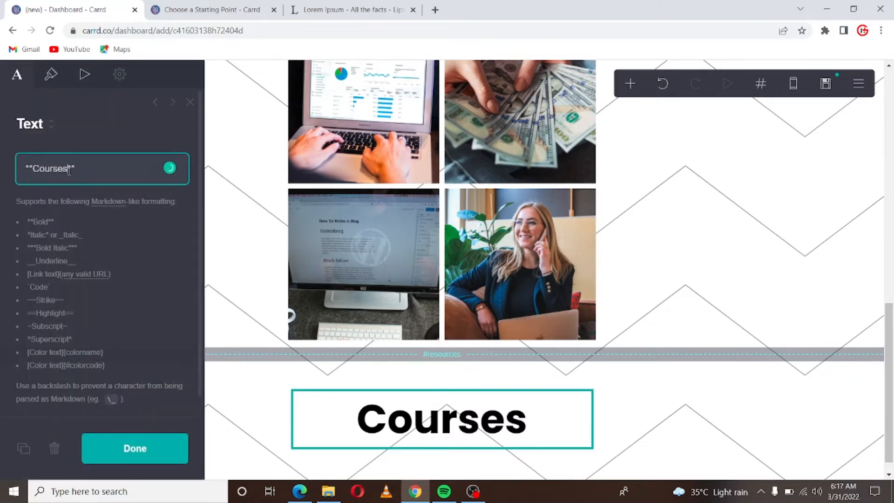
key(BackSpace)
key(BackSpace)
key(BackSpace)
key(BackSpace)
key(BackSpace)
key(BackSpace)
key(BackSpace)
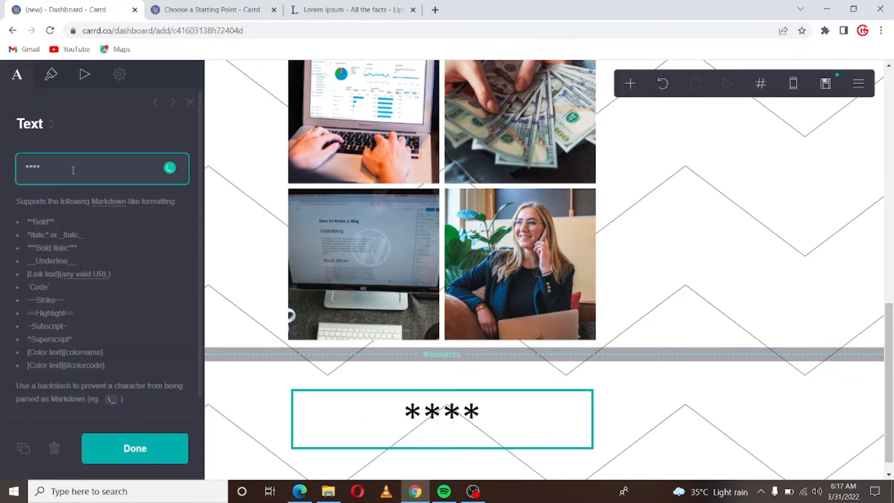
text(Resour)
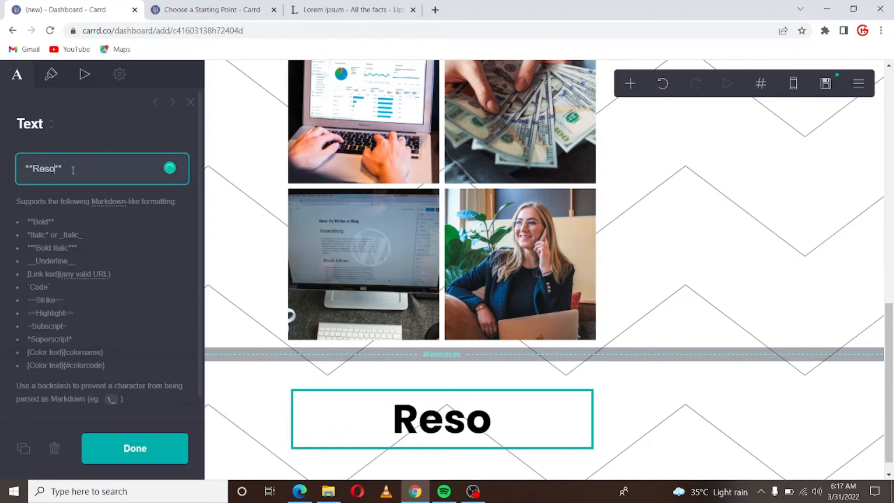
text(ces)
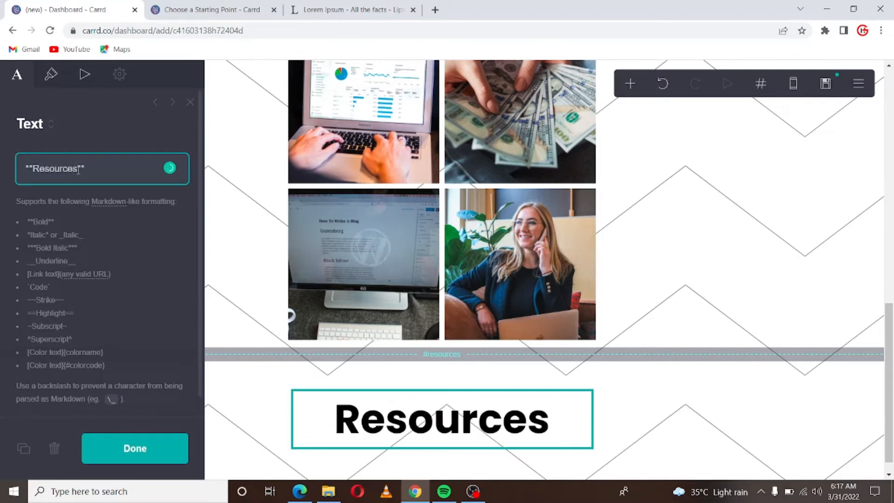
click(163, 449)
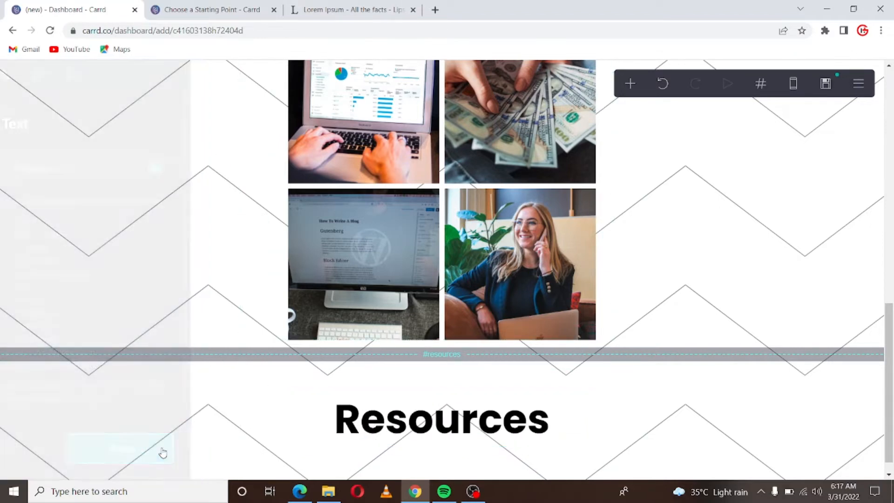
- Add a text element and move it directly beneath the Courses heading, inside the same container
scroll(442, 361, down, 1)
scroll(460, 346, up, 4)
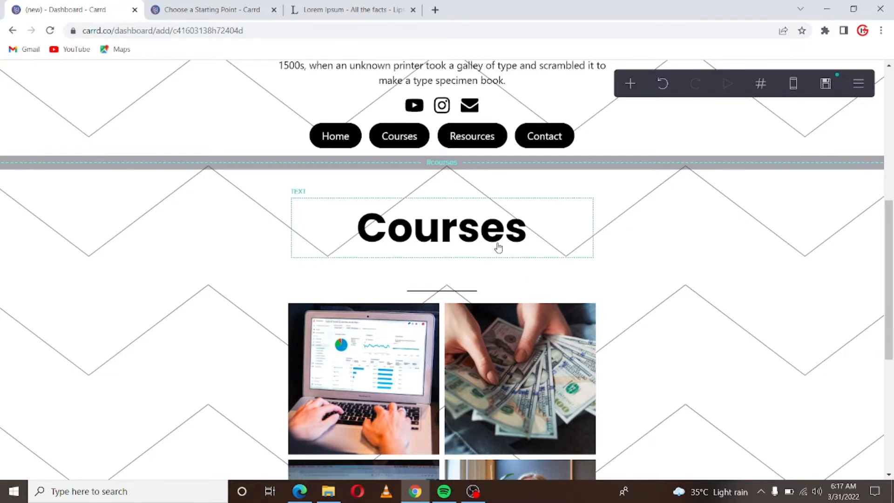
scroll(483, 255, down, 2)
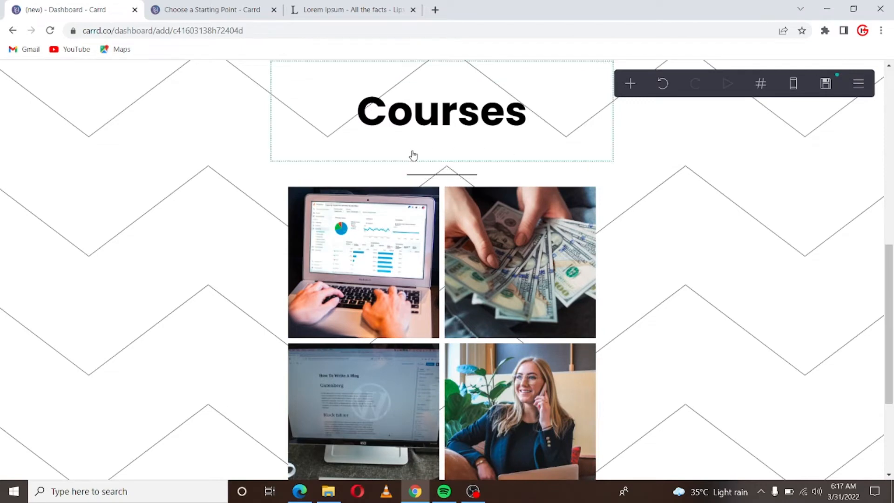
scroll(409, 172, up, 1)
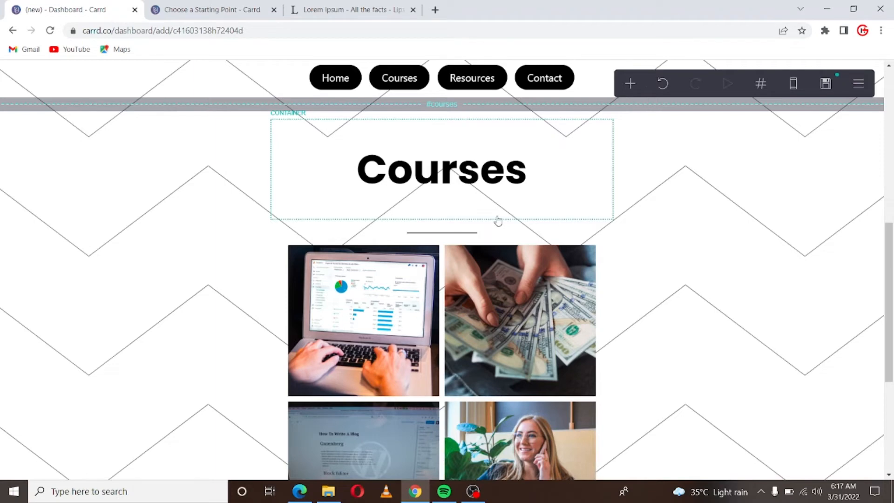
click(630, 84)
click(484, 128)
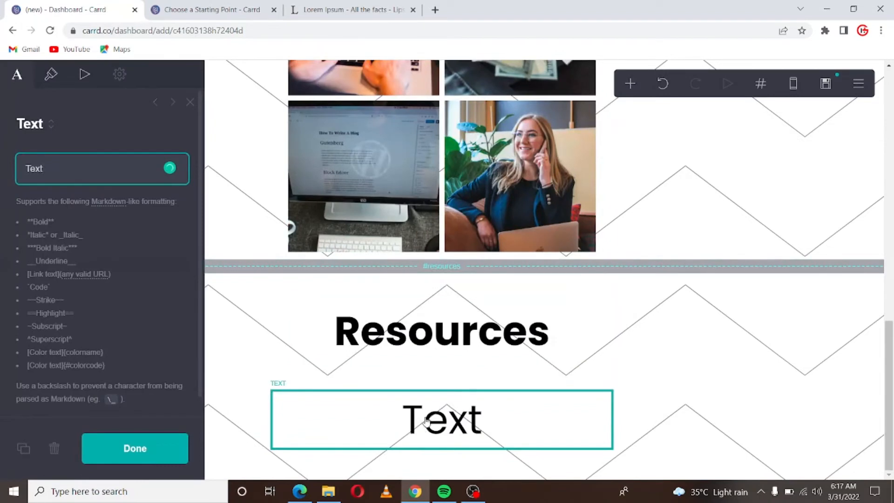
drag(442, 425, 447, 395)
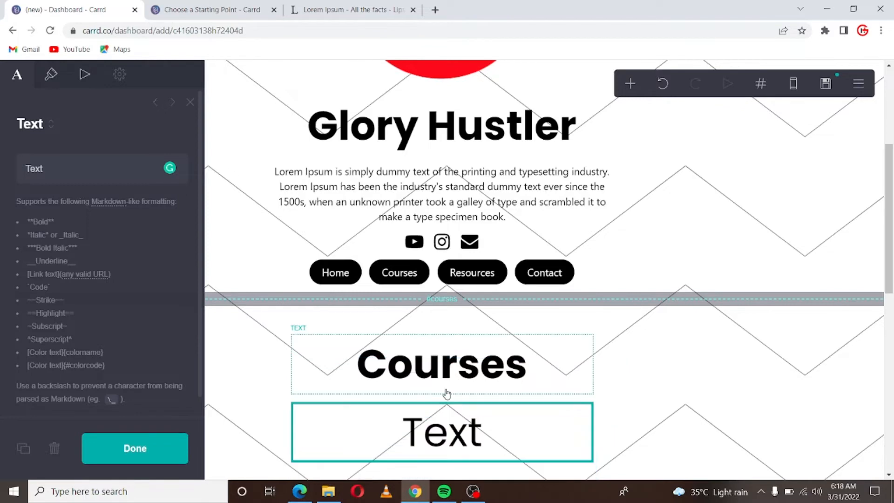
- Copy the Lorem Ipsum paragraph under the Glory Hustler title and paste it over the placeholder text beneath Courses
click(443, 393)
click(368, 180)
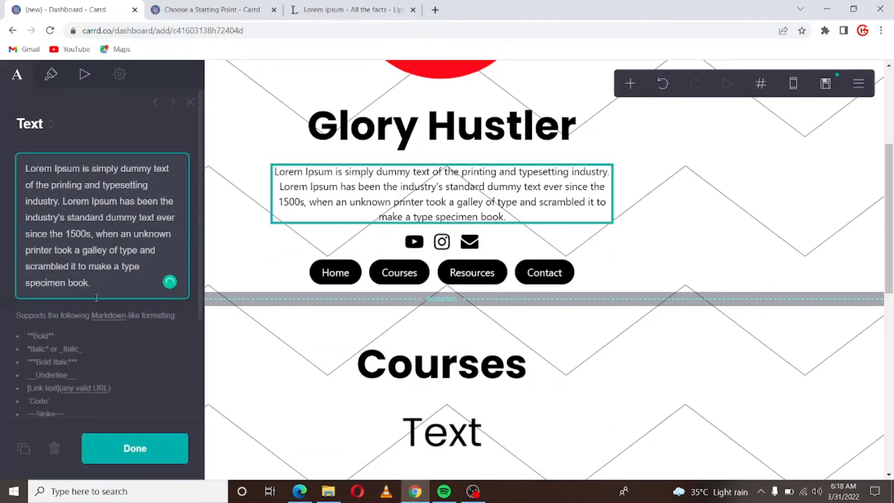
scroll(417, 328, down, 2)
click(417, 328)
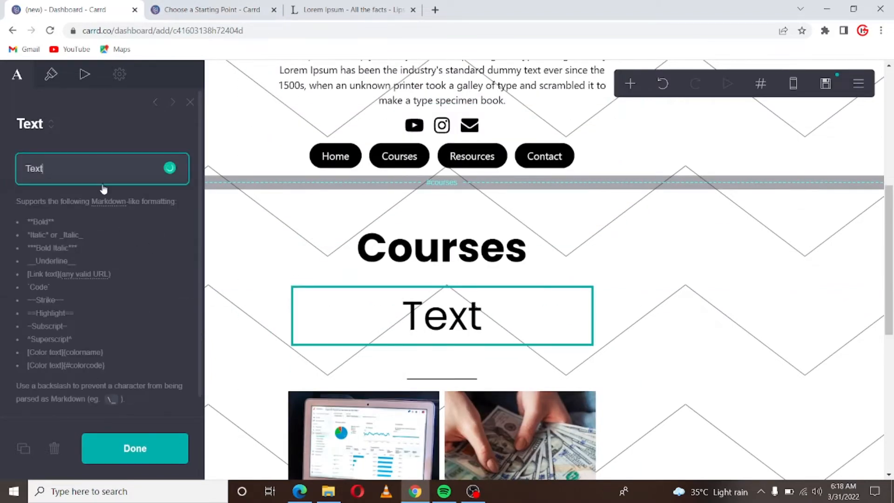
double_click(76, 162)
text(Lorem Ipsum is simply dummy text of the printing and typesetting industry. Lorem Ipsum has been the industry's standard dummy text ever since the 1500s, when an unknown printer took a galley of type and scrambled it to make a type specimen book.)
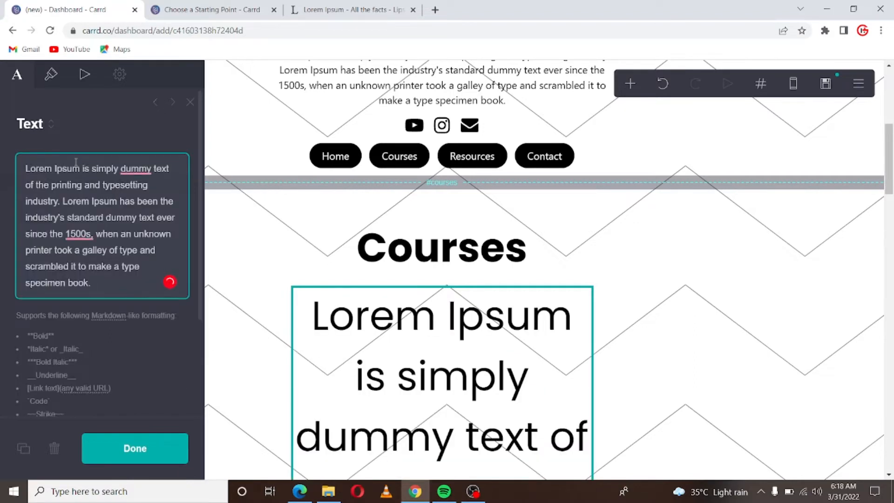
- Reduce the font size of the Courses paragraph to 1
scroll(373, 326, down, 2)
scroll(427, 311, down, 2)
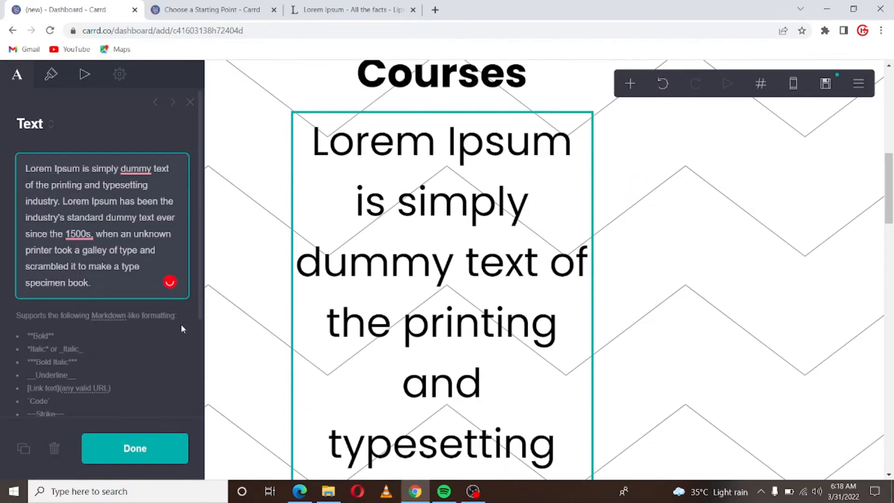
click(51, 76)
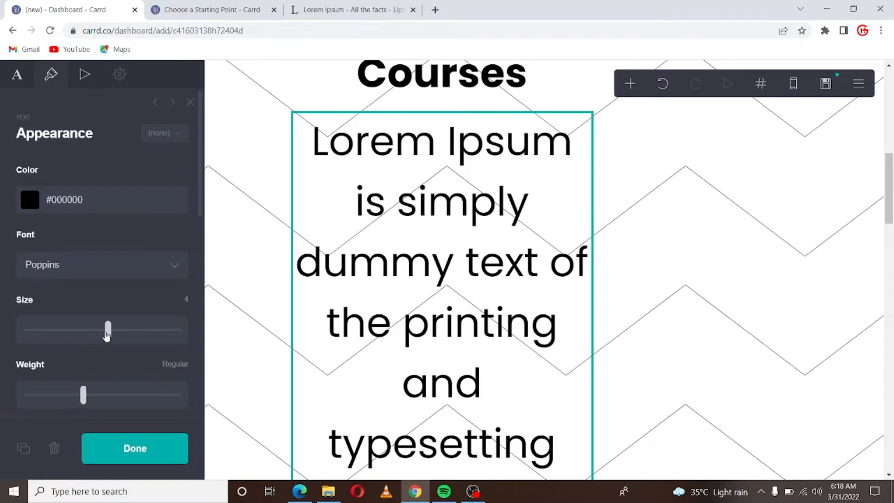
drag(110, 338, 38, 325)
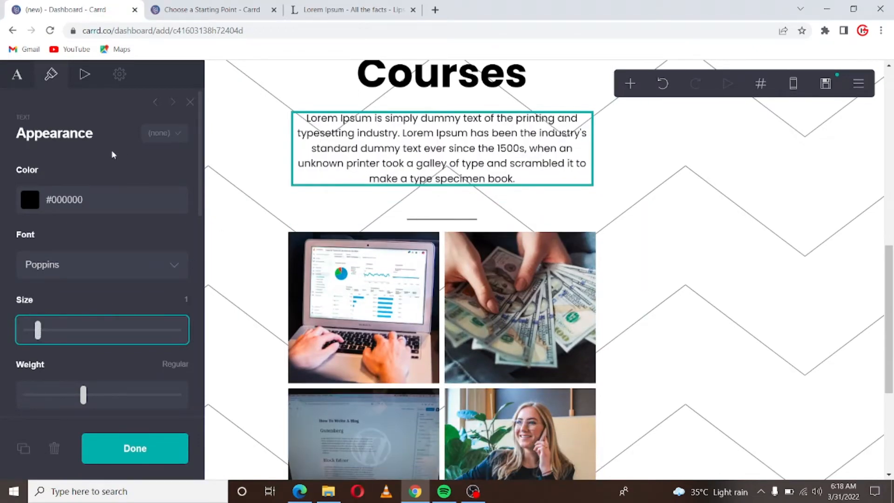
- Italicize the whole Courses paragraph by enclosing it in single asterisks
click(17, 74)
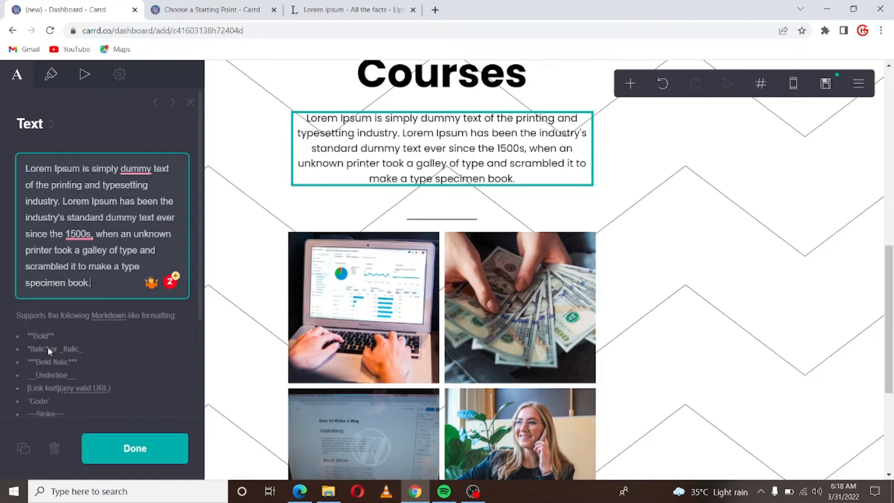
text(*)
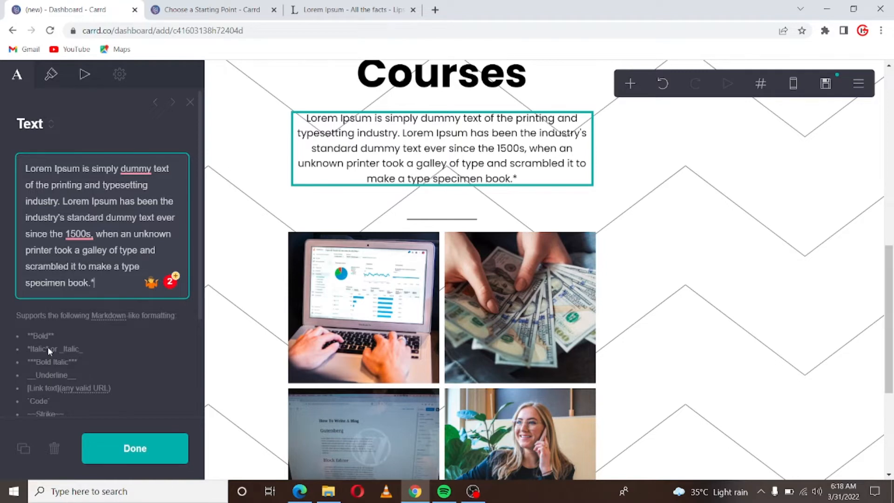
click(23, 167)
text(*)
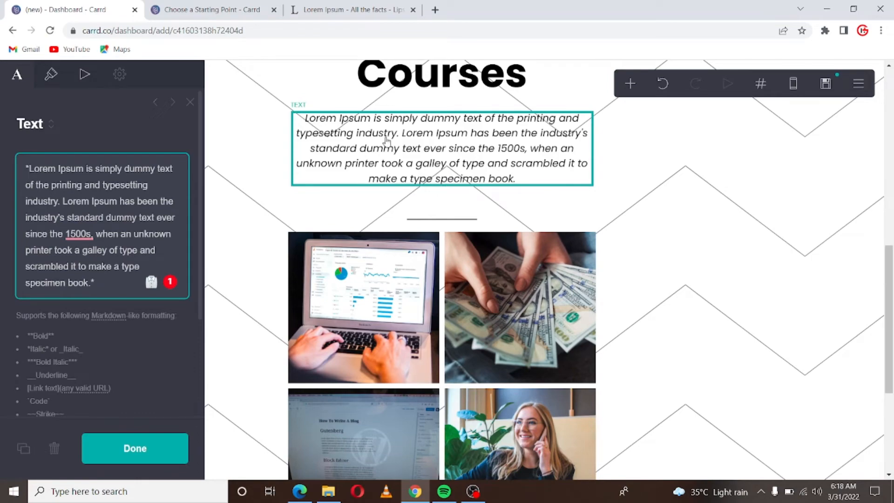
- Compare the Courses paragraph with the intro paragraph and set its font to Default
scroll(329, 115, up, 6)
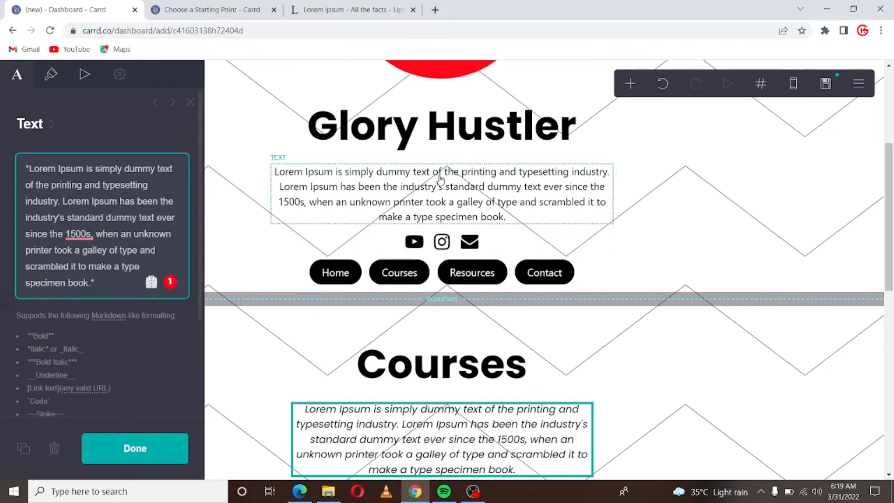
scroll(416, 176, down, 1)
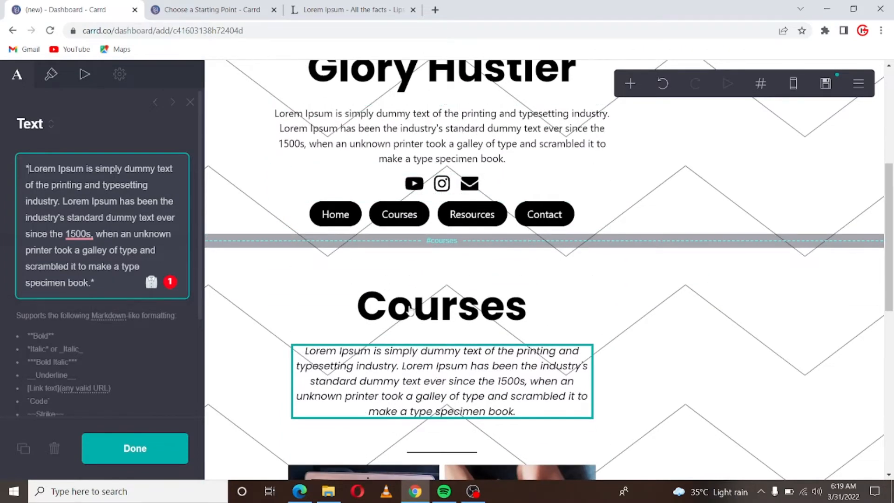
click(409, 371)
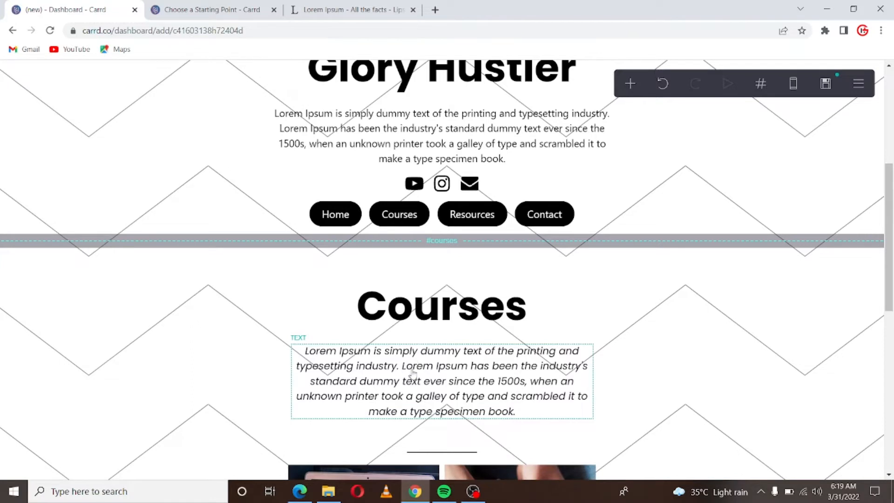
click(412, 374)
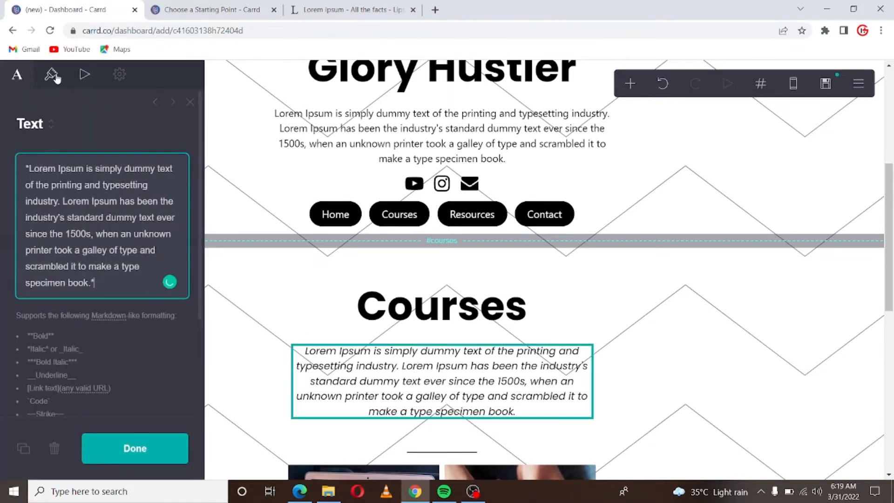
click(55, 79)
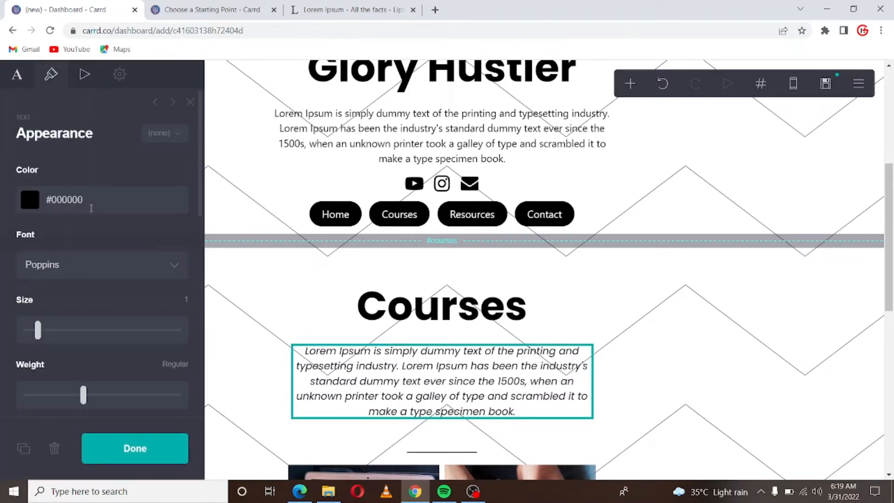
click(96, 258)
scroll(93, 108, up, 20)
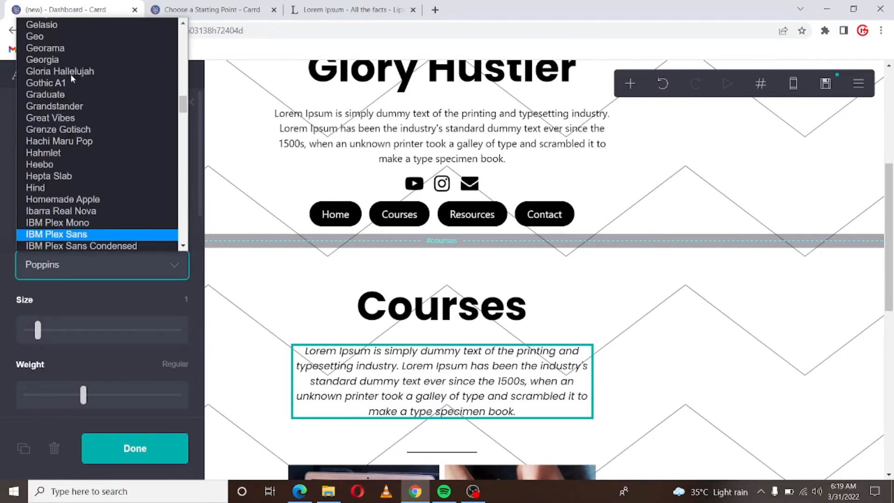
scroll(103, 42, up, 10)
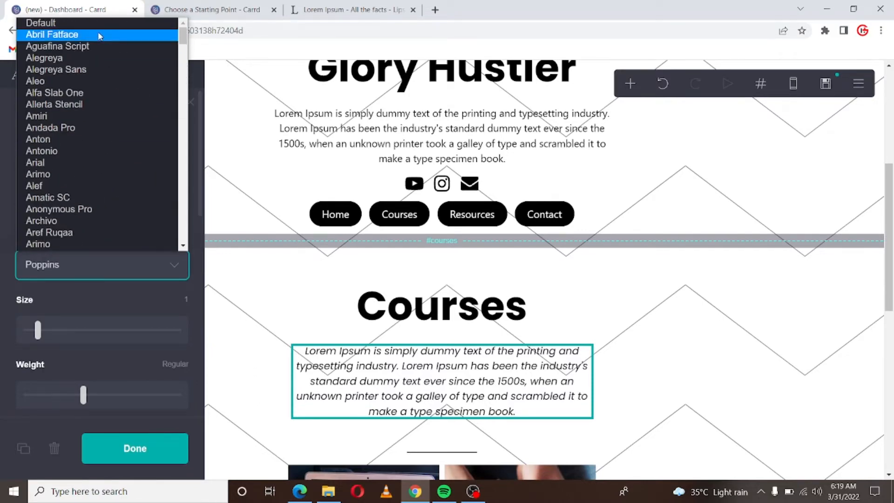
click(98, 25)
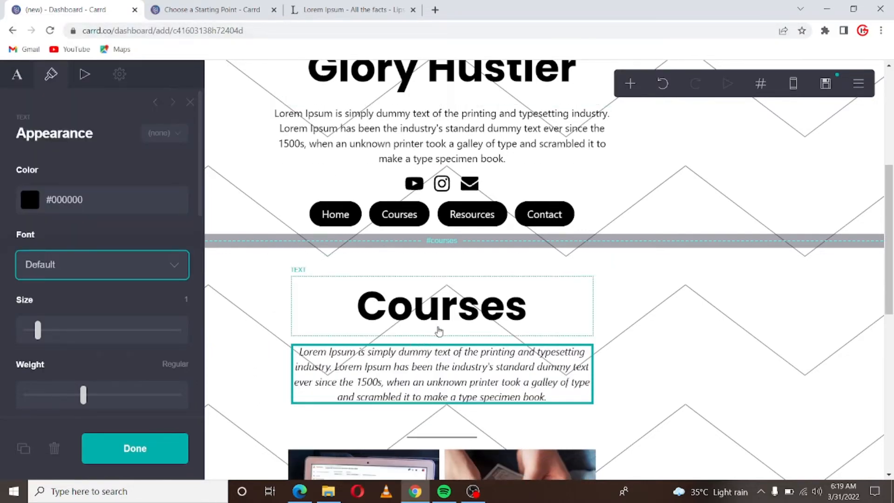
- Add an image element directly below the Resources heading
scroll(451, 368, down, 9)
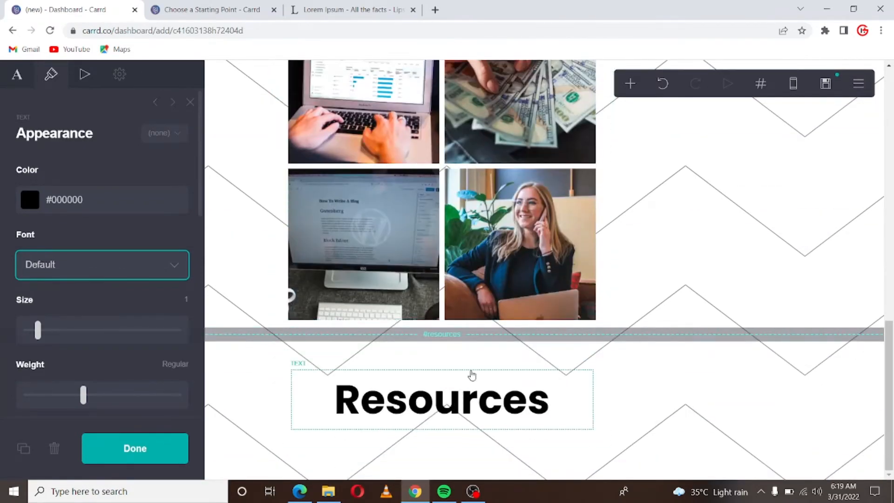
scroll(465, 373, up, 1)
scroll(471, 347, up, 9)
scroll(472, 346, down, 10)
click(484, 423)
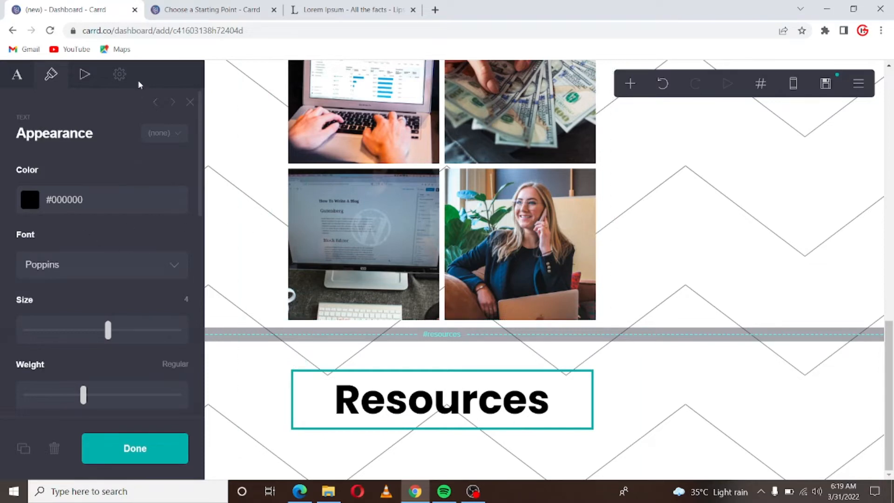
click(630, 84)
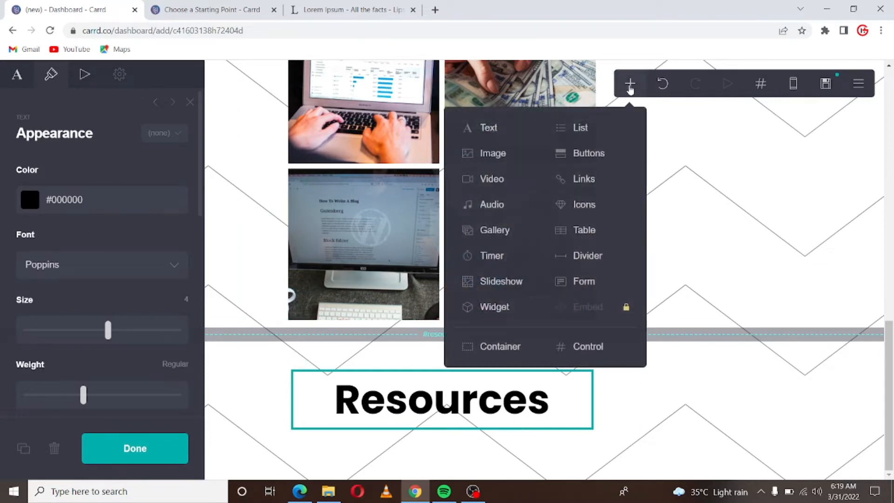
click(492, 156)
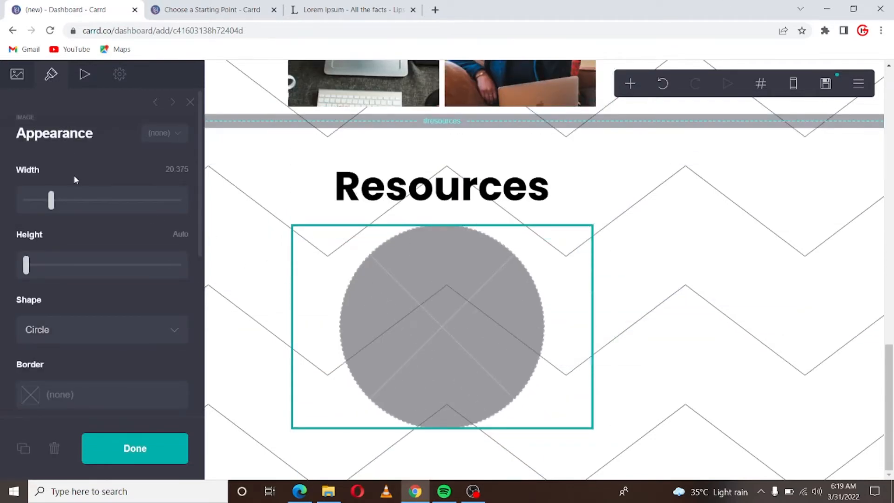
scroll(83, 264, down, 3)
scroll(77, 297, up, 3)
scroll(67, 218, down, 6)
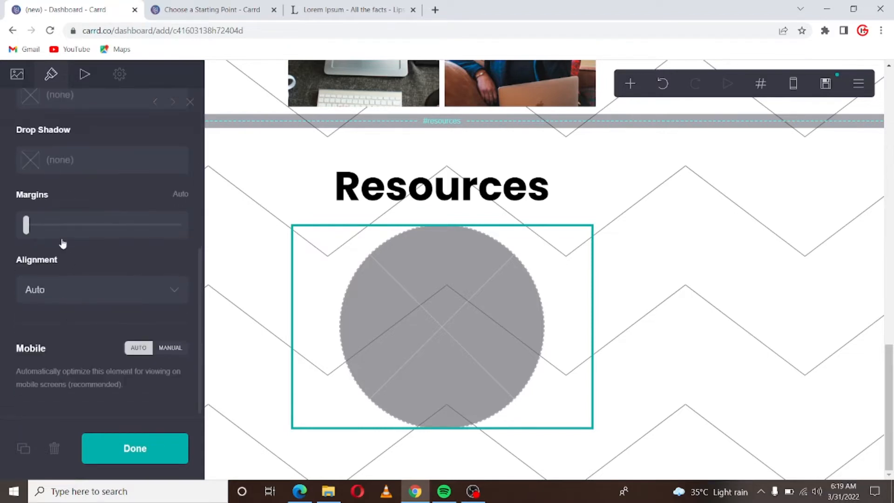
scroll(77, 249, up, 6)
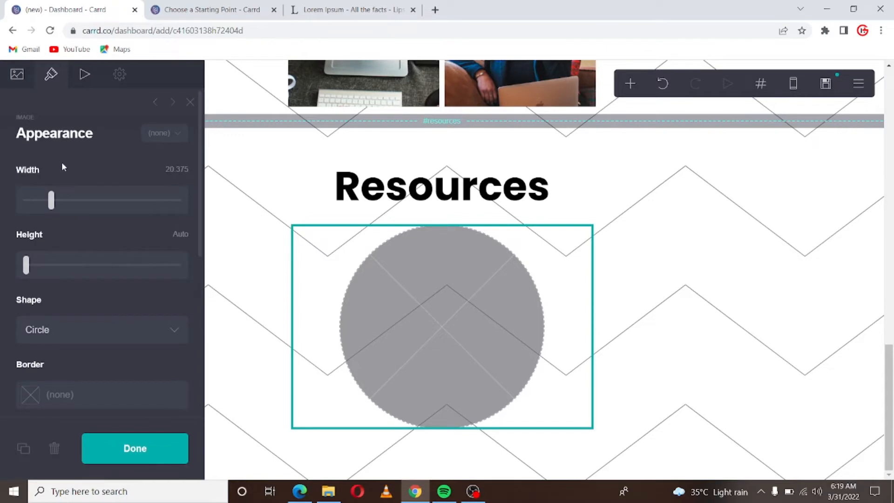
click(150, 139)
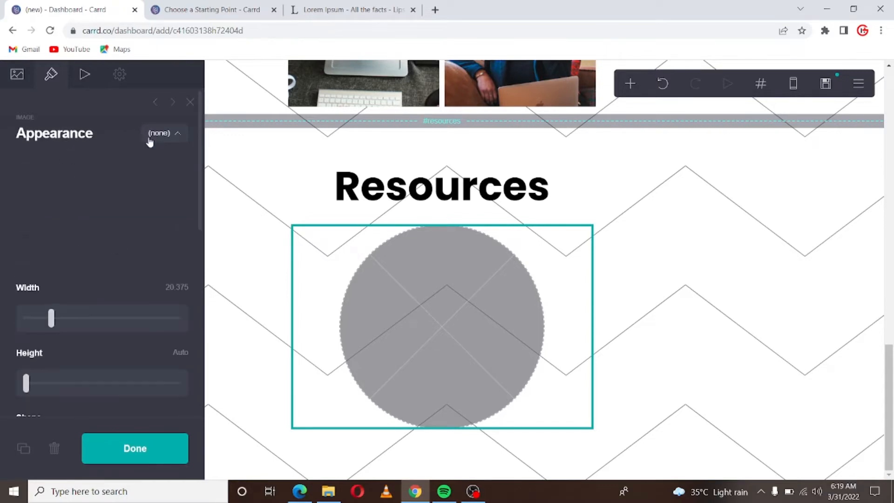
- Upload the linkedin-sales-solutions photo from Downloads into the circular image below the Resources heading
click(17, 75)
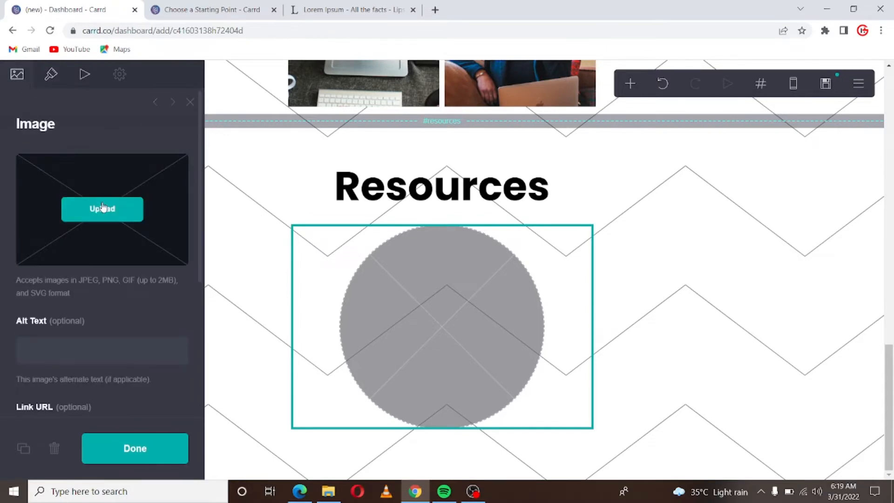
click(103, 207)
scroll(270, 200, down, 5)
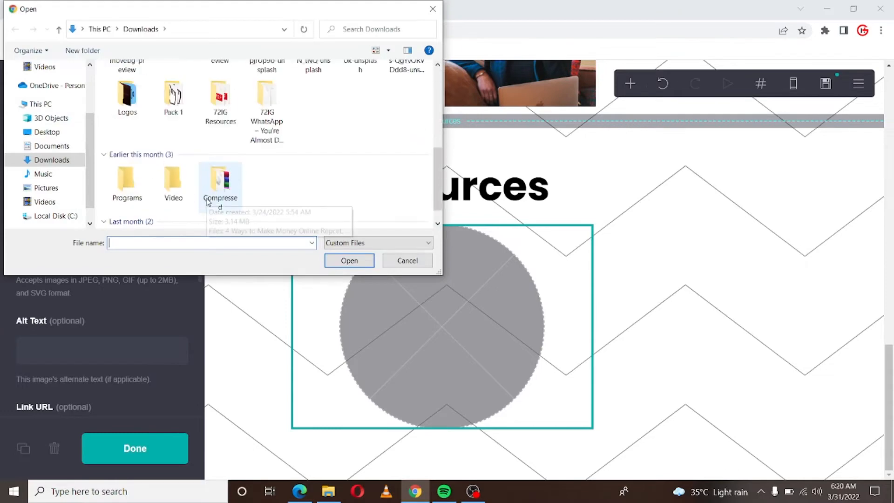
scroll(270, 161, up, 6)
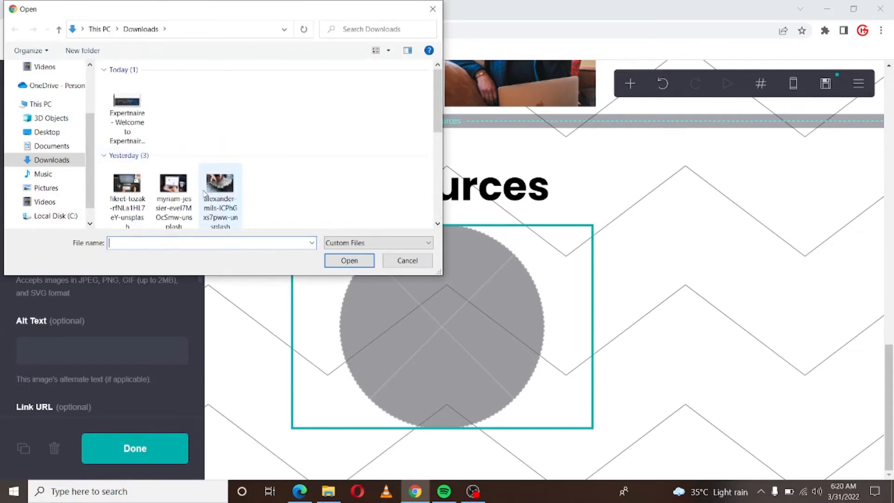
scroll(277, 164, down, 3)
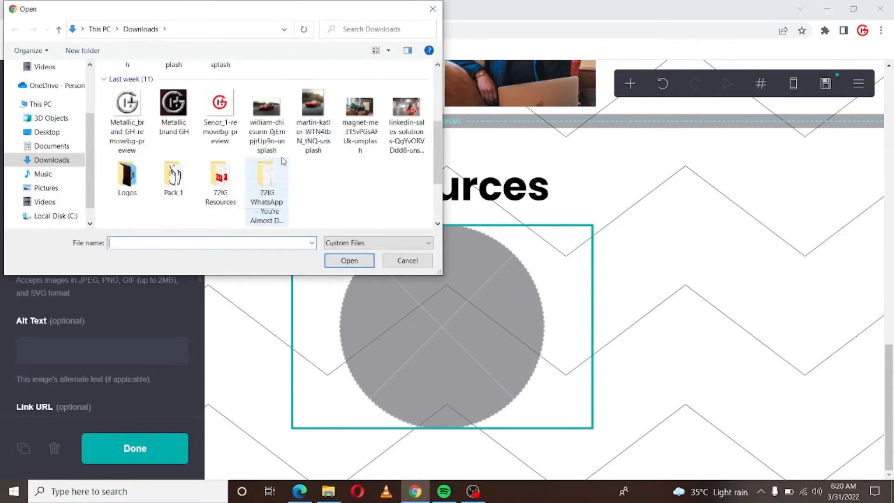
click(400, 125)
click(349, 260)
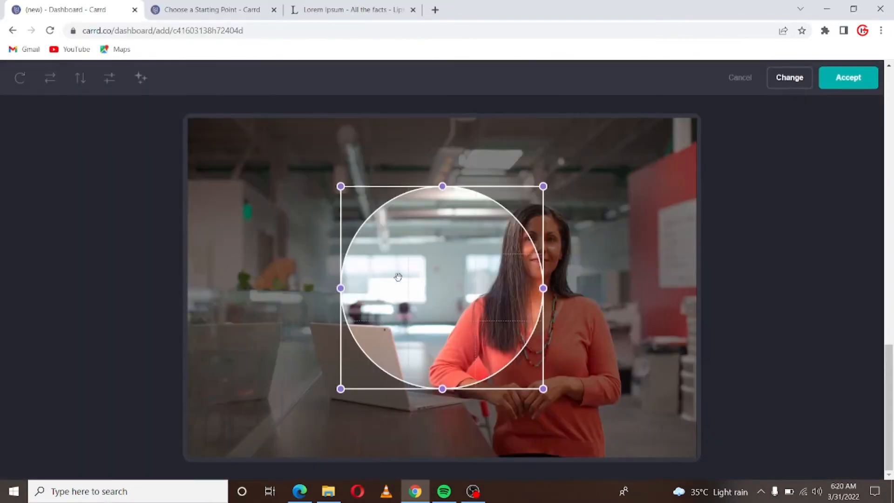
- Move the photo's circular crop onto the woman in the orange top and accept it for the Resources image
drag(470, 275, 568, 280)
click(846, 85)
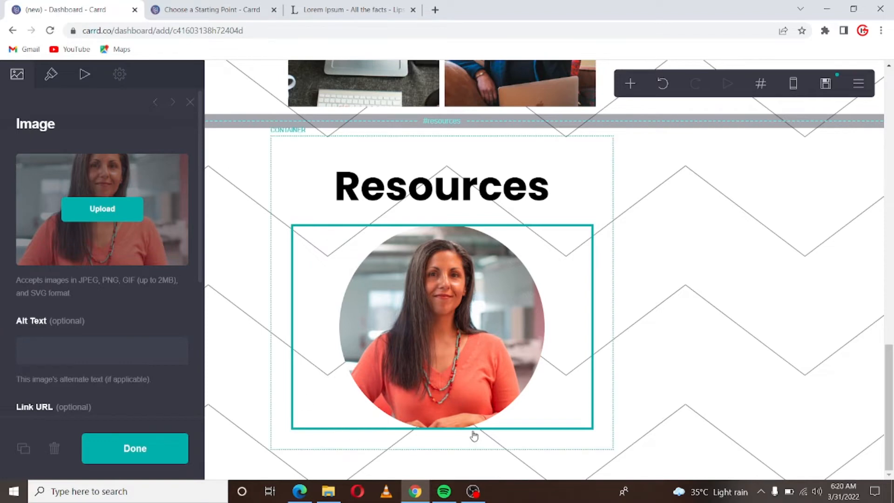
click(452, 452)
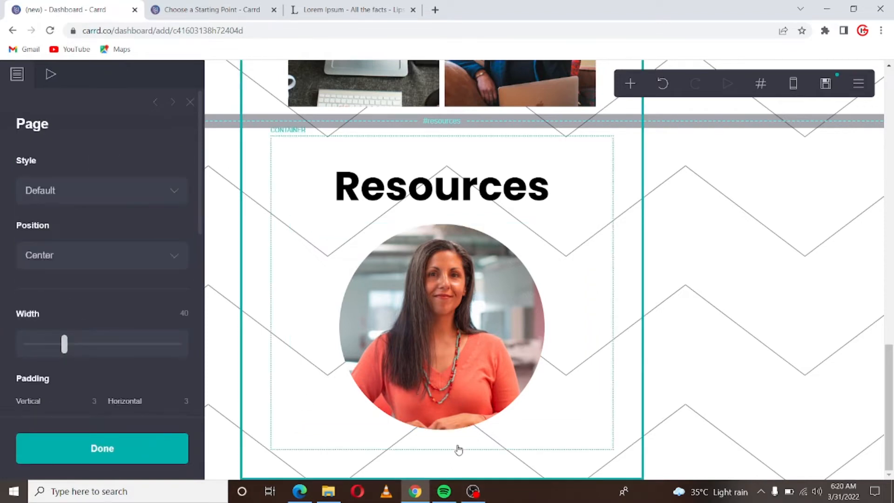
- Add a text element below the Resources photo containing the paragraph from "Lorem Ipsum is simply dummy text" to "make a type specimen book."
click(630, 84)
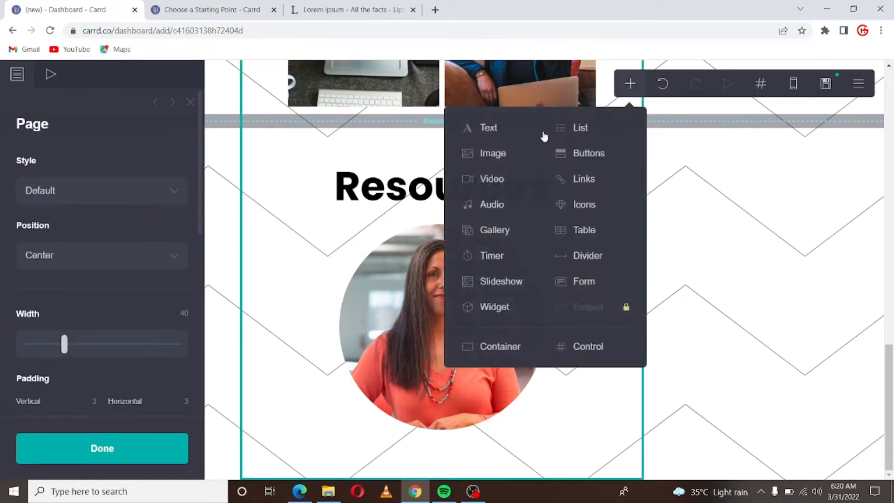
click(488, 132)
click(442, 428)
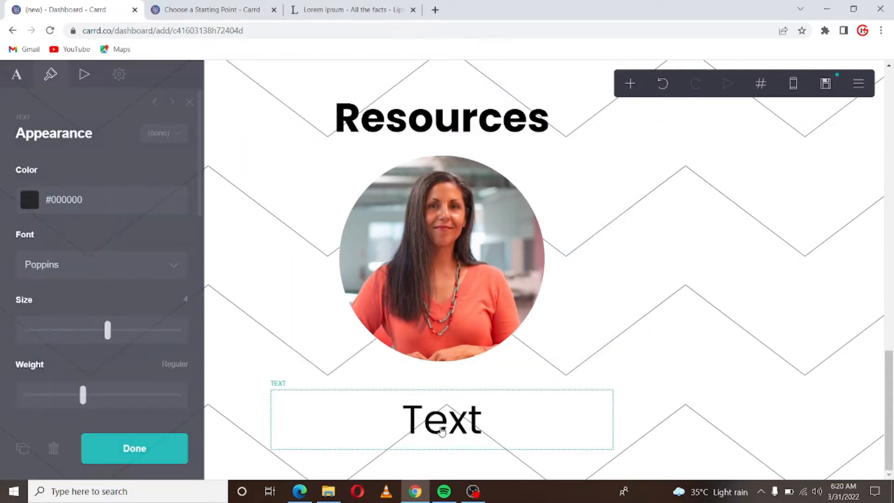
click(442, 428)
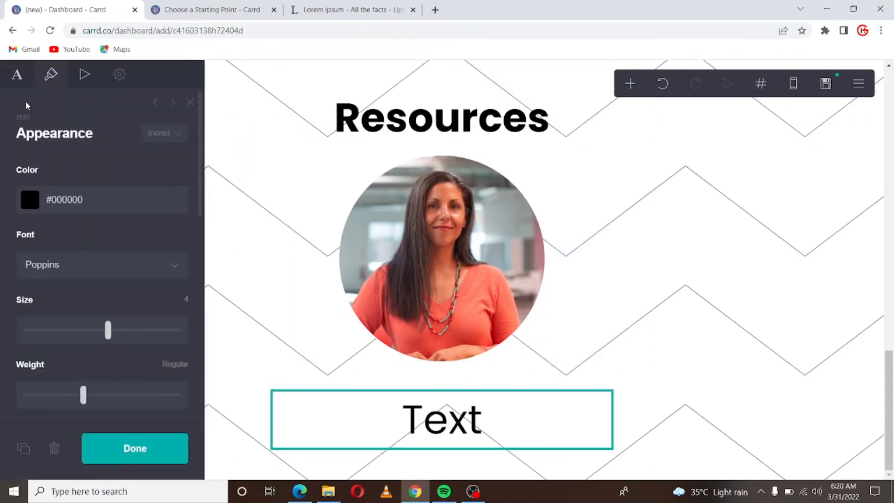
click(18, 80)
key(ctrl+a)
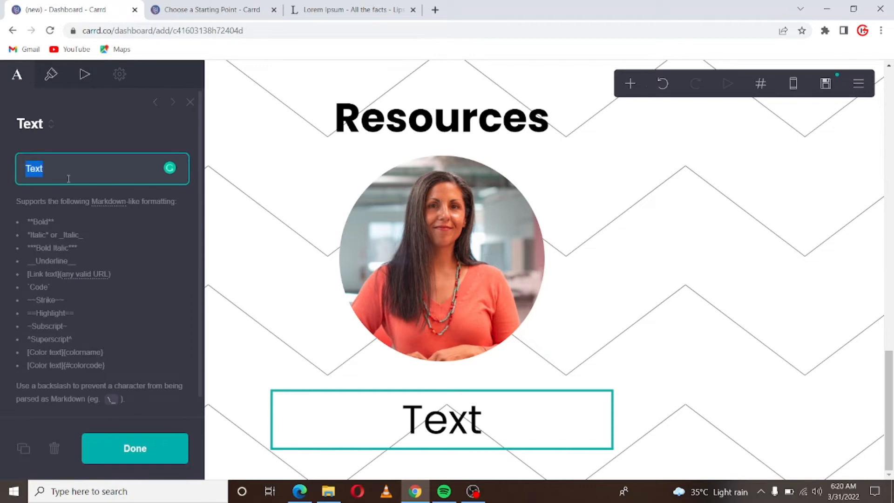
text(Lorem Ipsum is simply dummy text of the printing and typesetting industry. Lorem Ipsum has been the industry's standard dummy text ever since the 1500s, when an unknown printer took a galley of type and scrambled it to make a type specimen book.)
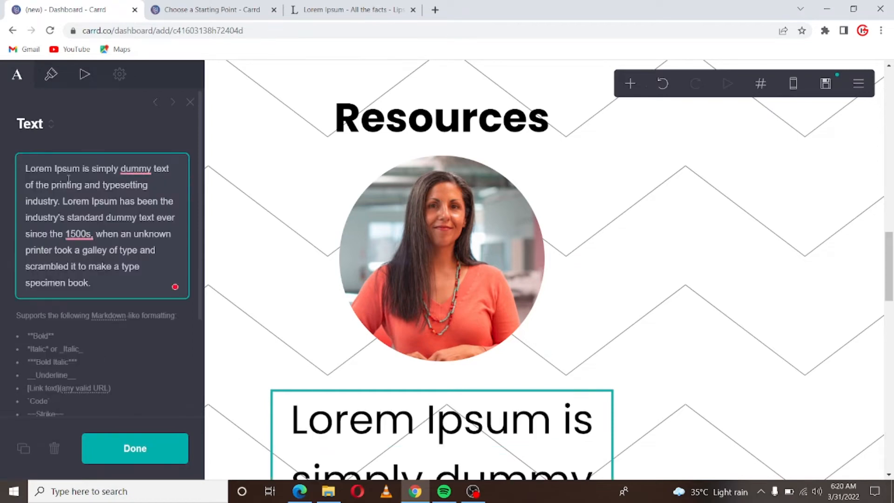
- Set the new Lorem Ipsum paragraph's text size to 1 and its font to Default
scroll(475, 368, down, 4)
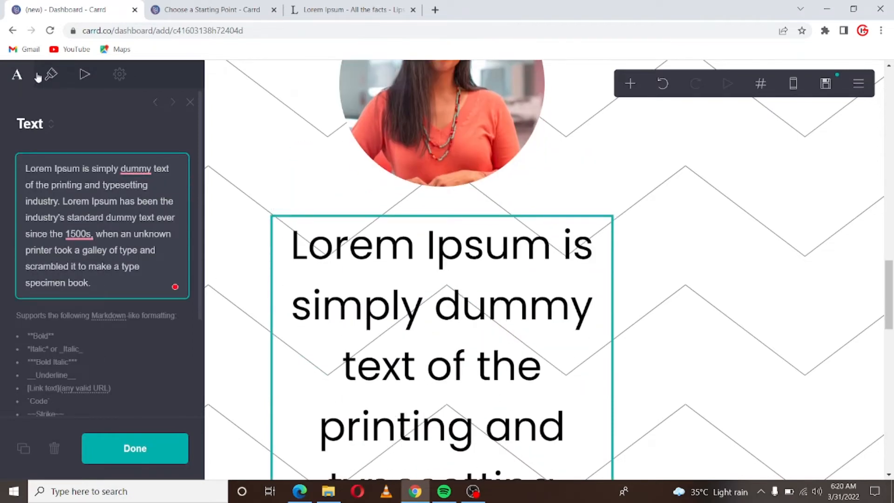
click(49, 77)
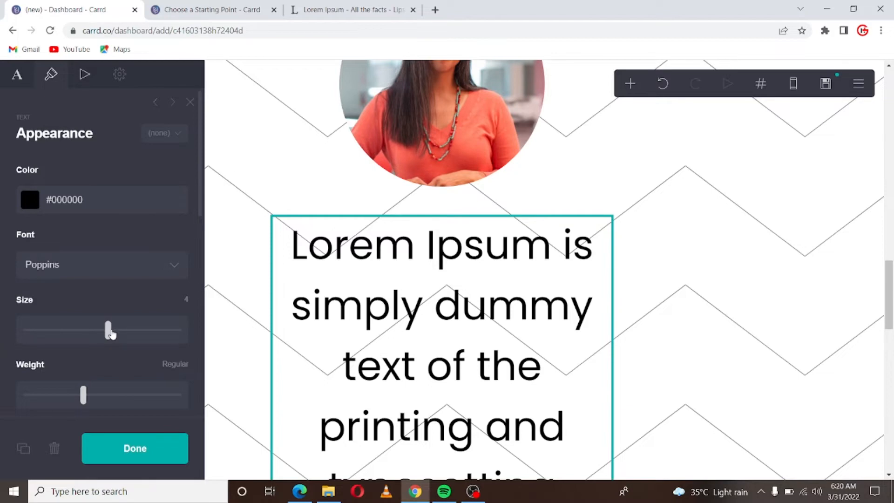
drag(107, 329, 38, 330)
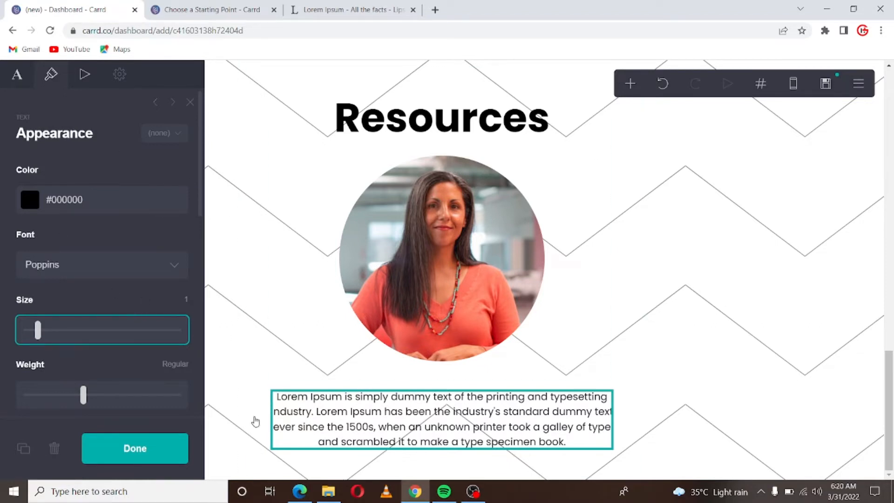
click(69, 264)
scroll(66, 140, up, 15)
scroll(138, 87, up, 15)
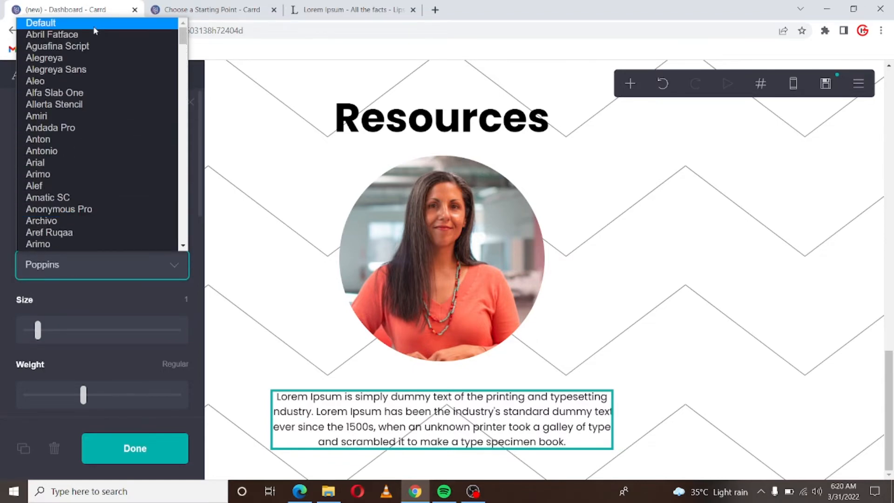
click(93, 27)
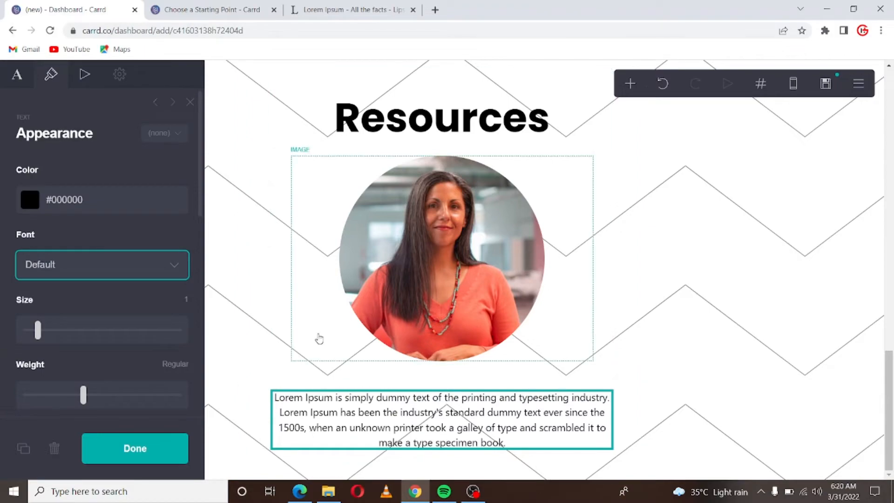
scroll(321, 333, up, 8)
scroll(321, 332, down, 5)
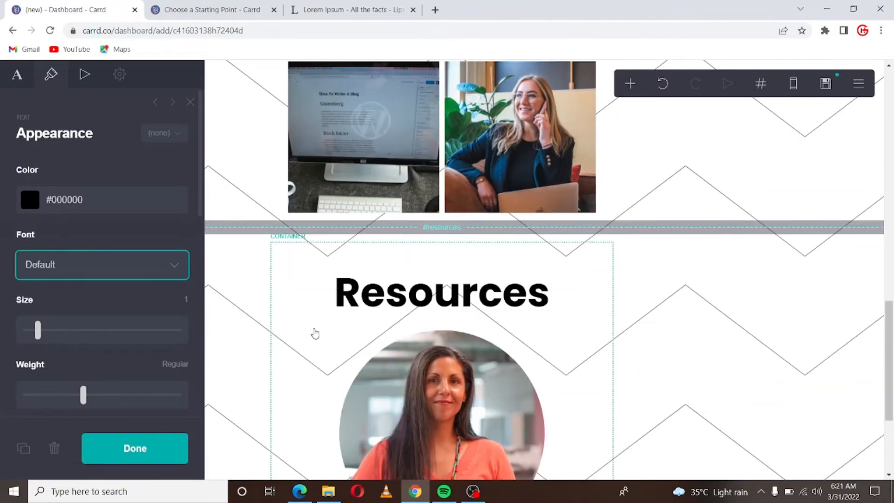
scroll(318, 334, down, 4)
scroll(314, 319, up, 9)
scroll(316, 320, up, 2)
scroll(316, 320, down, 8)
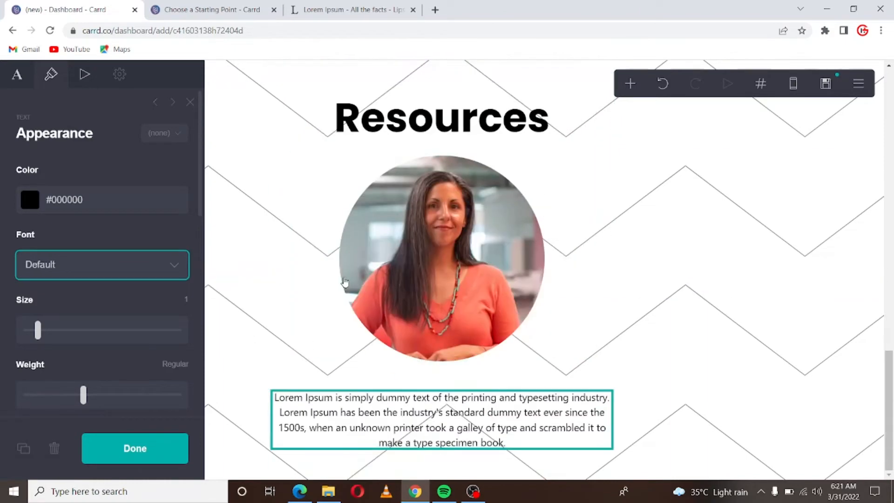
- Add a buttons element below the Resources paragraph and label its button "Get Now"
click(630, 85)
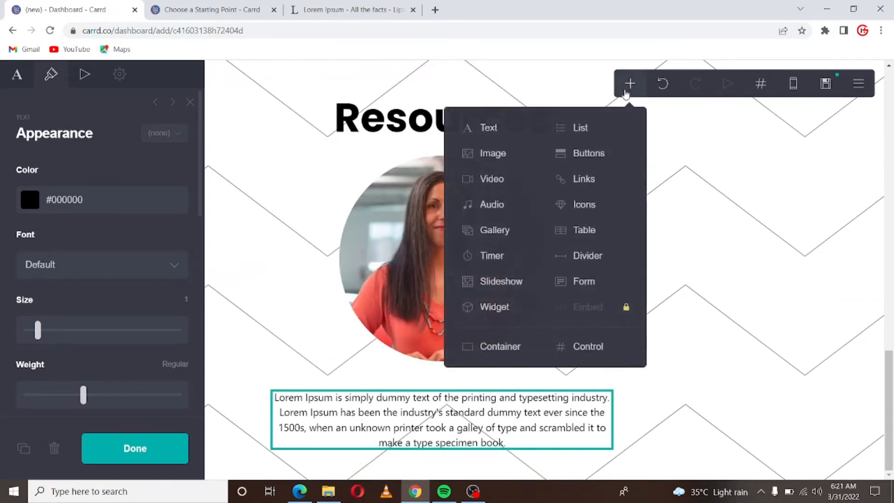
click(580, 158)
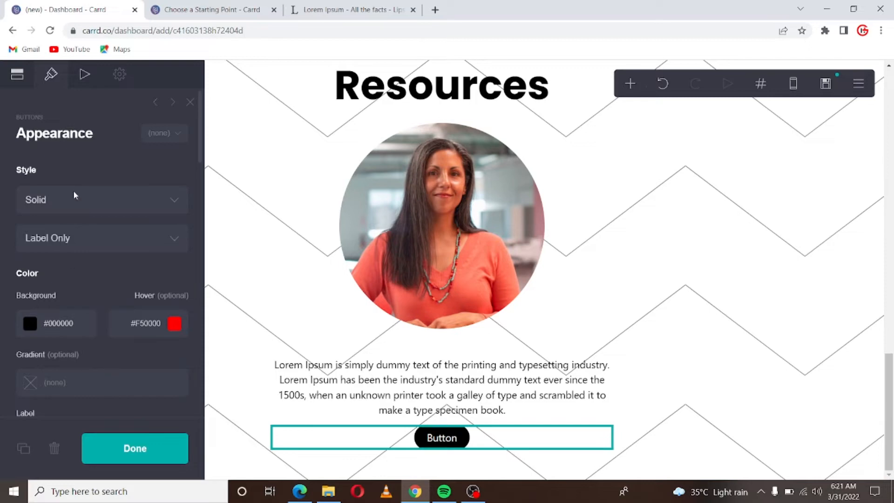
click(17, 75)
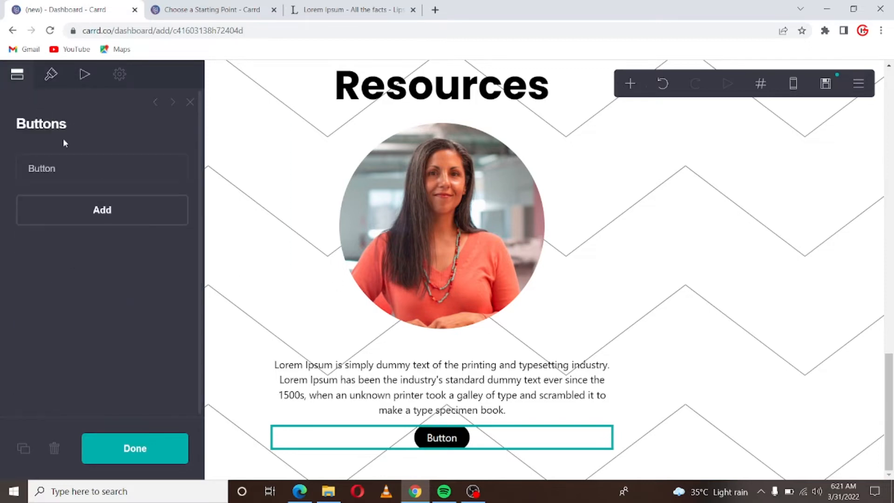
click(70, 173)
click(74, 228)
key(ctrl+a)
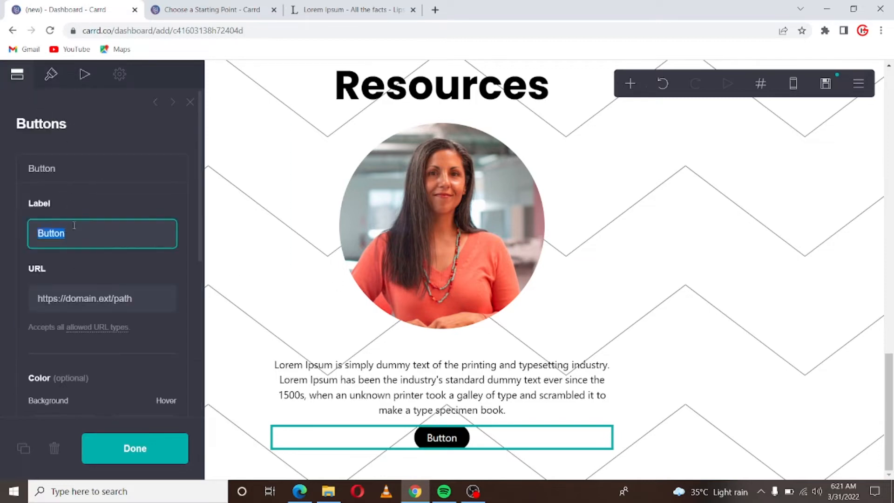
key(BackSpace)
text(G)
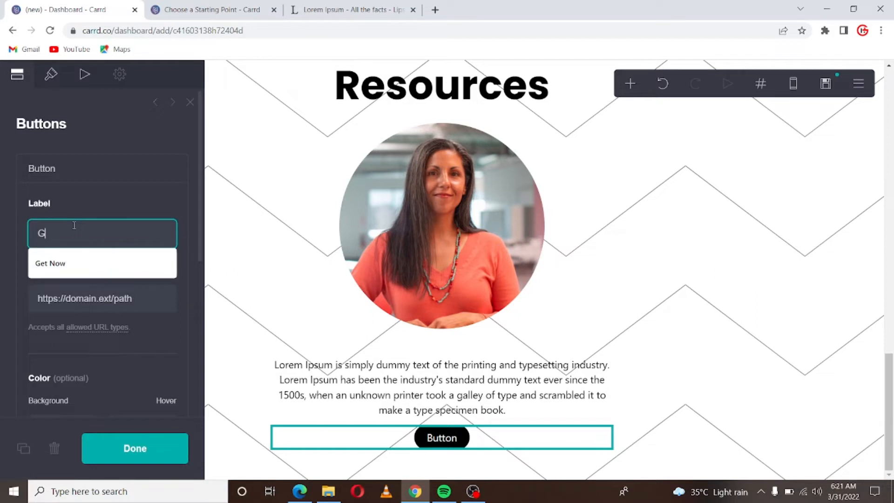
click(76, 265)
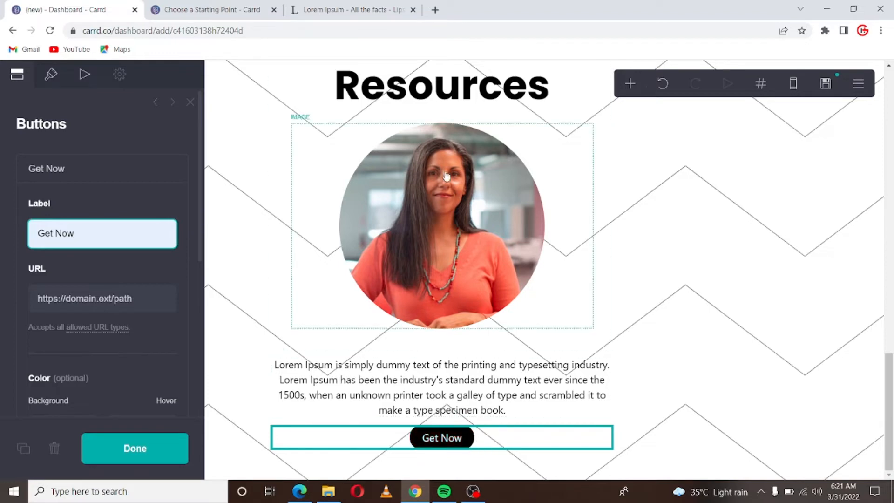
scroll(446, 178, up, 15)
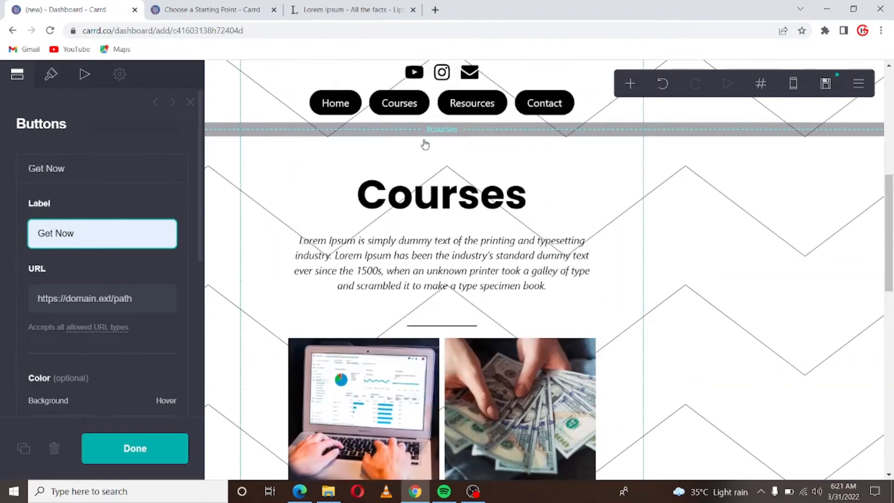
scroll(426, 145, up, 1)
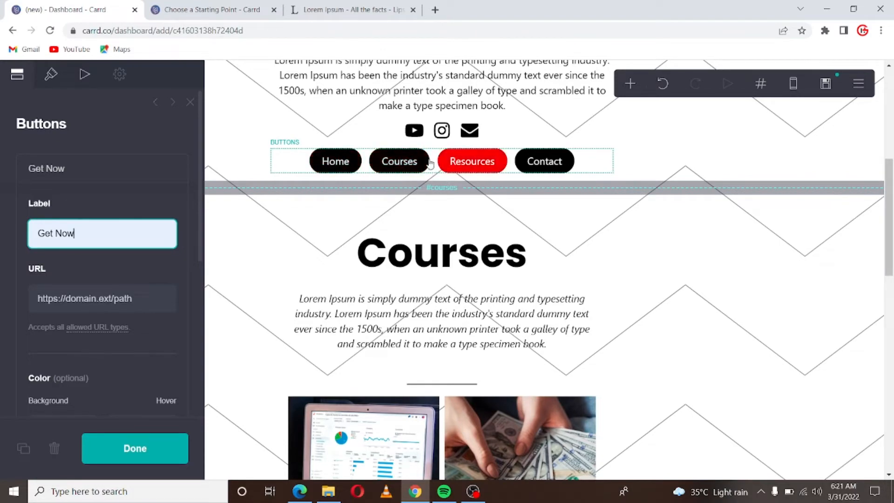
scroll(412, 247, down, 4)
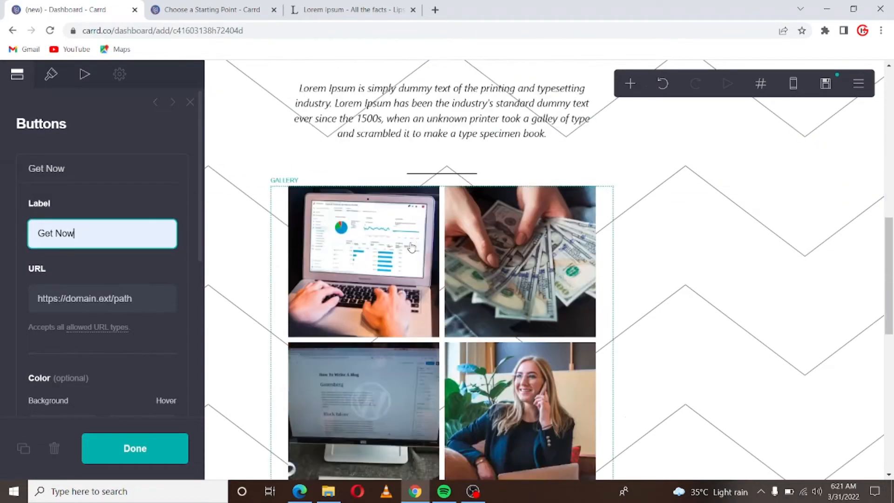
scroll(412, 247, down, 10)
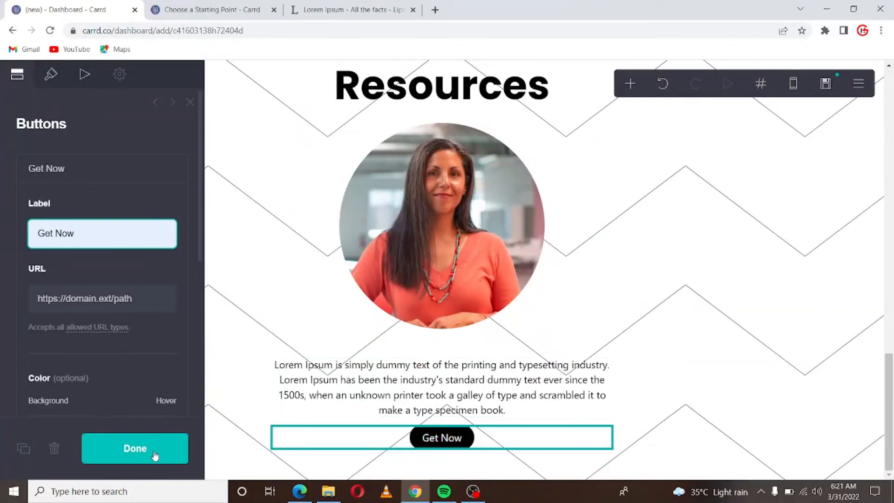
click(155, 455)
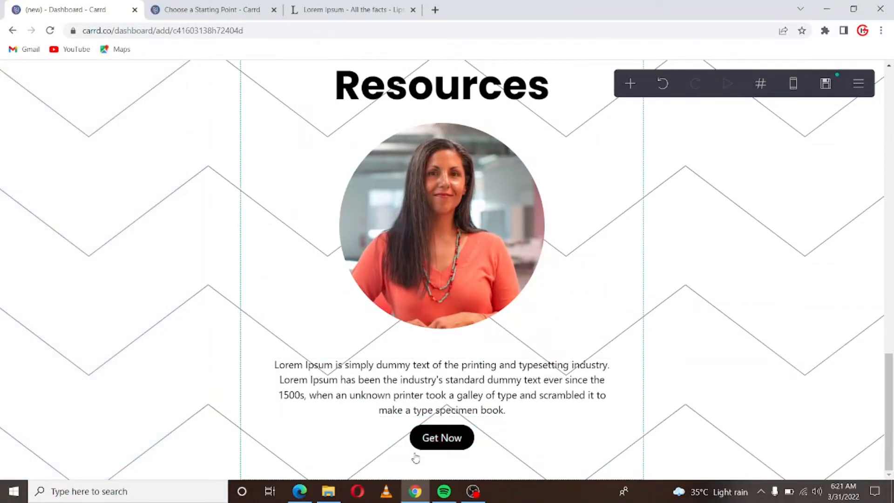
- Review the layout of the Resources section and the course image gallery above it
scroll(488, 157, up, 4)
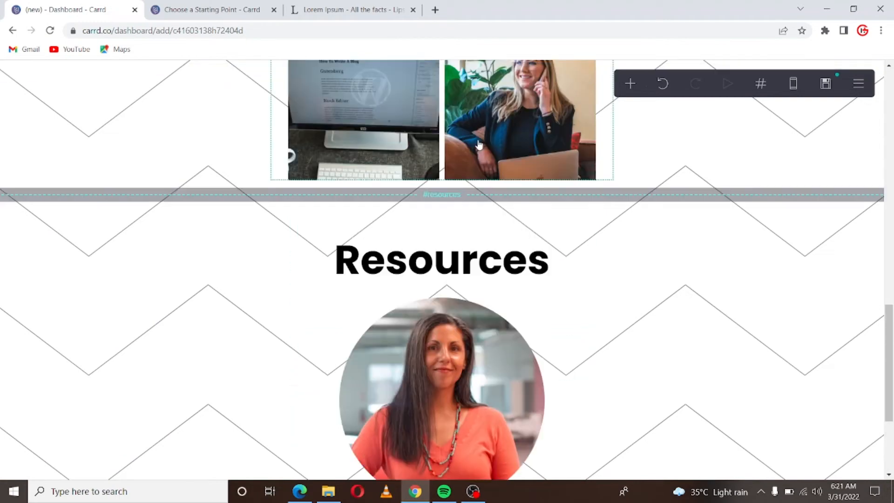
scroll(421, 256, down, 4)
scroll(440, 208, up, 2)
scroll(436, 218, down, 2)
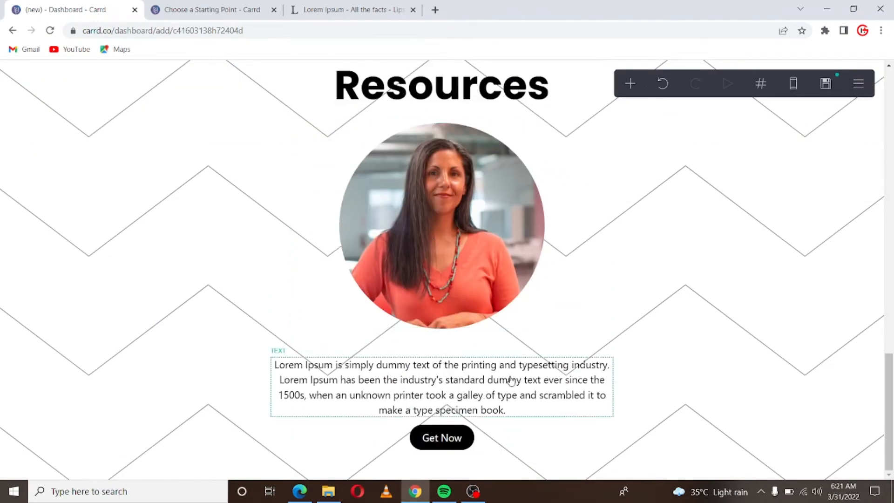
scroll(533, 326, up, 5)
scroll(528, 319, down, 5)
scroll(518, 325, up, 15)
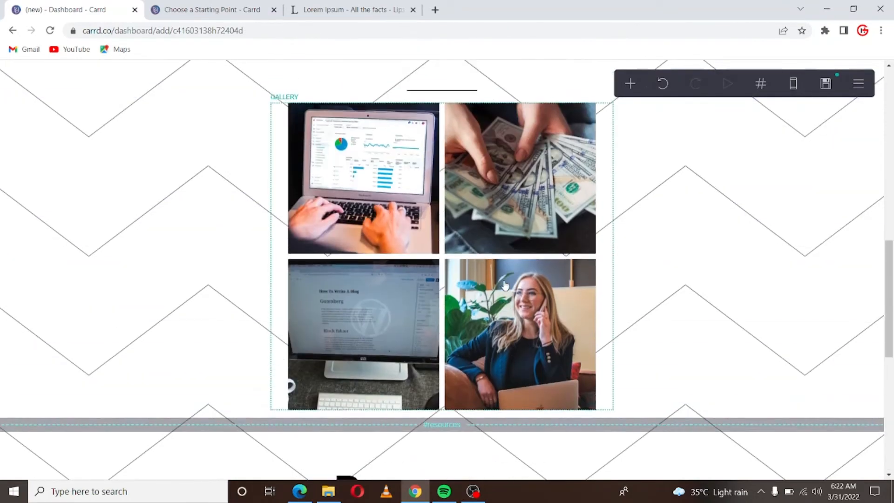
scroll(498, 282, down, 15)
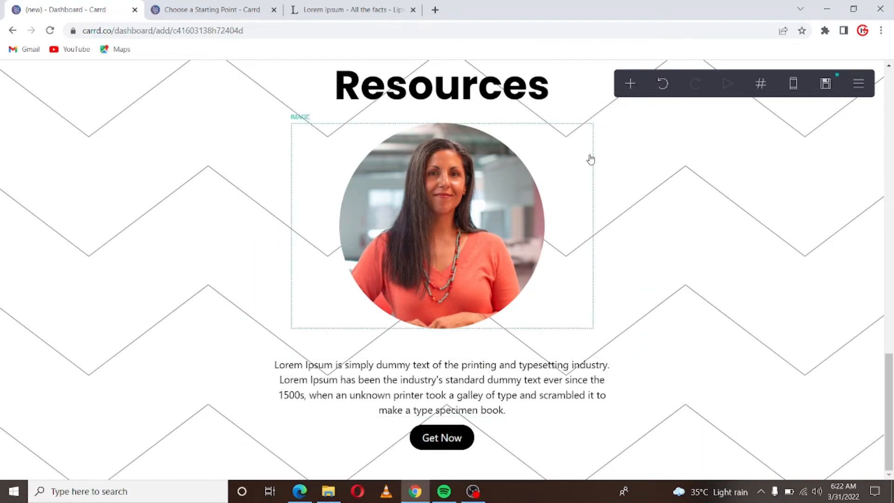
- Add a section break control below the Get Now button and name the section "contact"
click(630, 85)
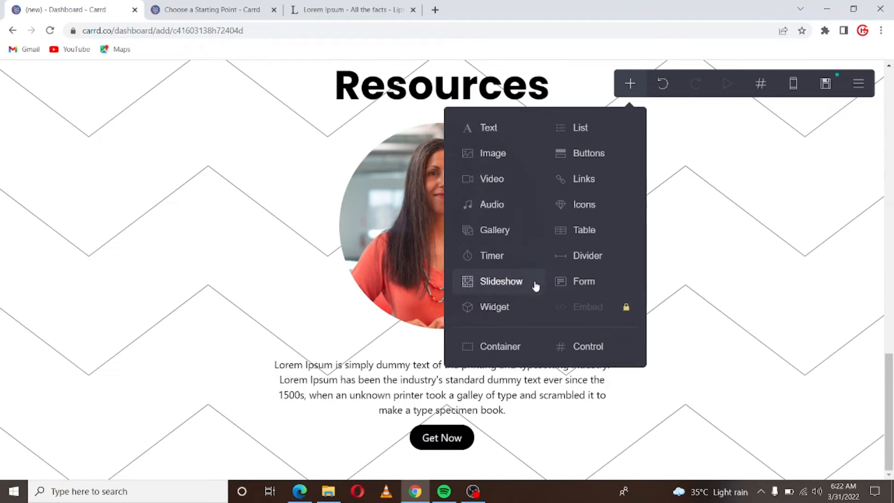
click(581, 345)
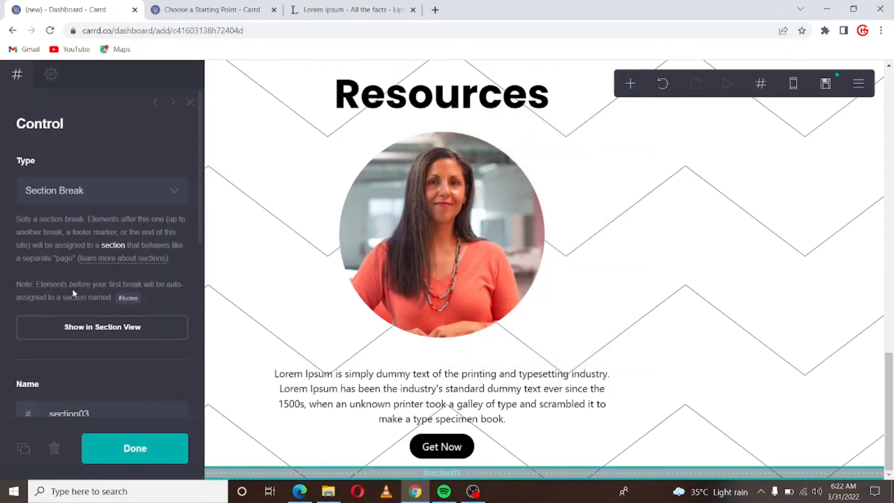
click(81, 410)
double_click(82, 410)
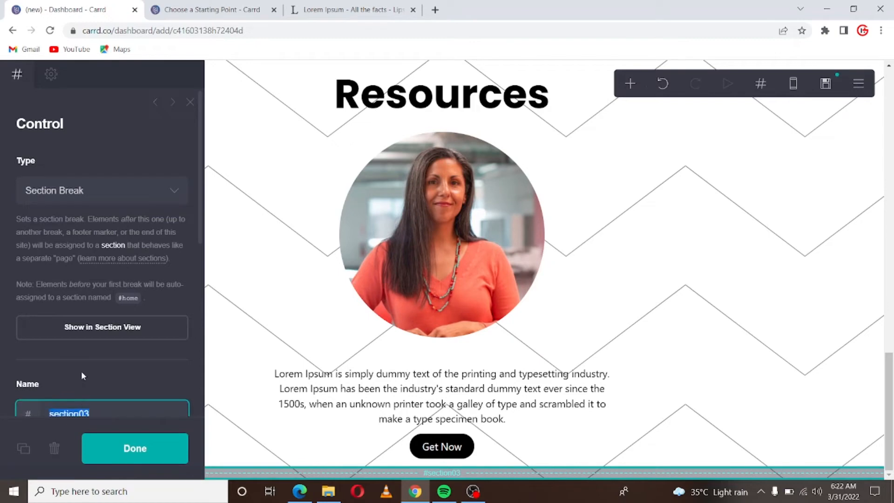
text(co)
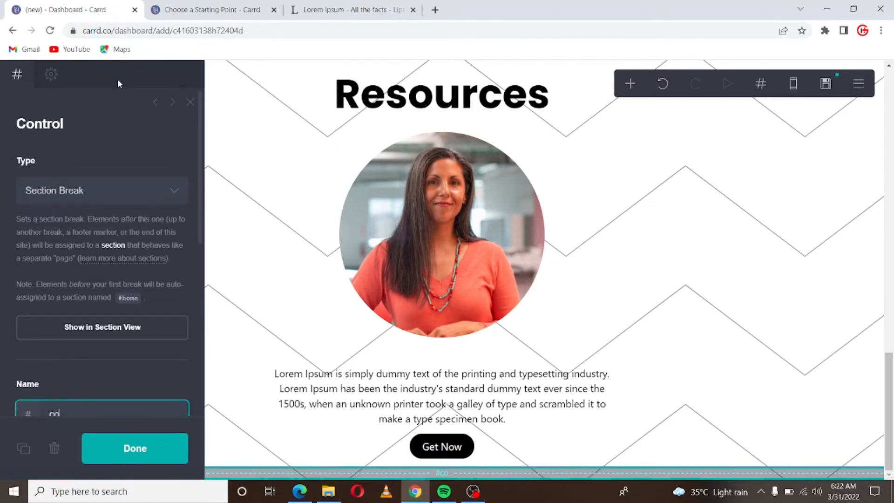
text(nta)
scroll(187, 145, down, 5)
text(ct)
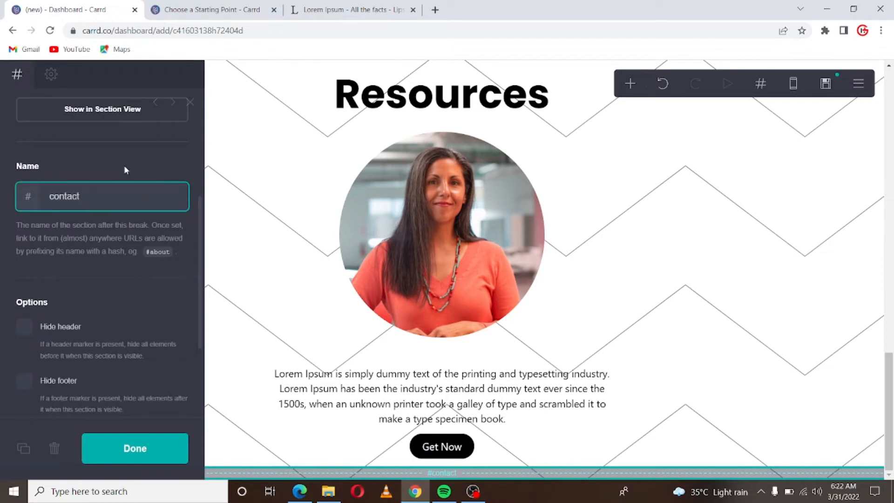
click(139, 443)
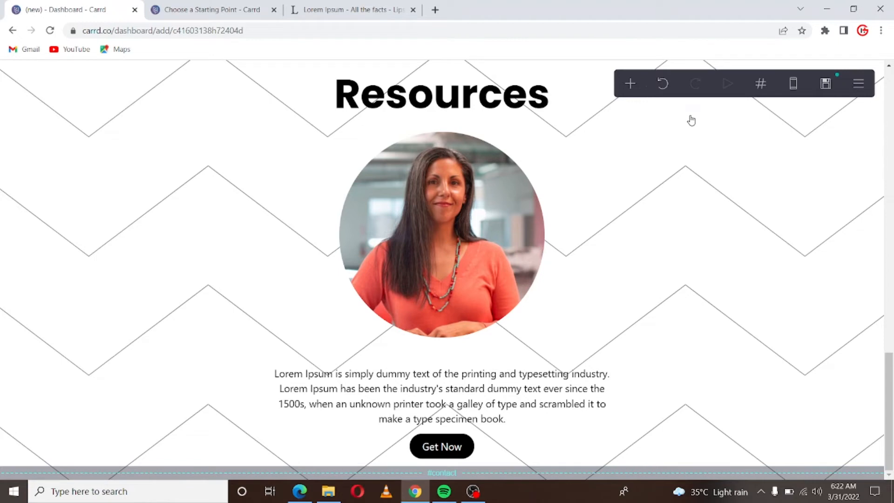
- Add a default container below the contact section break and insert a contact form inside it
click(631, 84)
click(507, 352)
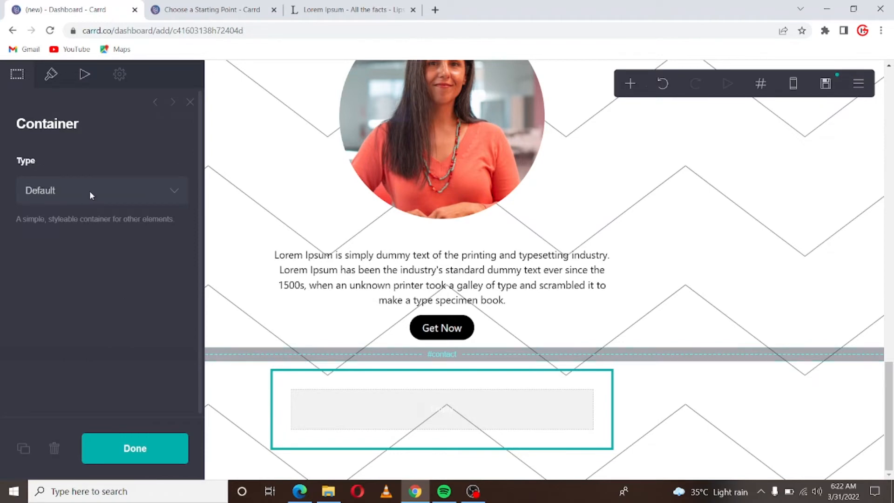
click(630, 84)
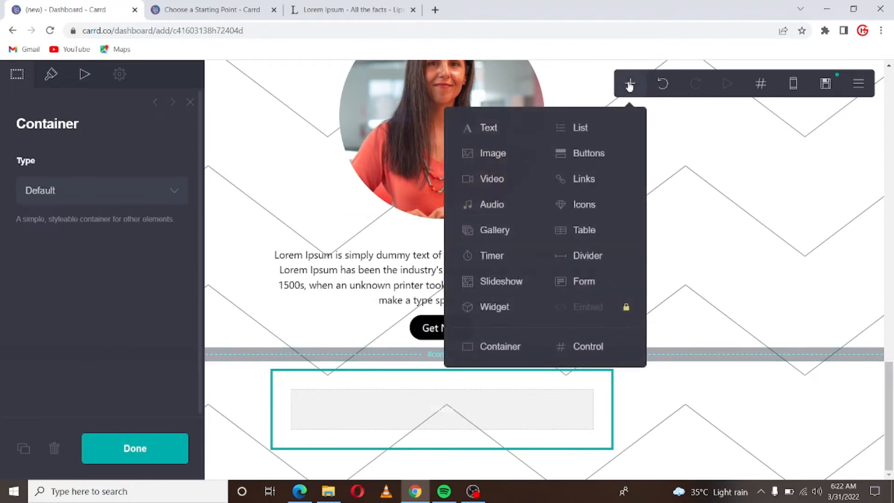
click(583, 282)
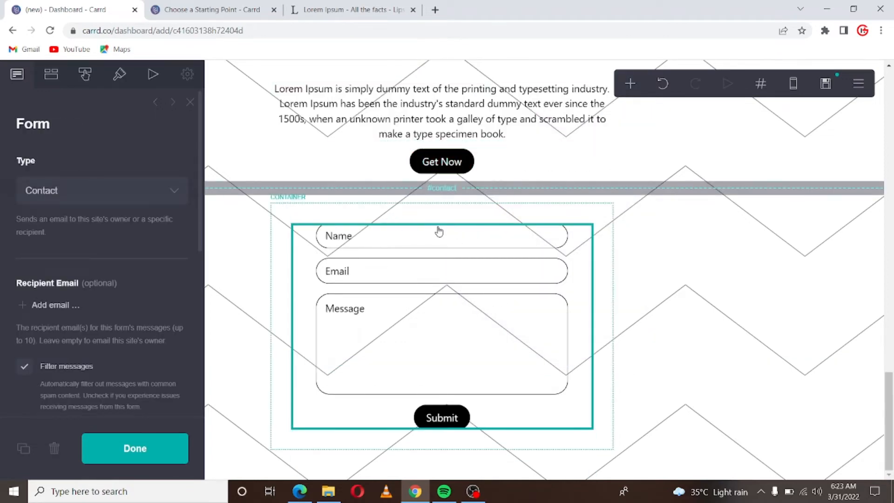
- Duplicate the Resources heading and place the copy above the form container in the contact section
scroll(501, 241, up, 12)
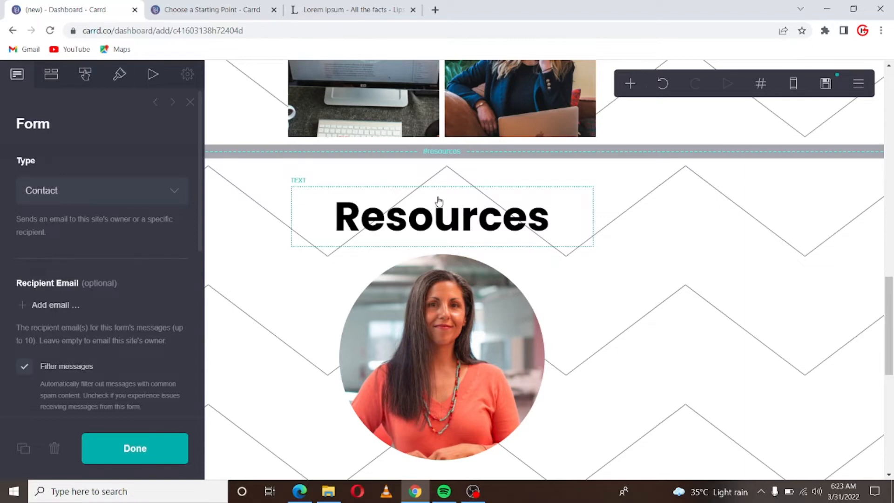
scroll(447, 186, down, 1)
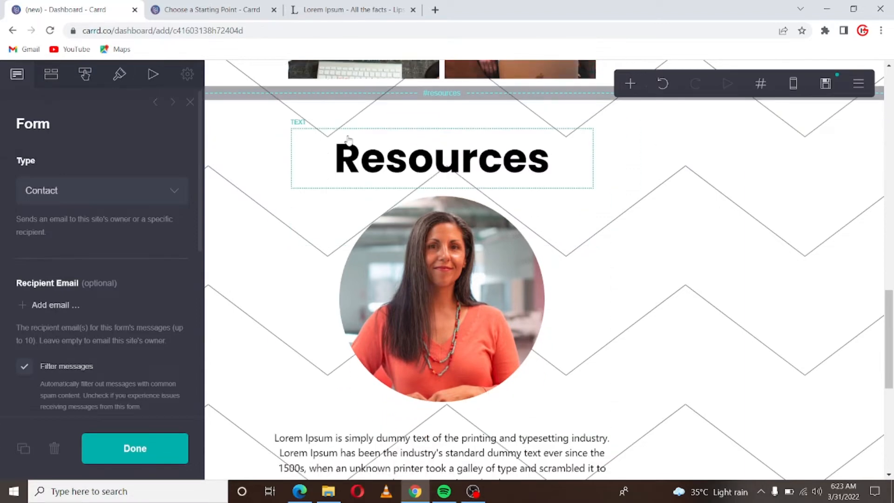
click(444, 153)
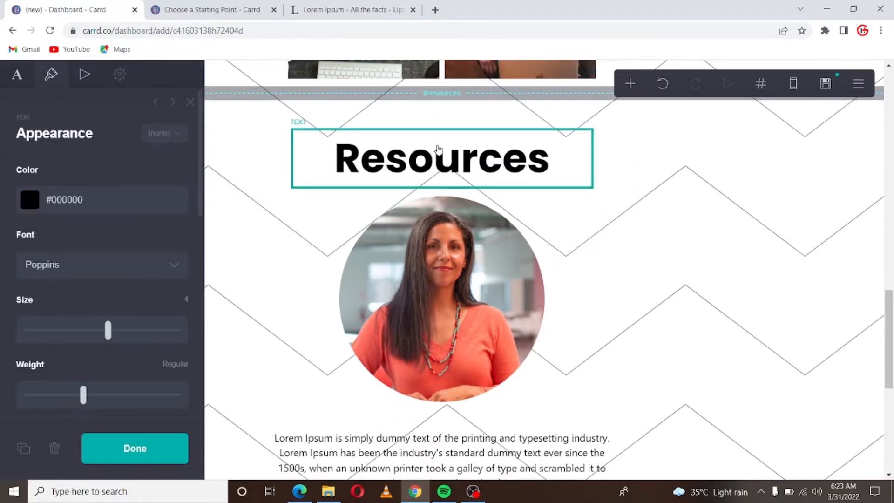
scroll(144, 199, down, 6)
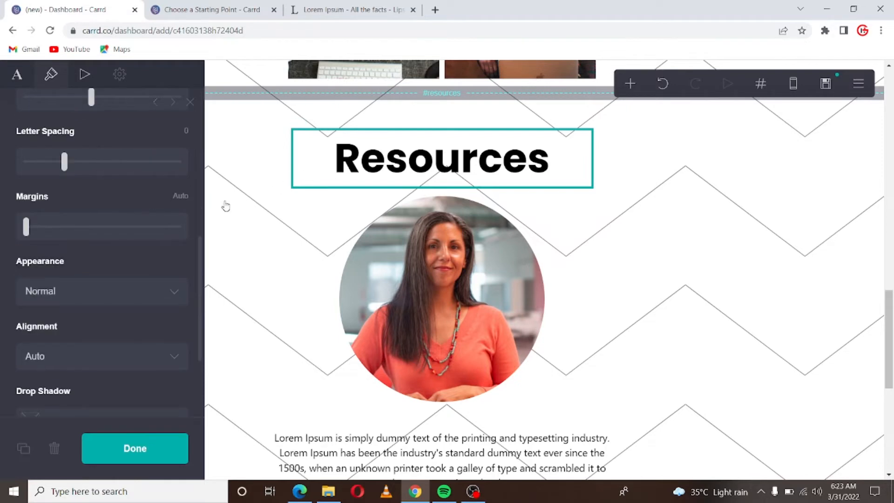
scroll(135, 250, down, 3)
click(21, 446)
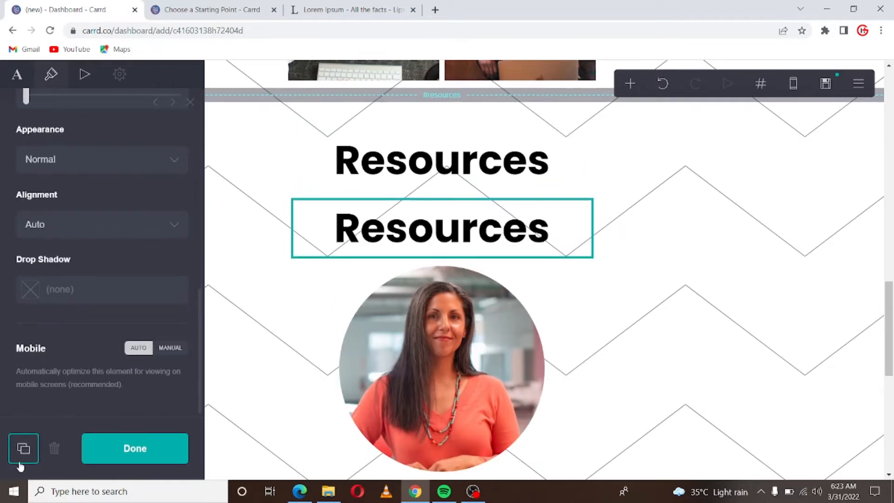
drag(433, 272, 449, 216)
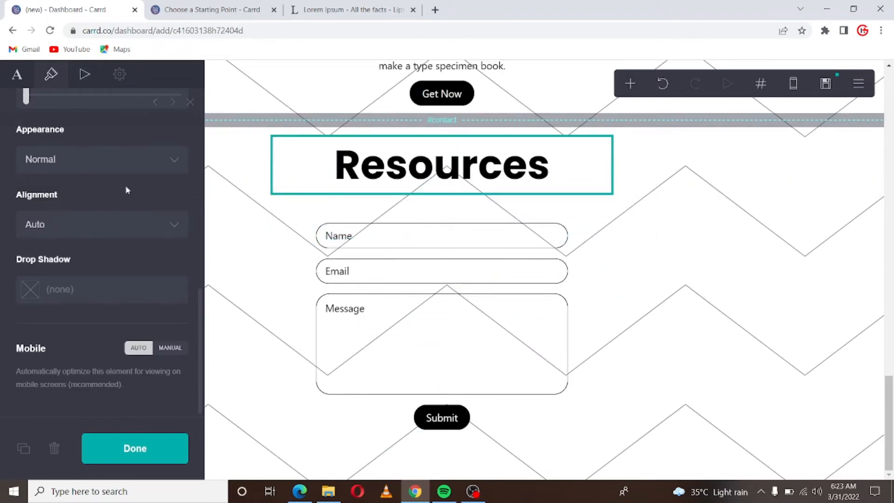
- Change the text of the copied heading above the form to a bold "Contact"
click(438, 173)
click(16, 72)
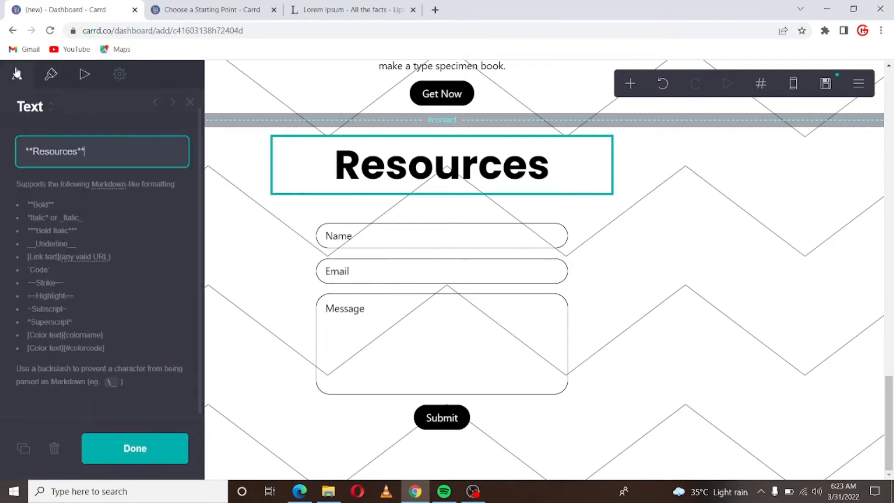
double_click(60, 154)
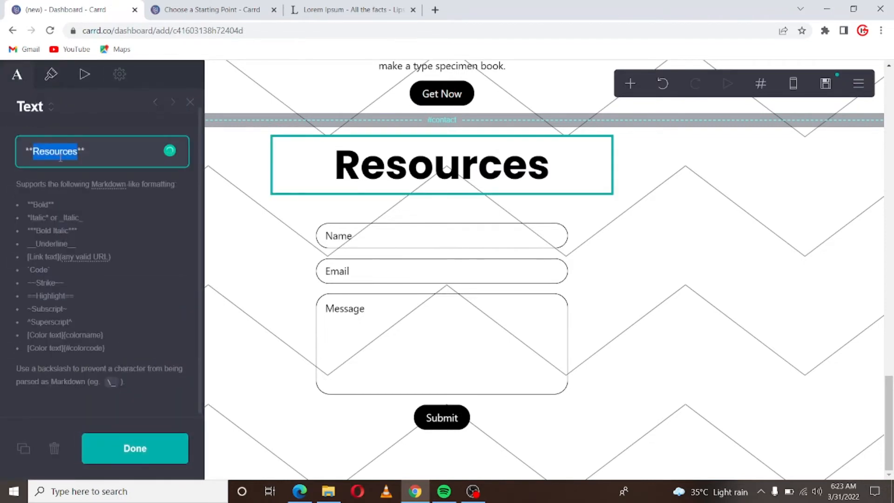
text(Contac)
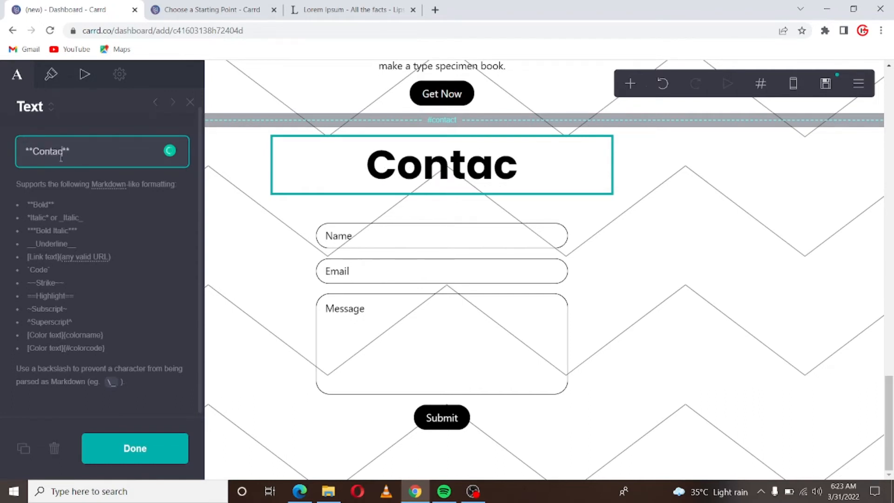
text(t)
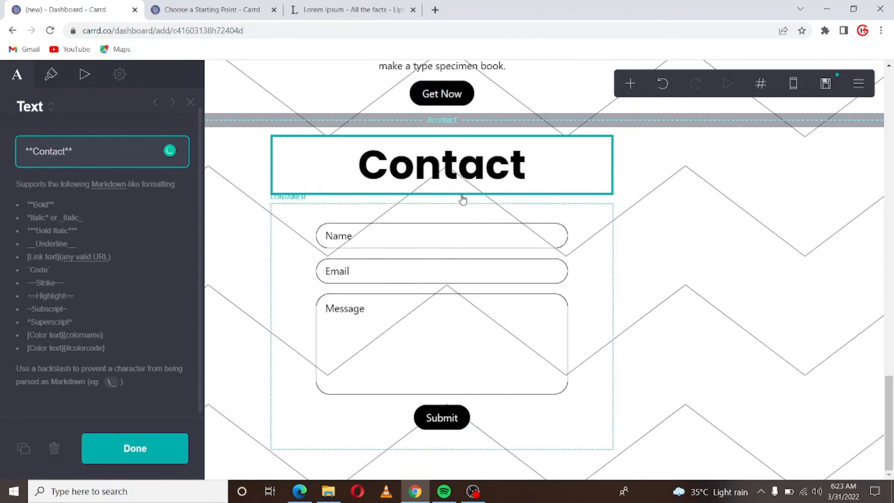
click(683, 181)
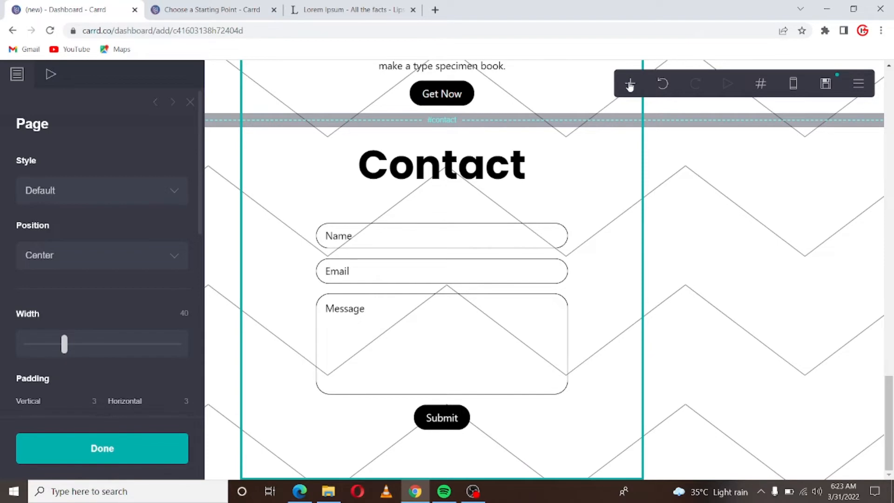
- Duplicate the divider from the Courses section and place the copy between the Contact heading and the form
scroll(568, 124, up, 8)
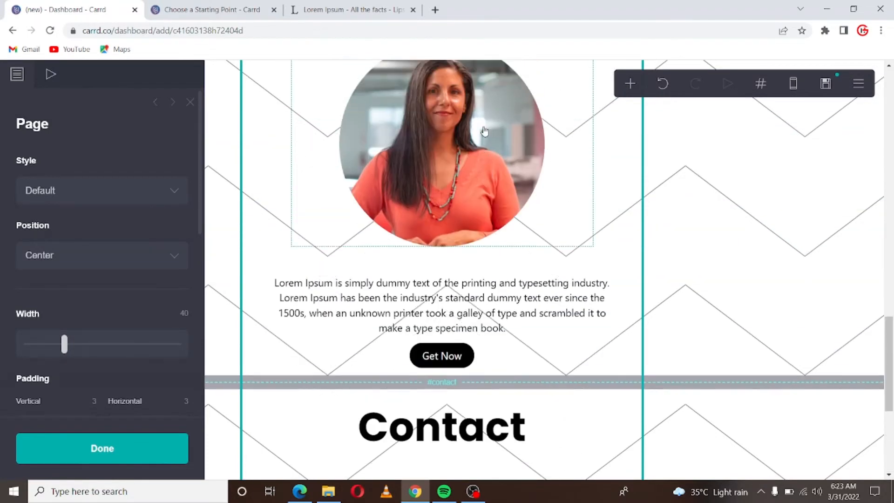
scroll(467, 139, up, 8)
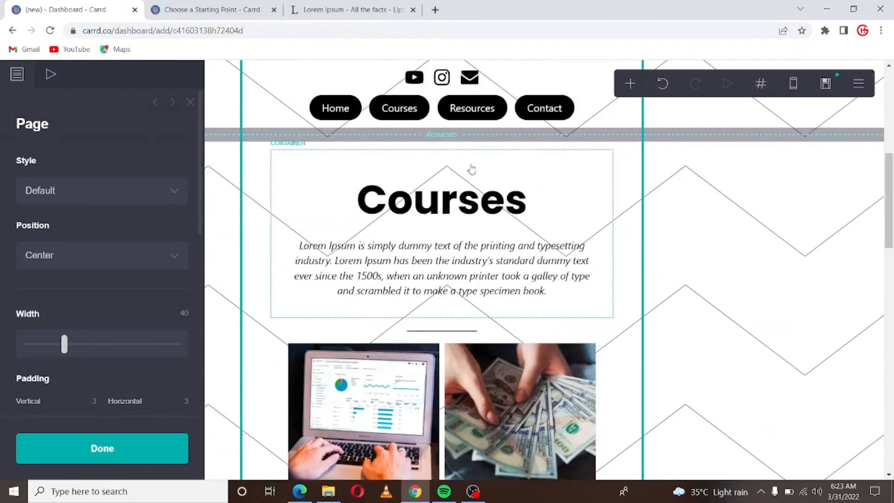
click(454, 332)
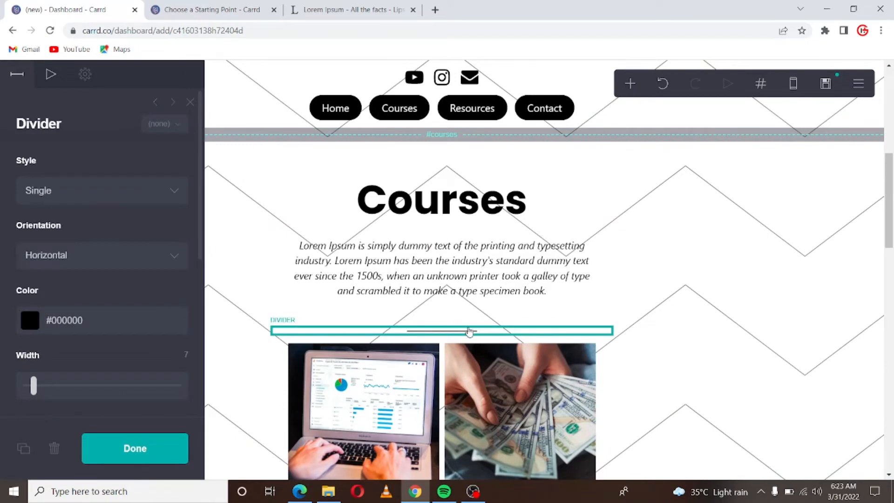
click(28, 445)
drag(441, 273, 438, 210)
click(696, 179)
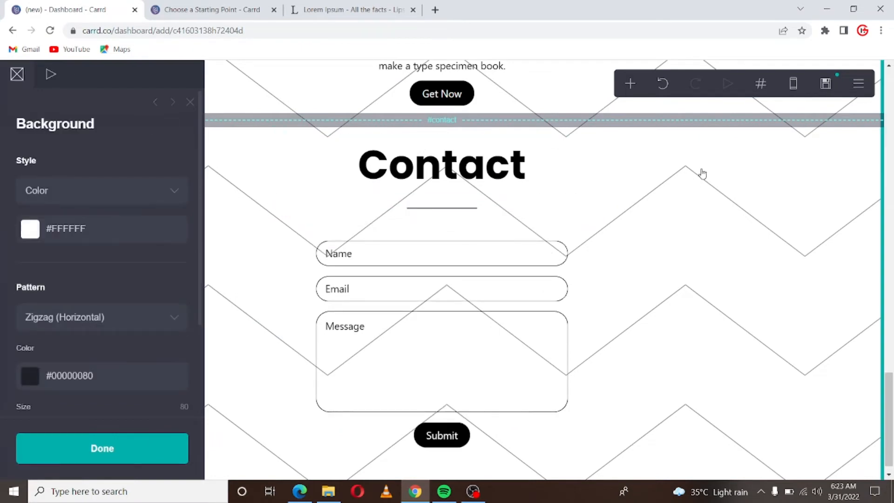
- Fill in the contact form's recipient email with the suggested address
click(400, 259)
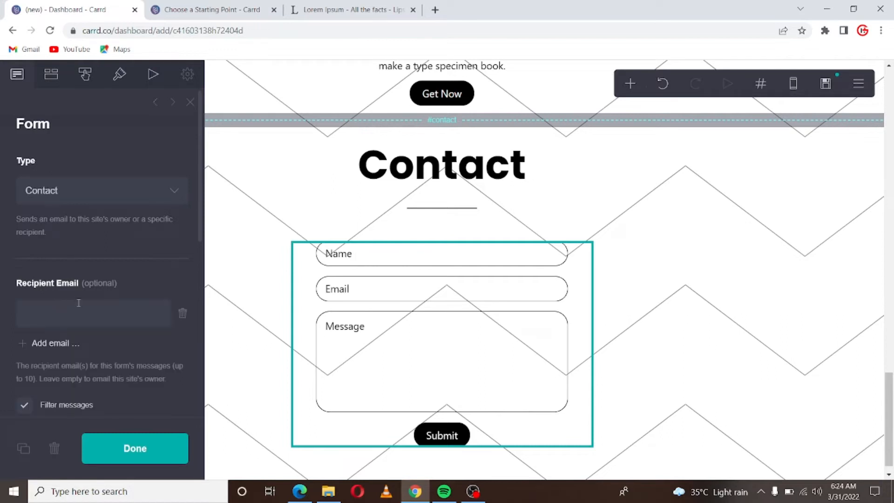
click(79, 303)
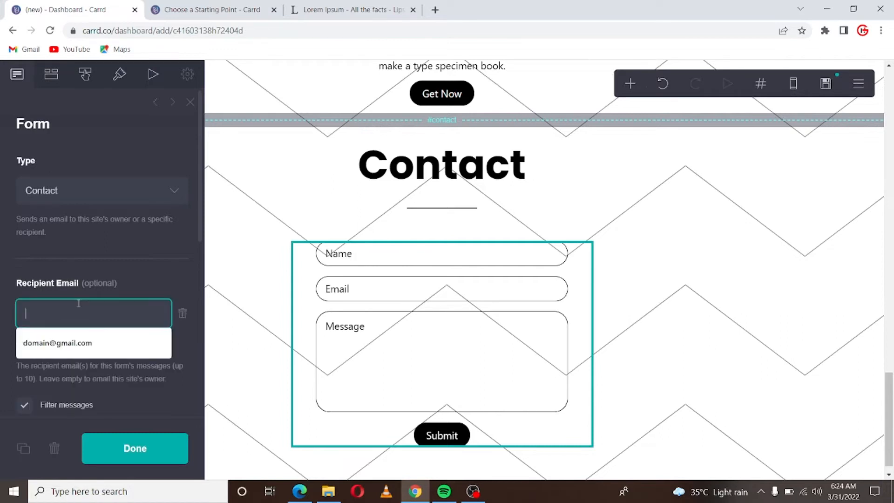
click(41, 350)
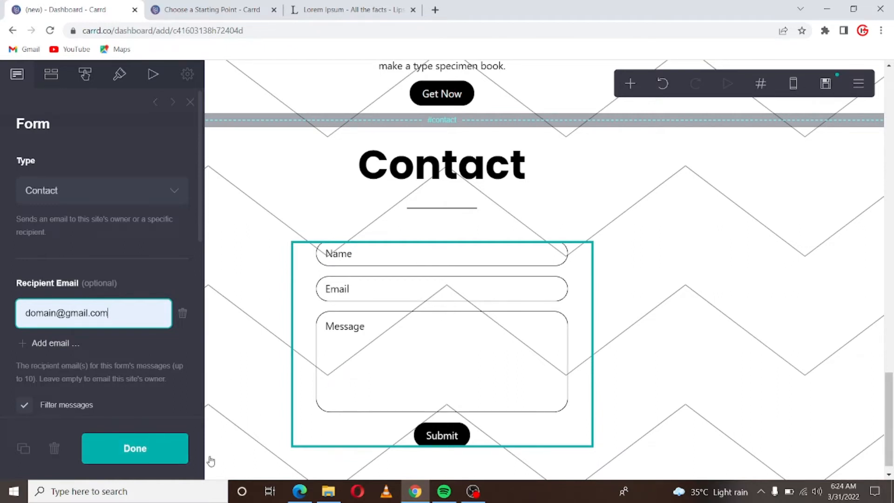
click(165, 447)
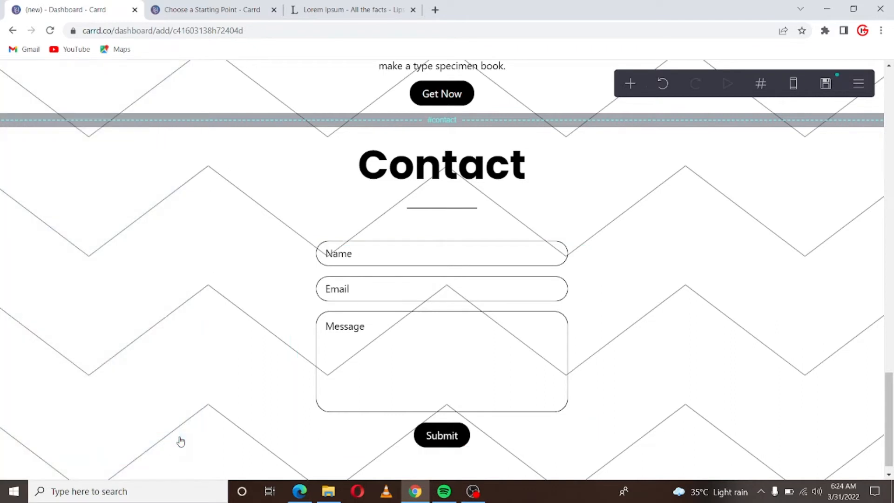
- Try adding optional Company Name and Phone Number fields to the contact form
click(447, 281)
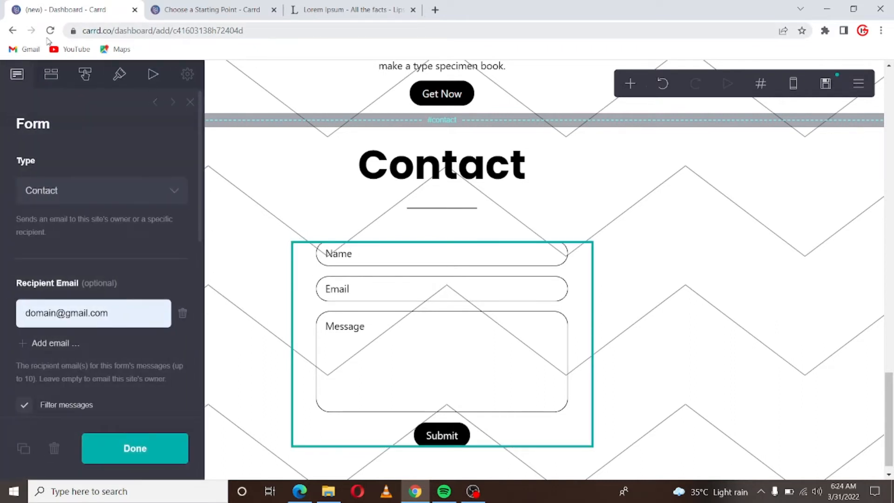
click(50, 74)
scroll(104, 219, down, 3)
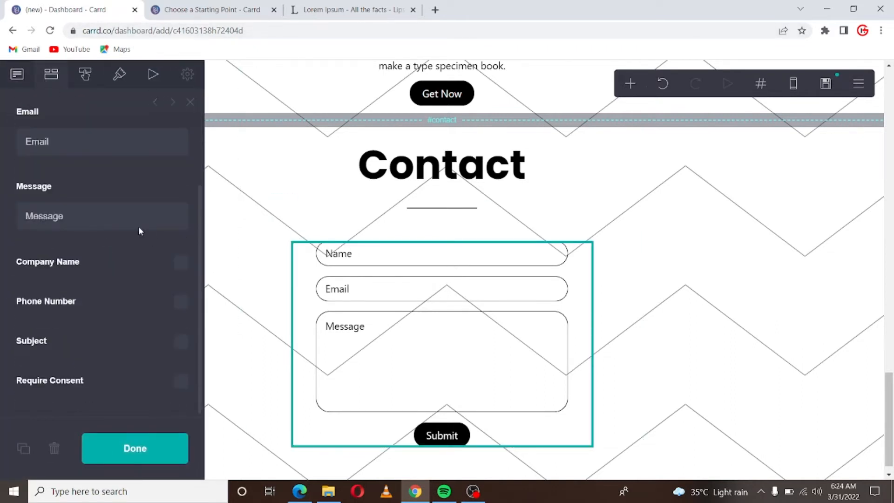
click(181, 262)
click(181, 365)
scroll(183, 376, down, 3)
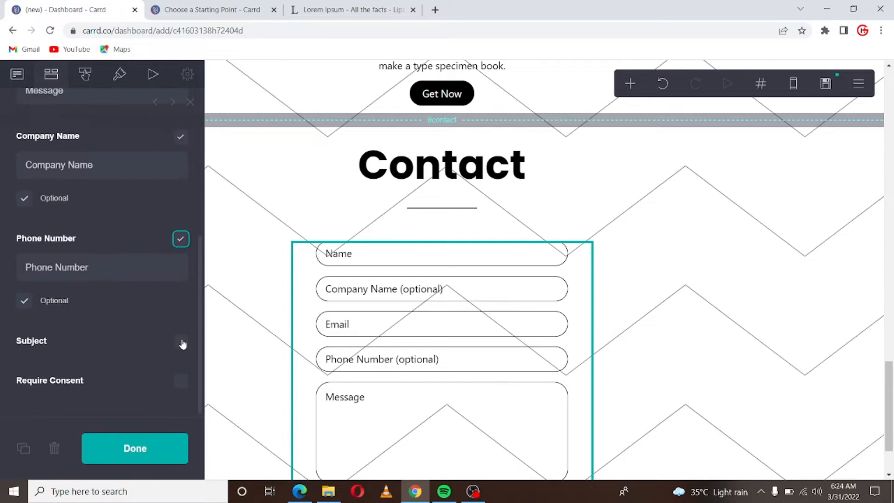
- Remove the Phone Number and Company Name fields from the contact form
click(181, 239)
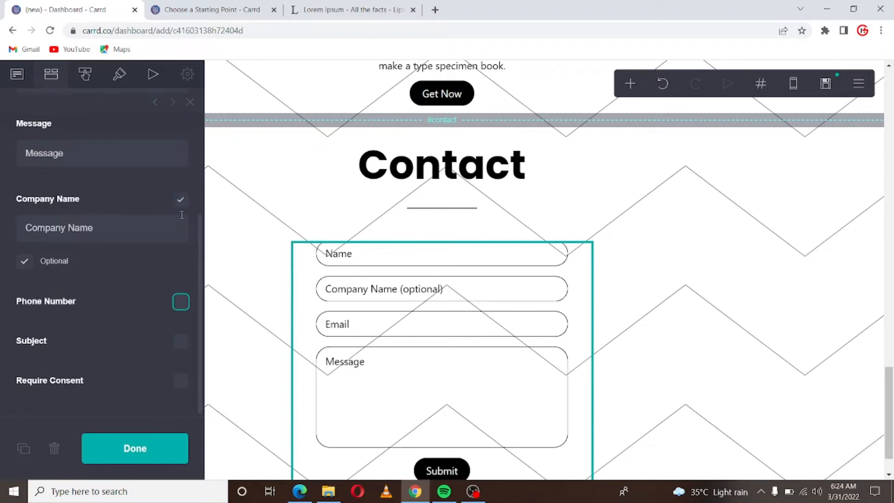
click(181, 202)
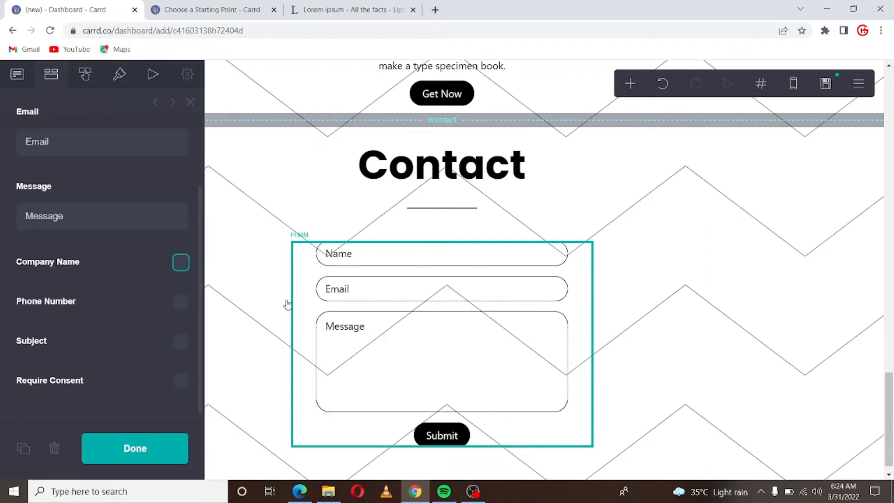
scroll(184, 206, up, 3)
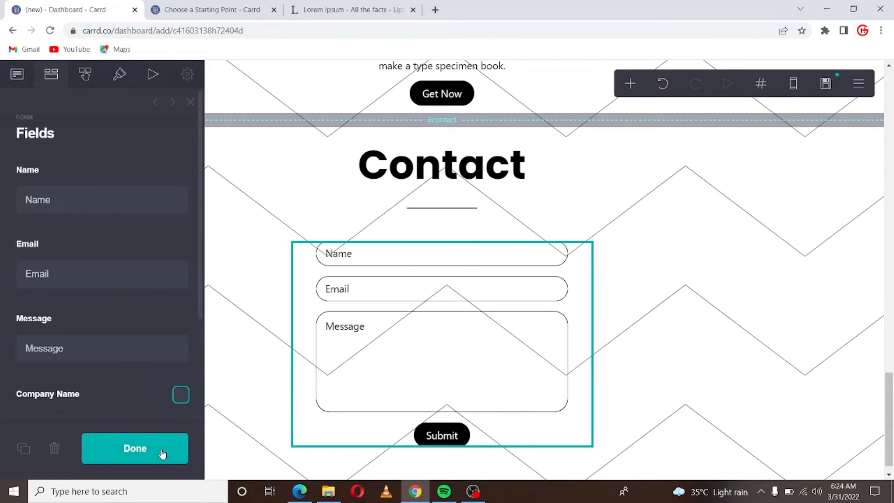
click(161, 454)
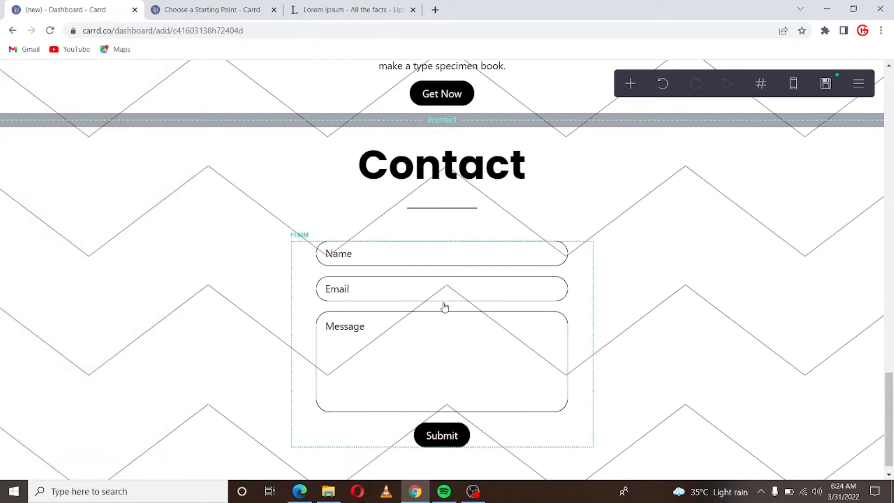
- Review the whole page layout, from the contact form through the Courses section to the logo header
scroll(443, 308, up, 3)
scroll(445, 305, down, 3)
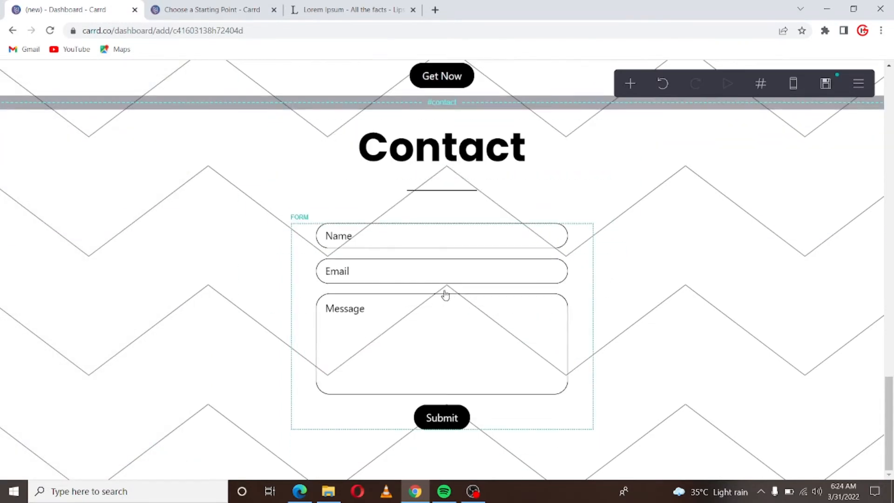
scroll(446, 294, up, 8)
scroll(449, 284, up, 15)
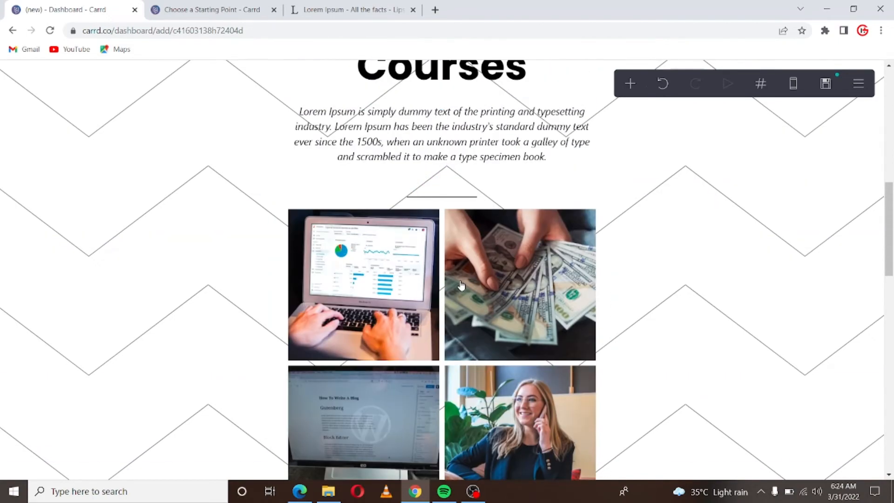
scroll(463, 271, down, 20)
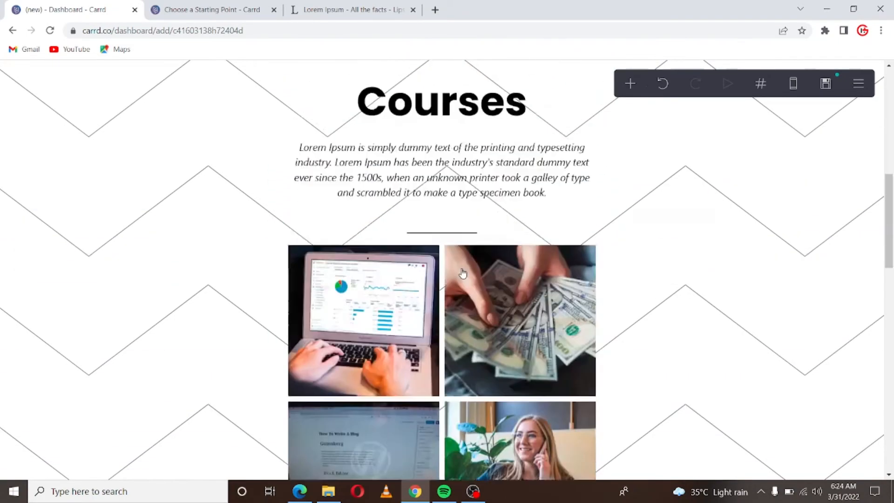
scroll(463, 274, down, 4)
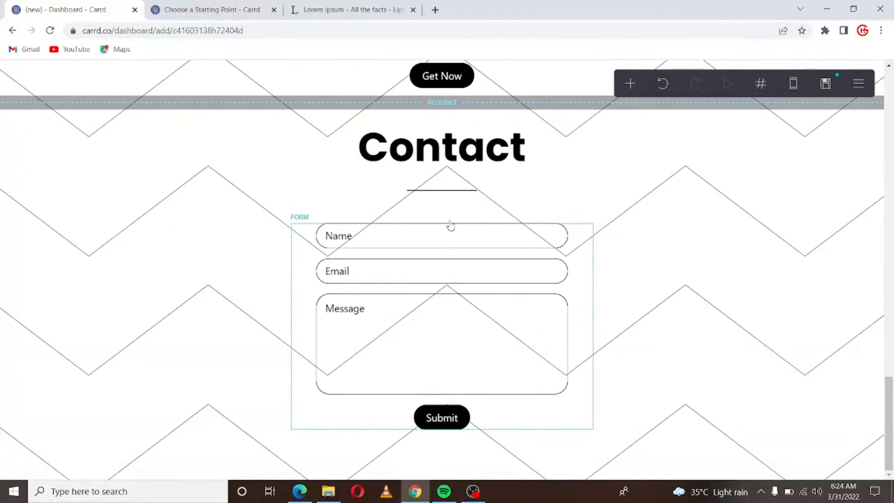
scroll(447, 196, up, 6)
scroll(449, 209, up, 12)
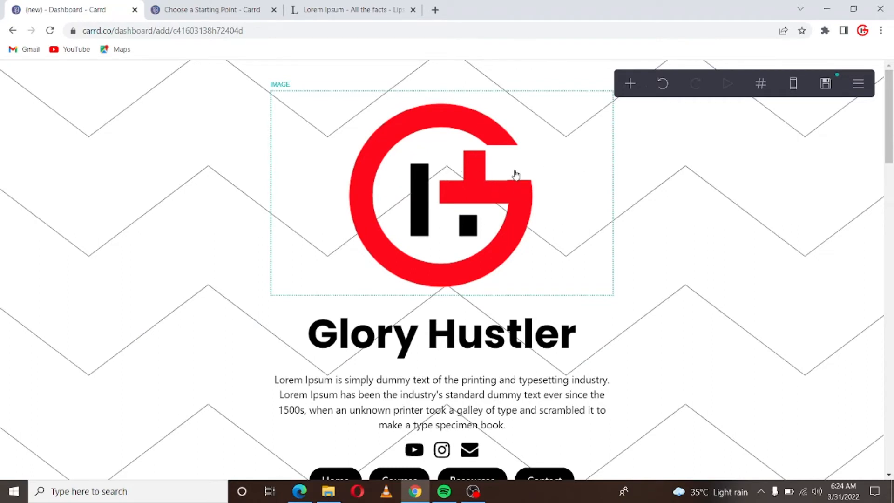
click(435, 298)
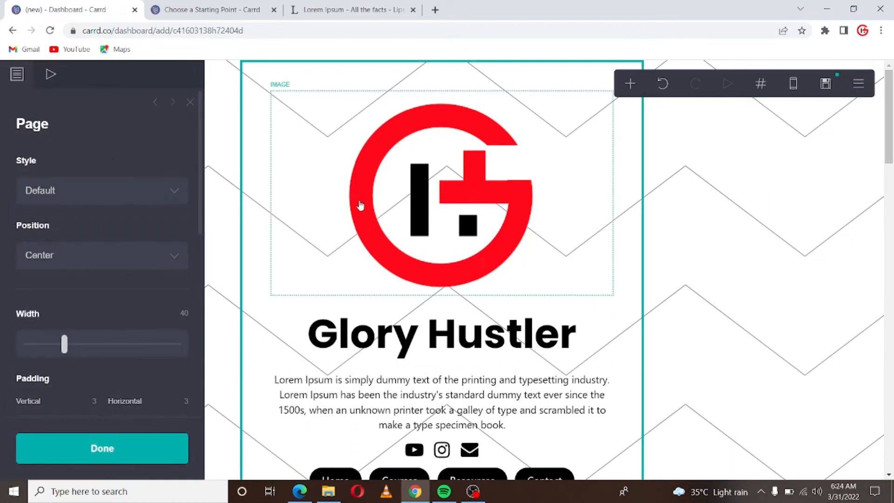
- Set the logo image's On Visible animation to Fade In and finish editing the image
scroll(393, 218, down, 2)
click(445, 176)
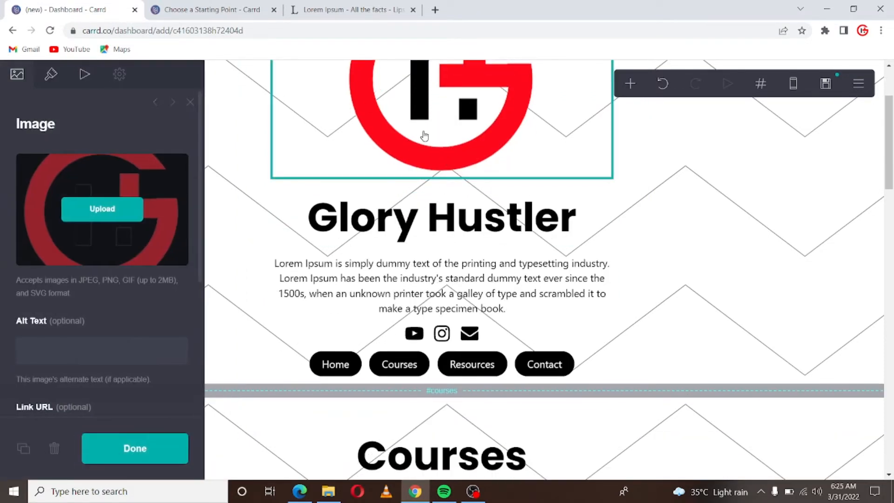
scroll(474, 184, up, 3)
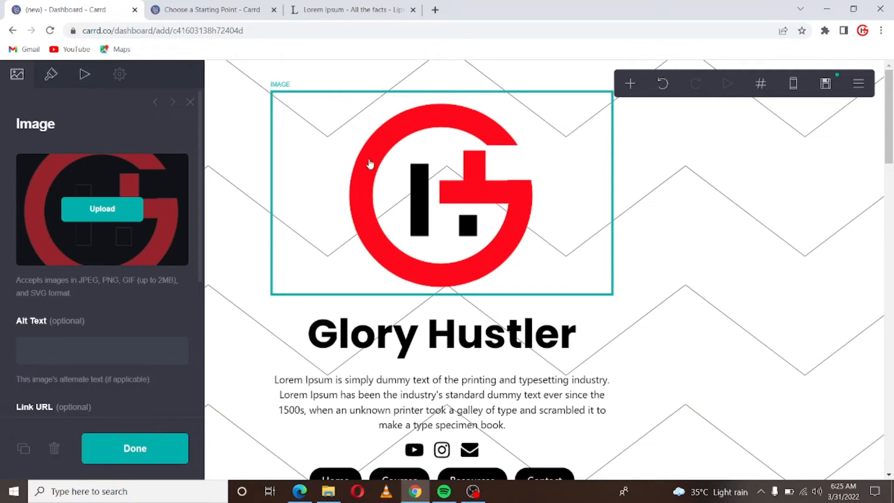
click(85, 75)
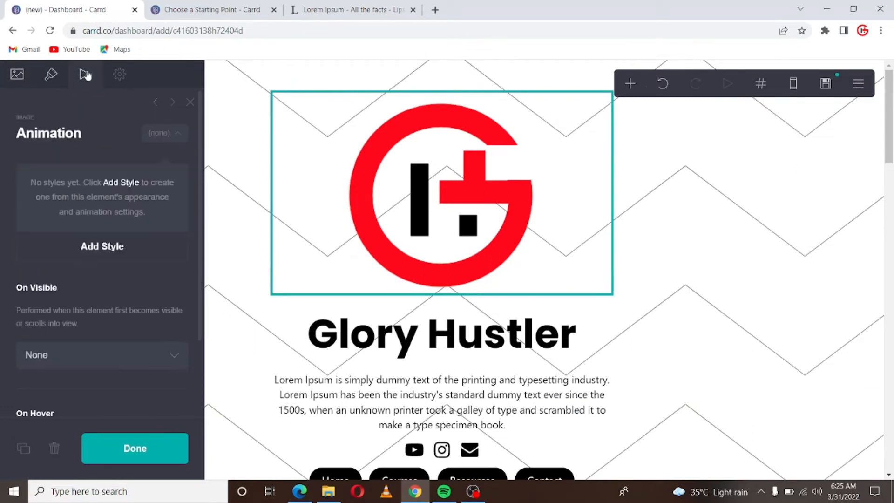
click(17, 78)
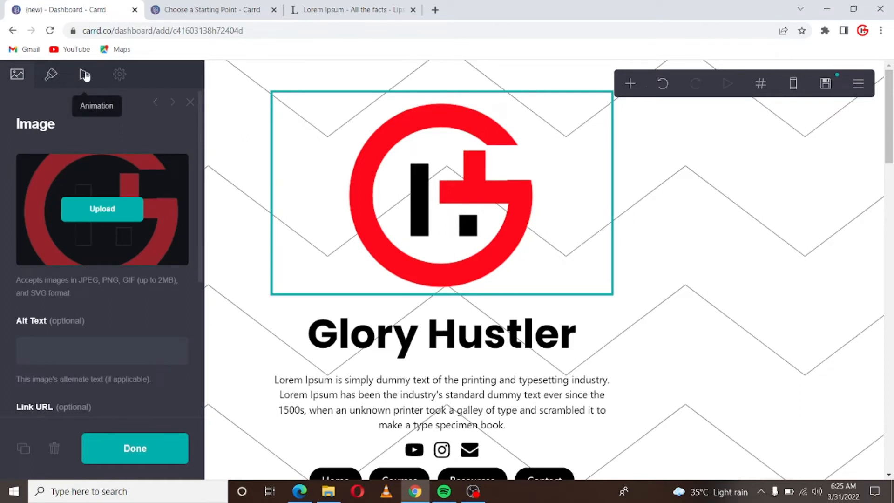
click(85, 75)
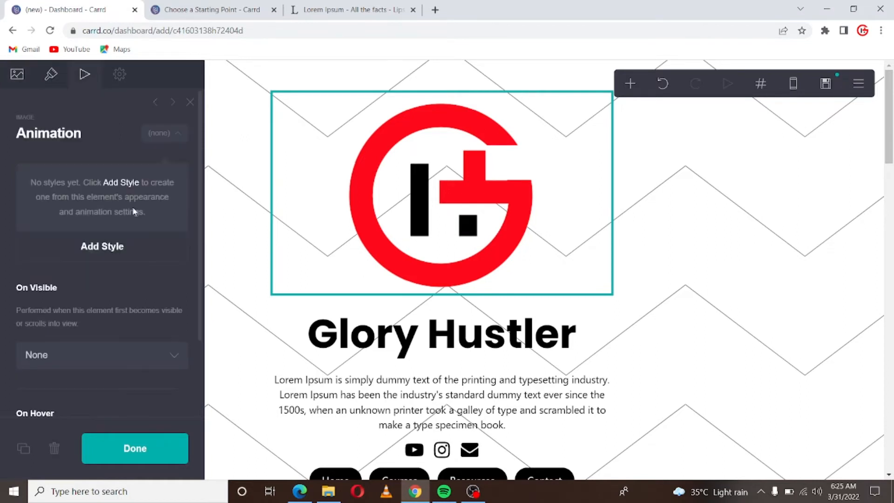
scroll(71, 245, down, 2)
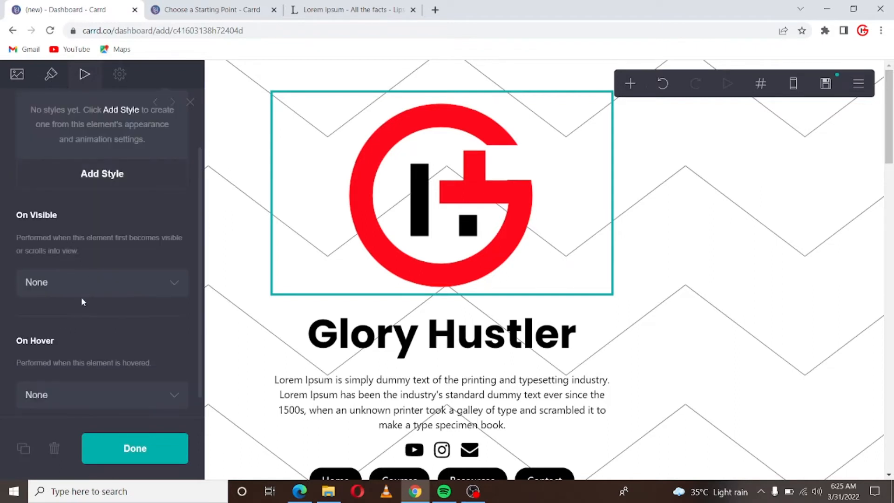
scroll(110, 224, up, 2)
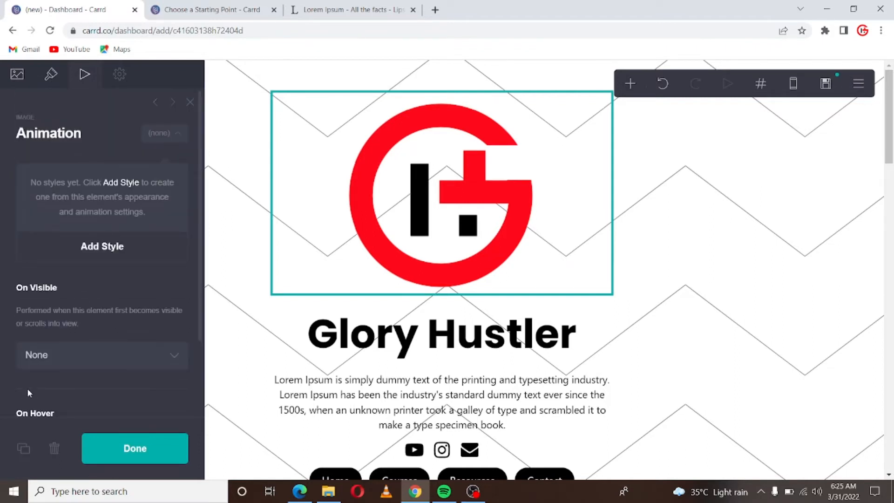
click(58, 360)
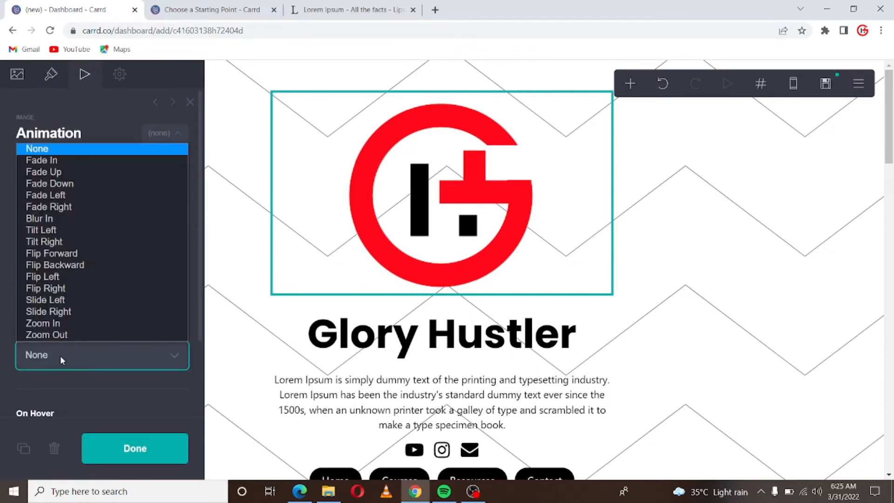
click(57, 164)
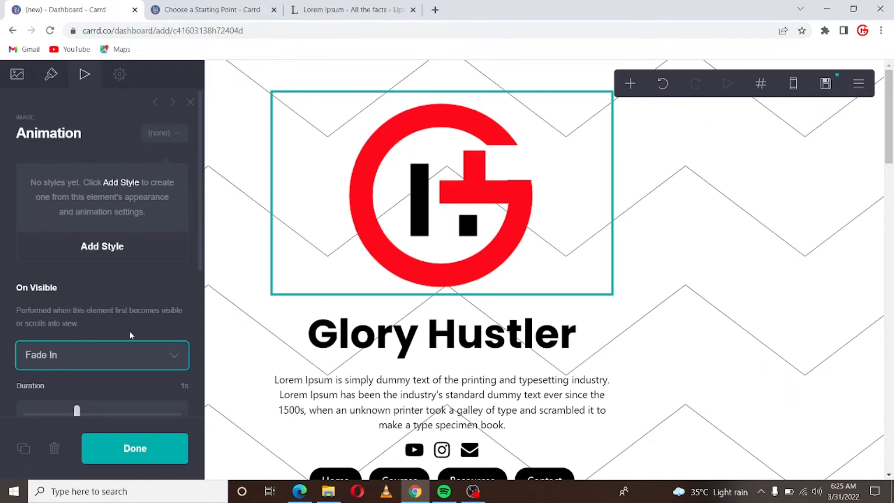
click(124, 445)
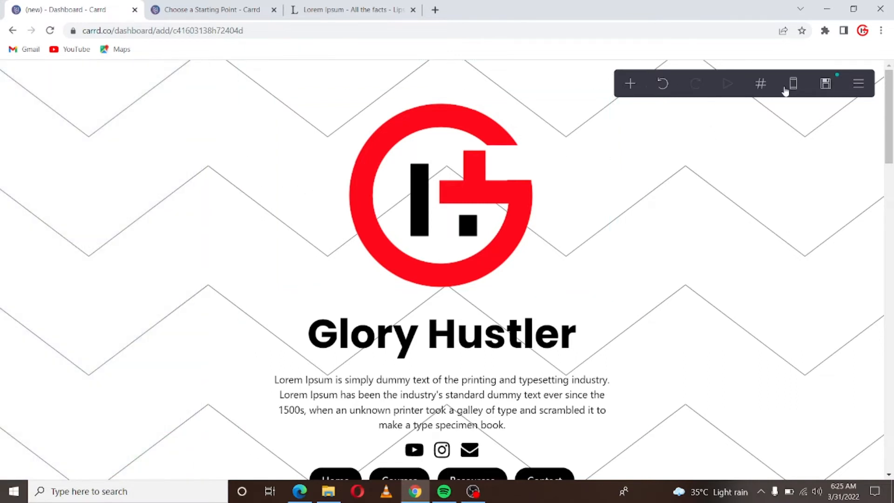
- Switch to the mobile view and reduce the Resources heading's size to 3.375 so it fits on one line
click(855, 85)
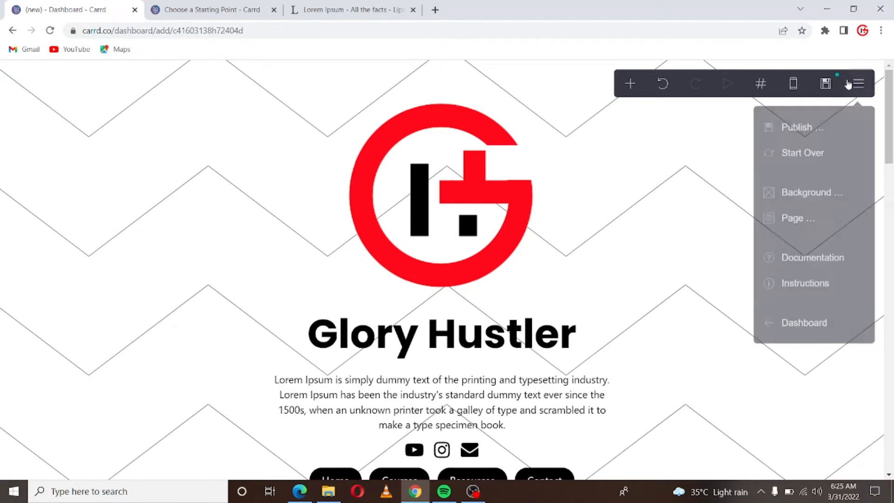
click(855, 85)
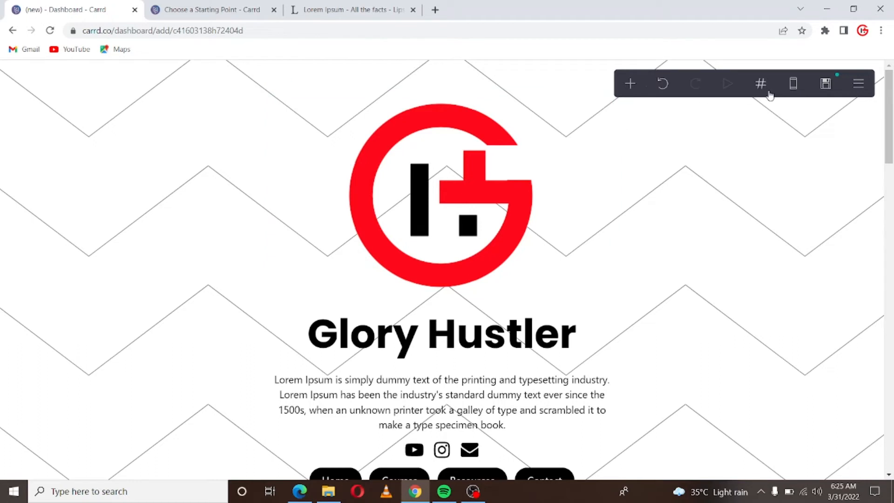
click(793, 86)
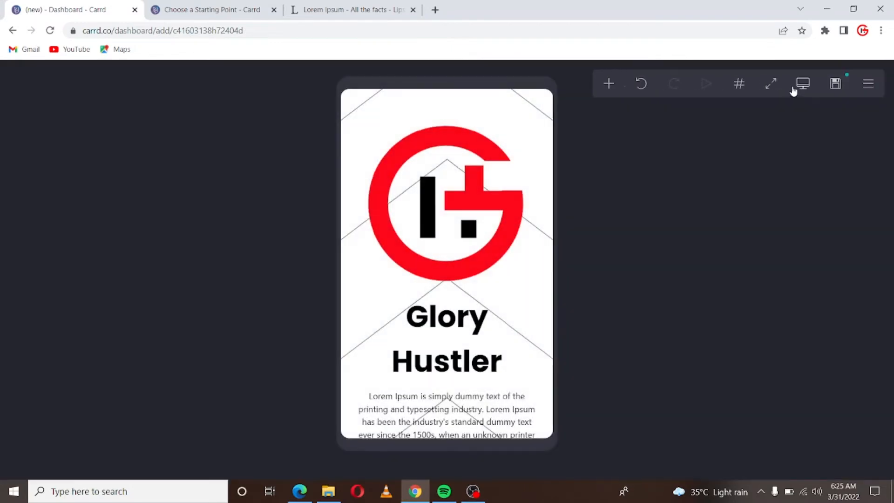
scroll(468, 213, down, 13)
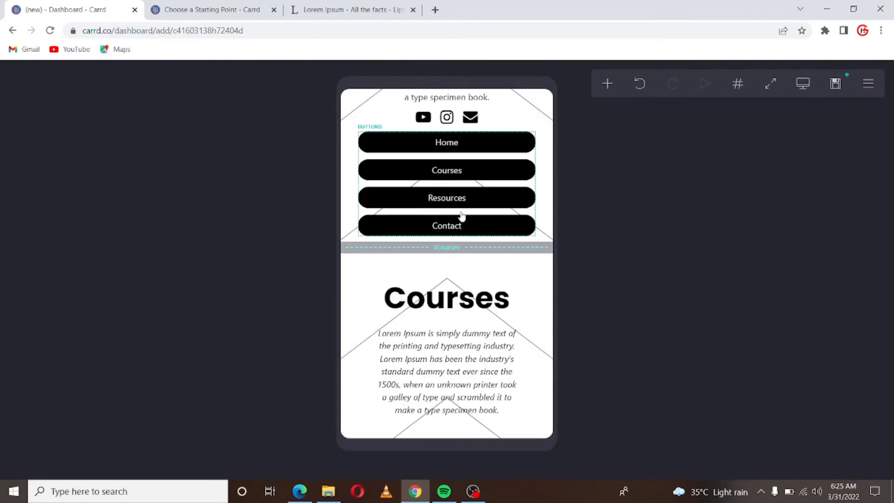
scroll(461, 223, down, 6)
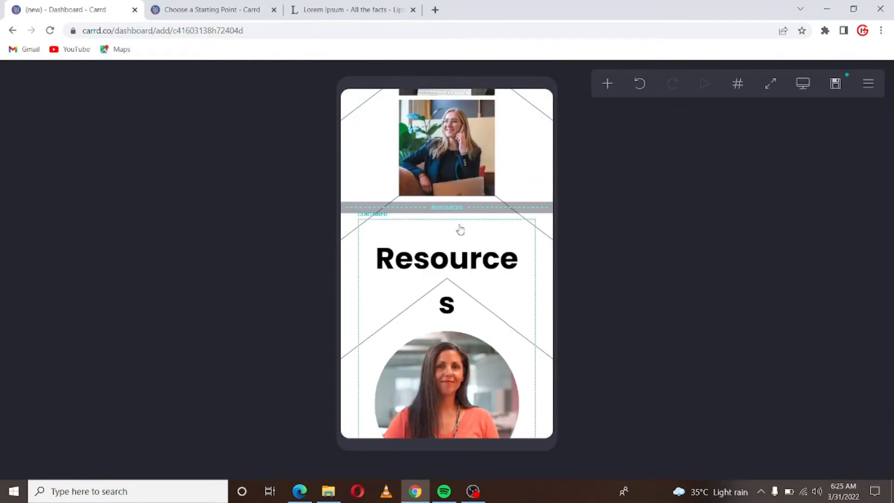
click(468, 289)
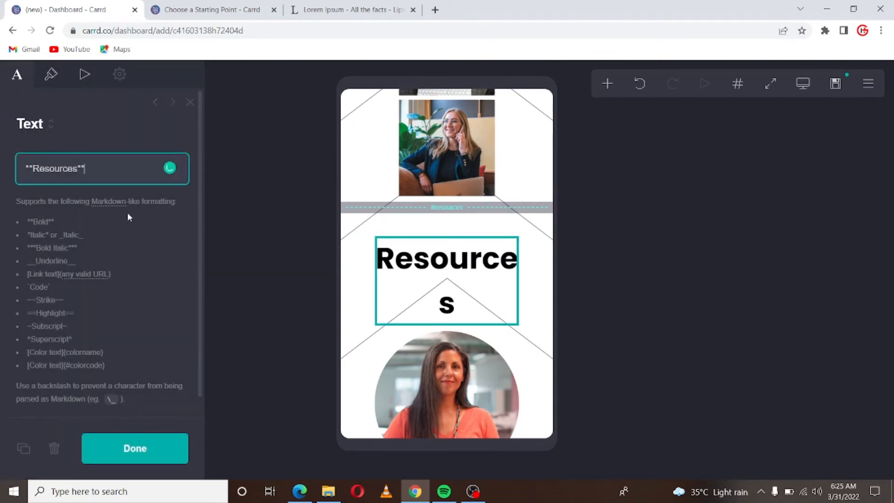
click(51, 83)
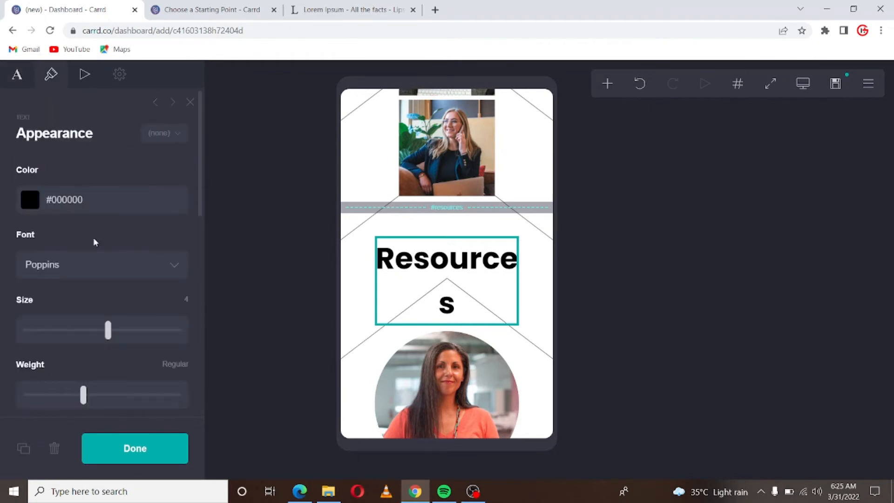
scroll(103, 260, down, 3)
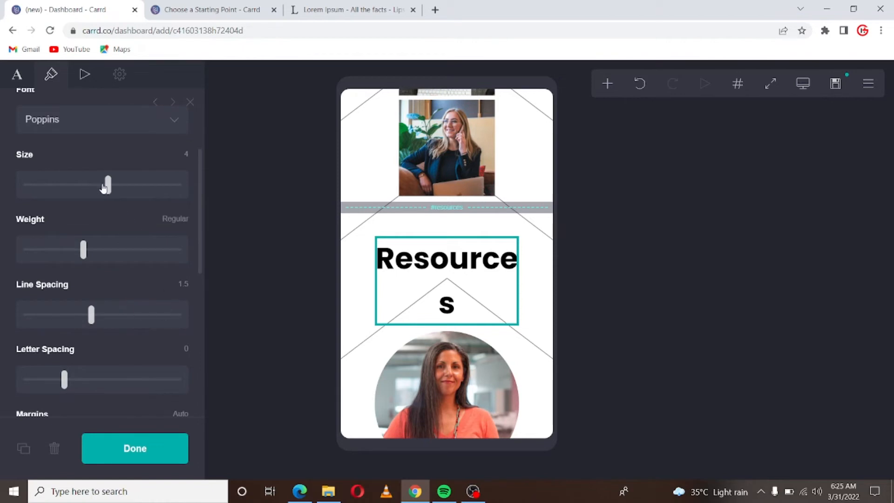
drag(107, 187, 94, 185)
- Check the mobile layout from the Contact section up to the logo, finish editing the heading, and return to the desktop view
scroll(467, 223, down, 10)
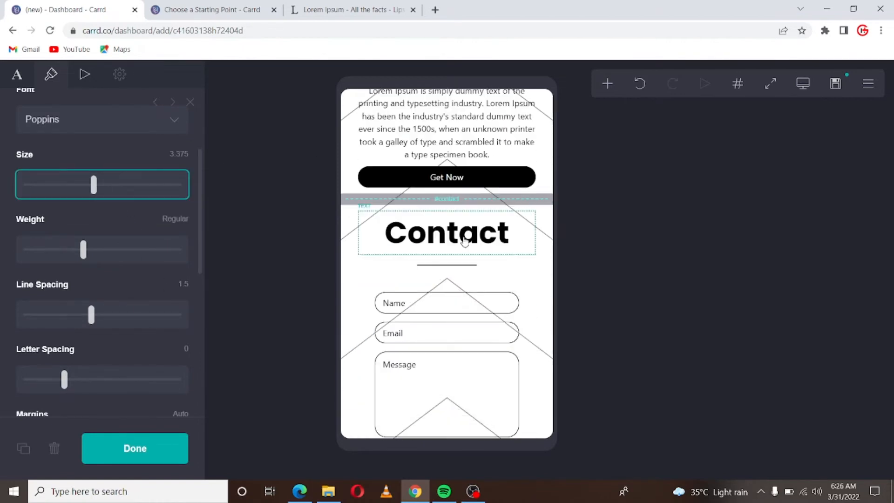
scroll(467, 245, up, 15)
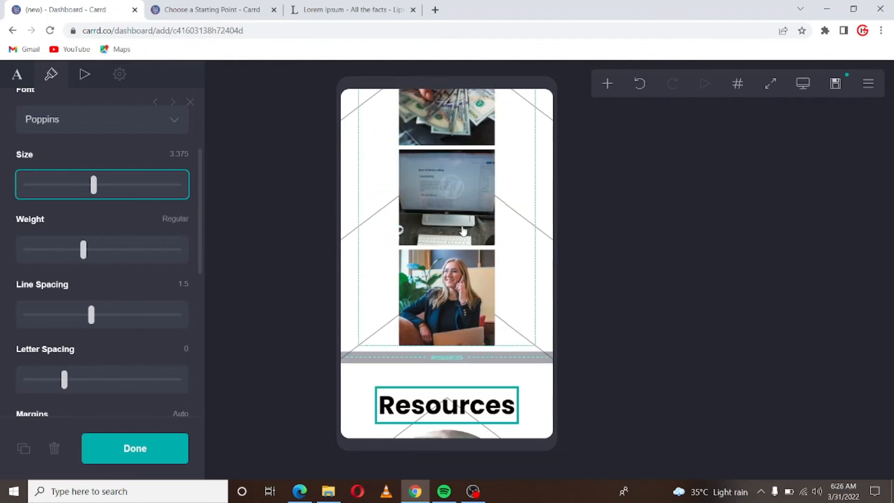
scroll(465, 221, up, 10)
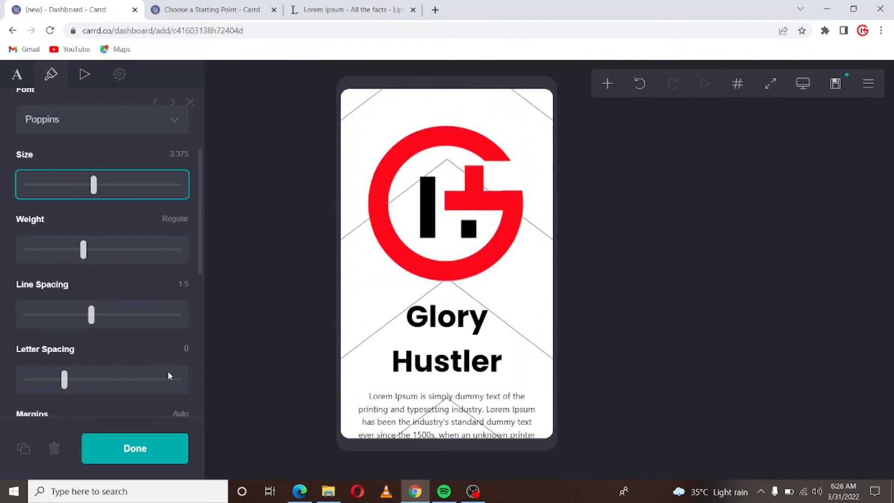
click(132, 463)
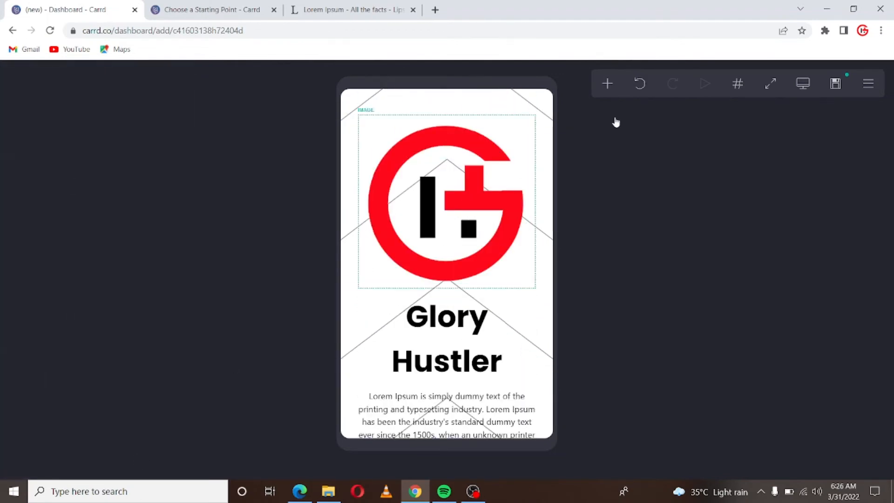
click(804, 89)
scroll(461, 107, down, 2)
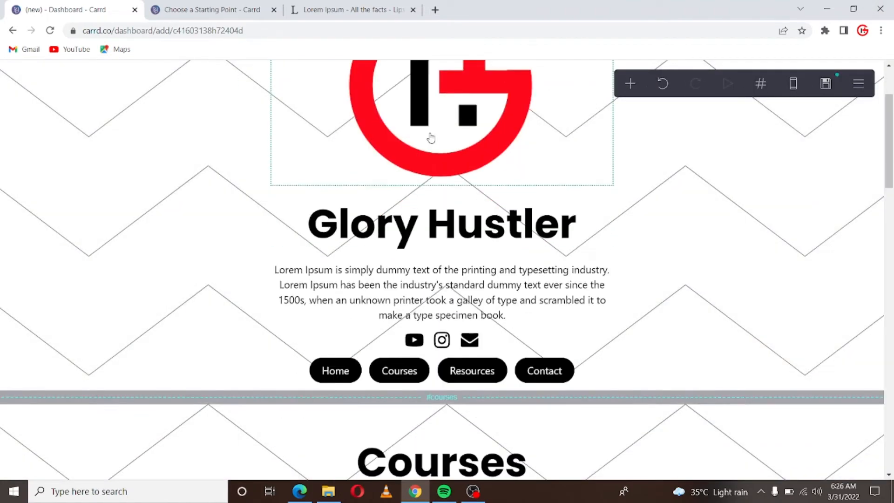
scroll(465, 98, up, 1)
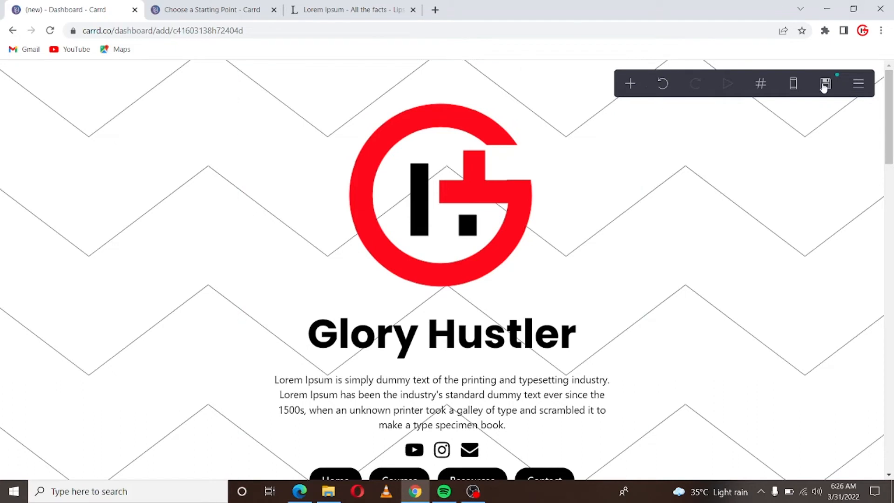
- Set the On Visible animation of the round portrait image in the Resources section to Slide Right
click(420, 186)
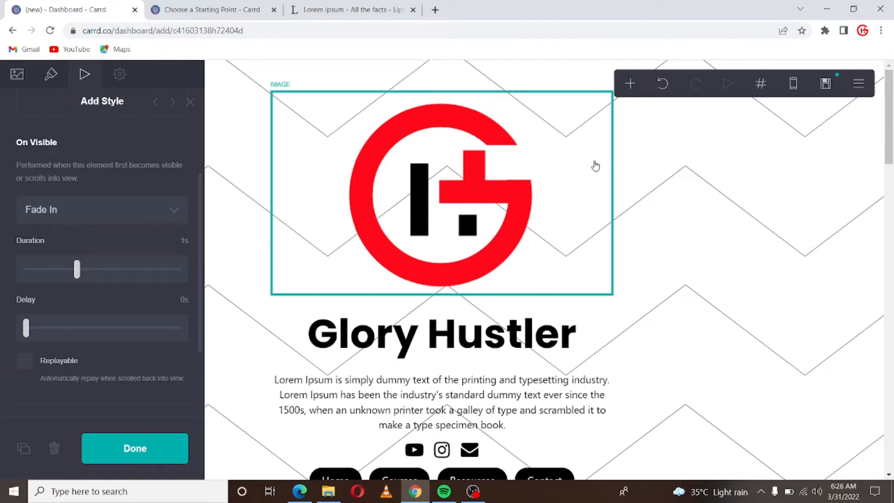
click(233, 125)
scroll(418, 231, down, 15)
scroll(473, 239, down, 3)
scroll(473, 228, up, 4)
click(451, 106)
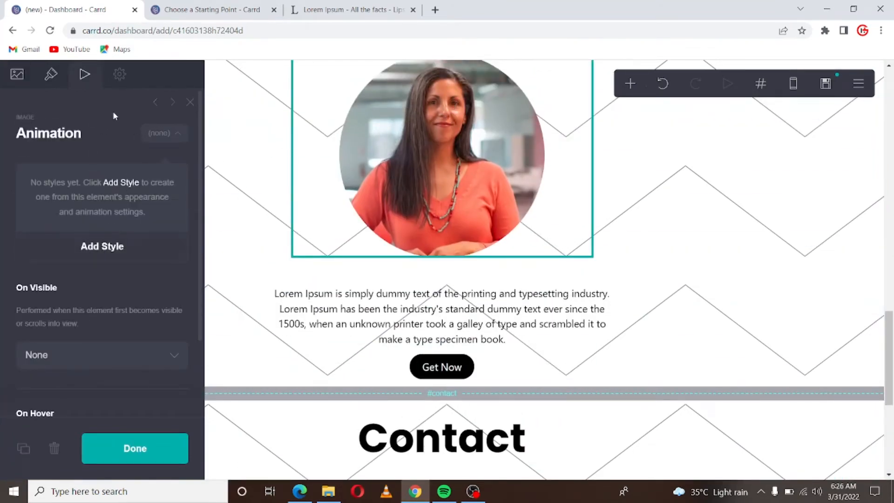
click(73, 358)
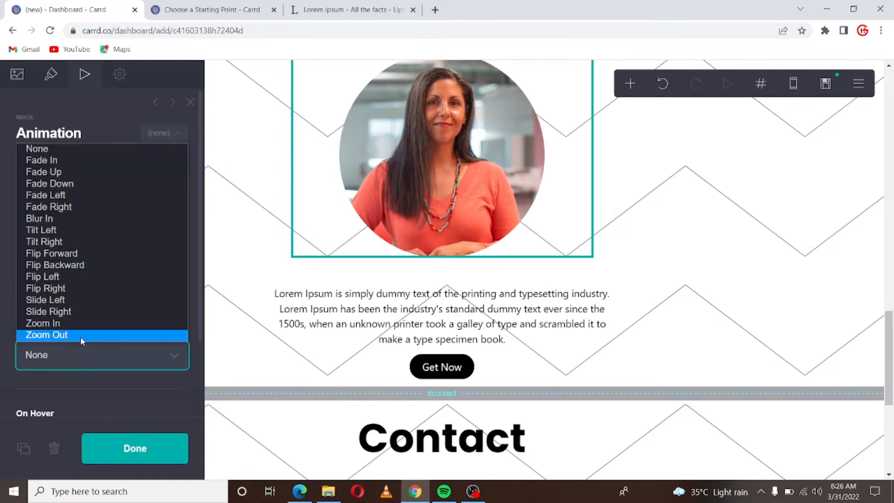
click(78, 312)
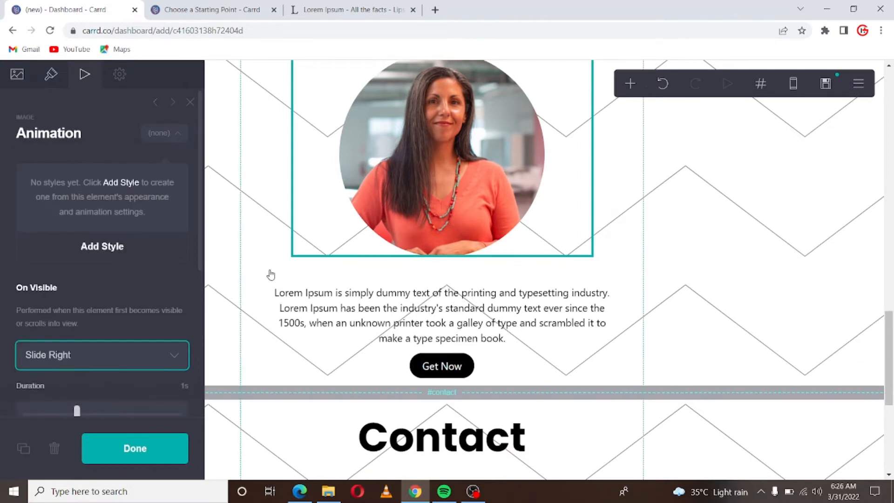
- Choose Fade In as the contact form's button hover animation and finish editing the form
scroll(391, 229, down, 6)
click(473, 240)
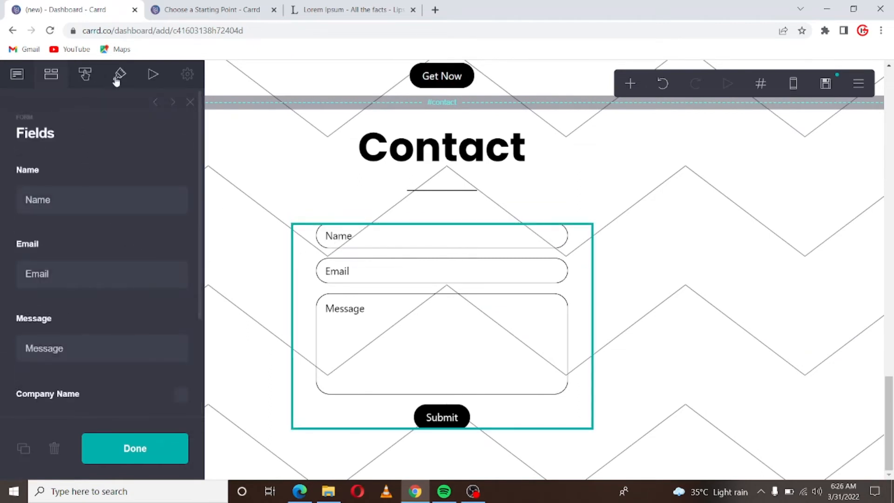
click(148, 72)
scroll(66, 303, down, 1)
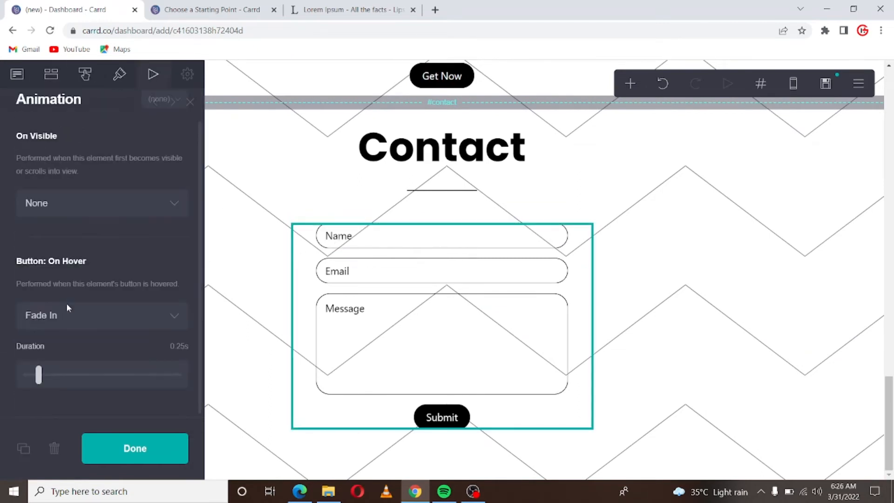
click(78, 315)
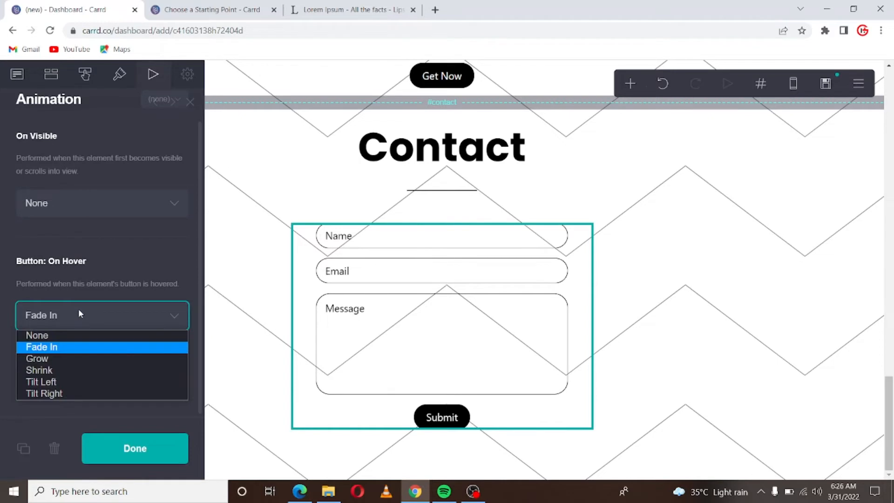
click(76, 347)
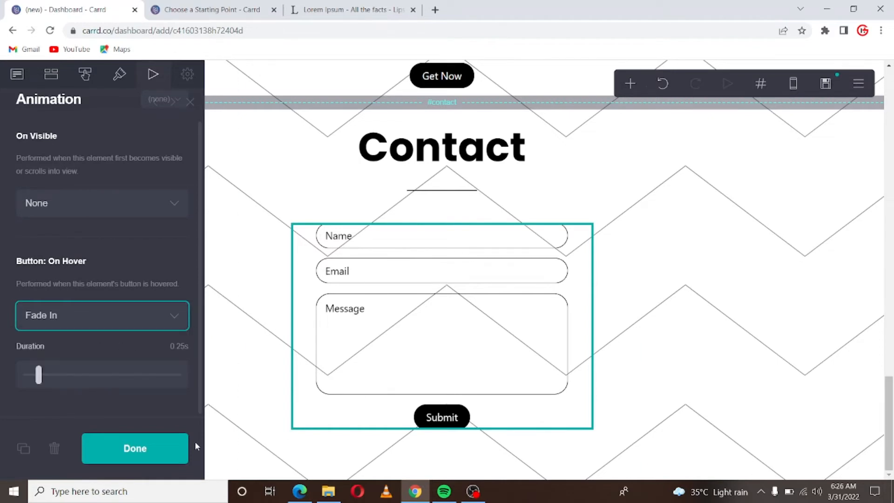
click(158, 435)
- Set the Home button's URL to #courses in the navigation buttons under the intro text and finish editing
scroll(587, 224, up, 3)
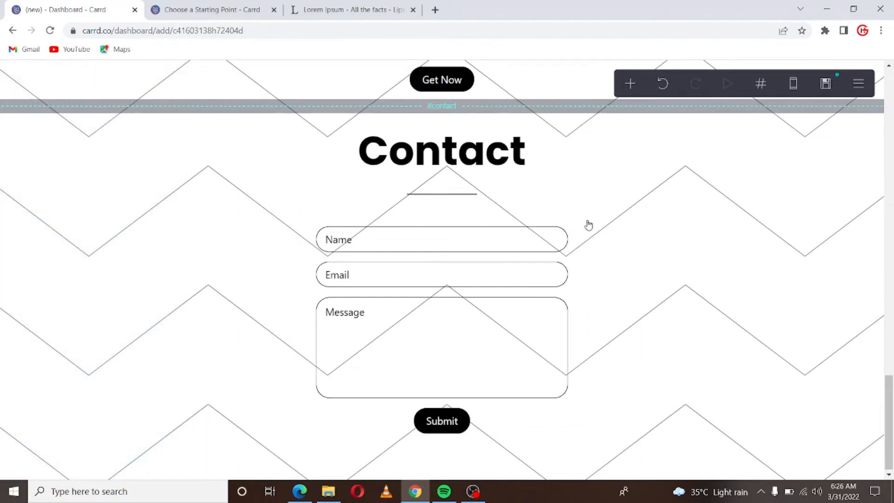
scroll(596, 216, up, 3)
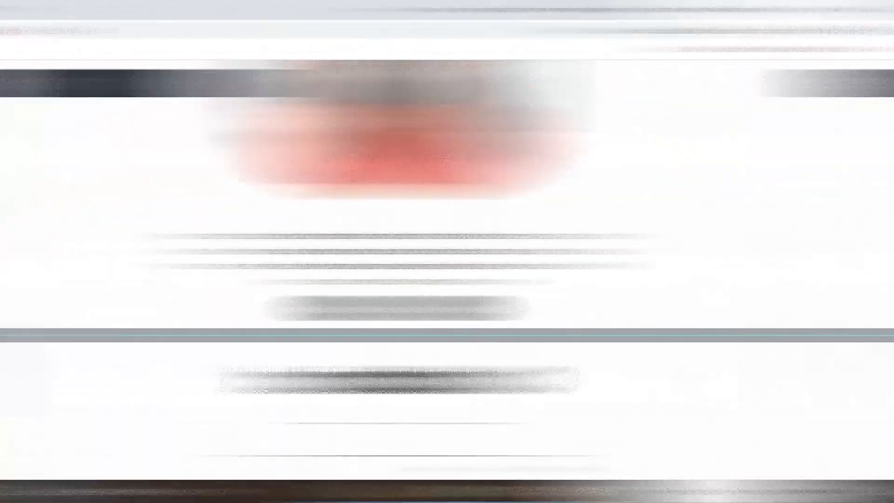
scroll(629, 173, up, 12)
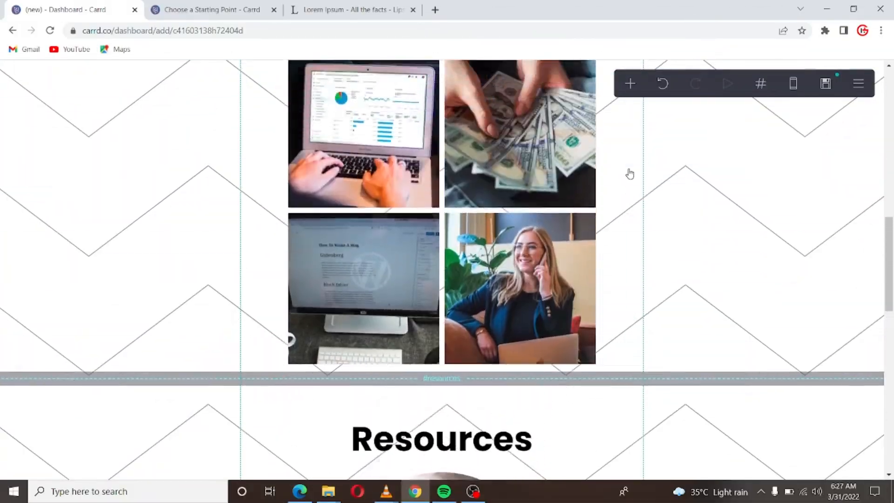
scroll(630, 176, up, 6)
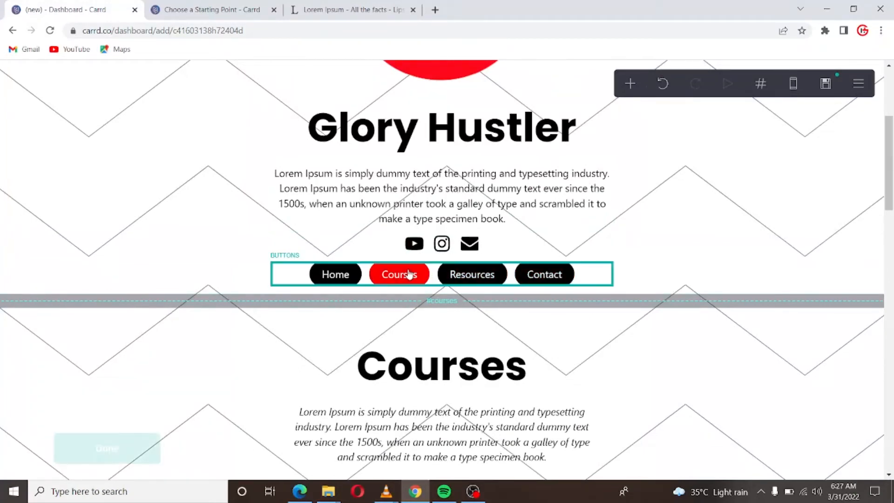
click(409, 273)
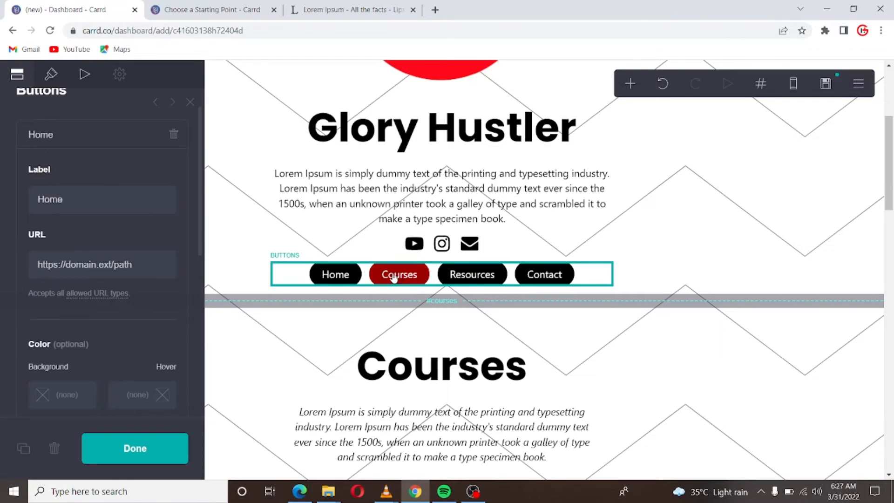
scroll(371, 368, down, 4)
scroll(389, 250, up, 3)
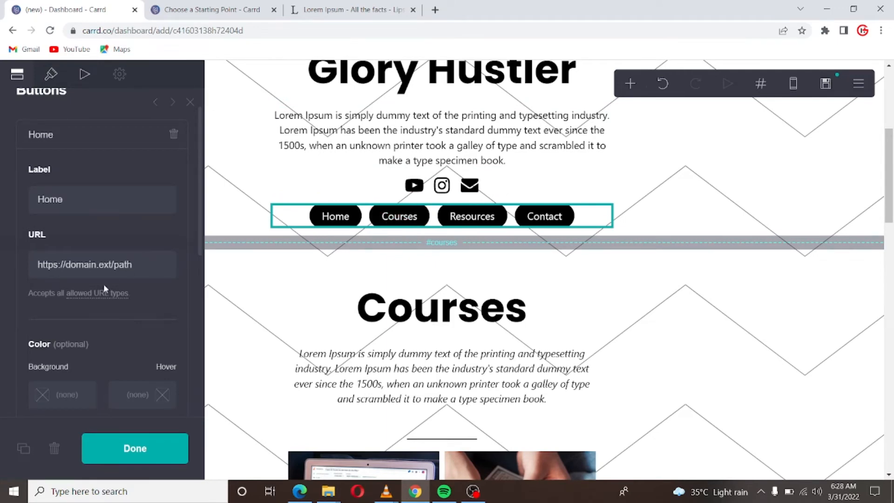
scroll(429, 294, down, 3)
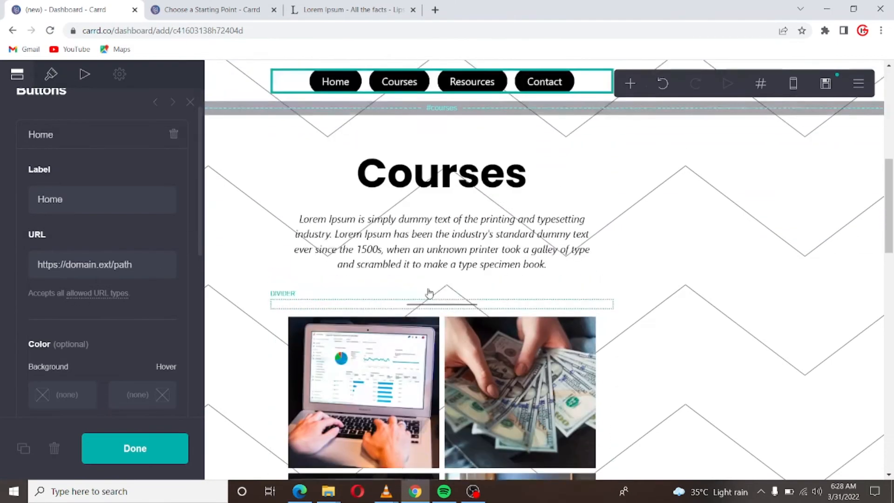
scroll(429, 294, up, 5)
drag(152, 257, 1, 263)
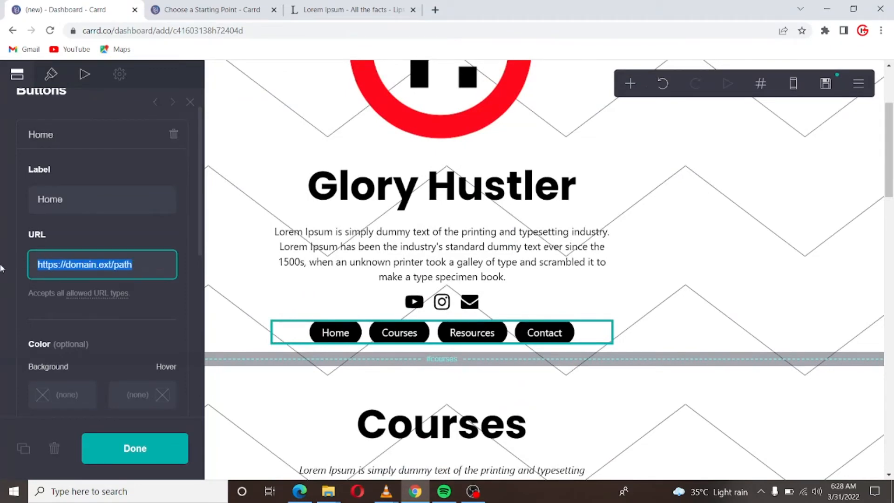
text(#courses)
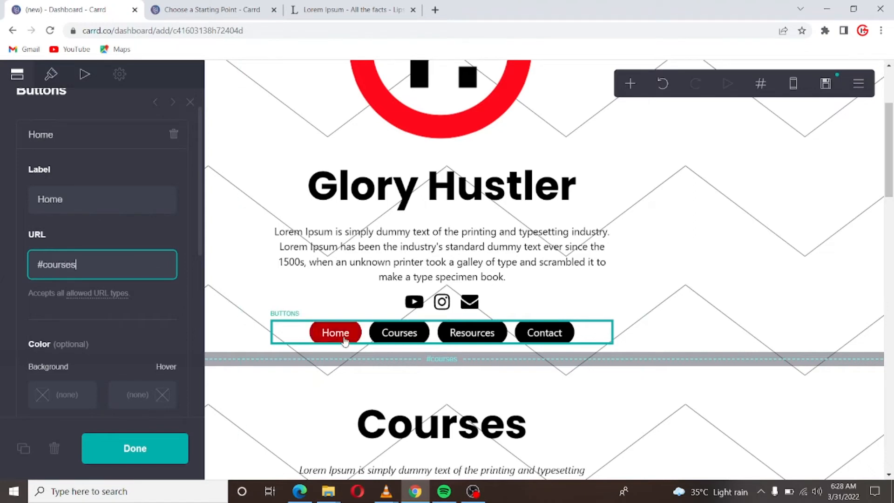
click(140, 450)
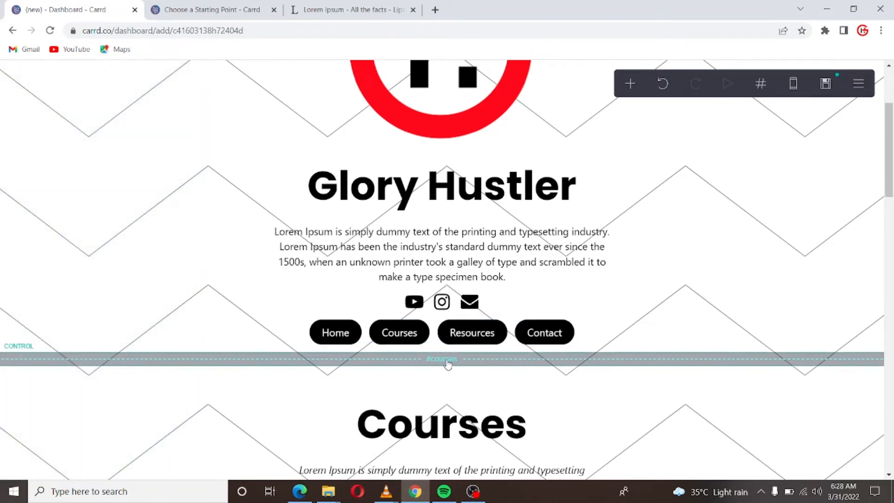
- Try to clear the URL of the Home navigation button
click(470, 342)
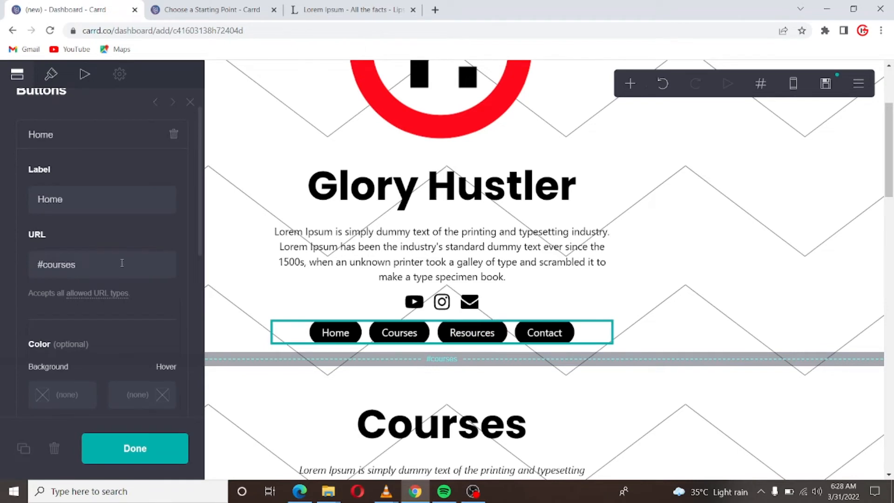
click(386, 330)
click(390, 332)
click(89, 258)
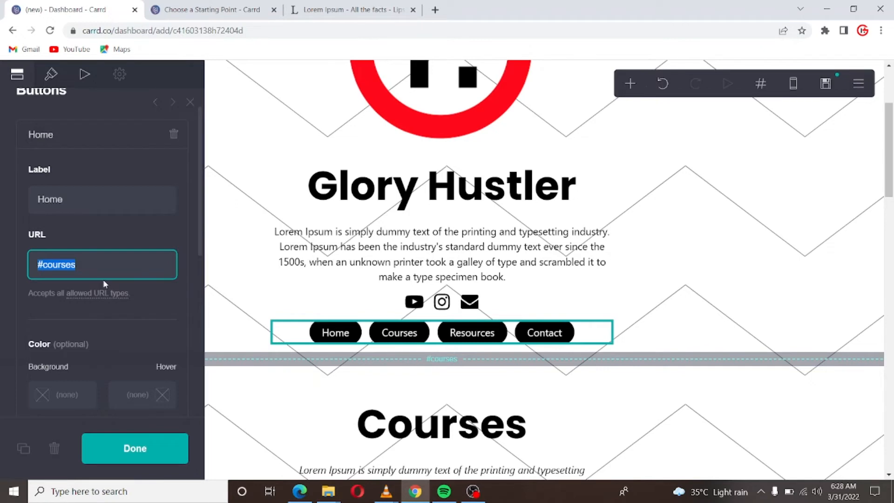
click(102, 271)
double_click(102, 271)
key(ctrl+a)
key(BackSpace)
scroll(57, 312, down, 5)
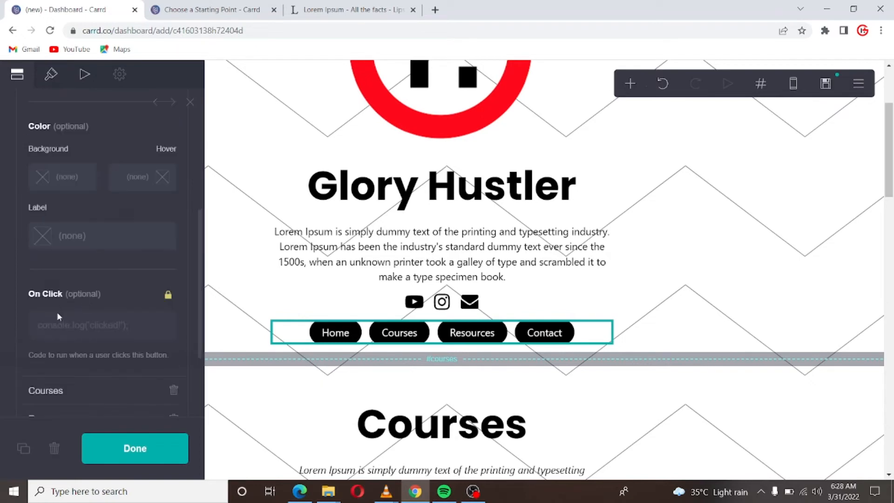
scroll(91, 268, up, 5)
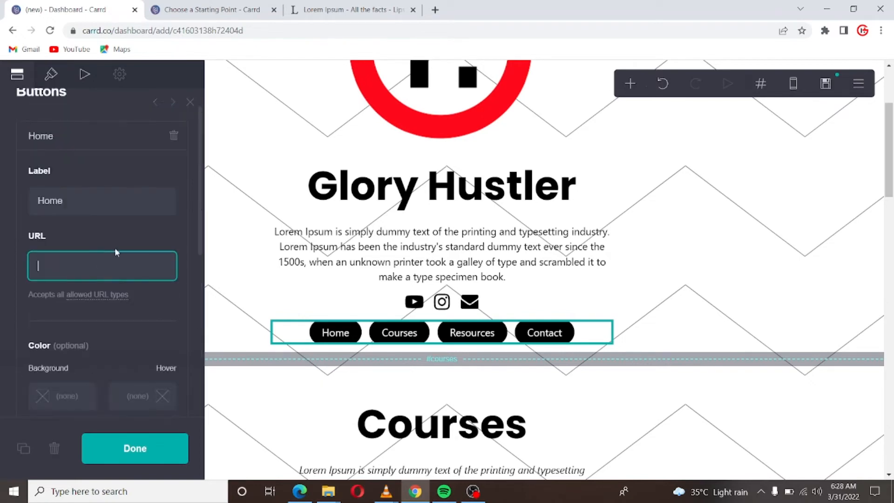
- Set the Courses navigation button's URL to #courses
click(101, 140)
click(78, 198)
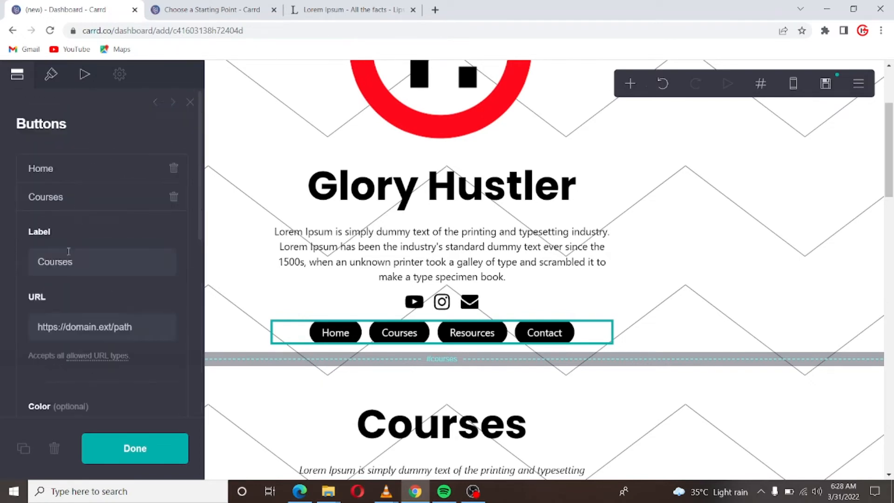
click(72, 331)
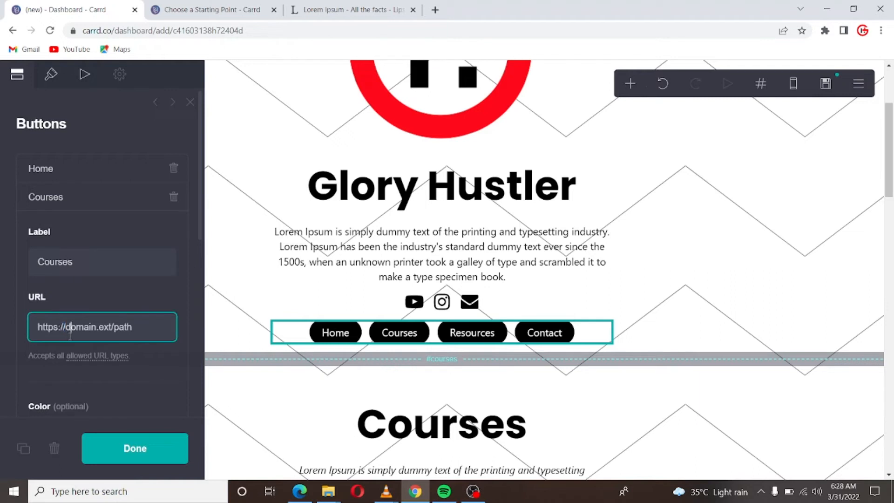
double_click(79, 329)
triple_click(80, 329)
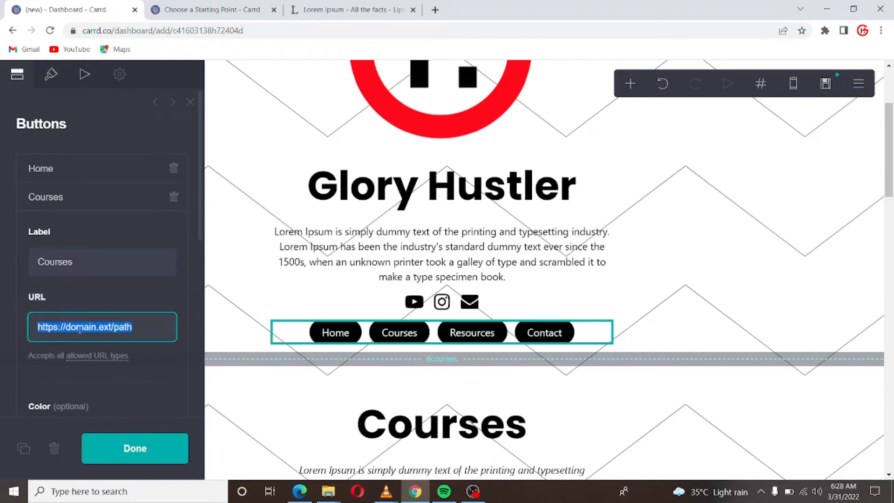
text(#courses)
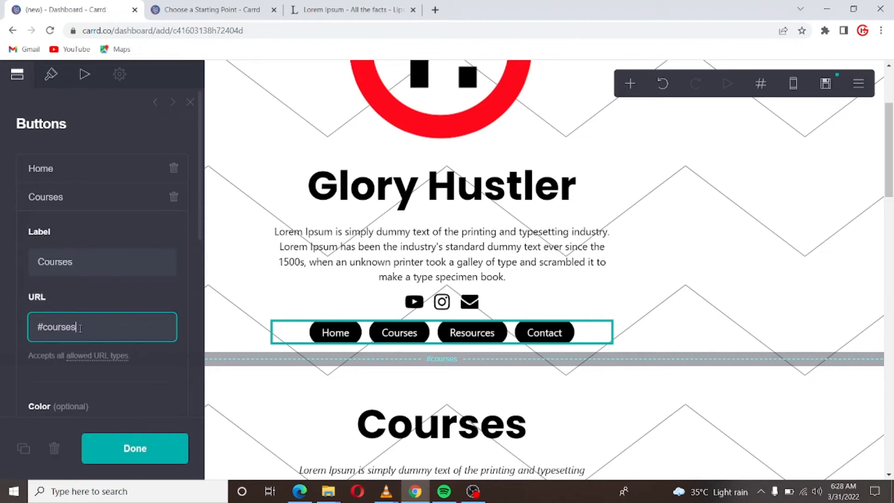
click(104, 203)
- Set the Resources navigation button's URL to #resources
click(101, 229)
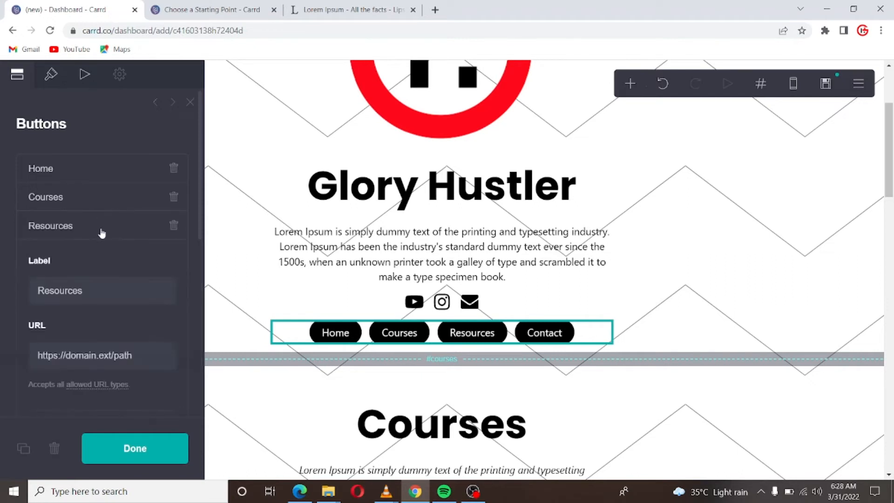
click(86, 356)
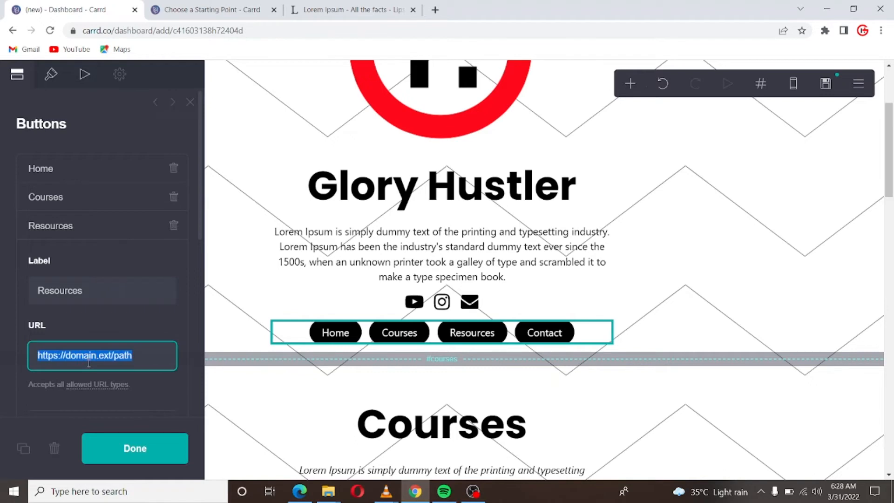
text(#re)
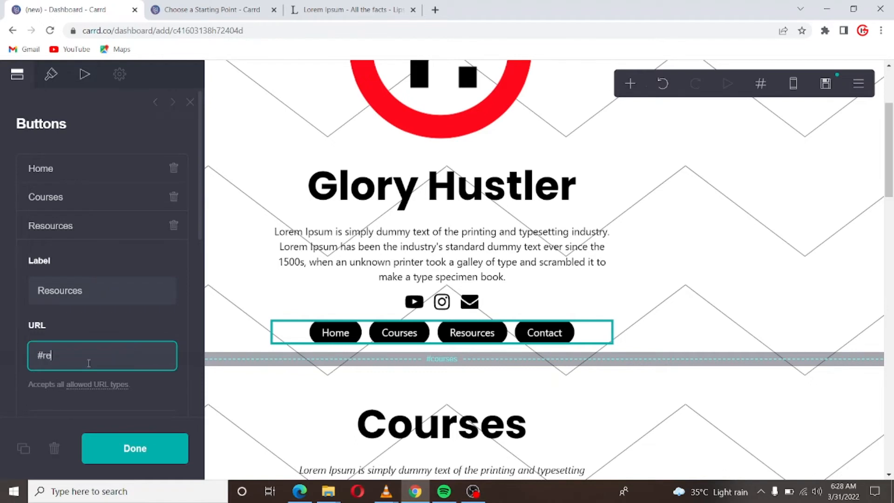
text(sources)
click(107, 233)
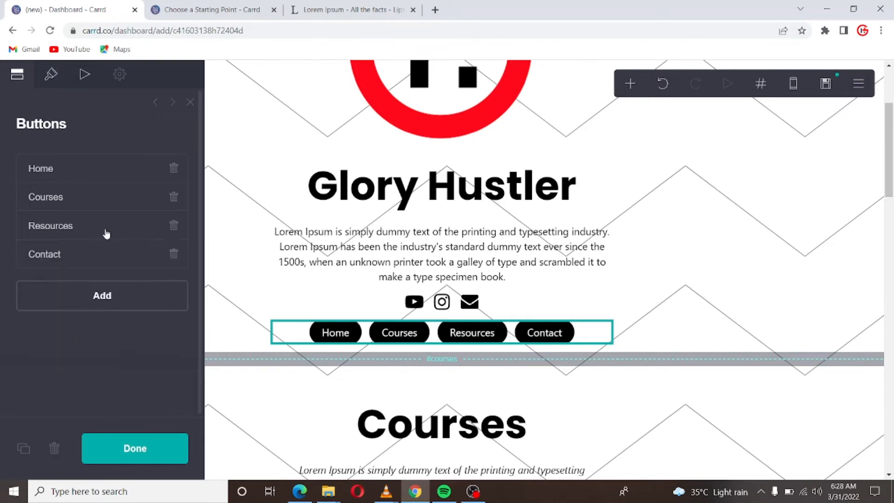
- Set the Contact navigation button's URL to #contact and finish editing the buttons
click(96, 256)
click(111, 391)
key(ctrl+a)
text(#)
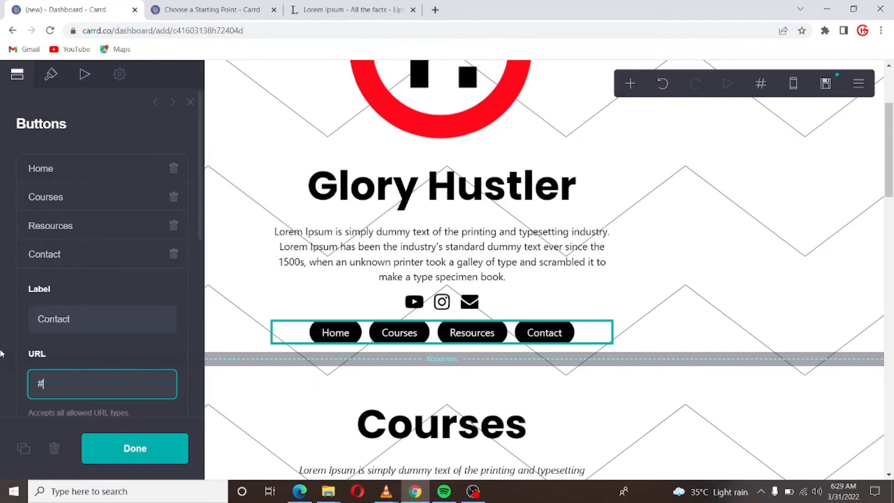
text(contact)
click(111, 260)
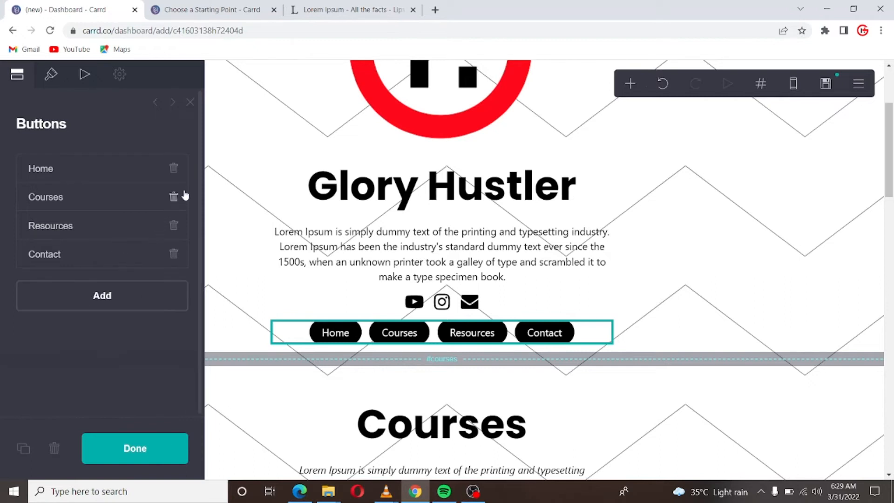
click(120, 172)
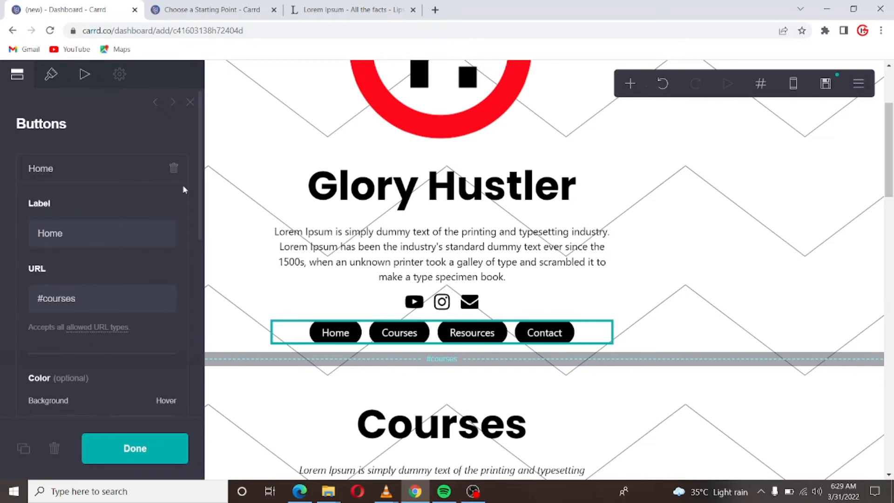
click(169, 451)
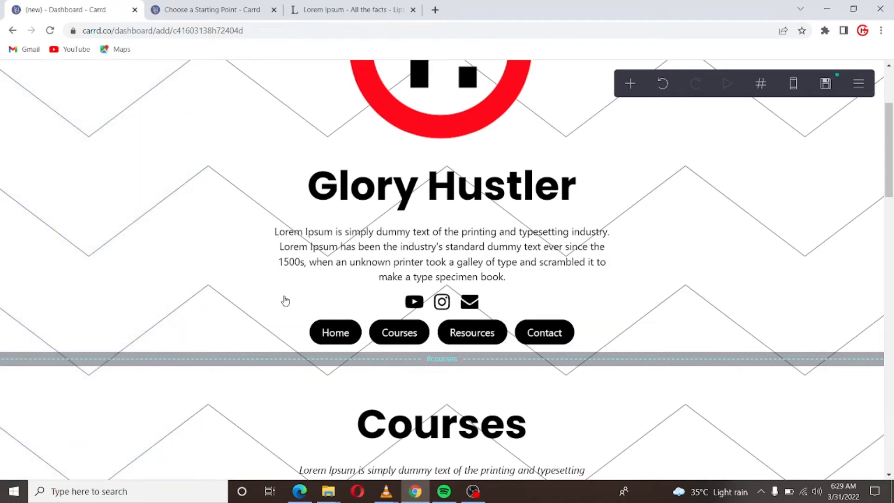
- Review the navigation button settings and the page layout from the logo down to the Courses section
click(400, 335)
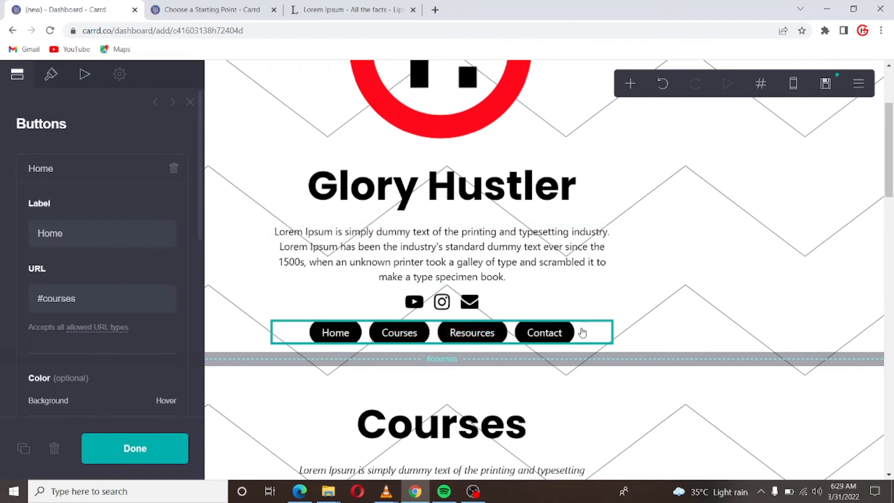
scroll(473, 371, down, 2)
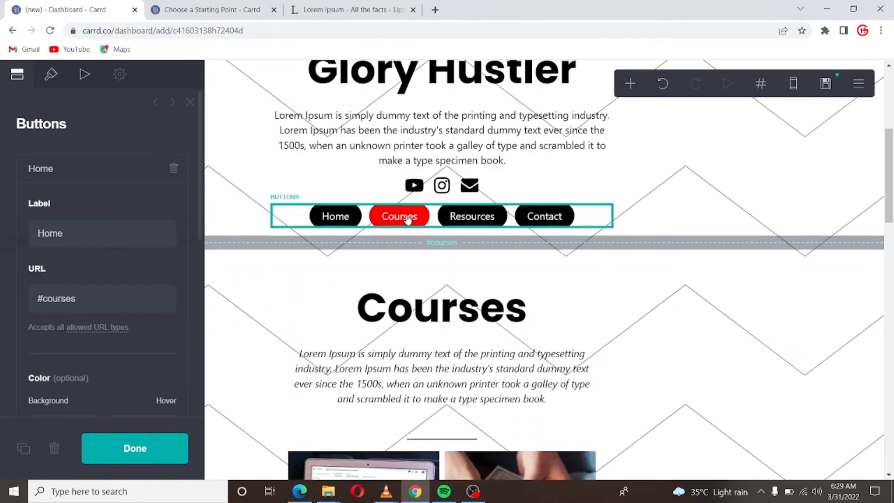
scroll(389, 273, down, 3)
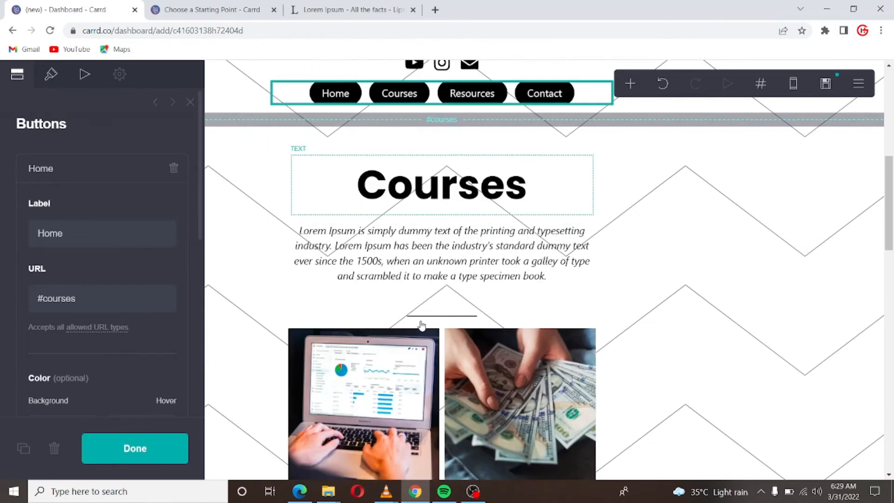
scroll(468, 239, up, 4)
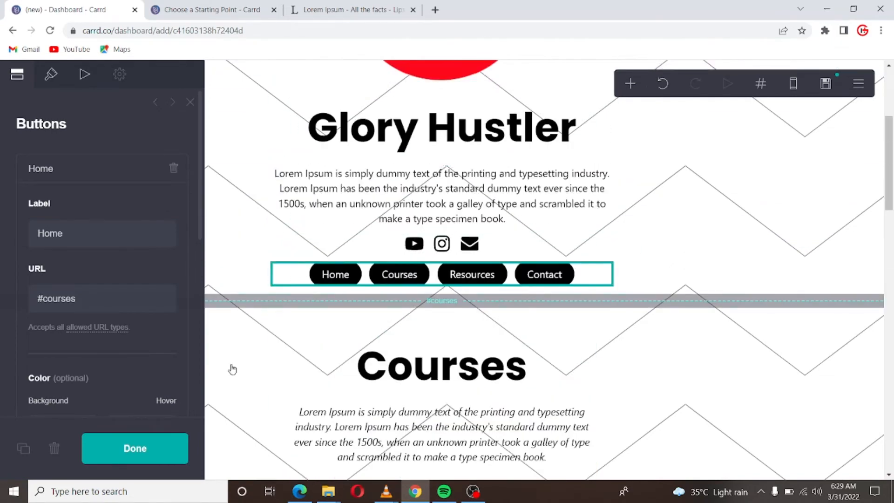
click(135, 448)
scroll(442, 242, down, 7)
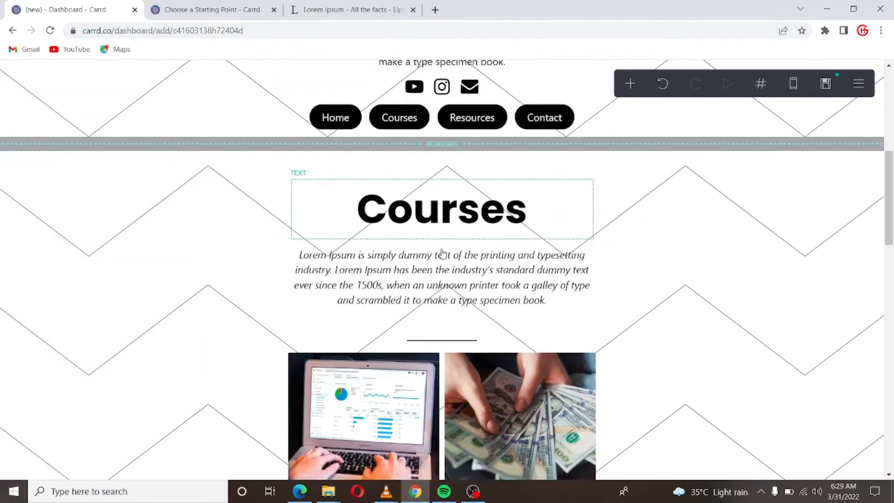
scroll(443, 242, up, 7)
scroll(442, 242, up, 4)
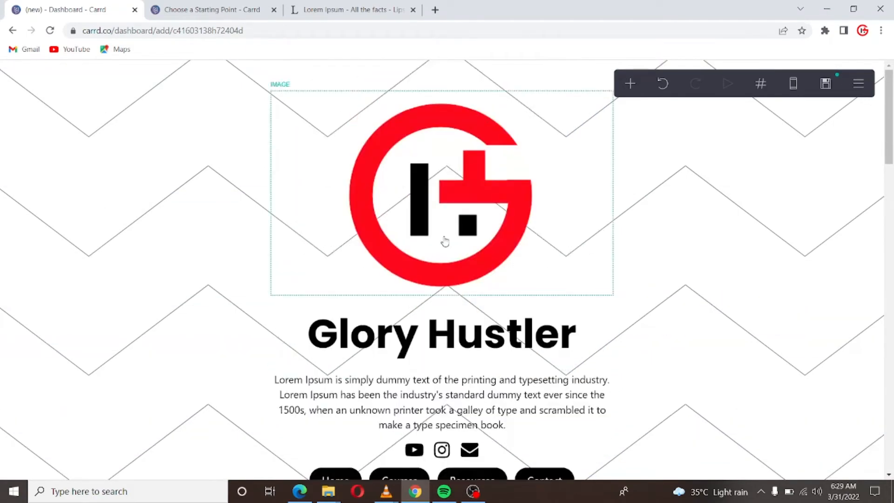
scroll(484, 270, down, 10)
scroll(471, 272, down, 3)
scroll(471, 265, up, 10)
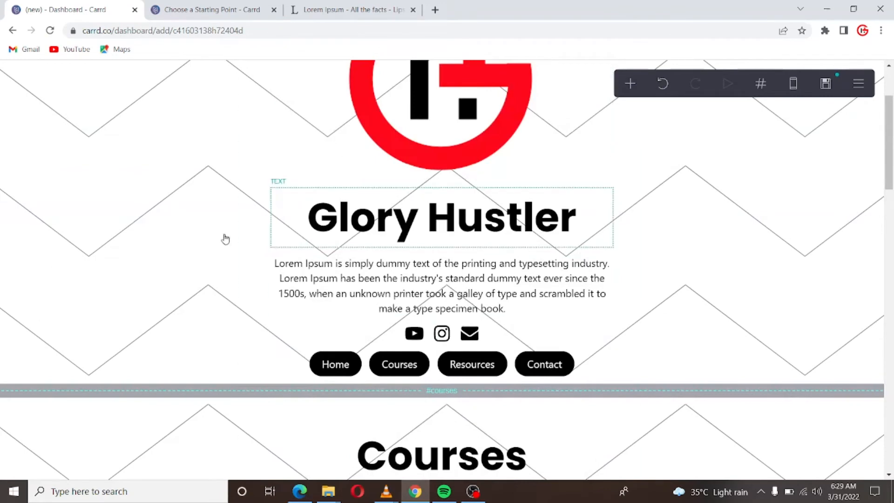
- Open the publish settings and enter "Glory hustler" as the site title
click(825, 83)
click(87, 180)
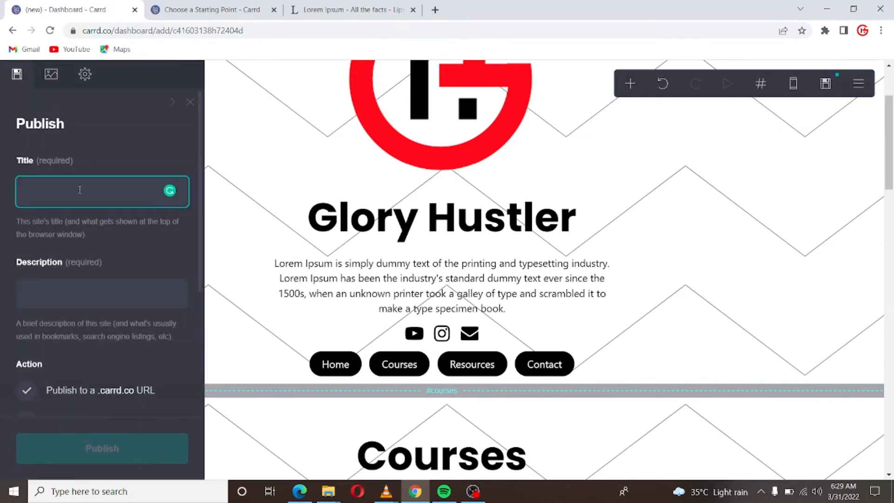
text(Glory hustler offfi)
key(BackSpace)
key(BackSpace)
key(BackSpace)
key(BackSpace)
click(125, 283)
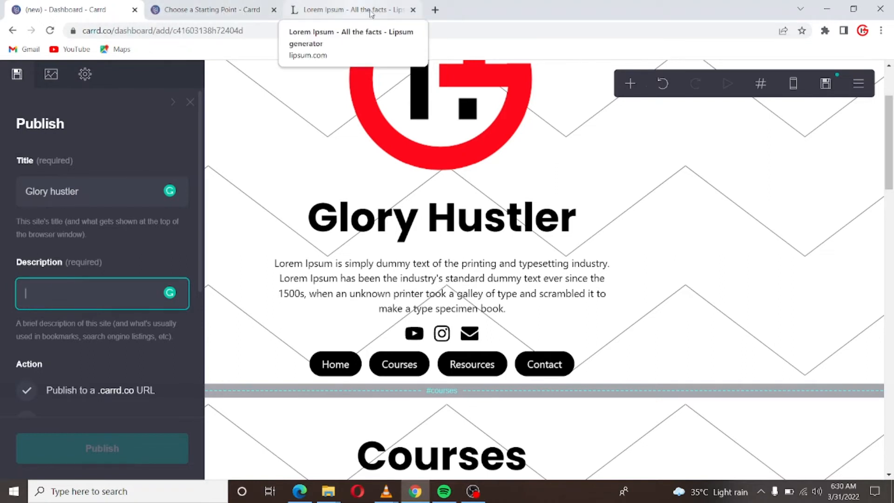
- Open carrd.co in a new browser tab to check the Carrd home page and return to the publish settings
click(435, 9)
text(c)
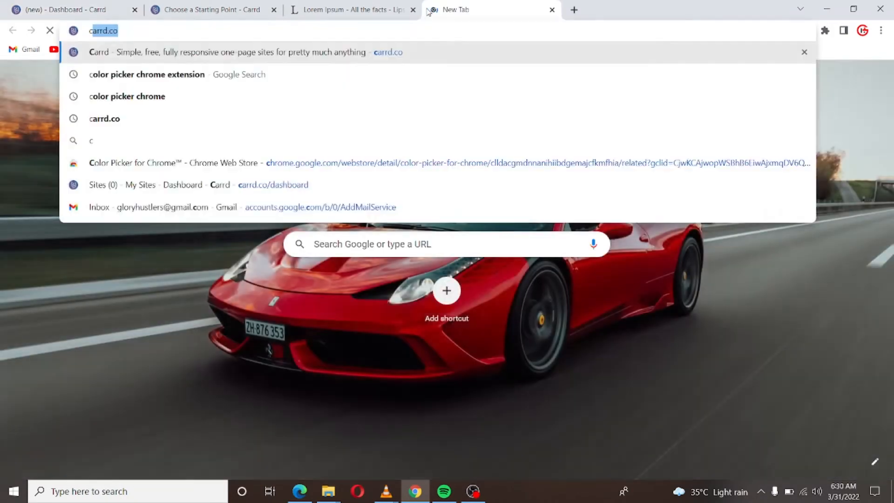
text(arrd.co)
key(Return)
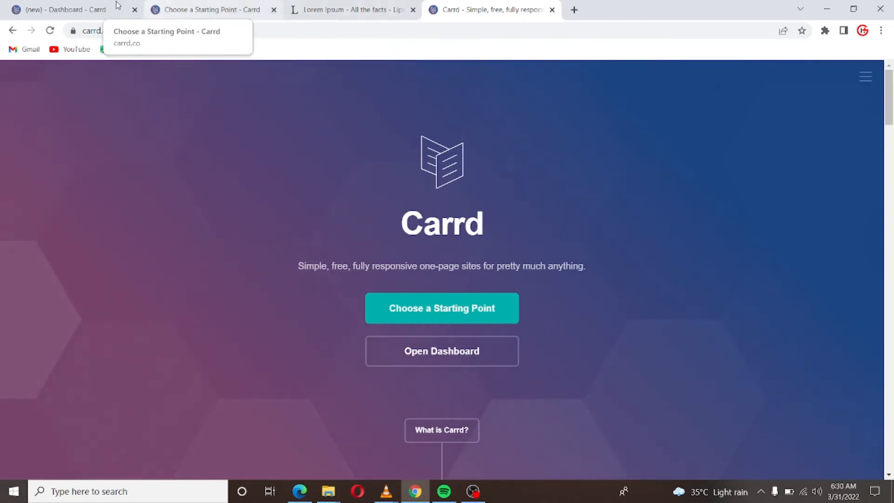
click(98, 9)
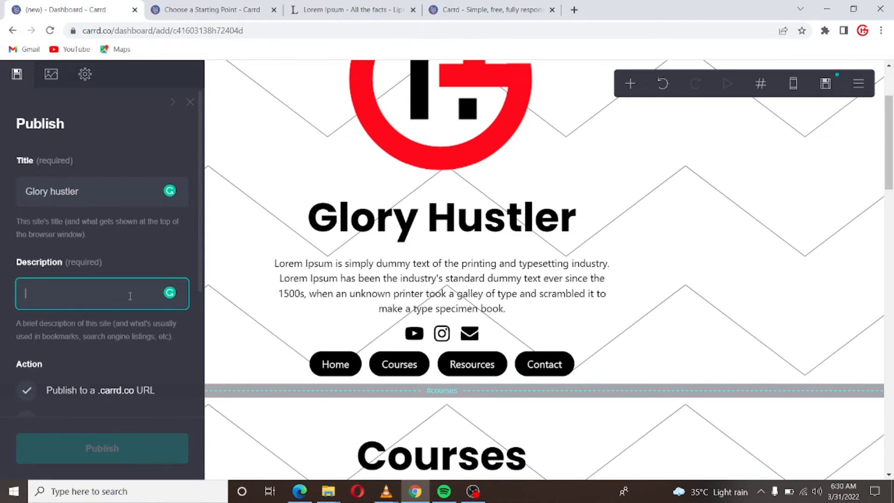
- Enter "Glory hustler official carrd.co tutorial" as the site description
text(g)
key(BackSpace)
text(Glory hustler official carrd.co)
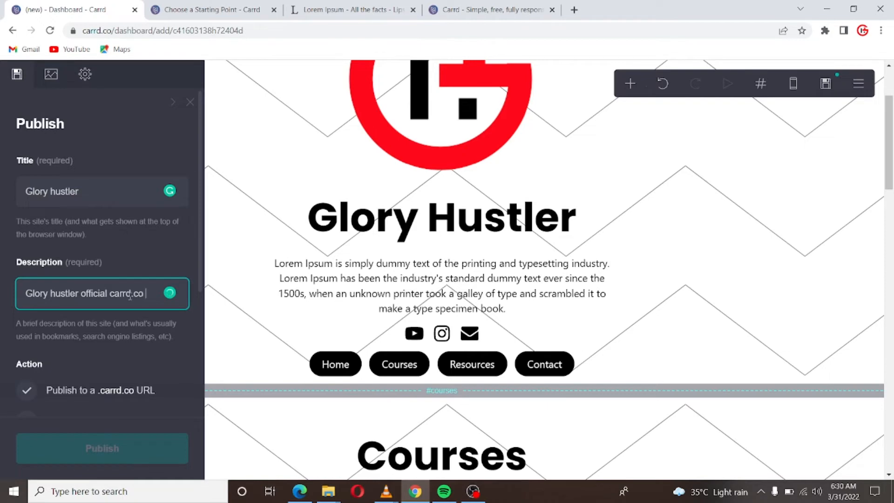
text( tutorial)
scroll(88, 328, down, 4)
click(99, 206)
scroll(146, 149, up, 2)
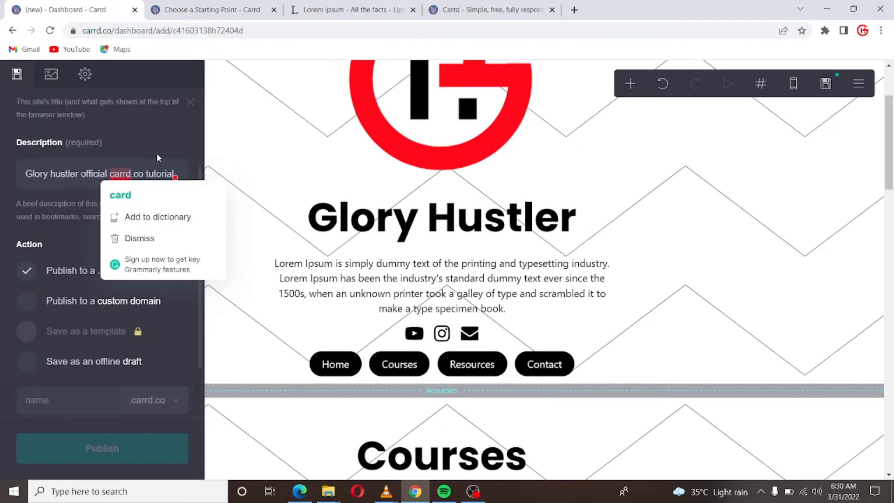
scroll(153, 271, up, 3)
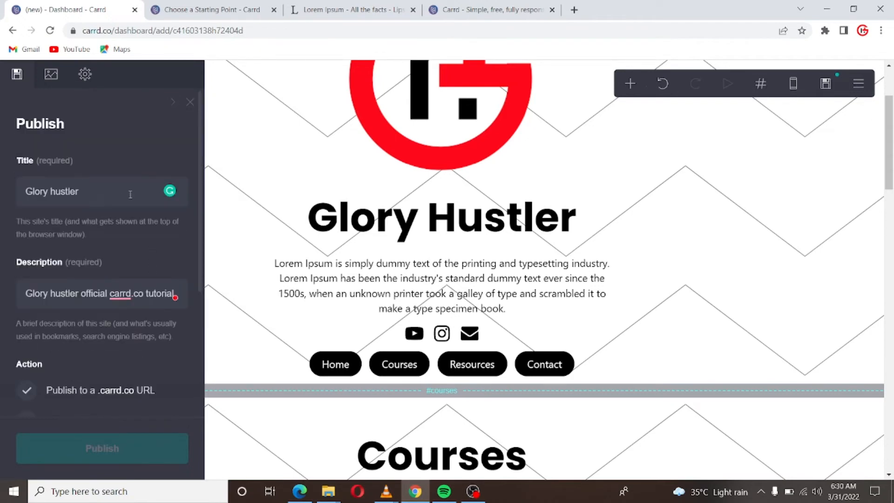
- Set the .carrd.co address name to gloryhystler and publish the site to it
scroll(143, 227, down, 5)
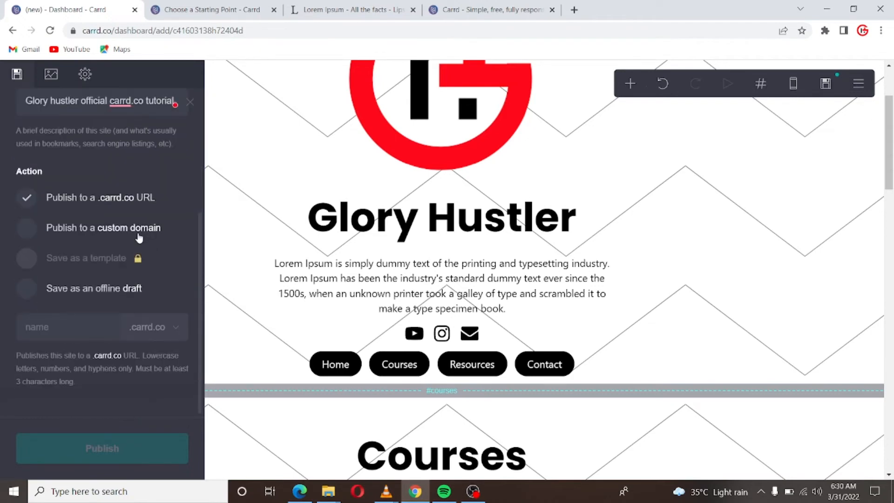
click(60, 291)
click(89, 245)
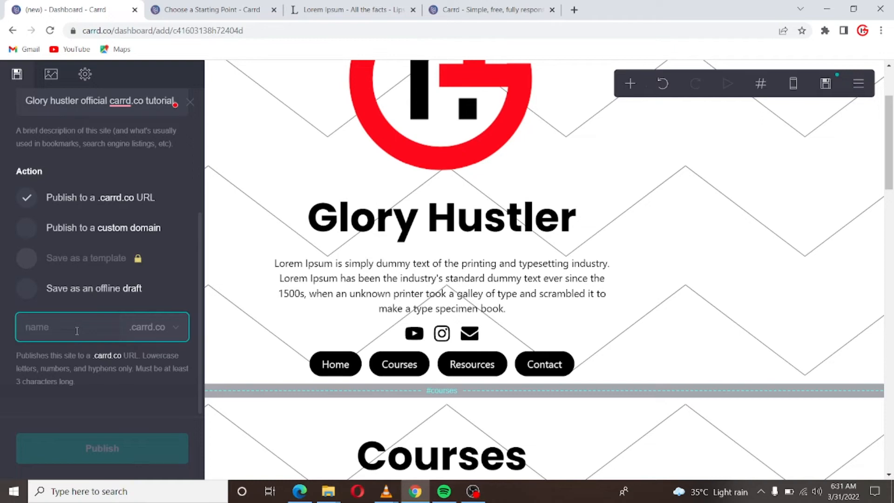
text(gloryhystler)
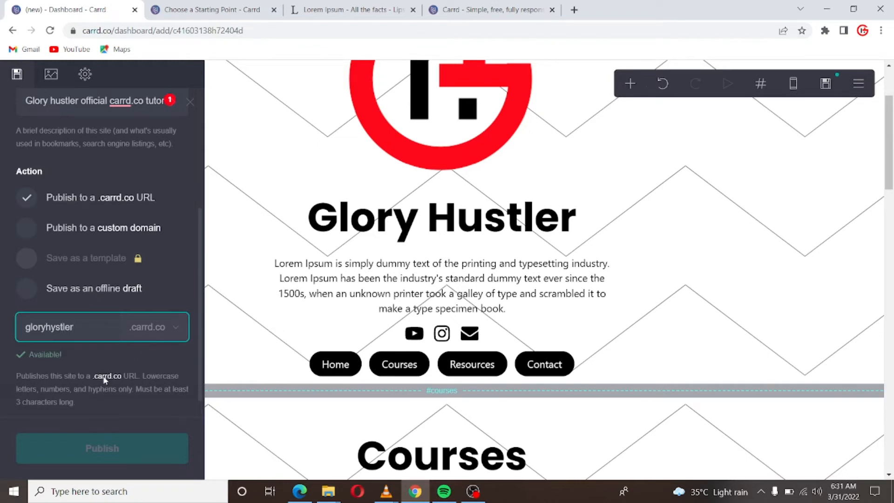
click(102, 449)
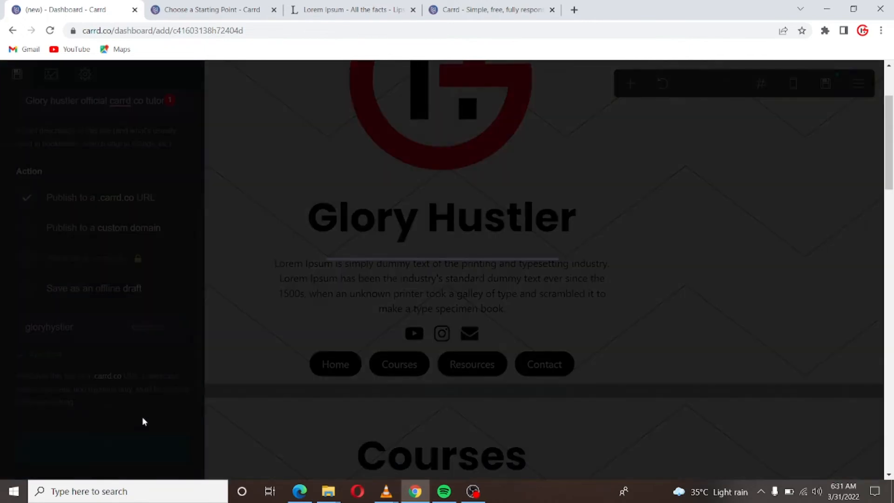
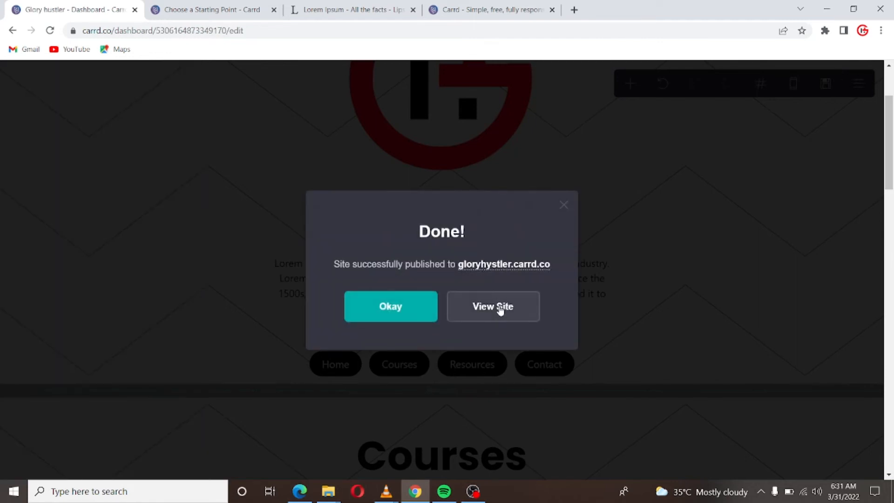
- View the published site and follow its Courses navigation button
click(499, 307)
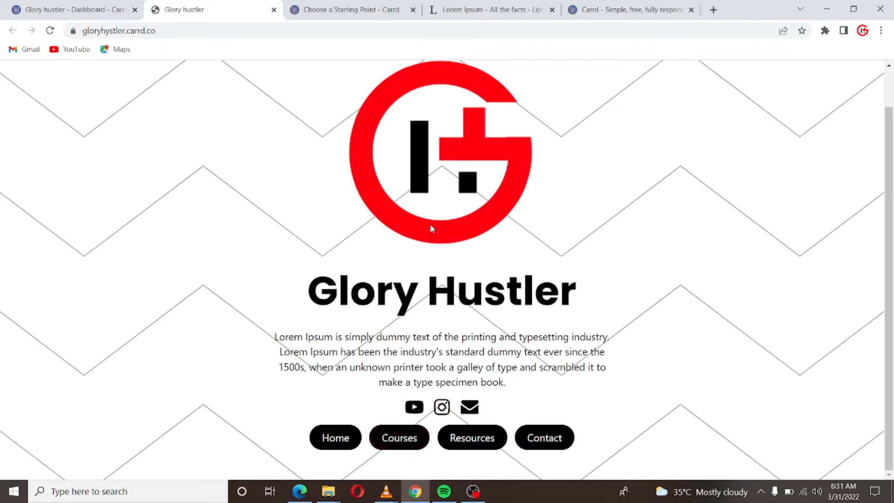
scroll(401, 220, up, 1)
scroll(488, 164, down, 1)
click(409, 443)
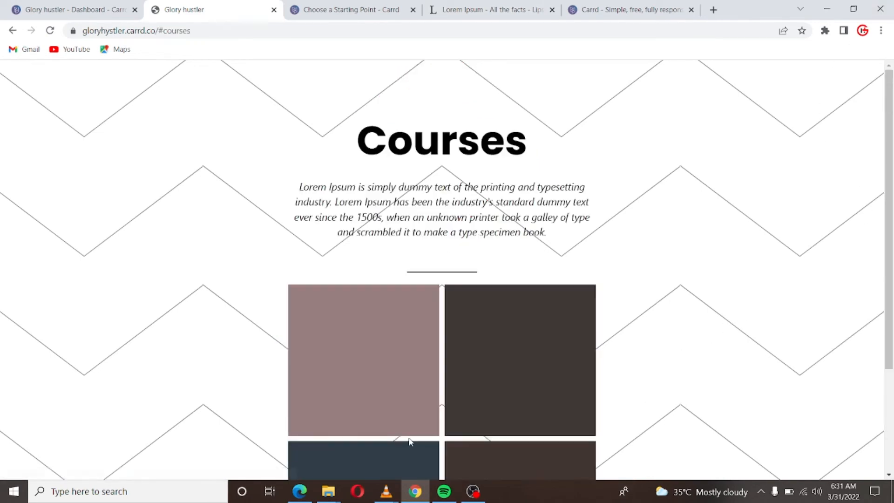
- Examine the published Courses section from its heading to the bottom of the image gallery for missing navigation
scroll(541, 334, down, 2)
scroll(554, 335, up, 1)
scroll(554, 336, down, 2)
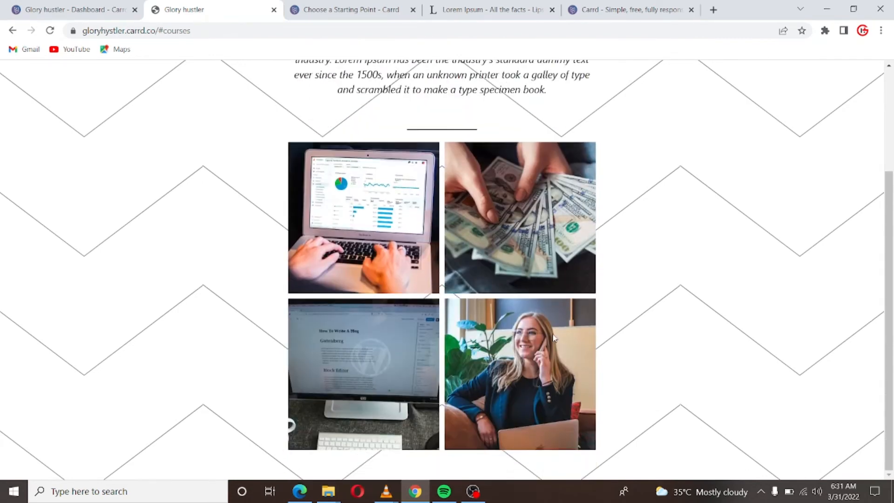
scroll(554, 338, up, 3)
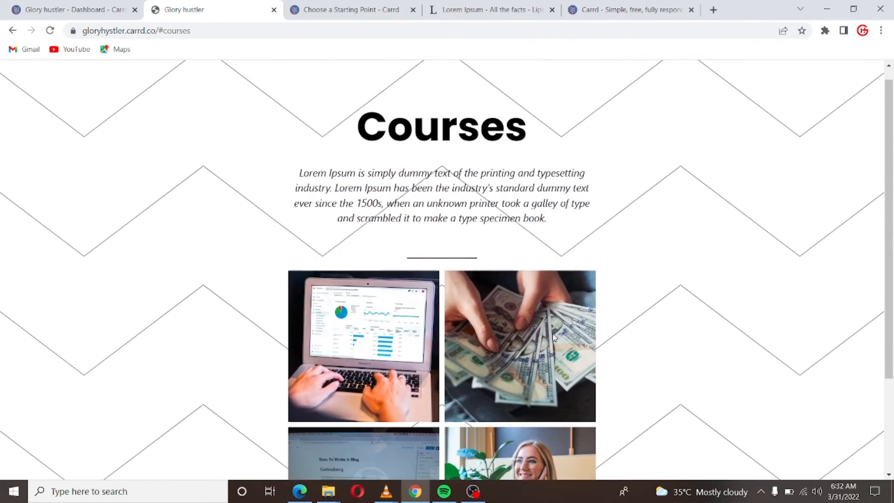
scroll(554, 349, down, 3)
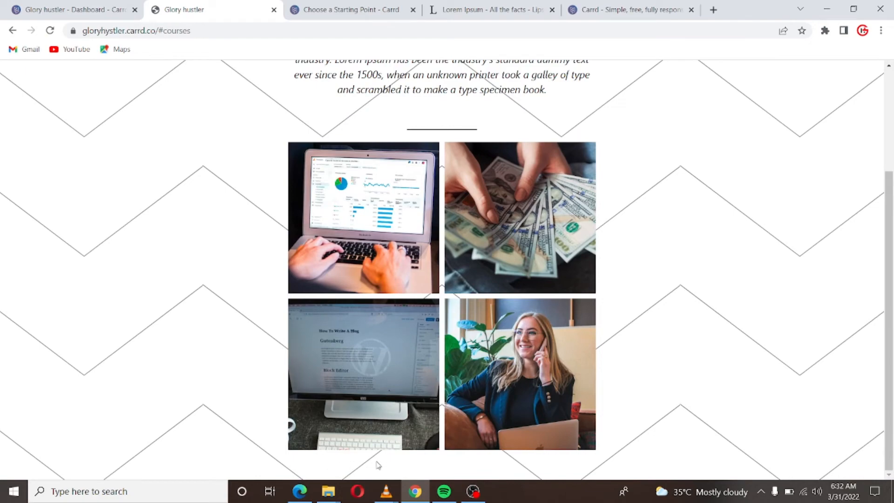
scroll(454, 421, up, 3)
scroll(466, 406, down, 3)
scroll(517, 344, up, 3)
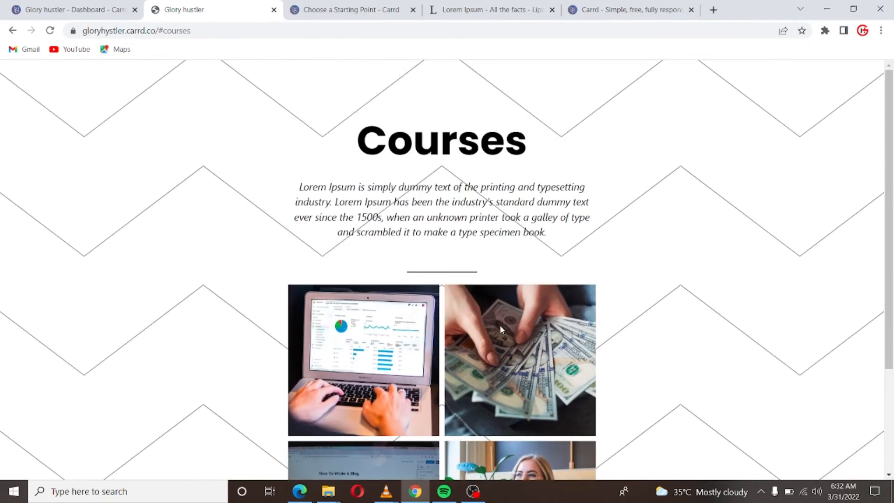
scroll(499, 325, down, 3)
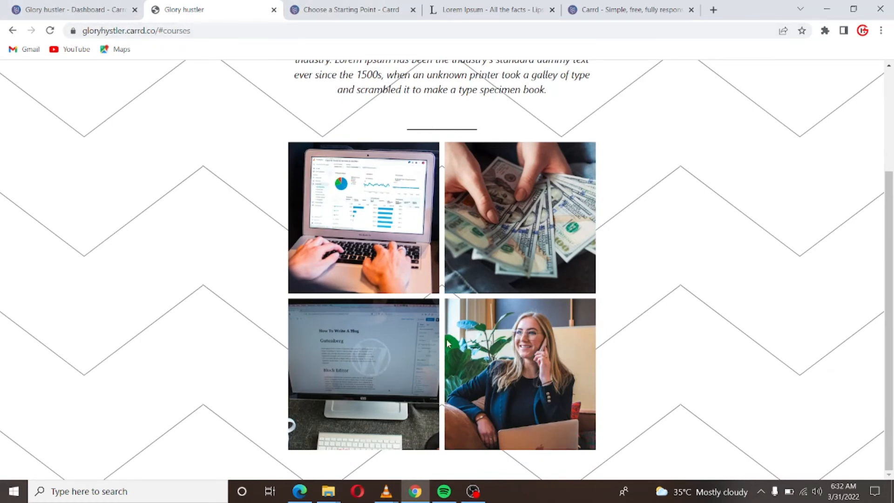
- Return to the site editor, duplicate the navigation buttons and place a copy beneath the Courses image gallery
click(82, 10)
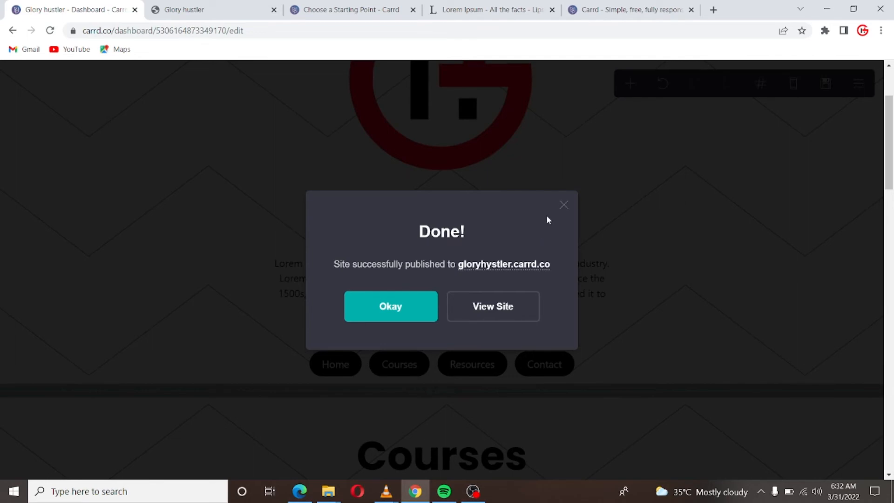
click(562, 210)
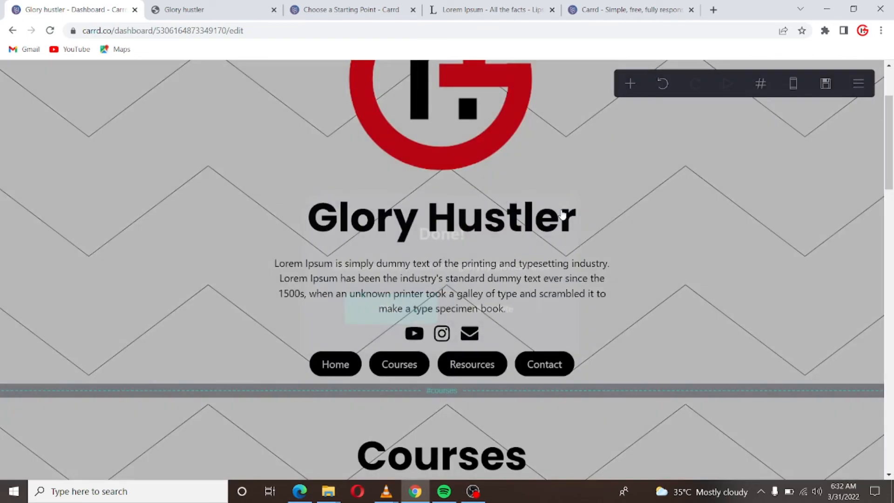
scroll(565, 224, down, 4)
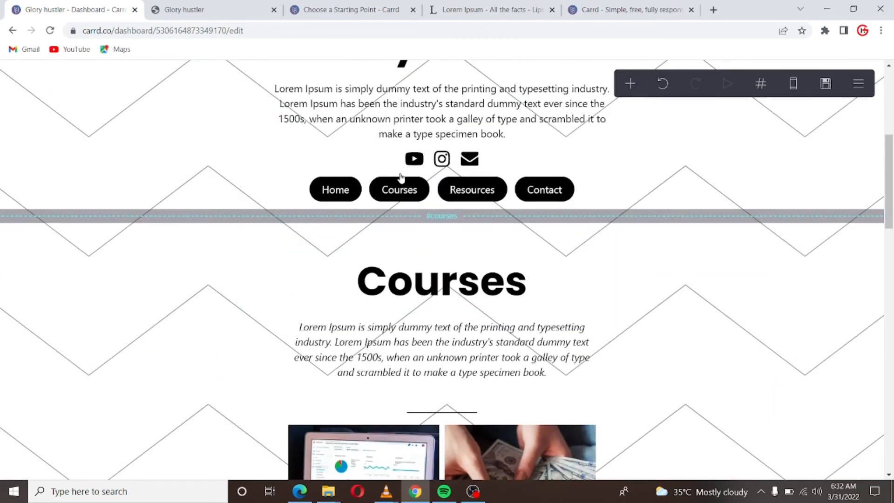
click(294, 183)
scroll(41, 268, down, 6)
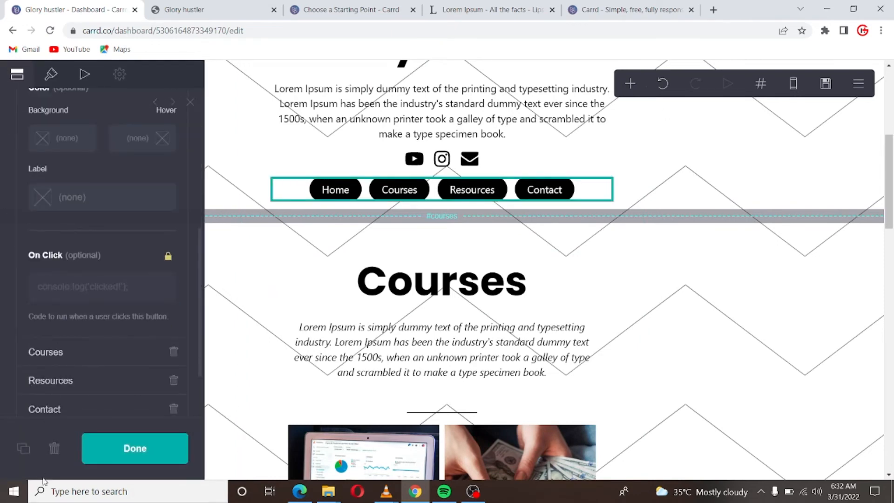
click(24, 449)
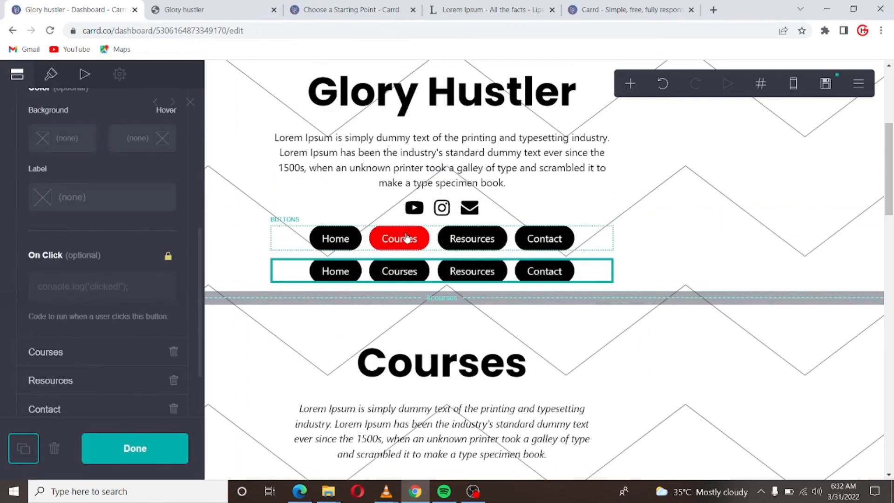
drag(390, 239, 394, 290)
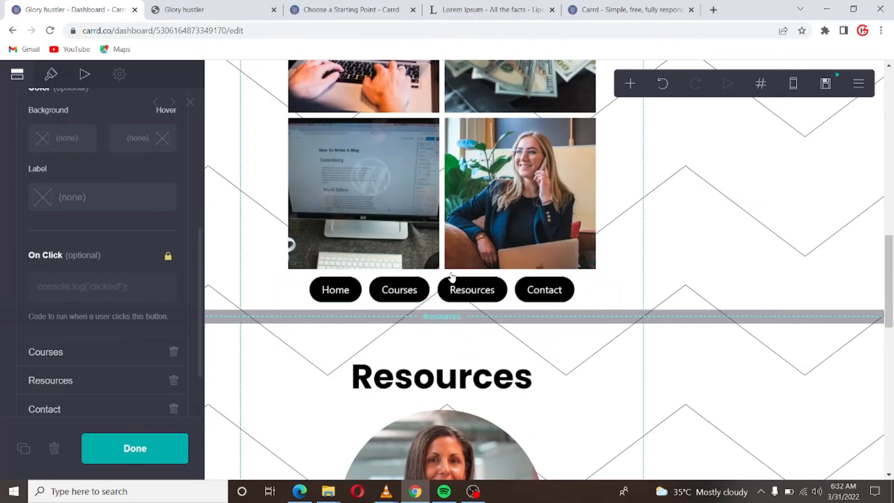
- Move the divider from under the Courses text to between the image gallery and the navigation buttons
scroll(490, 249, up, 8)
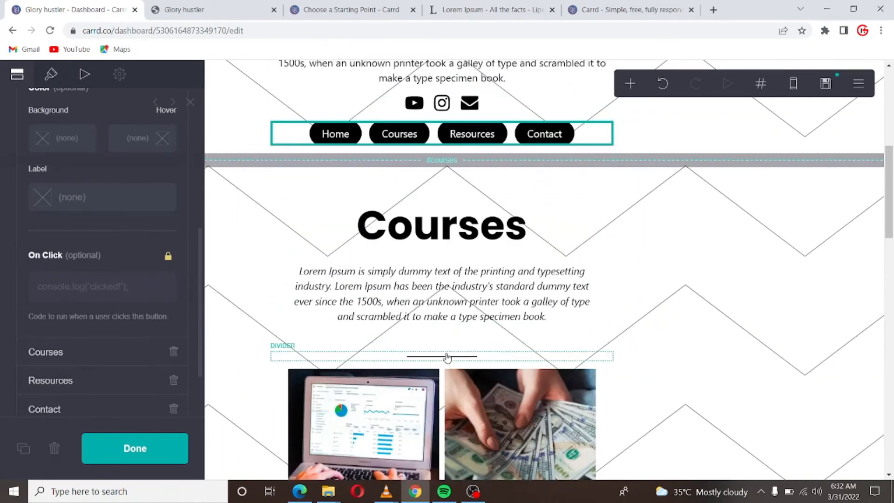
mouse_move(447, 357)
mouse_down()
mouse_move(406, 497)
mouse_move(499, 165)
mouse_move(493, 54)
mouse_move(423, 268)
mouse_move(419, 451)
mouse_move(456, 349)
mouse_up()
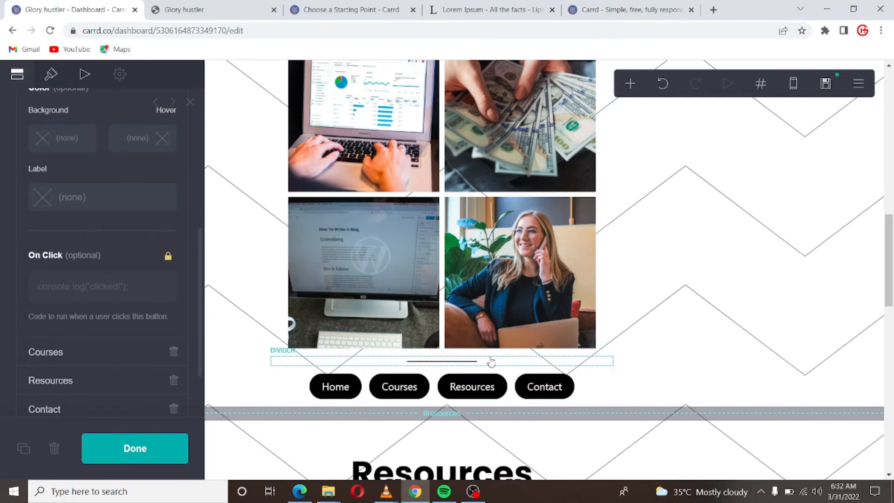
scroll(489, 361, down, 2)
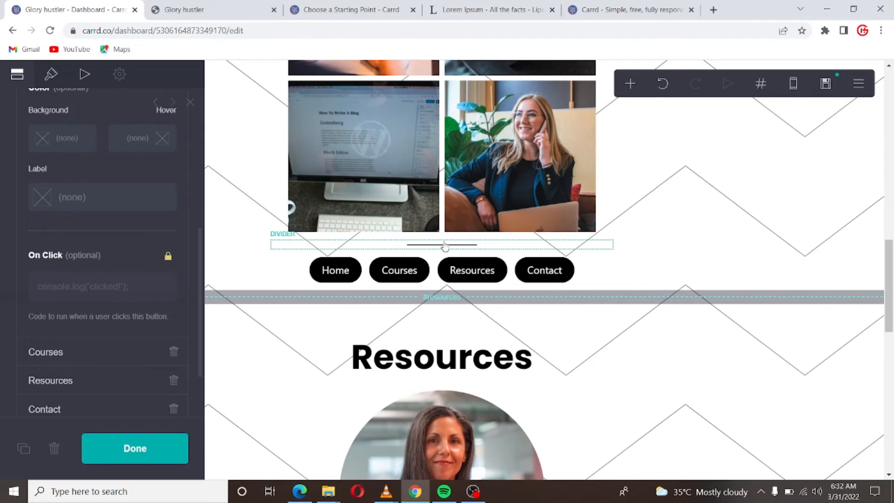
- Duplicate the divider below the gallery and move one of the two beneath the Get Now button in the Resources section
click(446, 247)
click(24, 450)
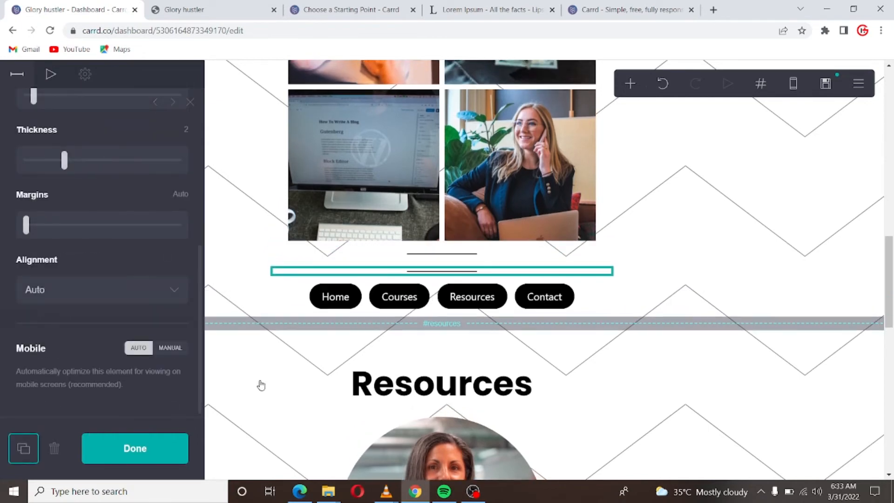
drag(436, 255, 444, 277)
scroll(313, 130, up, 9)
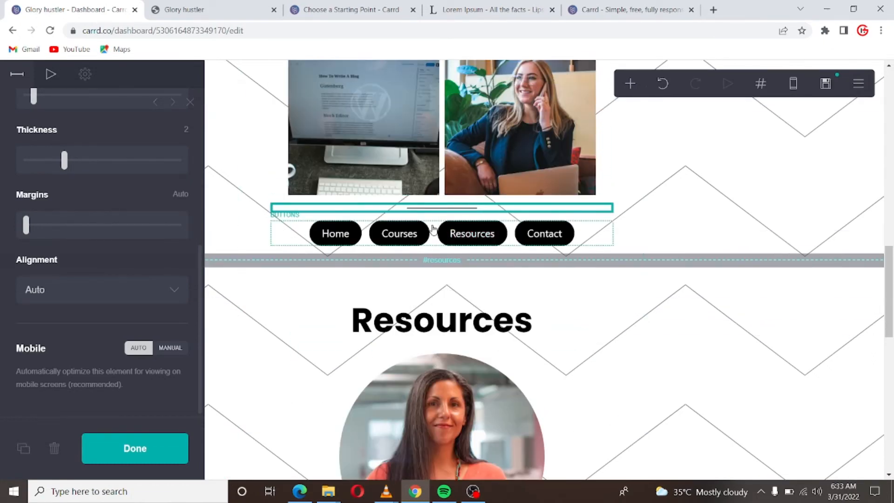
- Duplicate the Courses section's navigation buttons and place a copy below the divider at the end of the Resources section
click(442, 227)
scroll(37, 331, down, 3)
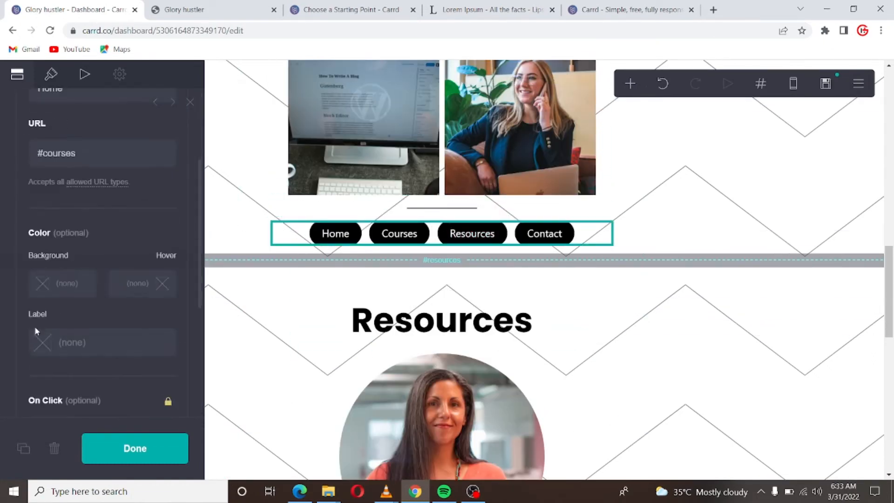
click(24, 447)
drag(499, 269, 527, 235)
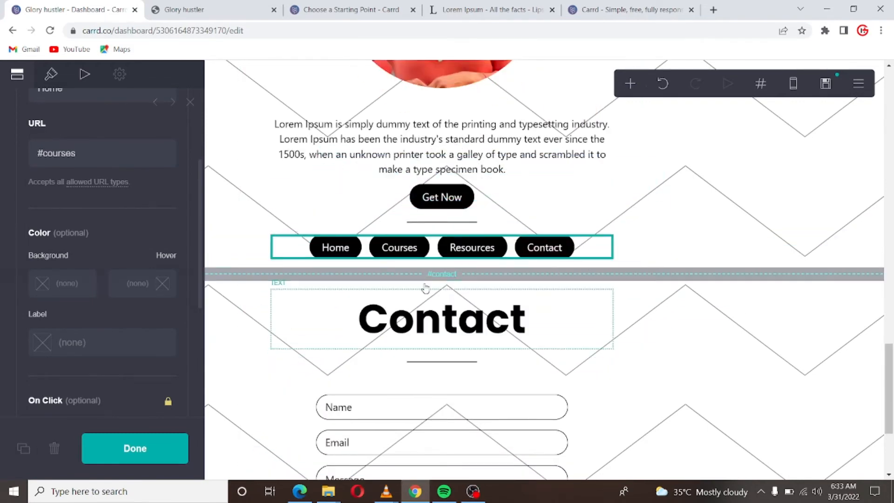
- Check the Contact section's layout and the settings of the navigation button row above it
scroll(425, 288, down, 4)
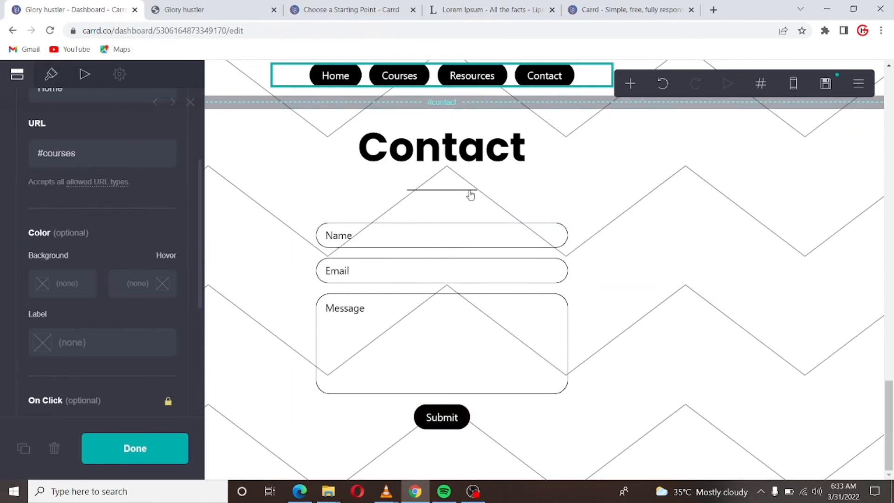
scroll(476, 183, up, 1)
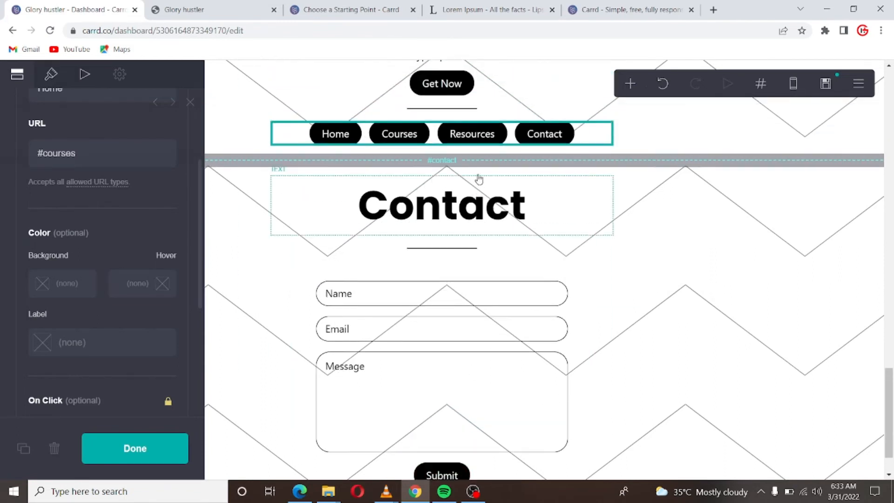
click(438, 133)
click(429, 128)
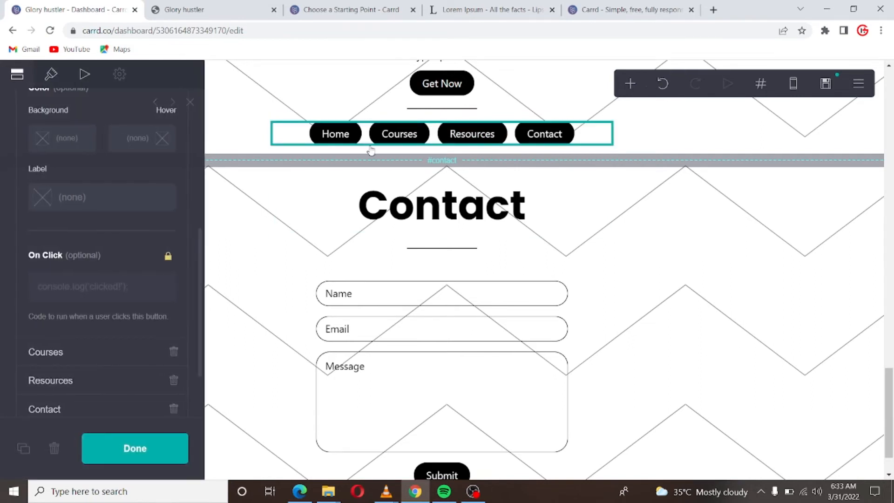
click(288, 136)
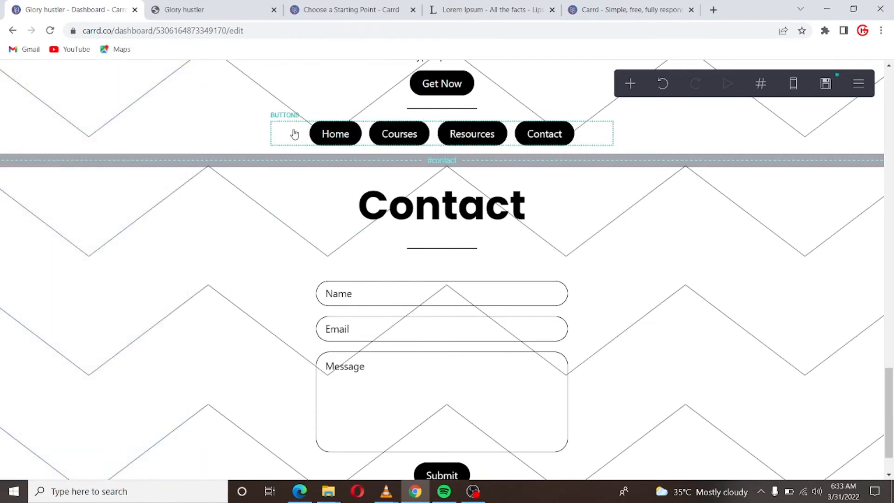
- Duplicate the Resources section's navigation buttons and move the copy below the Submit button at the end of the Contact section
click(304, 134)
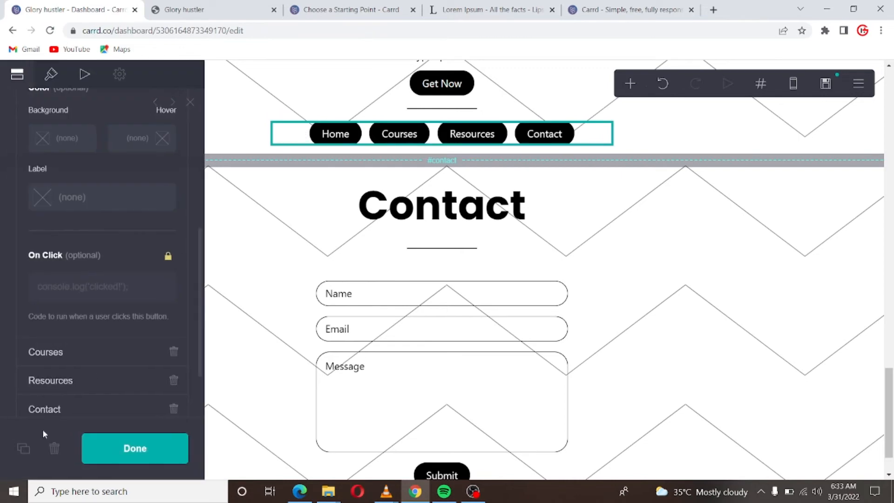
click(25, 448)
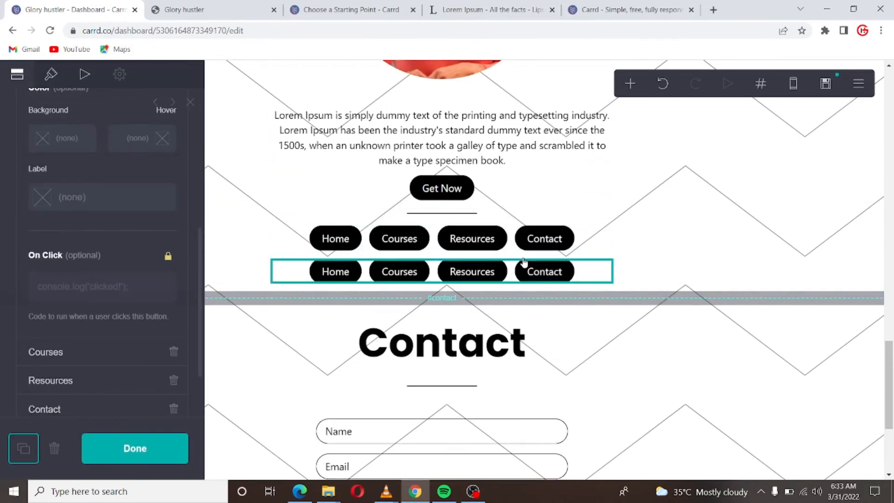
drag(498, 270, 501, 436)
scroll(567, 244, up, 6)
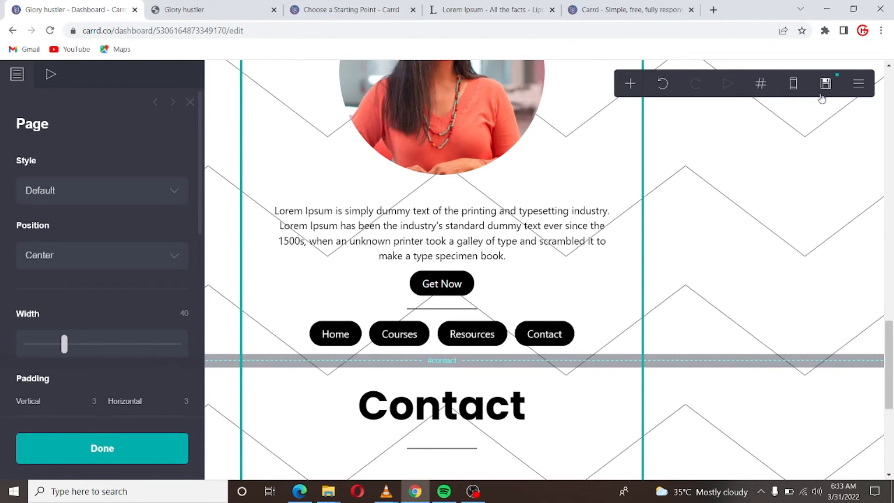
click(157, 447)
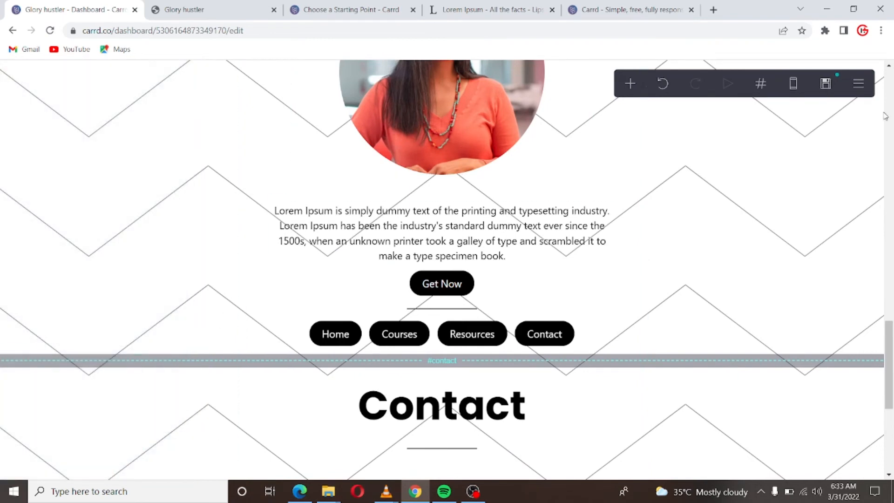
- Publish the changes to the gloryhystler.carrd.co URL and reload the live site
click(825, 86)
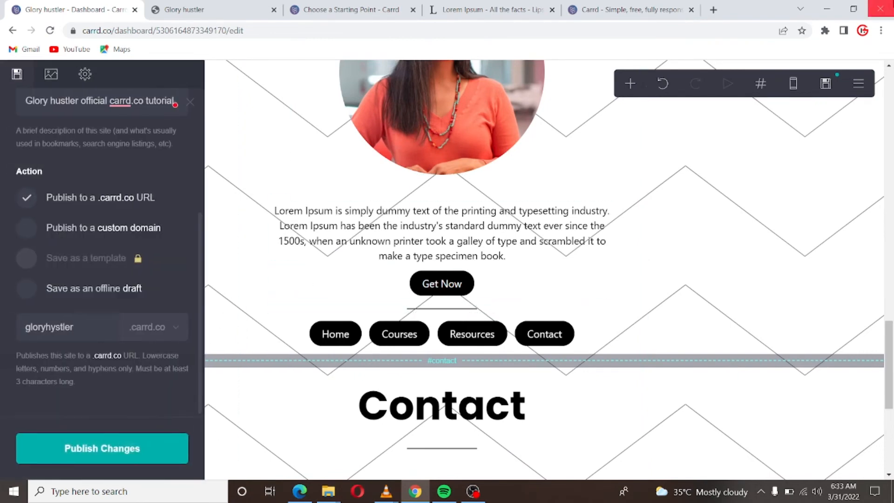
click(89, 462)
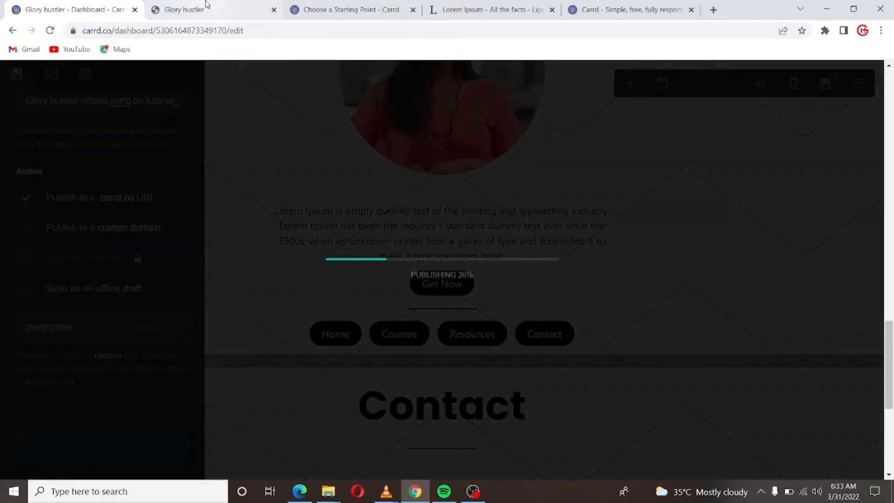
click(206, 4)
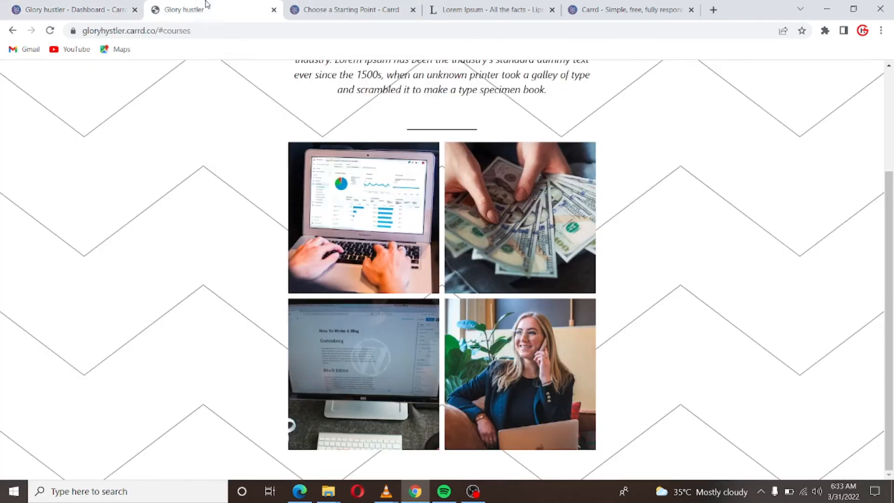
click(92, 4)
click(212, 4)
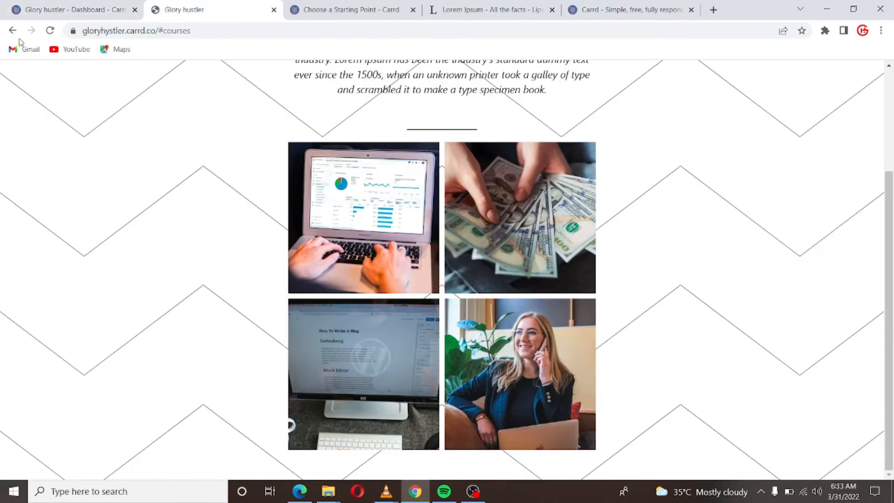
click(51, 33)
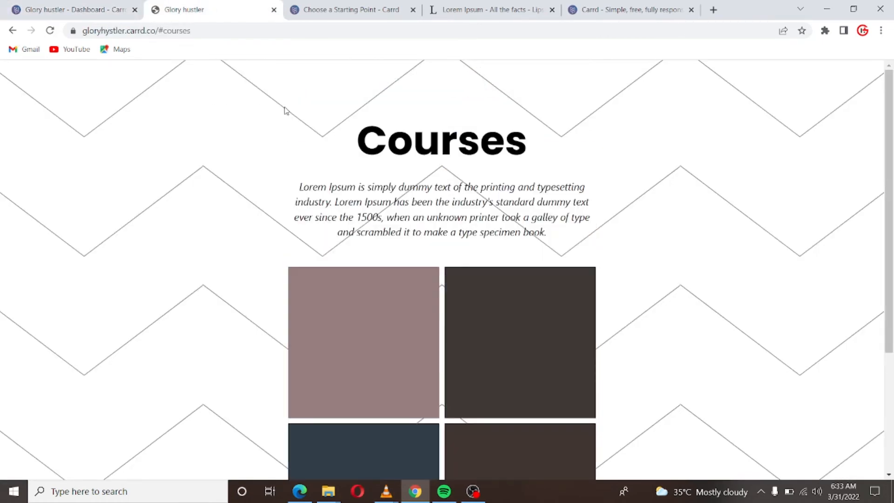
- Test the Home, Courses, Resources and Contact navigation buttons on the live site, and return to the editor
scroll(291, 375, down, 4)
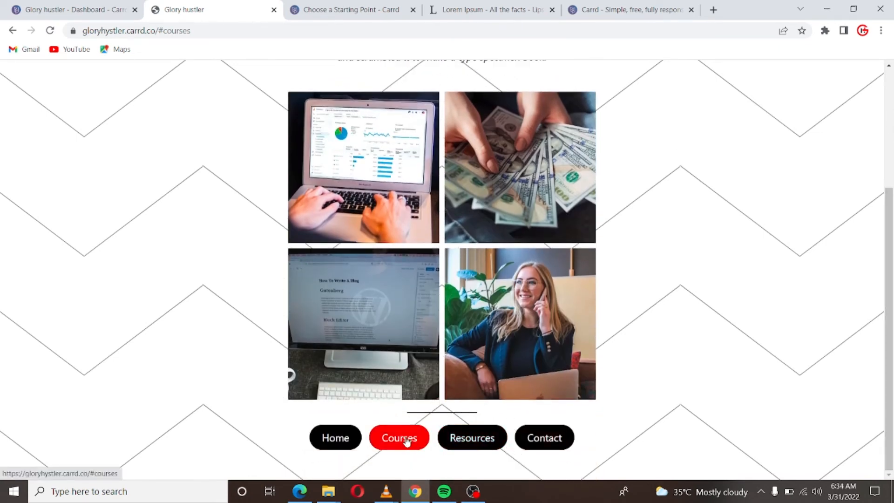
click(555, 444)
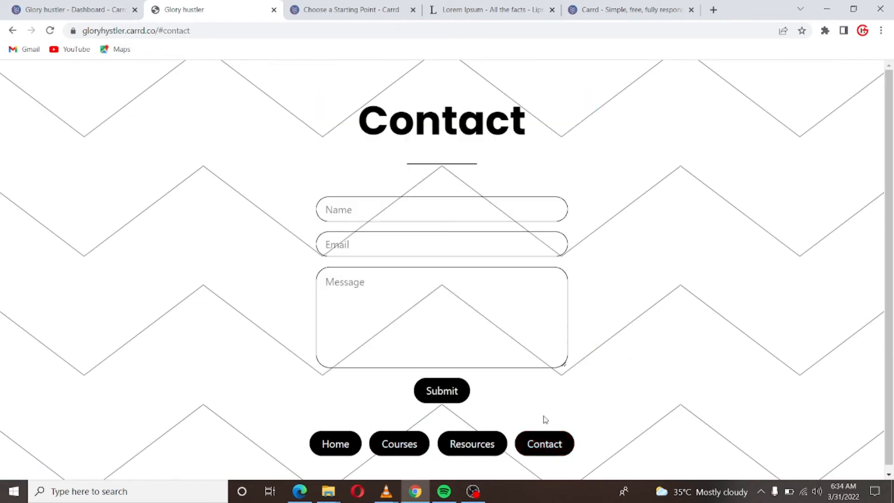
click(487, 444)
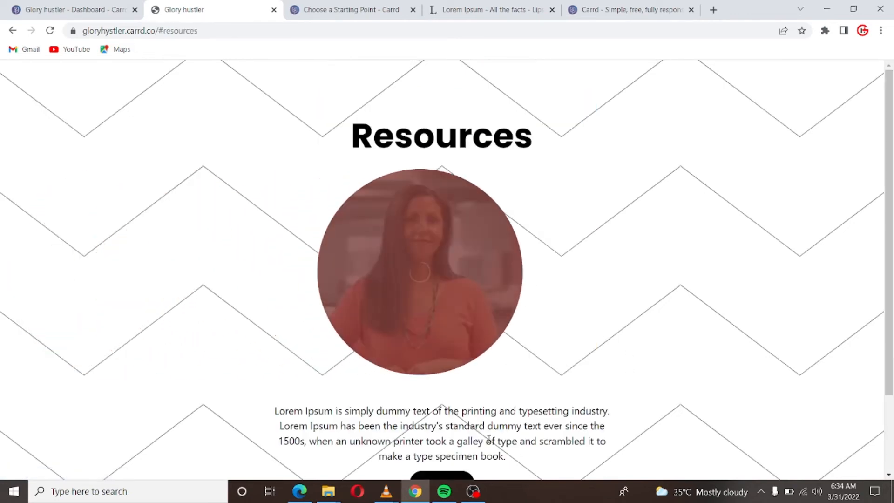
scroll(503, 368, down, 2)
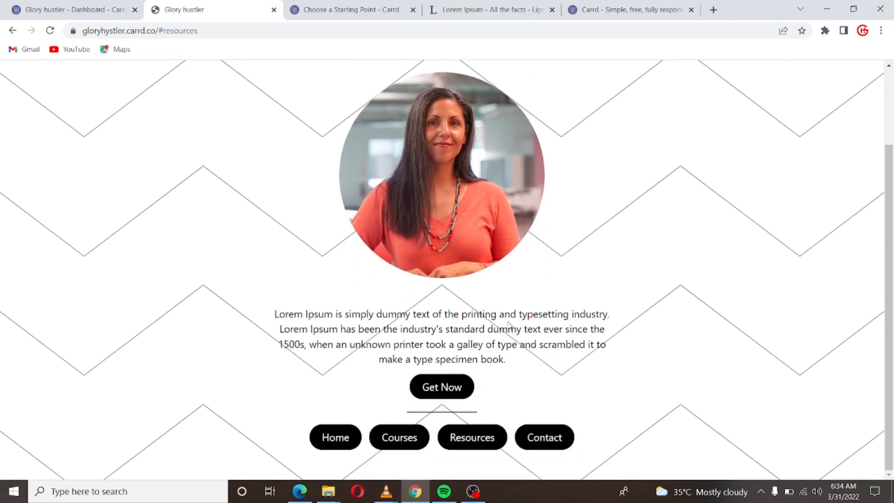
click(403, 447)
scroll(481, 389, down, 4)
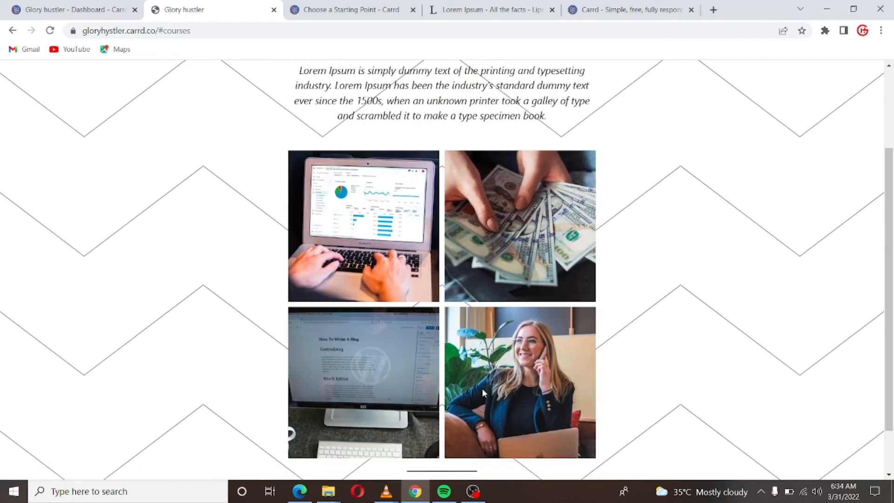
click(504, 437)
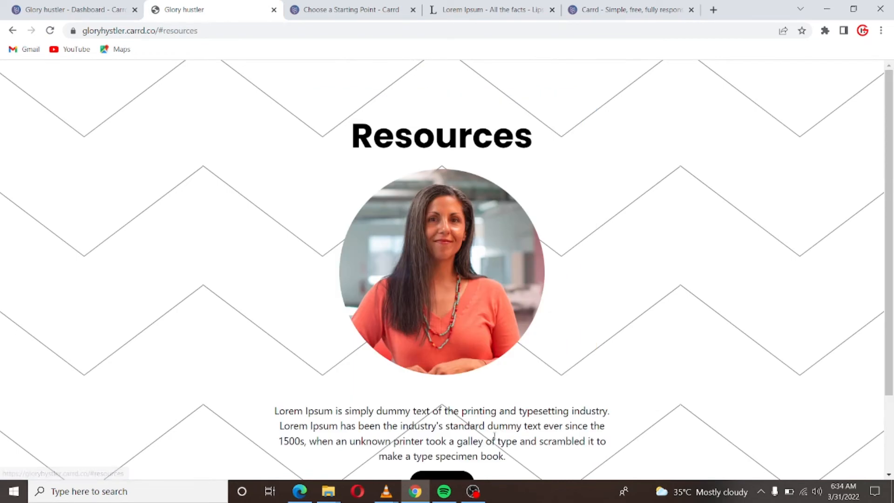
scroll(489, 398, down, 2)
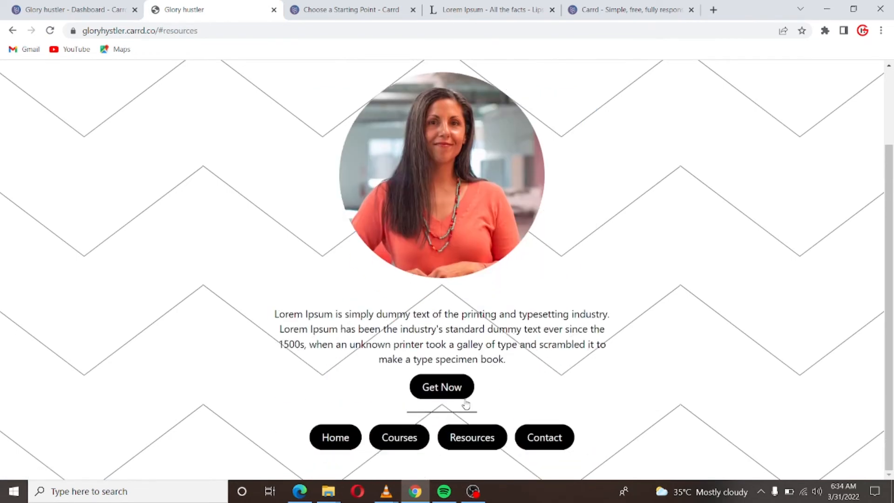
click(529, 440)
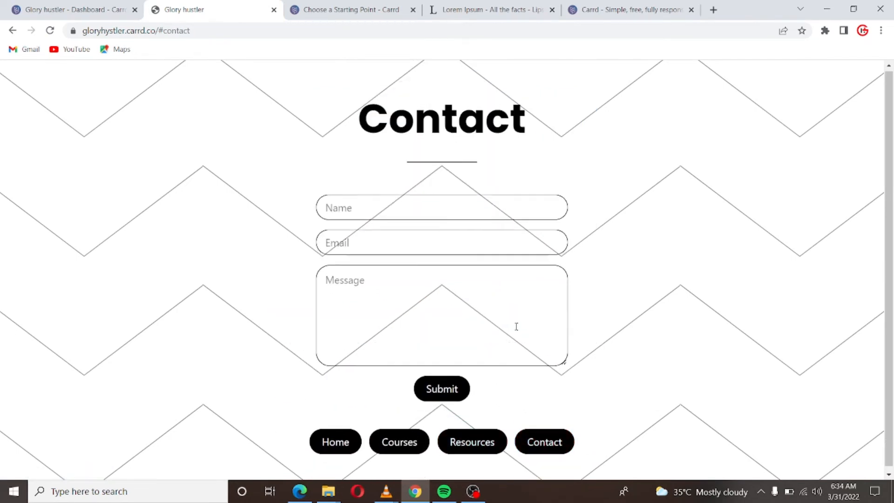
click(326, 438)
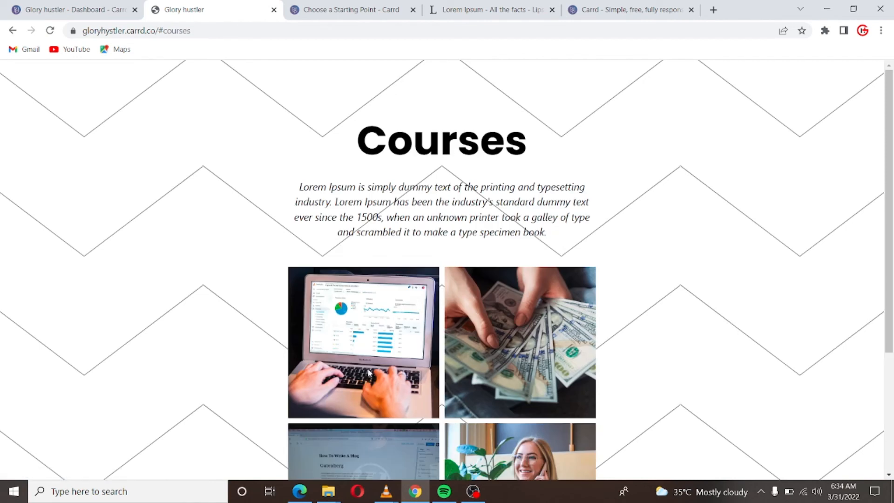
scroll(845, 167, down, 1)
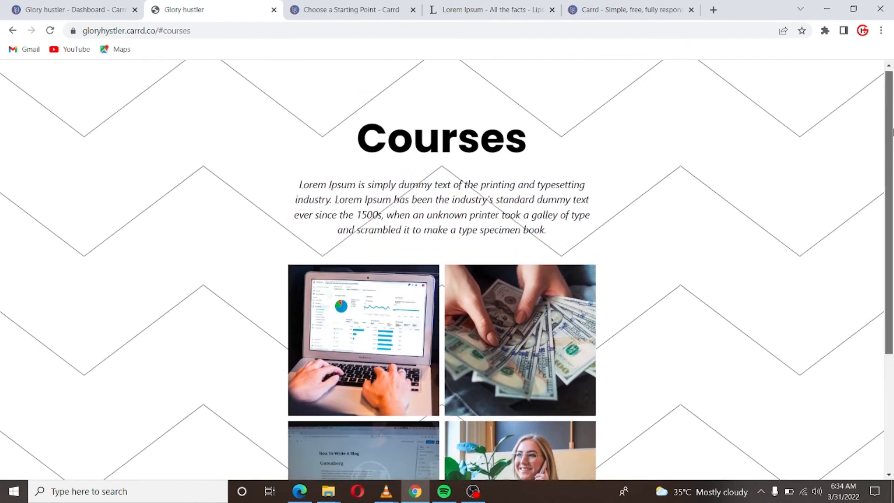
click(75, 4)
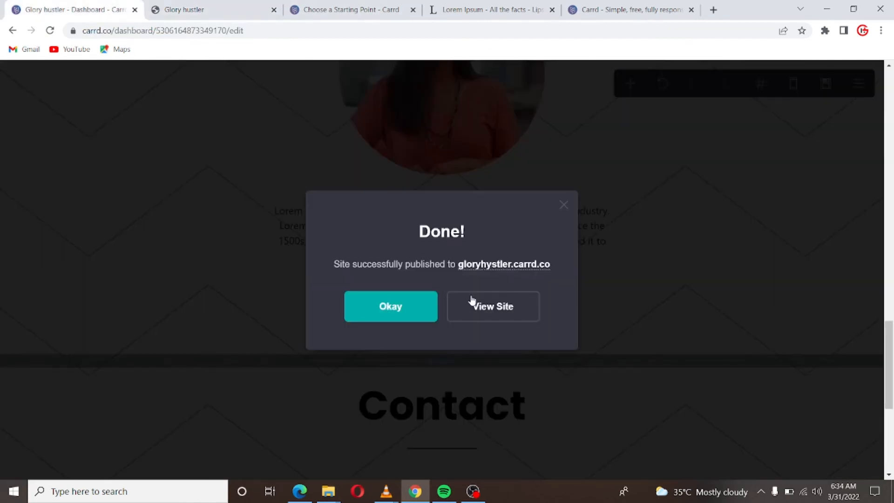
click(564, 206)
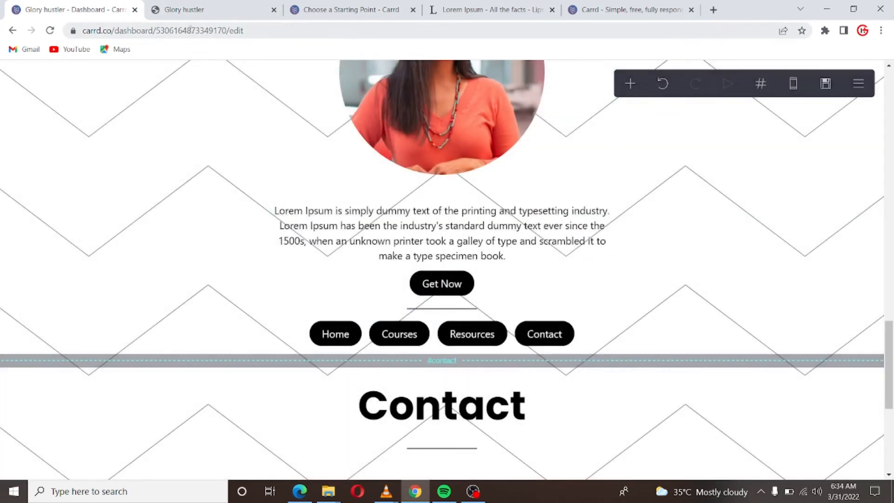
click(177, 7)
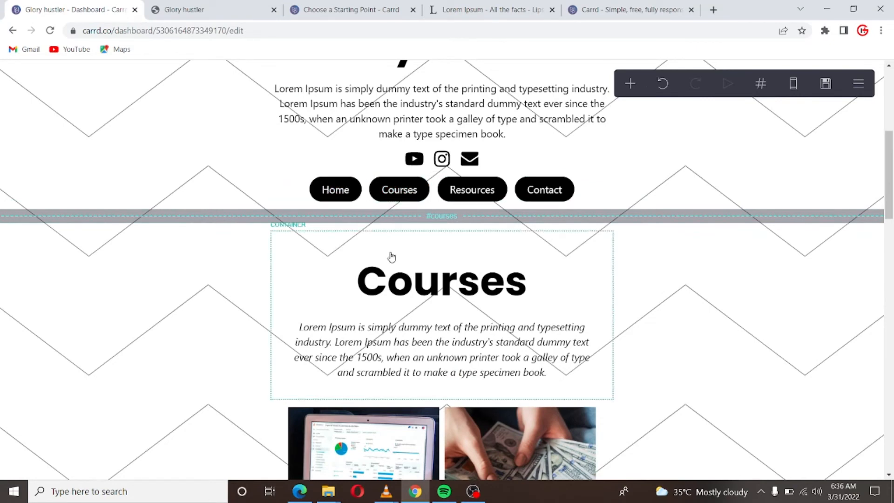
scroll(435, 219, up, 6)
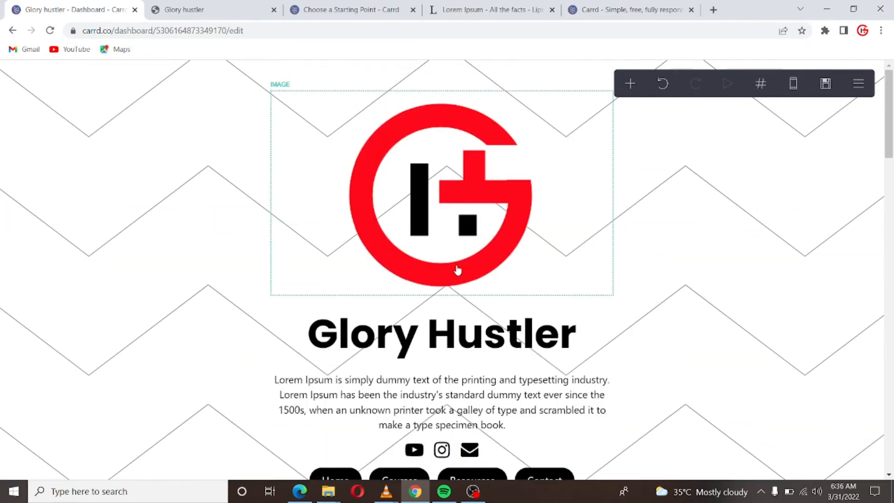
scroll(458, 290, down, 4)
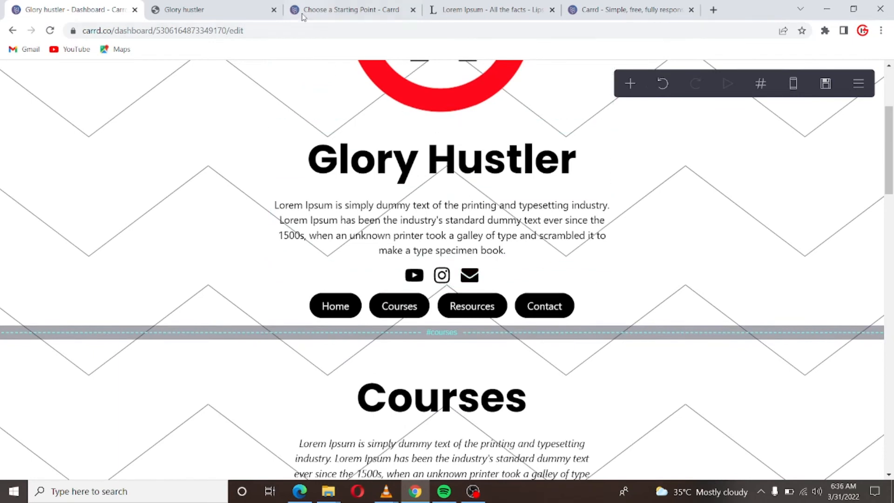
click(226, 8)
click(174, 31)
key(End)
key(BackSpace)
key(BackSpace)
key(BackSpace)
key(BackSpace)
key(BackSpace)
key(BackSpace)
key(BackSpace)
key(BackSpace)
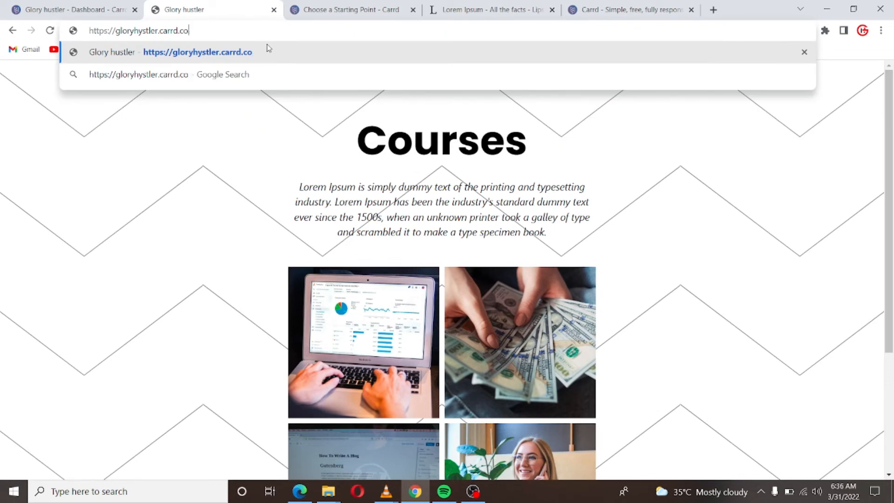
triple_click(172, 31)
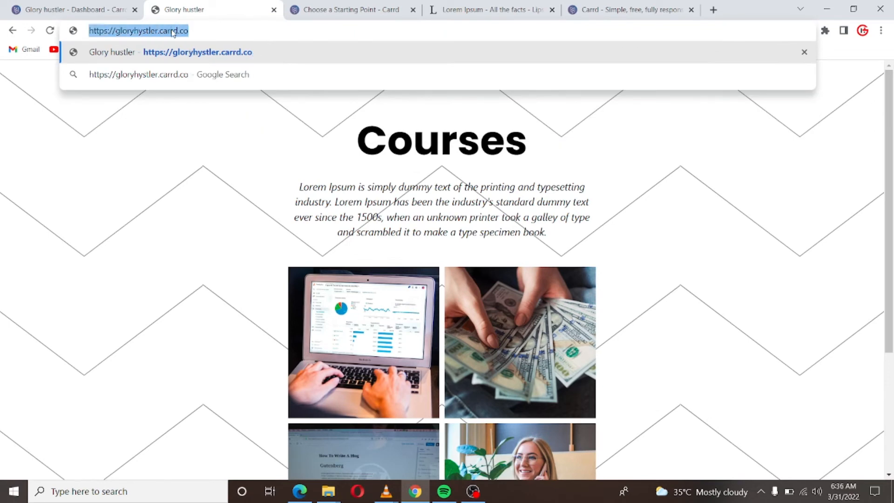
right_click(173, 30)
click(201, 95)
click(100, 4)
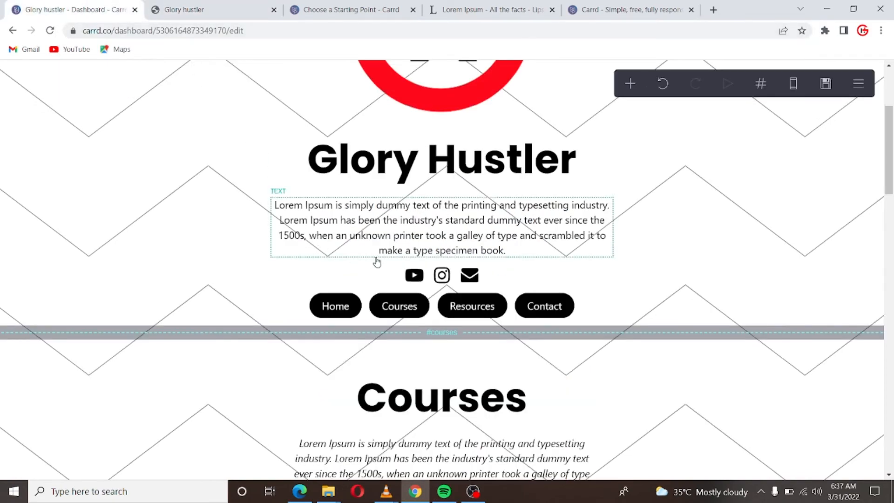
scroll(417, 307, down, 8)
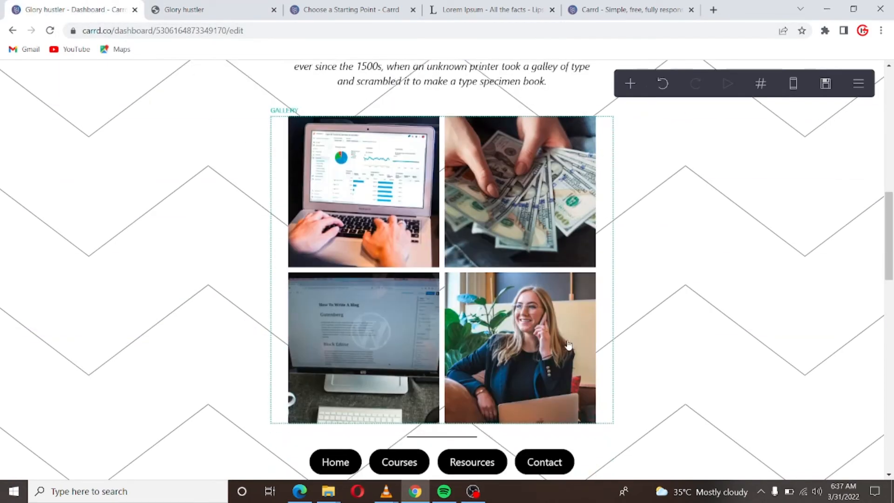
click(299, 461)
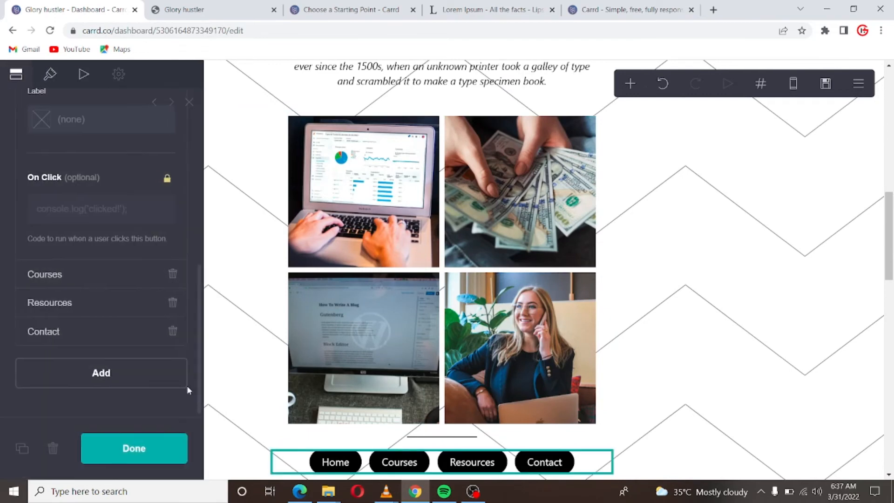
scroll(84, 186, up, 6)
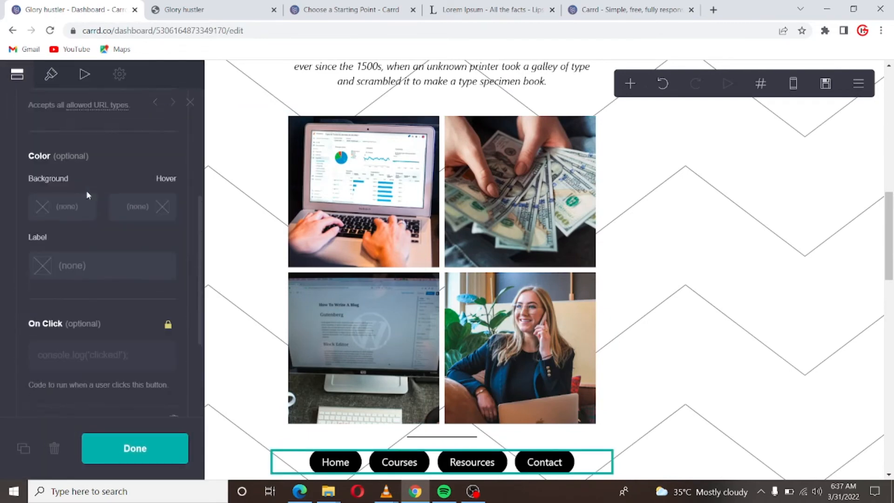
click(88, 222)
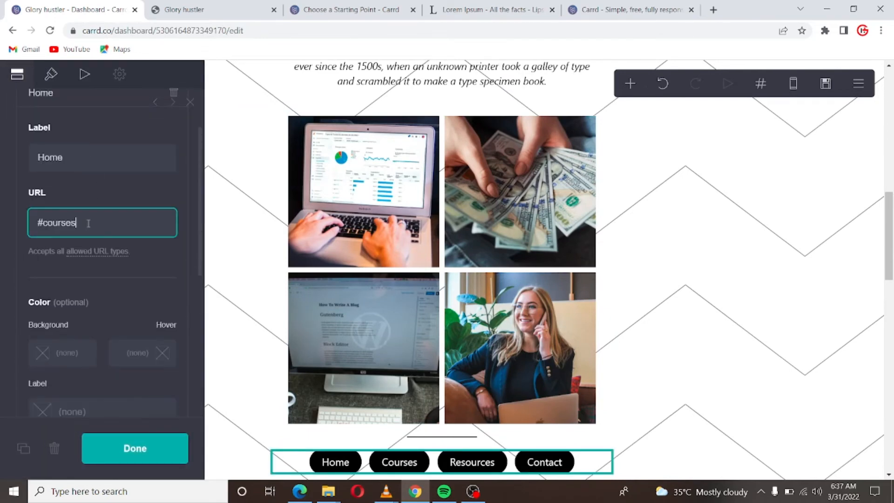
key(ctrl+v)
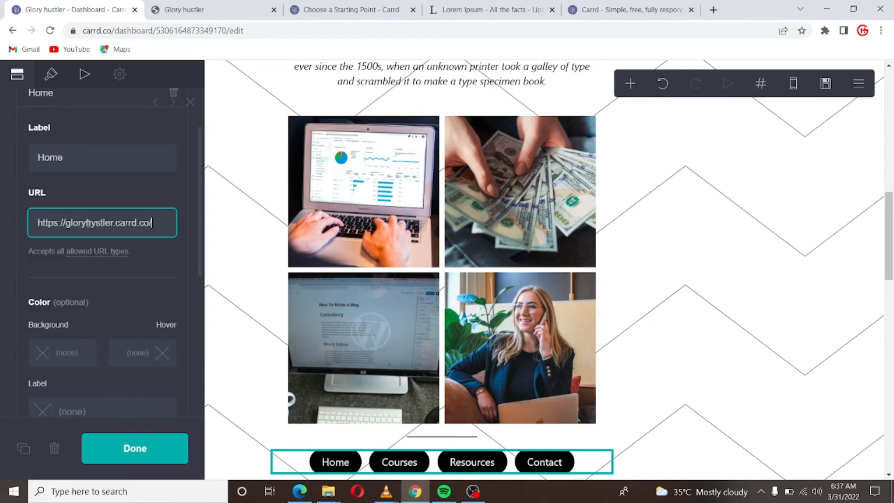
click(160, 449)
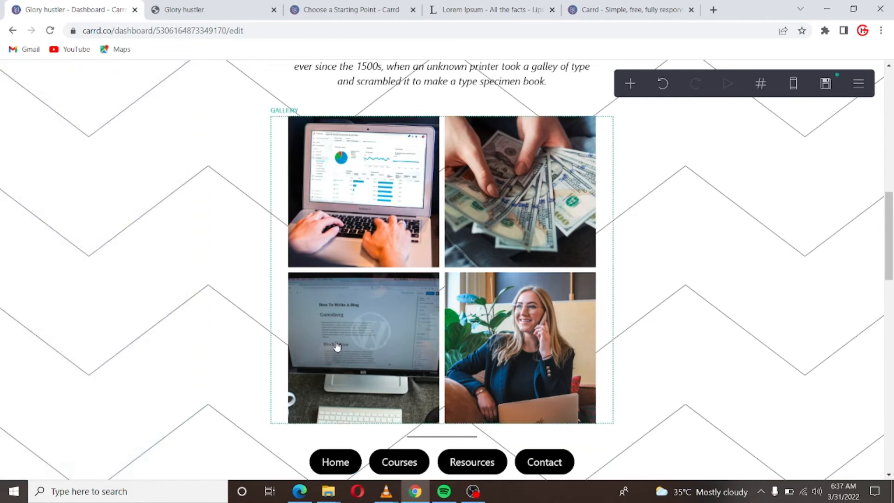
scroll(340, 351, down, 12)
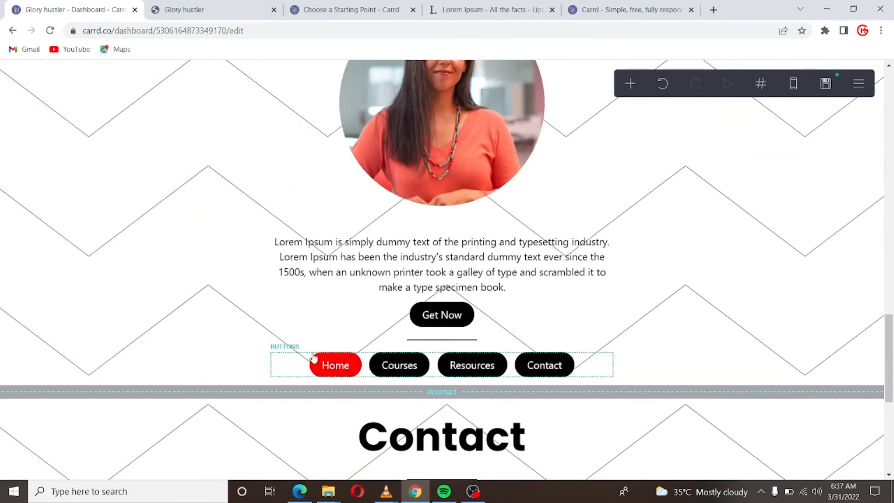
click(282, 362)
scroll(93, 182, up, 5)
scroll(96, 188, up, 3)
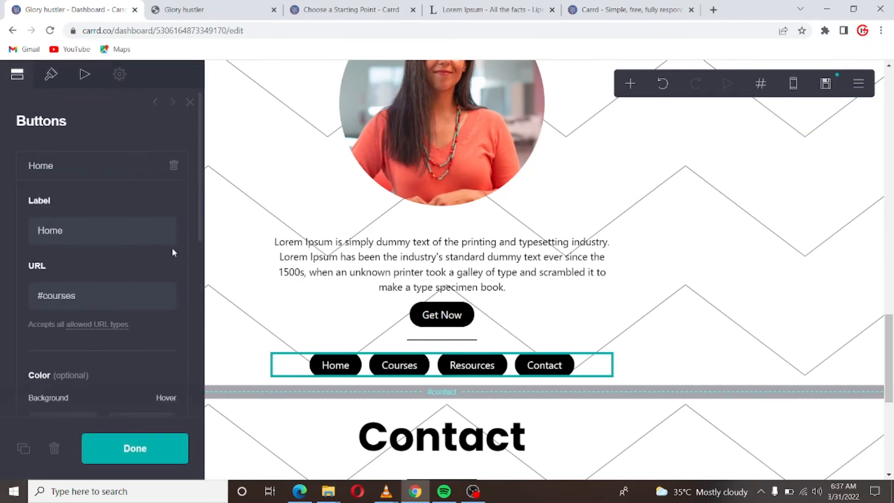
double_click(110, 296)
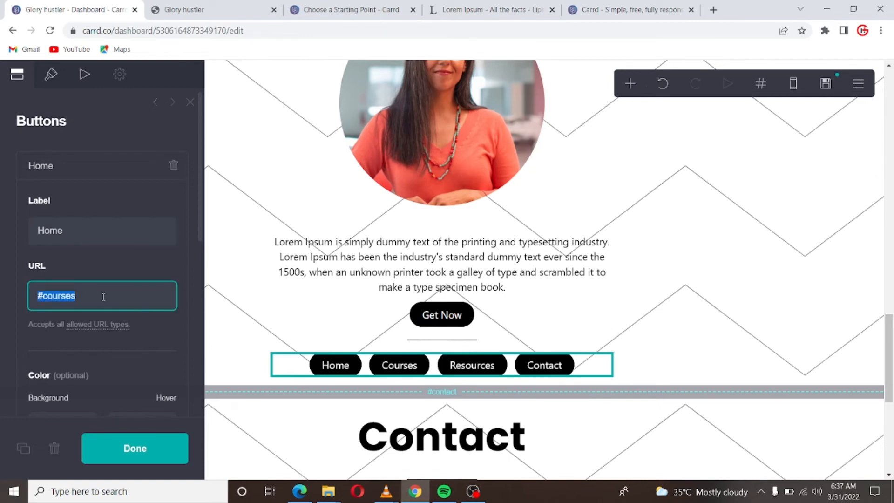
key(ctrl+v)
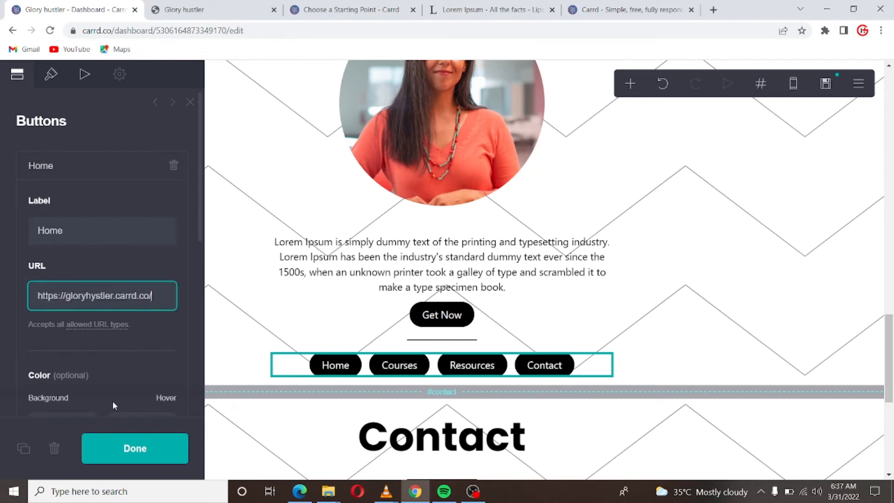
click(131, 447)
scroll(377, 336, down, 5)
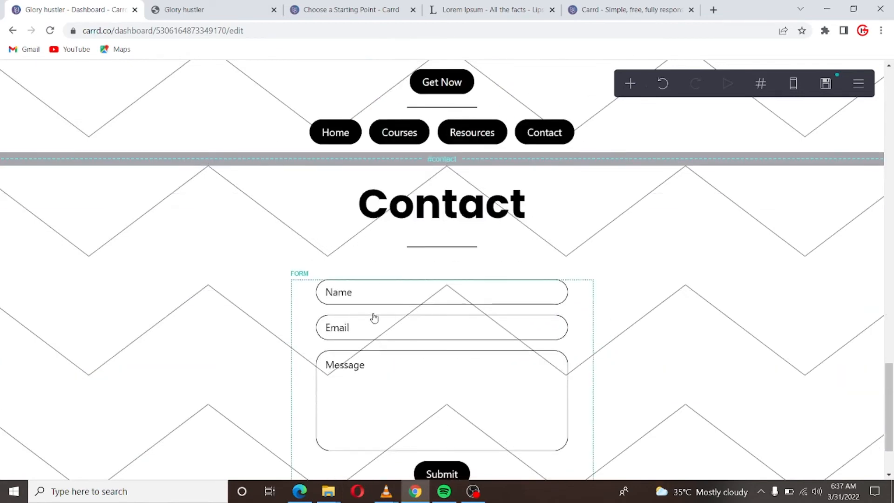
scroll(466, 361, down, 2)
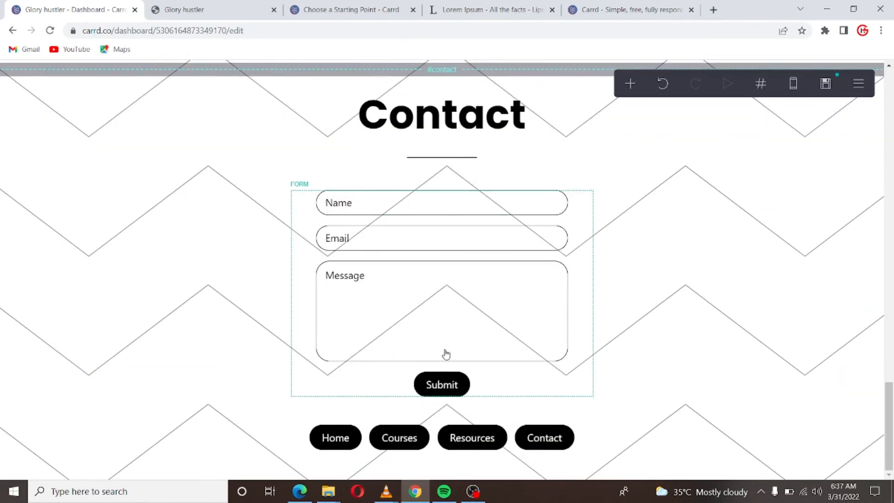
click(299, 442)
scroll(113, 185, up, 8)
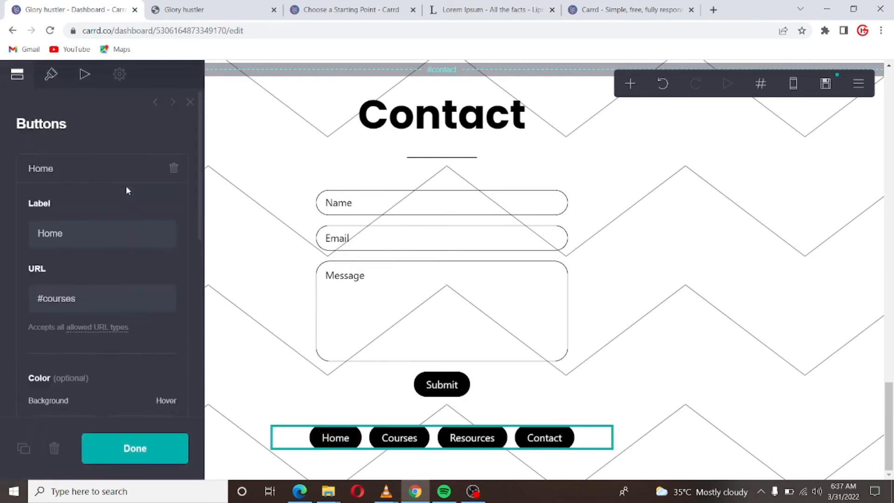
click(113, 294)
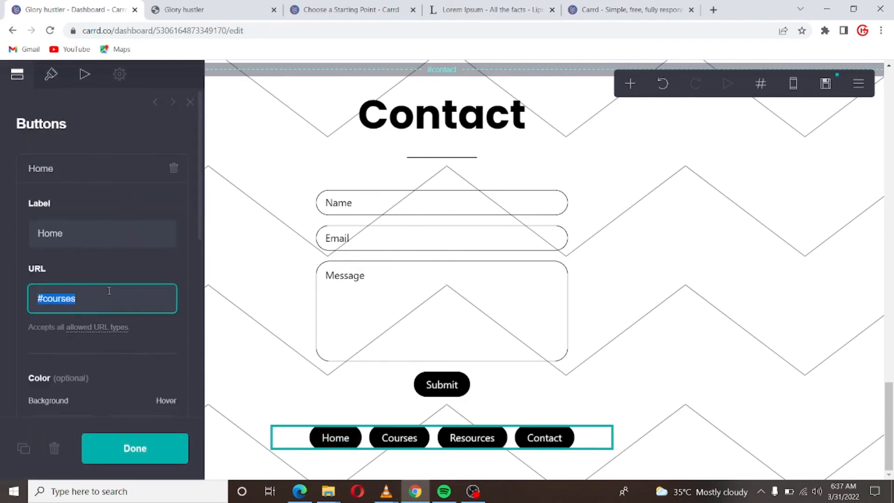
key(ctrl+v)
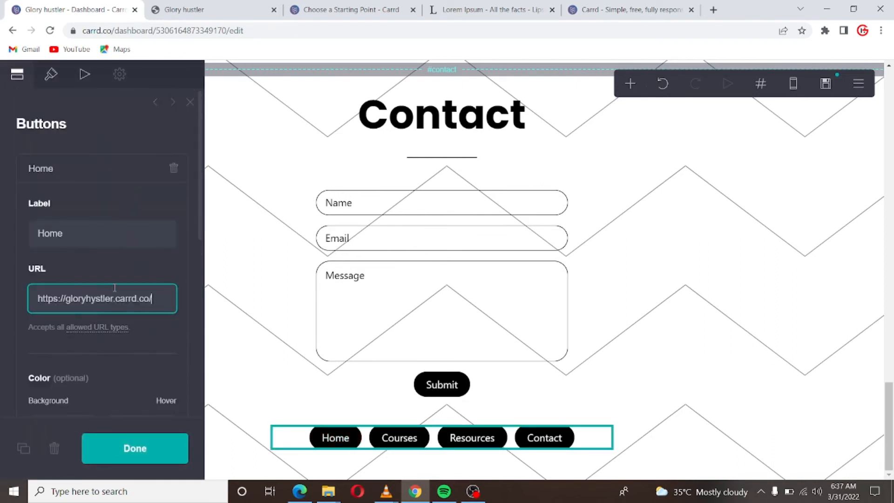
click(150, 438)
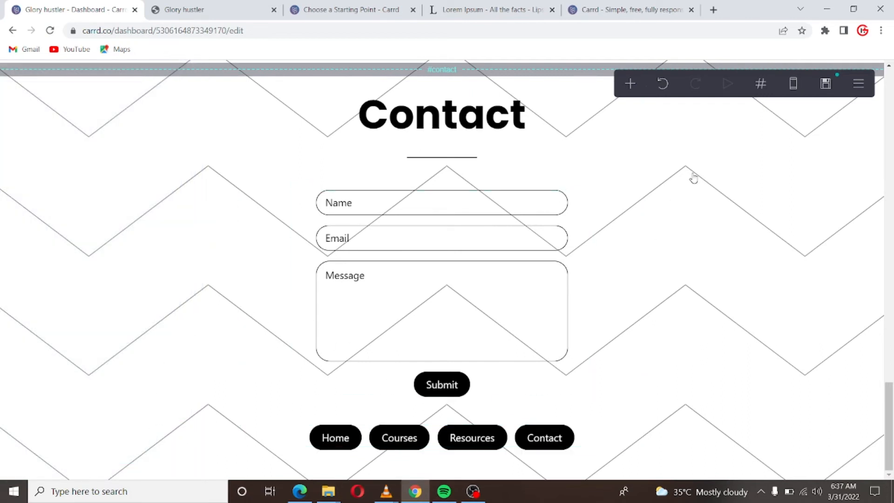
- Publish the changes to gloryhystler.carrd.co, view the live site and close the duplicate browser tab
click(825, 87)
click(91, 442)
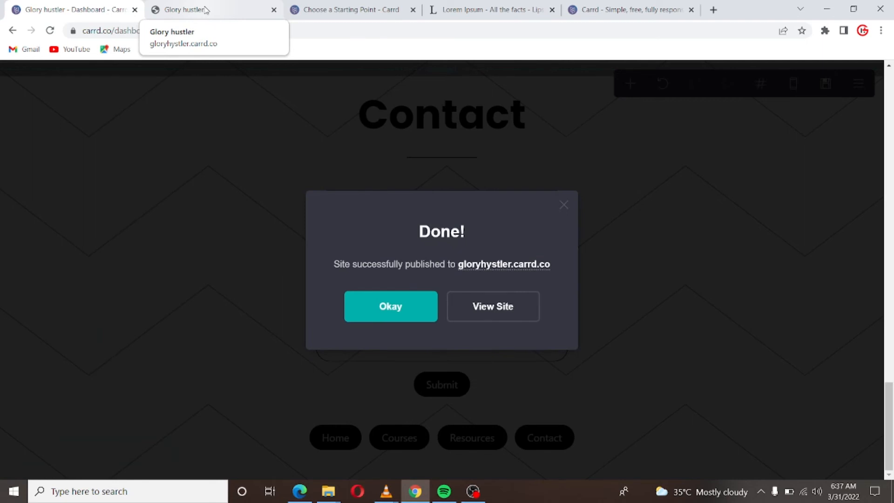
click(493, 308)
click(362, 9)
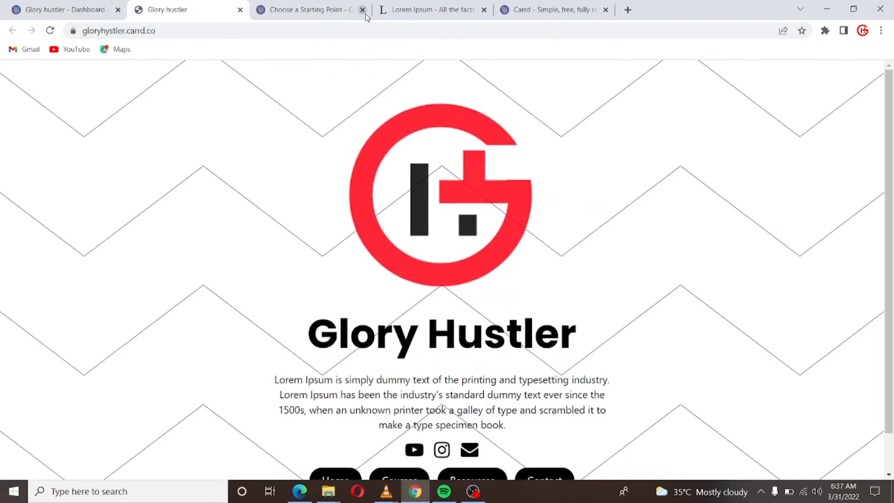
- Test the Courses, Resources, Contact and Home navigation buttons across the live site's sections
scroll(379, 410, down, 1)
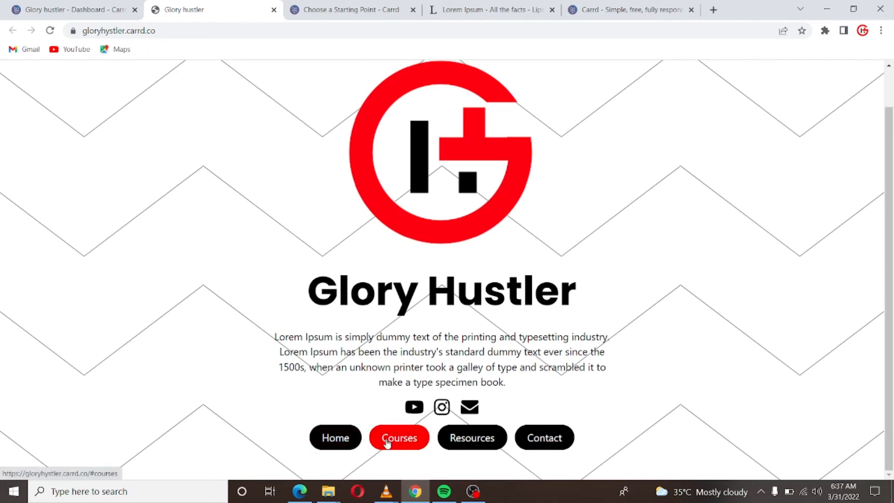
click(386, 440)
scroll(419, 431, down, 3)
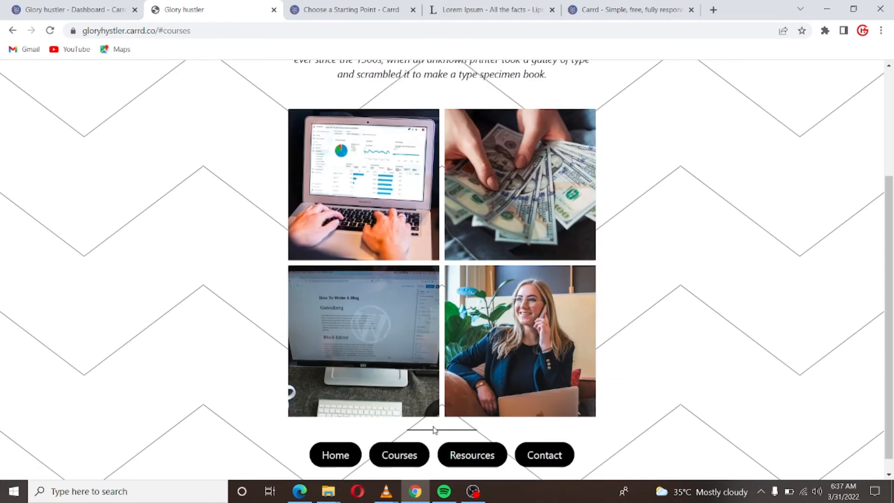
click(464, 441)
scroll(464, 443, down, 2)
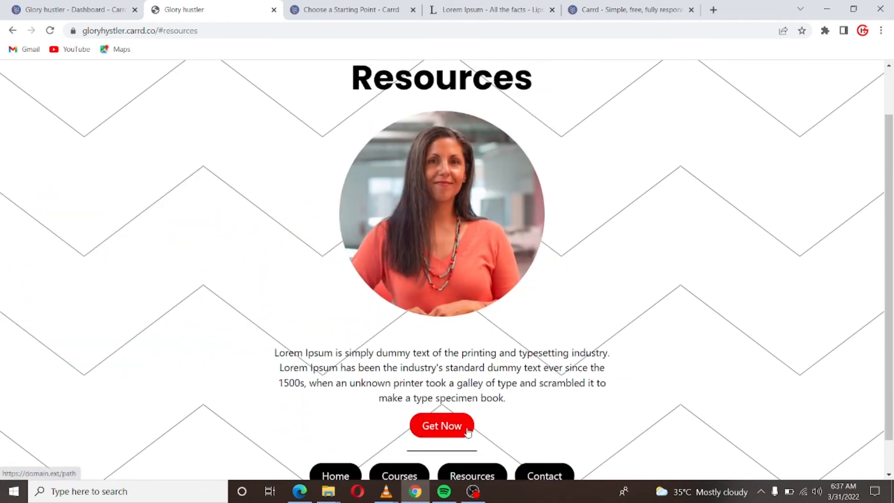
click(532, 436)
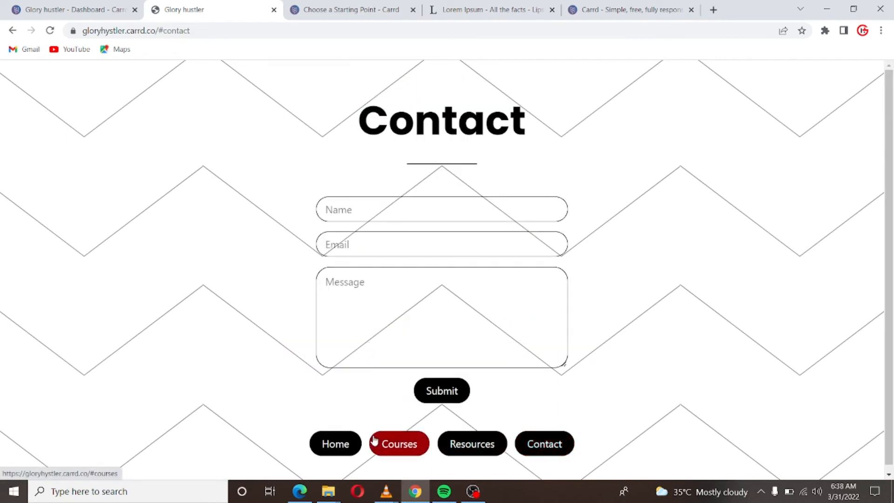
click(355, 444)
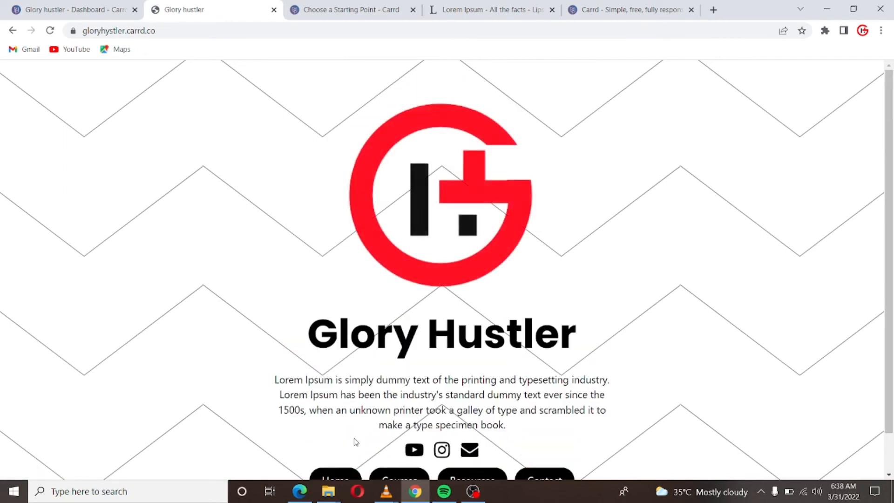
click(385, 441)
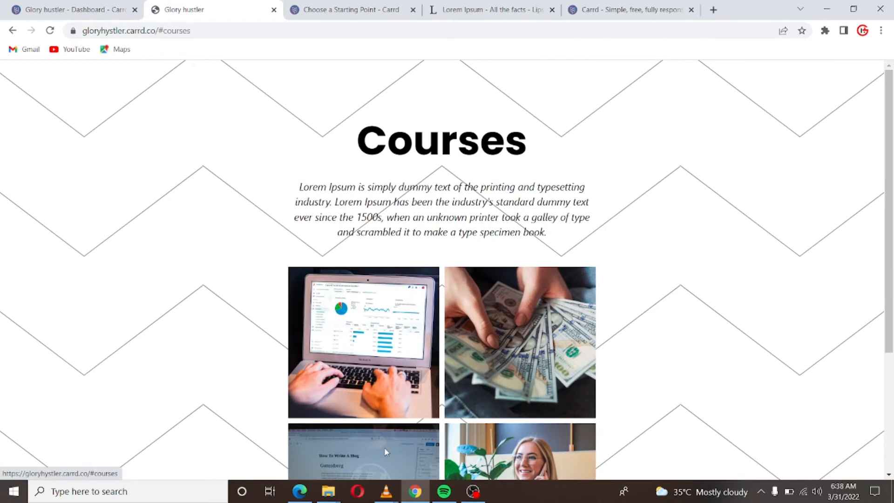
scroll(362, 416, down, 3)
click(340, 436)
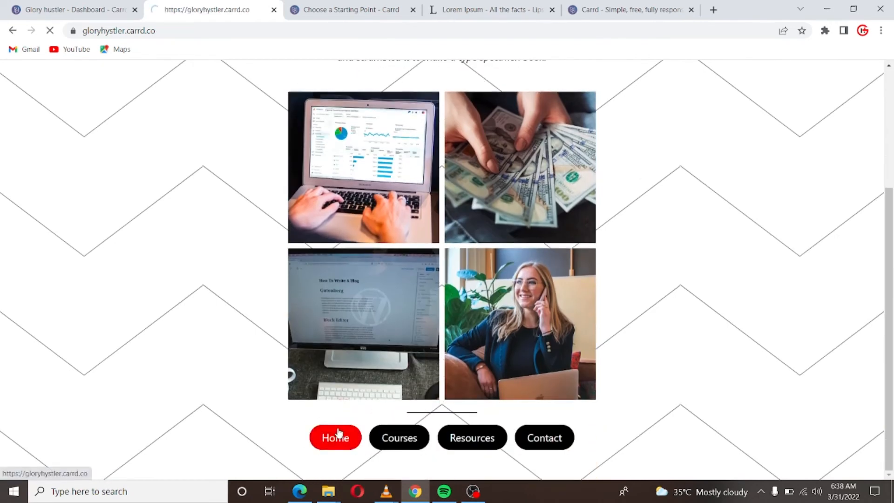
scroll(599, 190, down, 1)
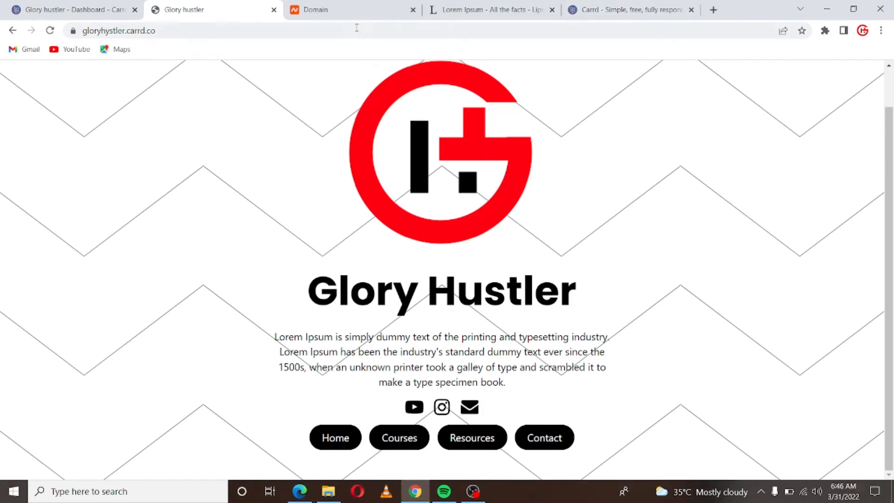
- Switch to Namecheap and open the advanced DNS settings of the domain coolfacecap.com
click(353, 16)
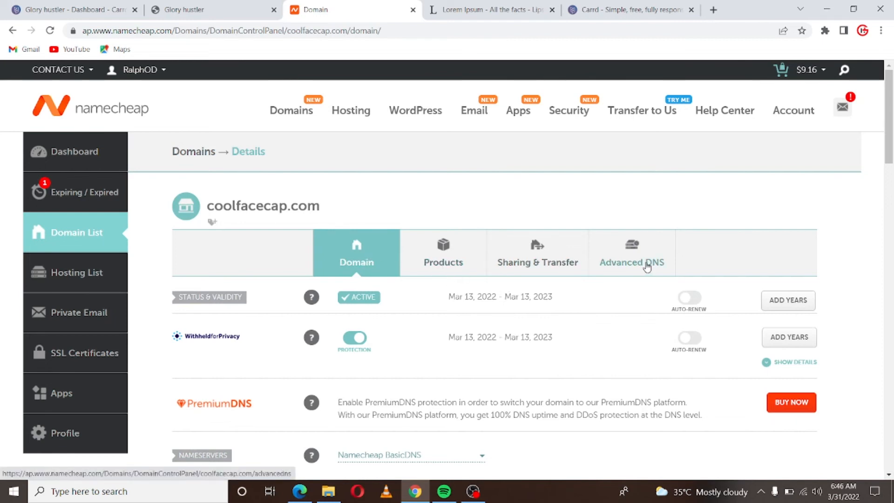
click(647, 265)
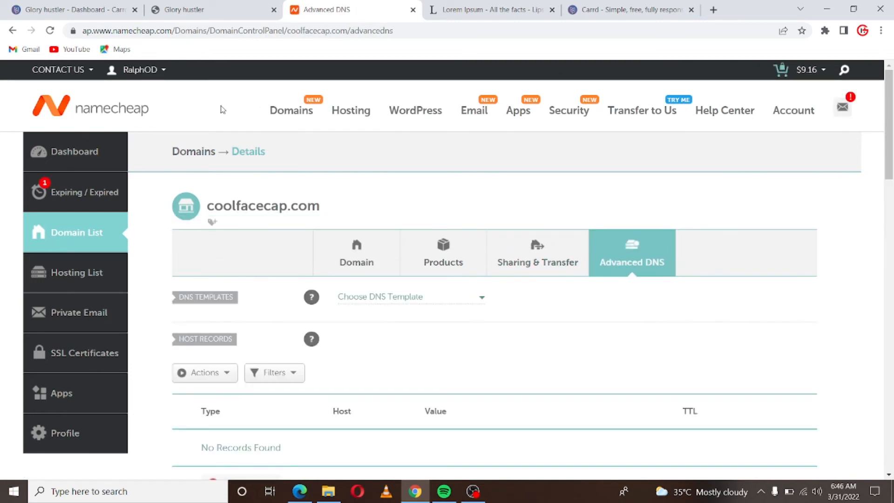
- Switch back to the Carrd editor and choose publishing to a custom domain, bringing the required host records into view
click(180, 12)
drag(127, 12, 209, 12)
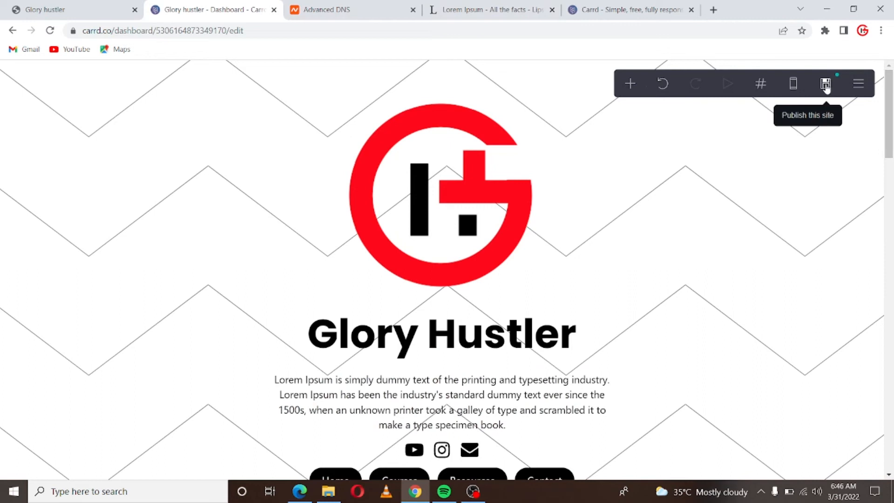
click(826, 85)
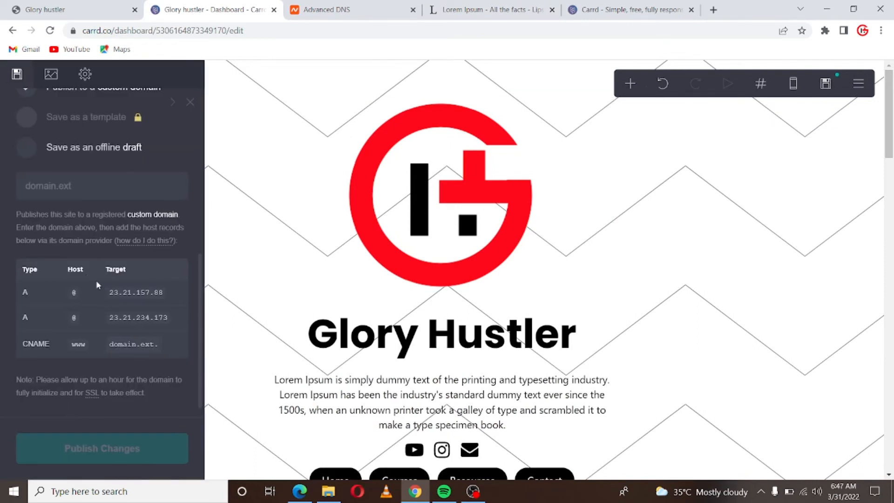
scroll(68, 245, up, 5)
click(30, 310)
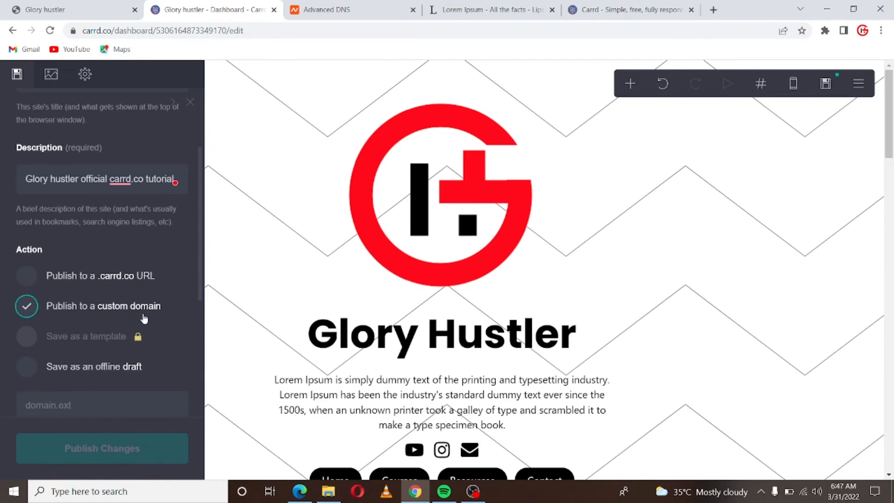
scroll(140, 316, down, 3)
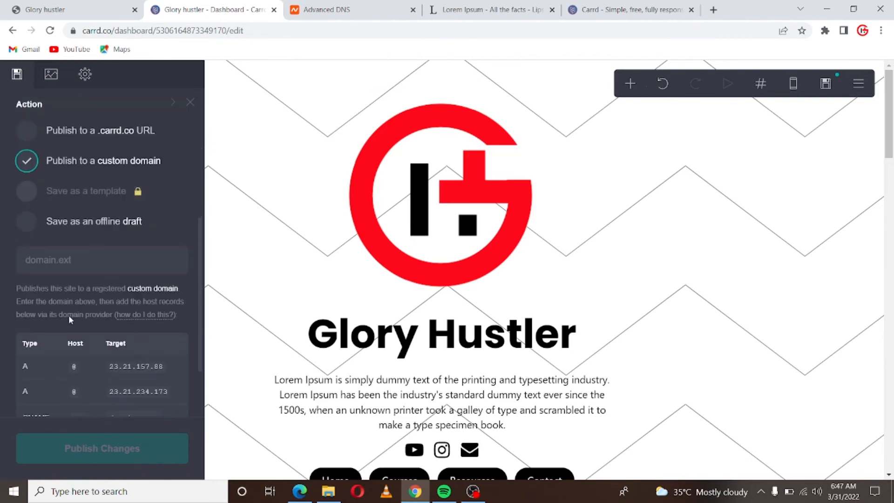
scroll(72, 313, down, 2)
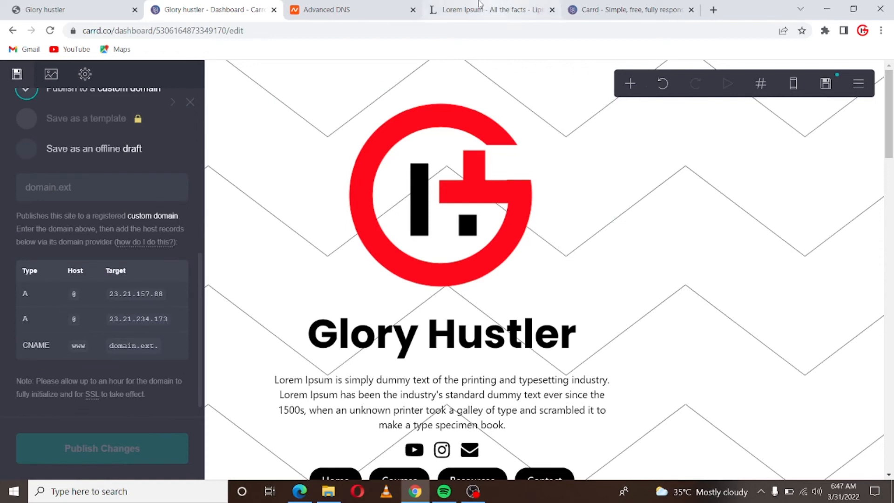
- Switch to Namecheap and add a new host record of type A Record for coolfacecap.com
click(354, 9)
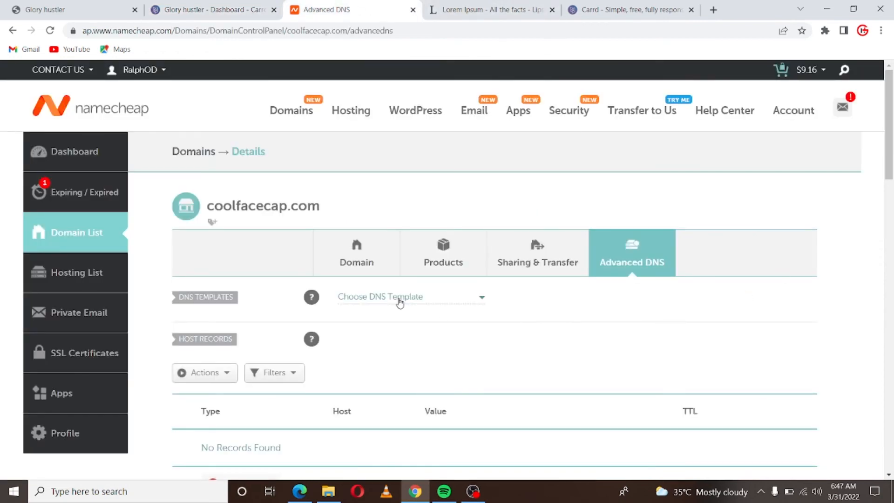
scroll(350, 367, down, 2)
scroll(350, 367, down, 1)
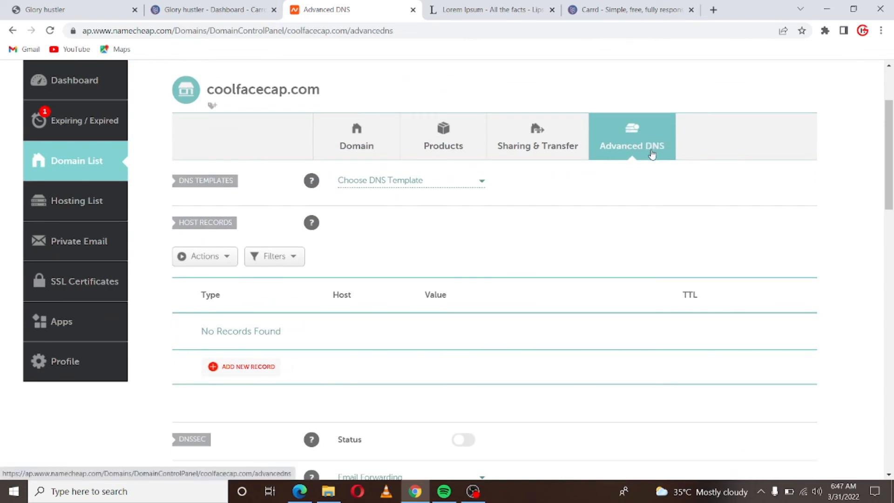
click(254, 367)
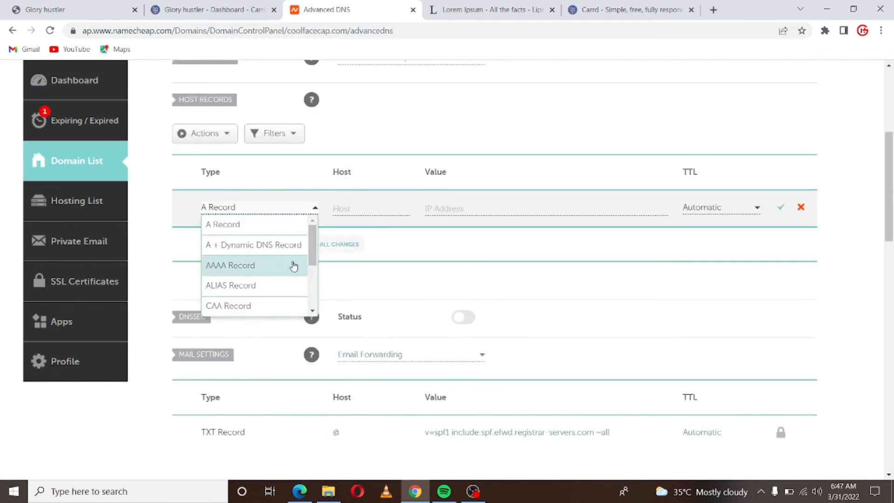
click(252, 227)
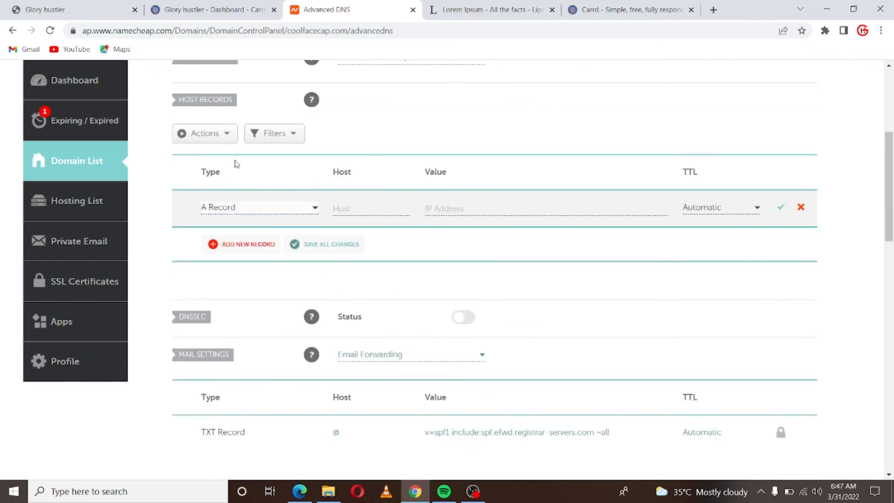
- Copy the first A record target 23.21.157.88 from Carrd's publish settings and return to Namecheap's new host record
click(215, 10)
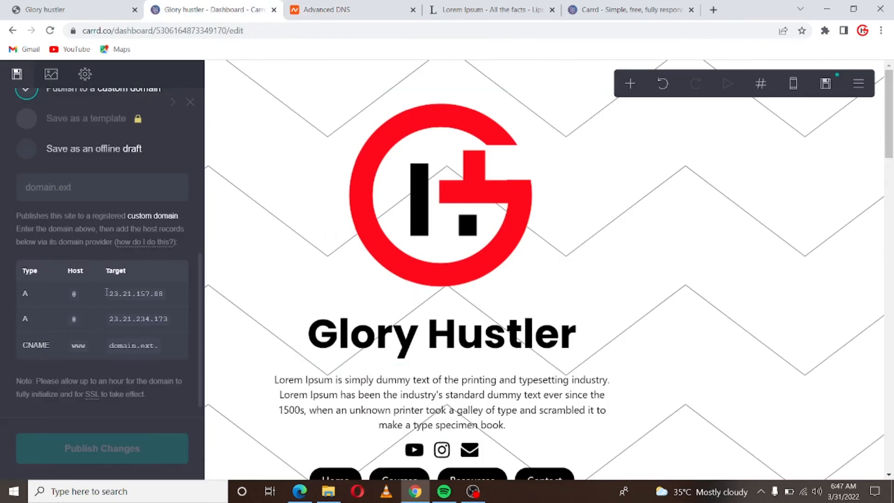
drag(109, 294, 186, 295)
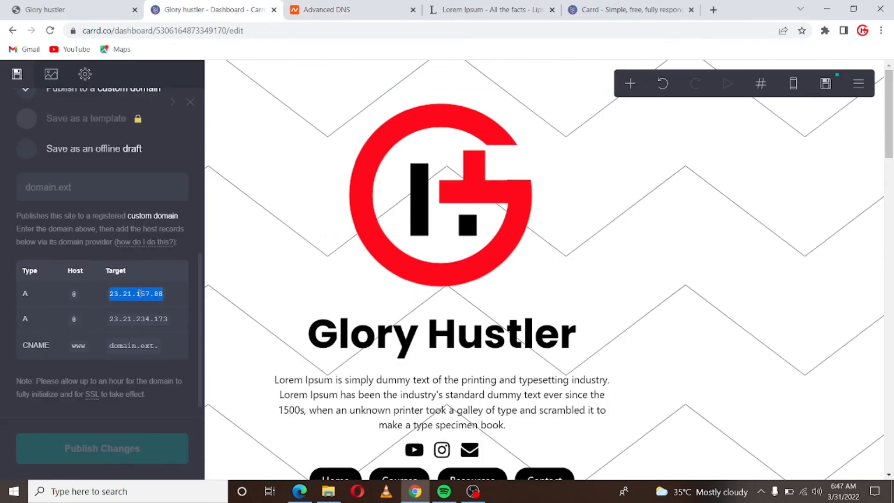
right_click(139, 294)
click(171, 304)
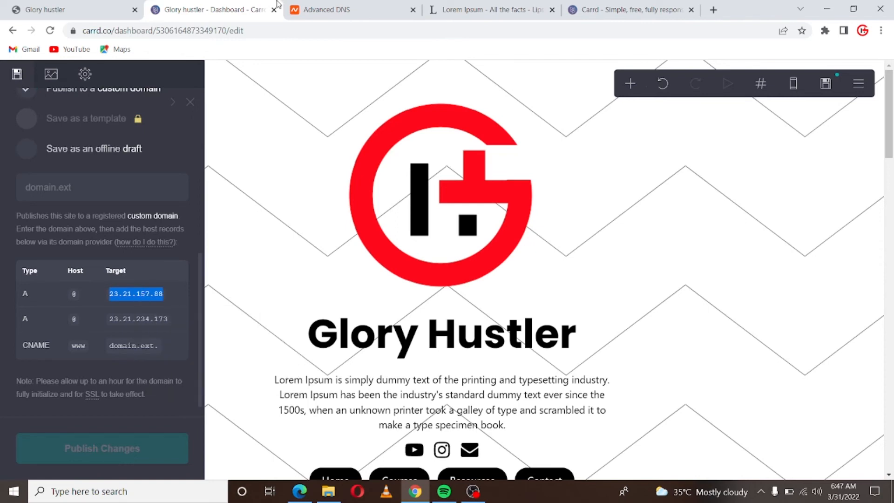
click(339, 10)
scroll(530, 395, down, 2)
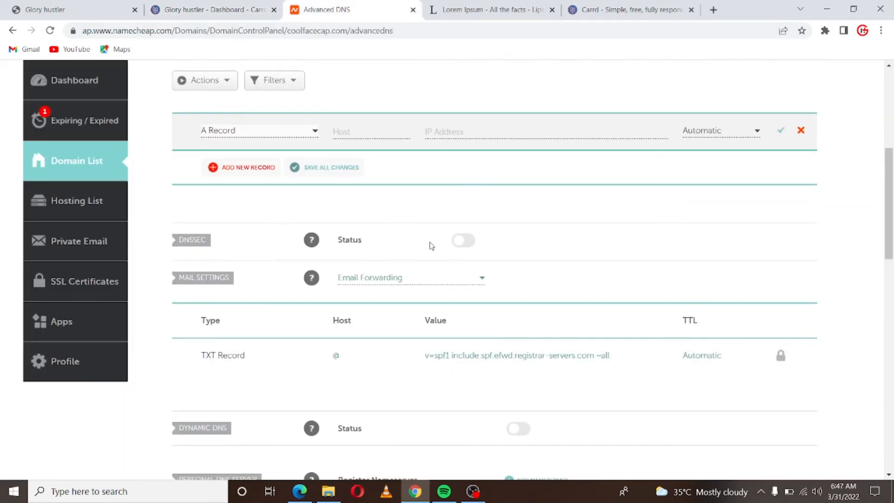
- Enter the copied address 23.21.157.88 as the value of the new A record
click(470, 135)
right_click(471, 135)
click(503, 228)
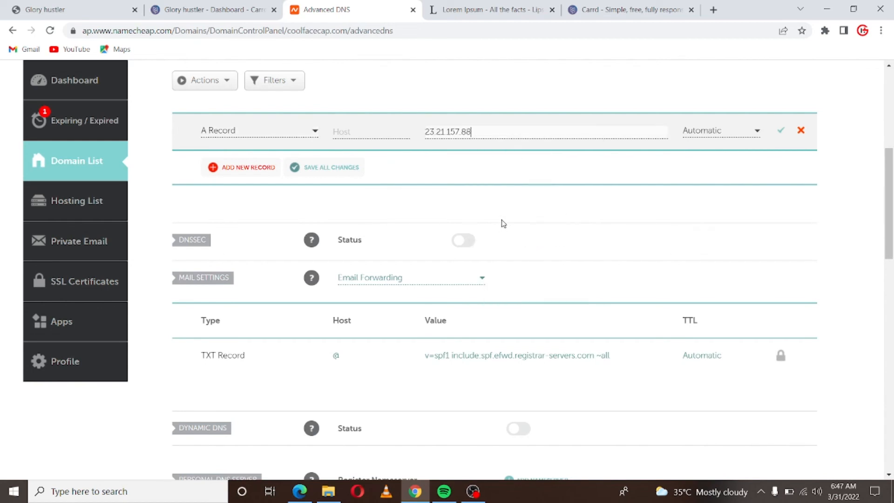
- Switch to the Carrd editor, copy the second A record target 23.21.234.173, and return to Namecheap's advanced DNS page
click(232, 12)
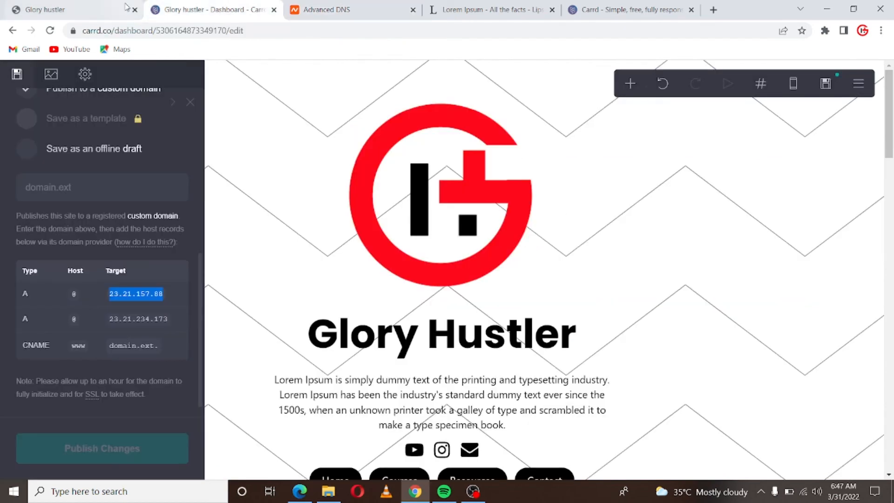
drag(109, 319, 185, 326)
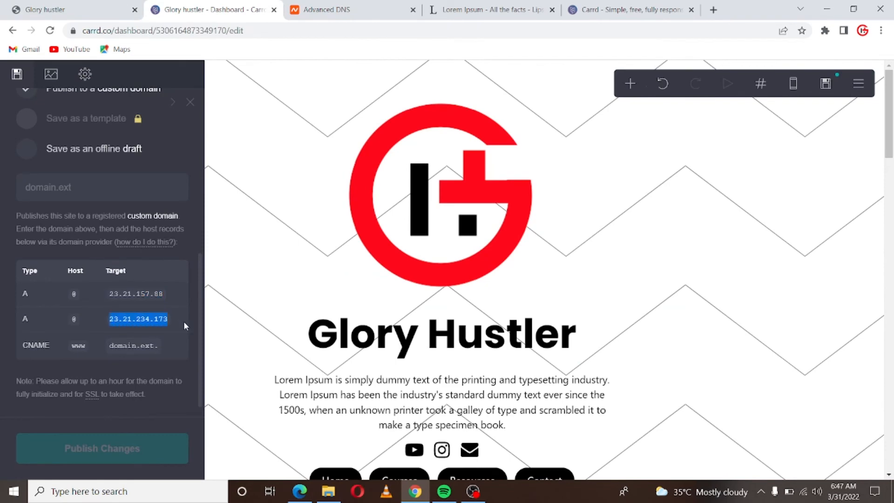
right_click(156, 319)
click(172, 329)
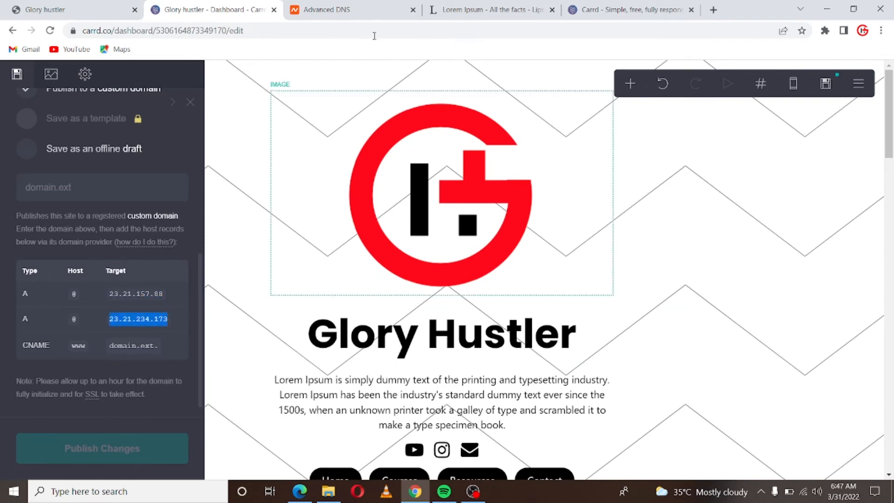
click(354, 10)
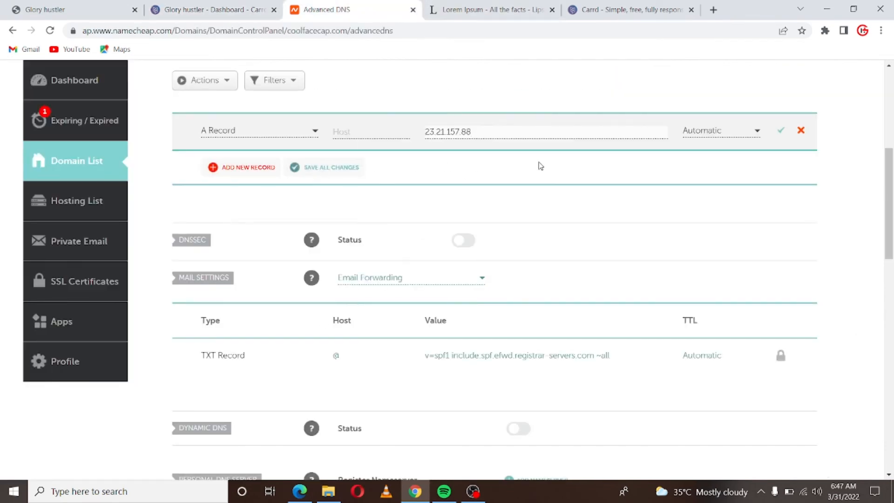
- Add a second host record of type A Record with the value 23.21.234.173
click(261, 172)
click(275, 263)
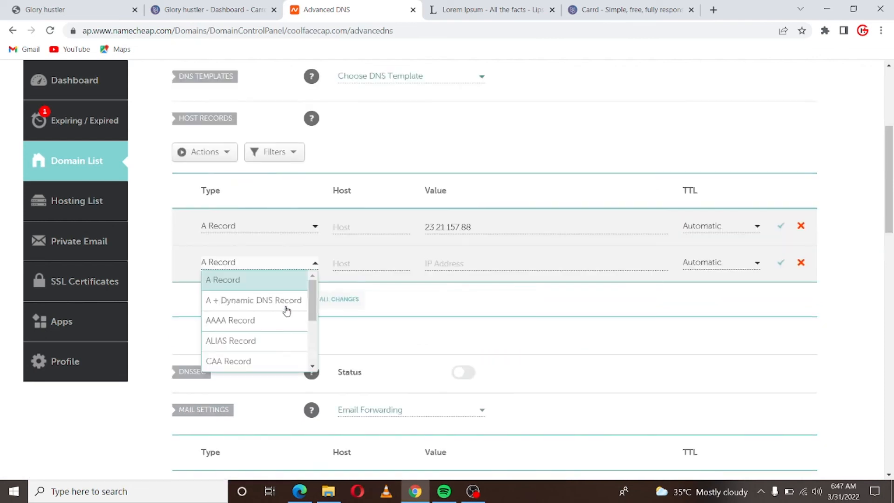
click(238, 284)
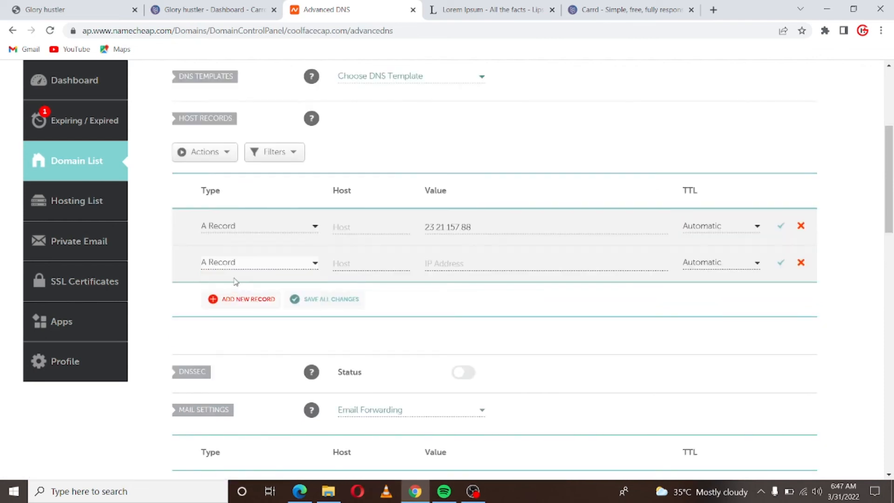
right_click(460, 262)
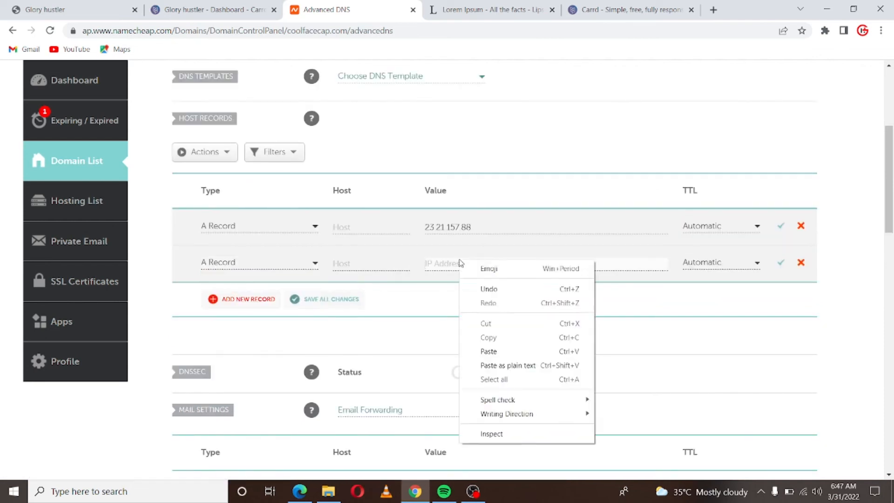
click(486, 351)
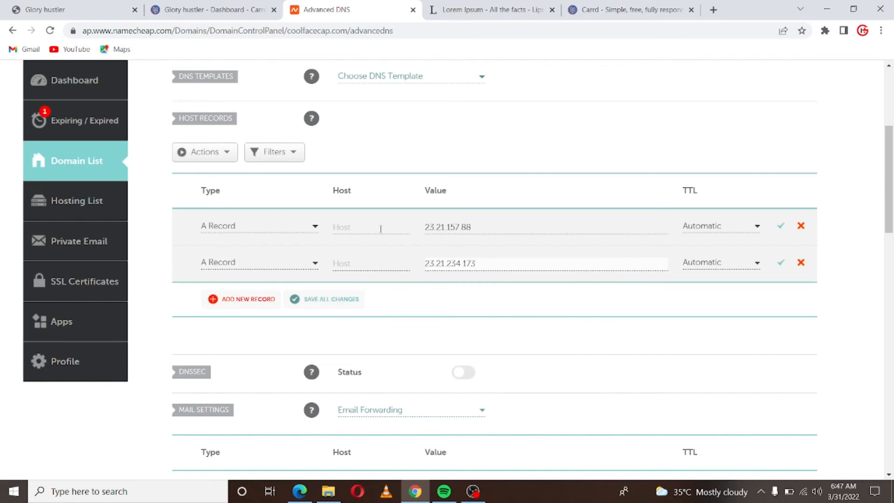
- Switch to the Carrd editor, copy the host @ of the first A record, and return to Namecheap's host records
click(111, 9)
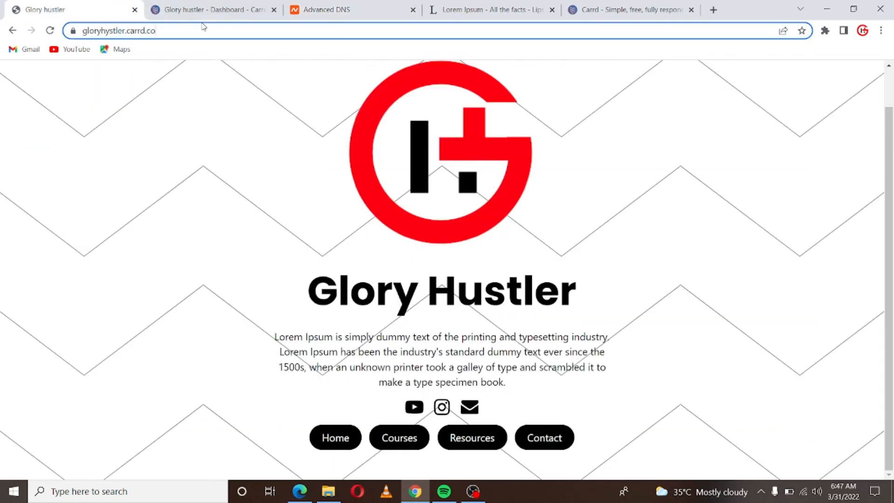
click(209, 14)
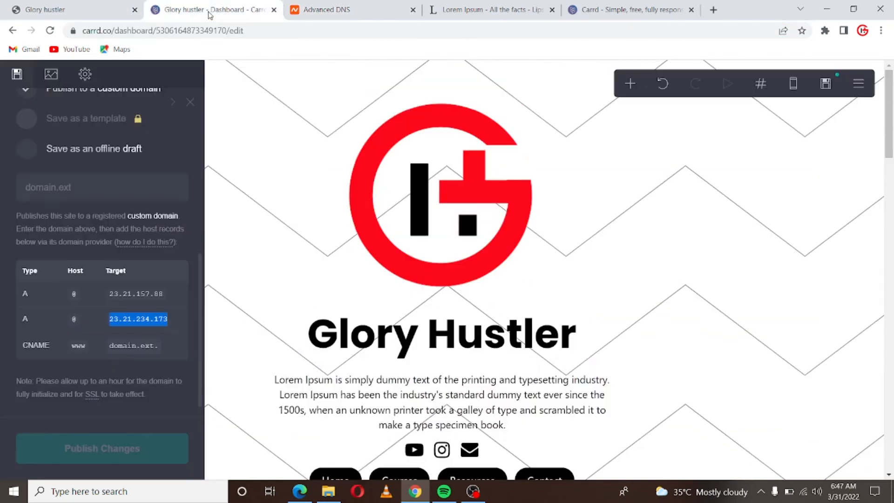
click(74, 294)
right_click(73, 294)
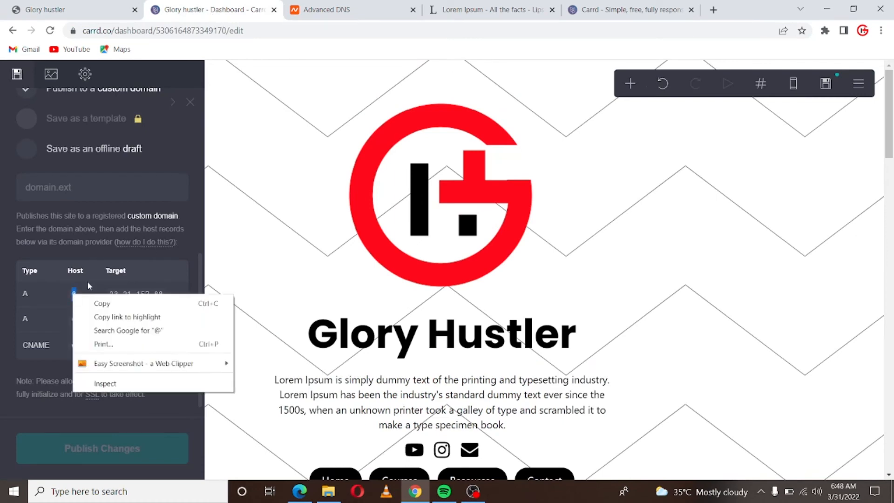
click(101, 303)
click(334, 7)
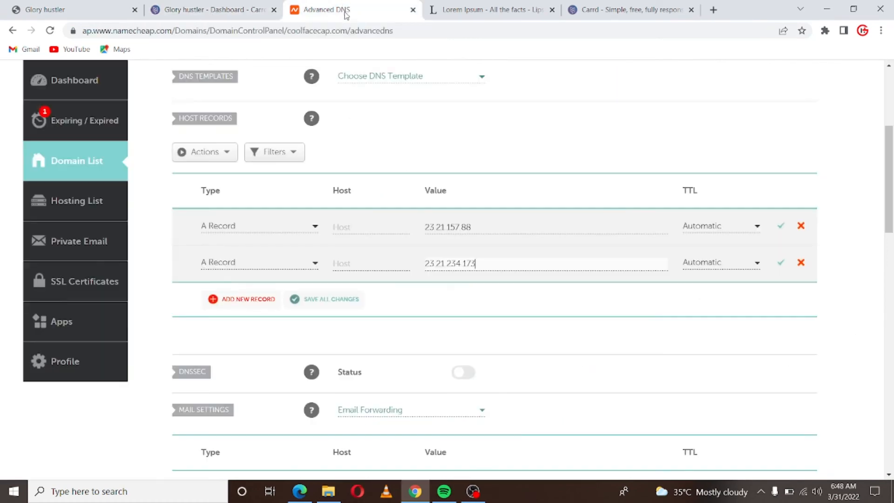
- Set the host of both new A records to @
click(350, 225)
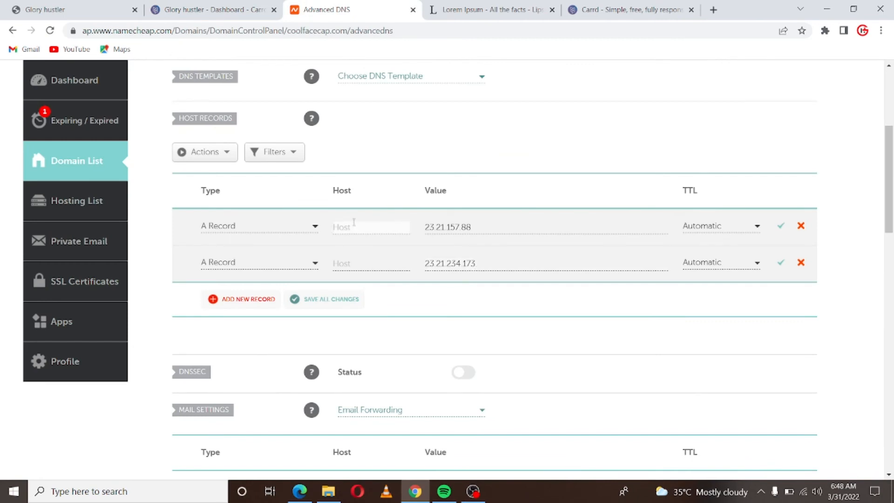
key(ctrl+shift+Tab)
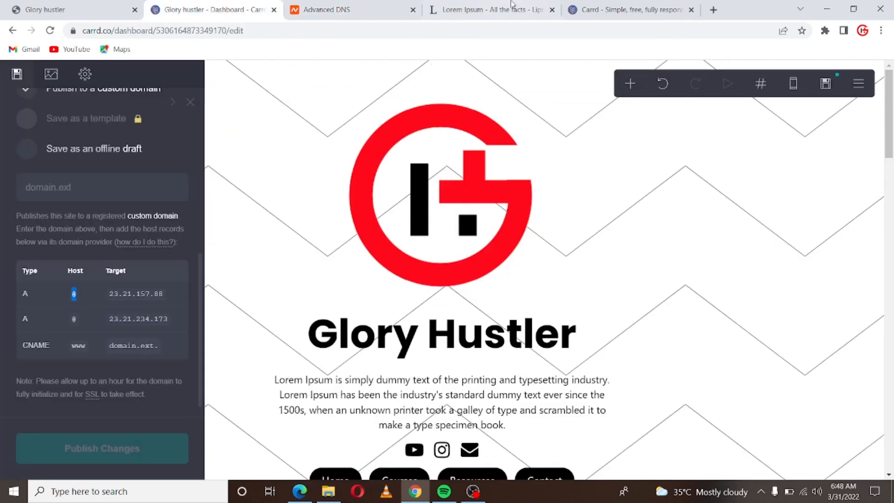
click(349, 5)
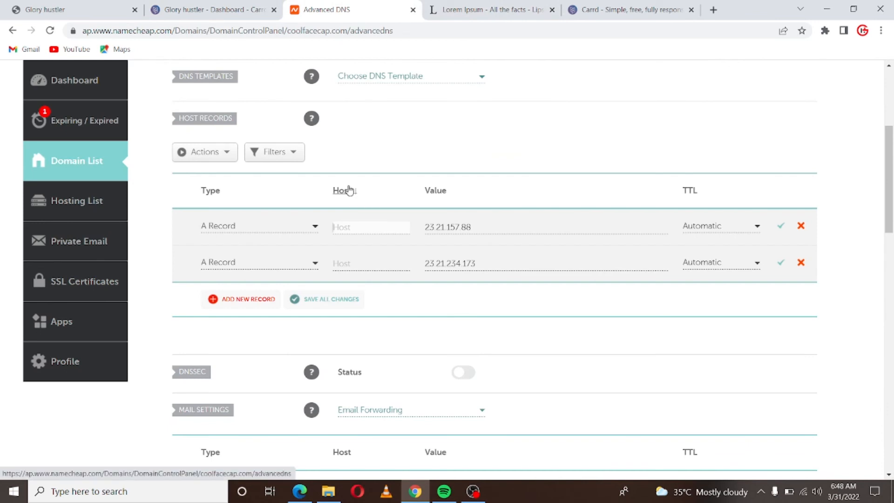
click(354, 260)
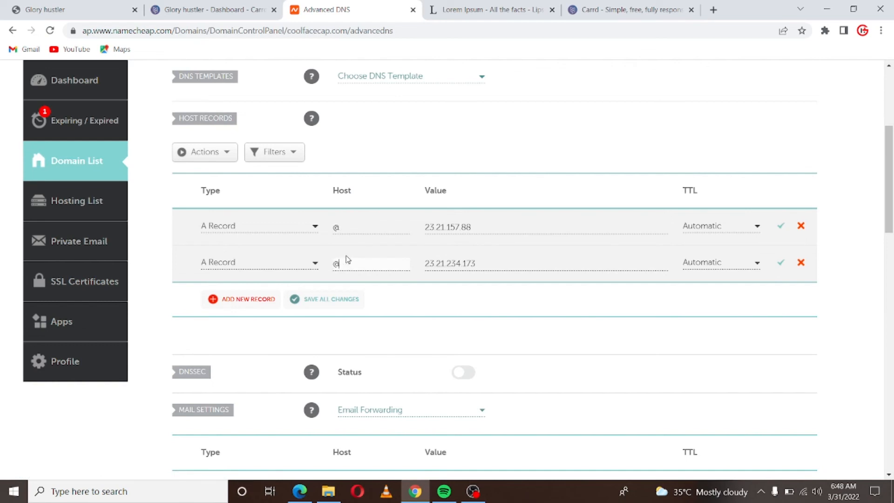
- Save the two A records for 23.21.157.88 and 23.21.234.173 in Namecheap's host records
click(233, 9)
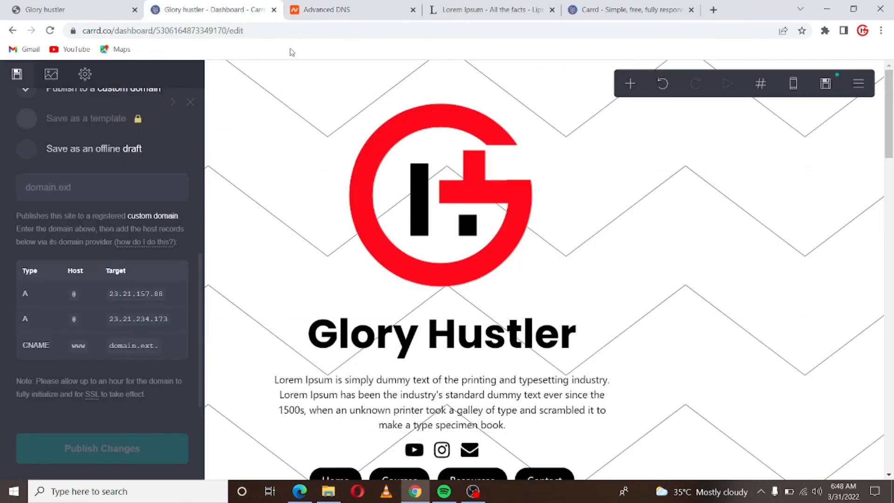
click(322, 9)
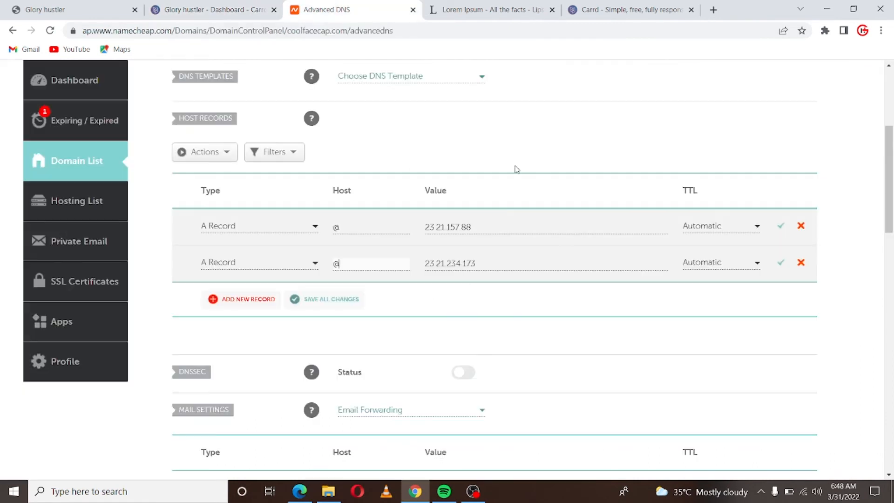
click(782, 229)
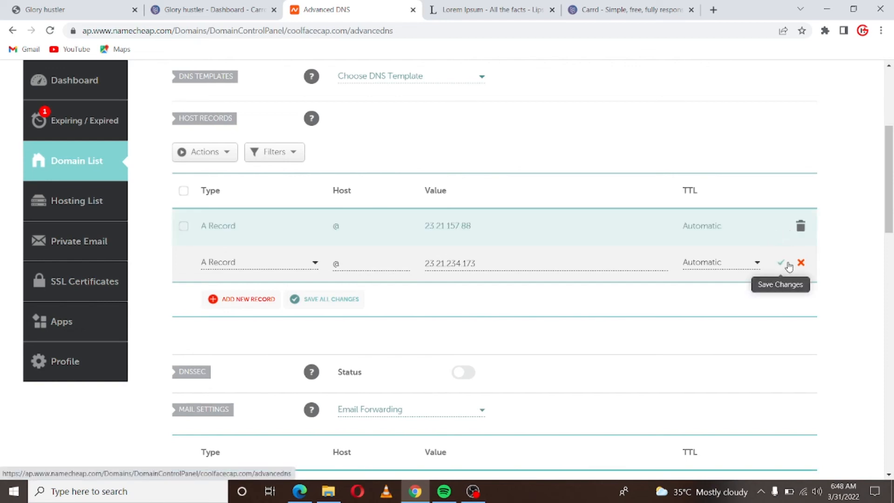
click(783, 265)
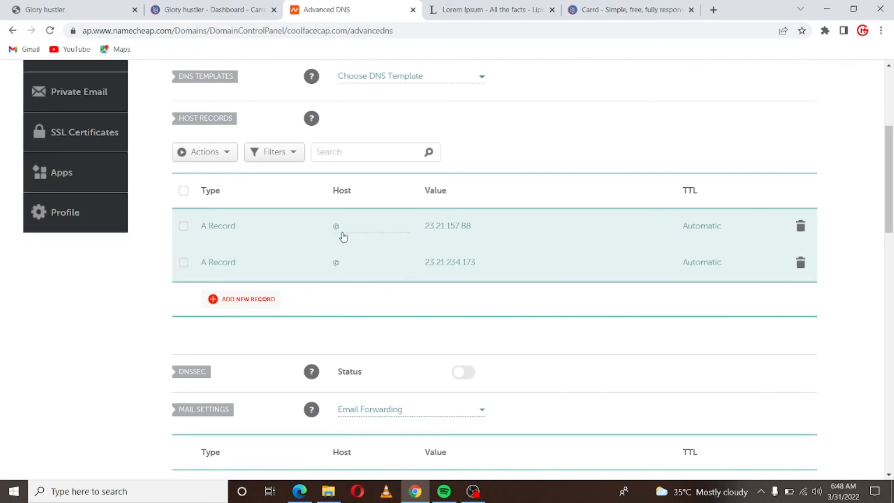
scroll(652, 240, up, 4)
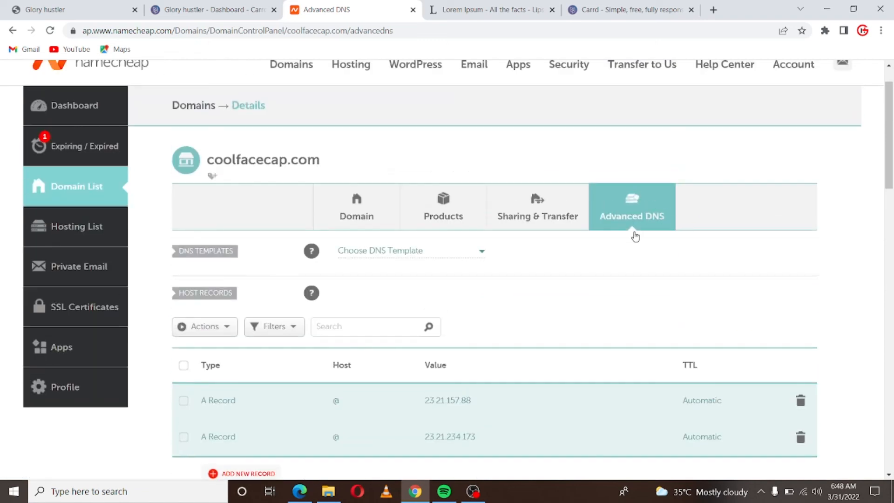
scroll(620, 256, down, 3)
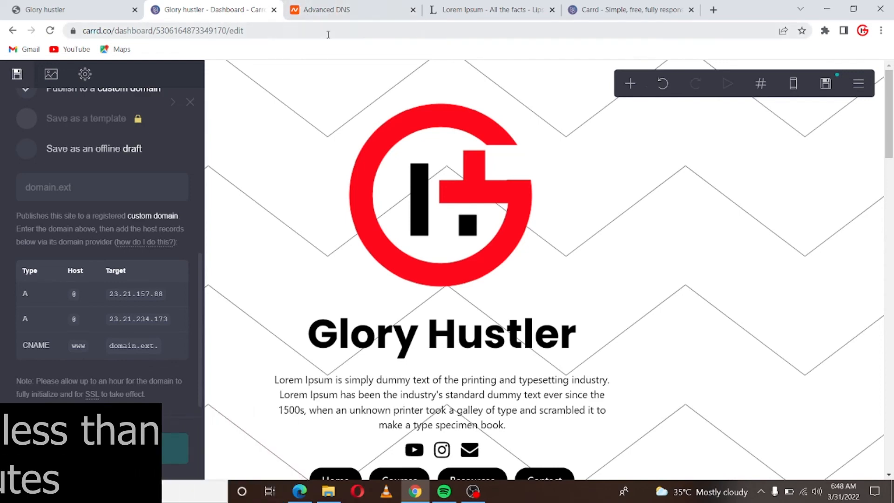
click(334, 12)
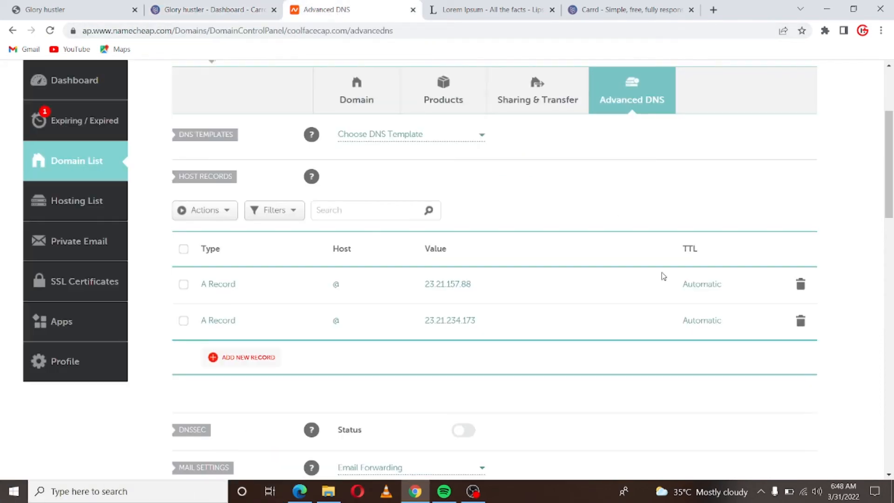
scroll(654, 252, up, 3)
scroll(657, 266, down, 4)
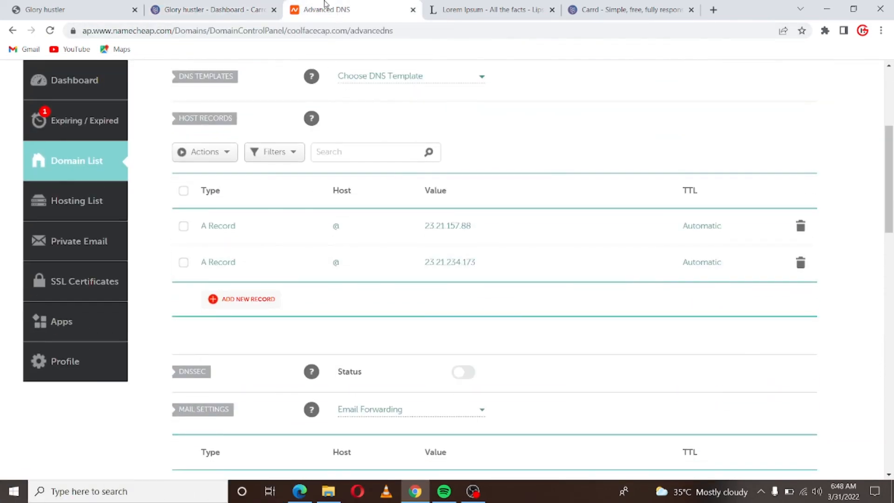
click(487, 13)
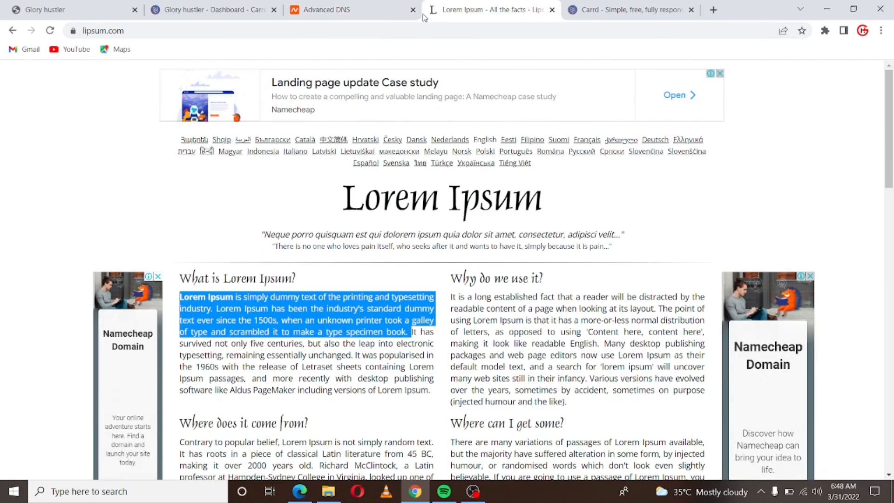
click(397, 28)
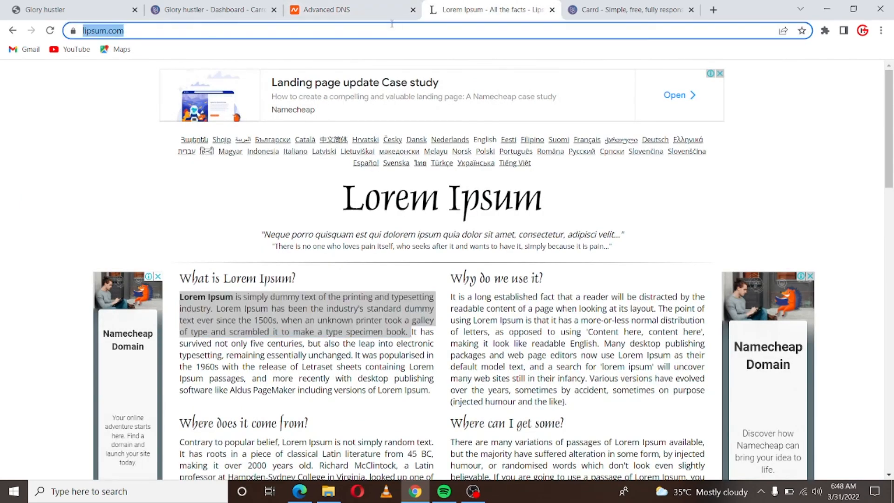
click(309, 7)
click(462, 6)
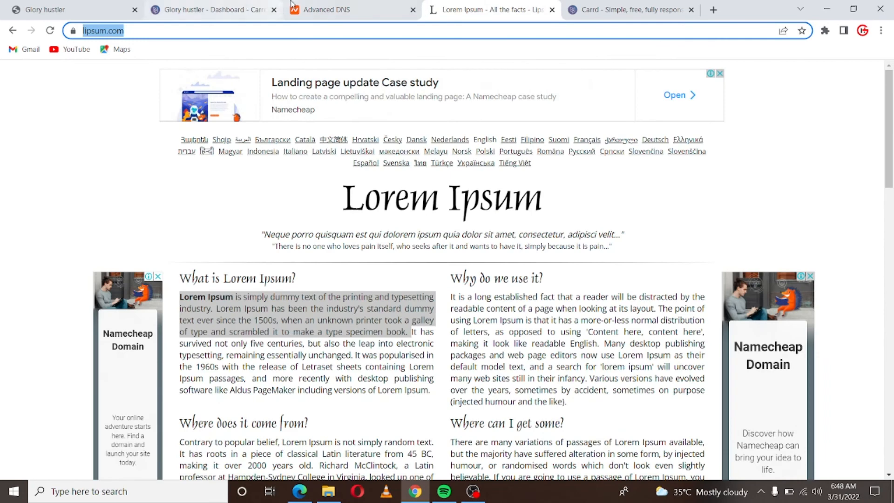
click(315, 5)
- Switch to the Carrd editor and set the custom domain for publishing to coolfacecap.com
click(200, 11)
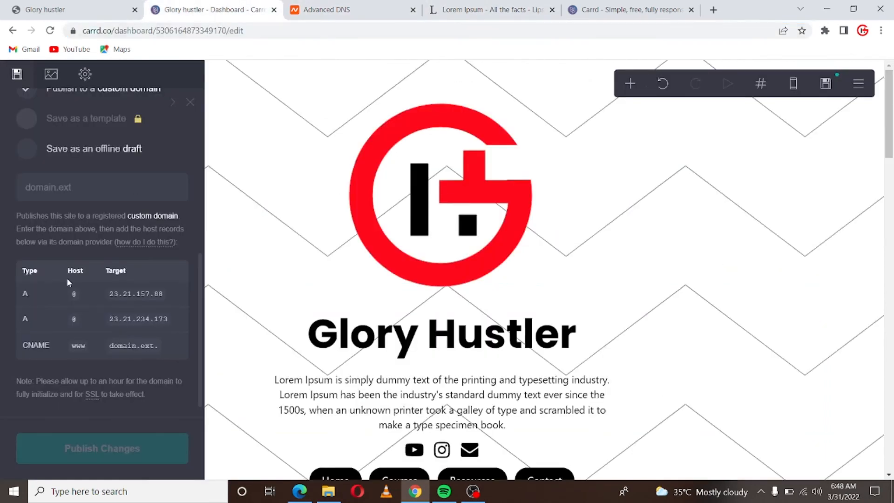
scroll(66, 304, down, 1)
scroll(79, 267, up, 3)
click(93, 253)
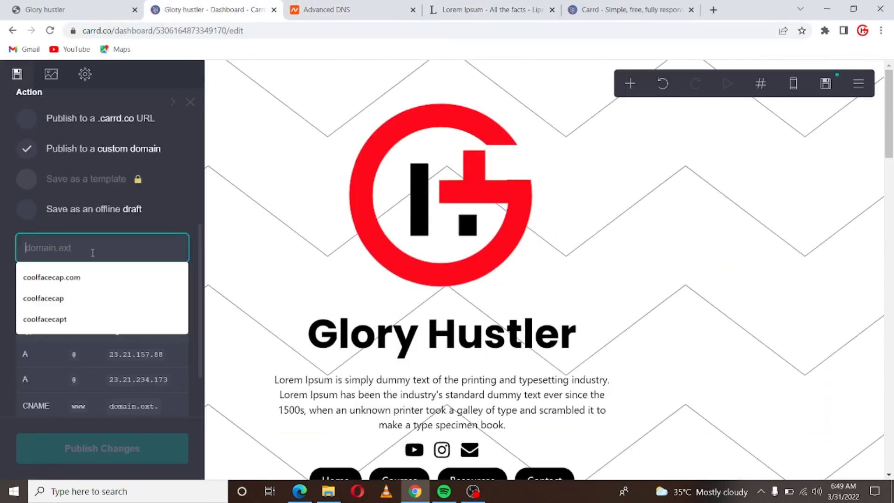
click(83, 276)
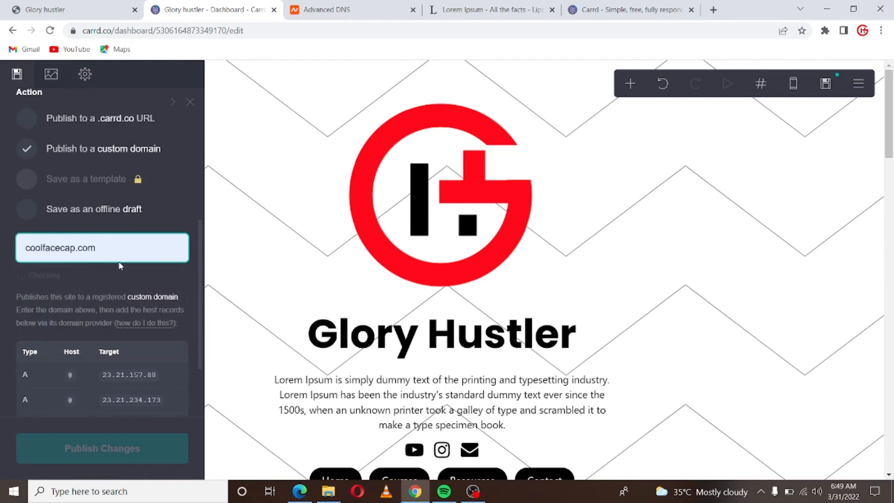
- Check the domain name in Namecheap, return to Carrd, and publish the site to coolfacecap.com
click(347, 5)
scroll(379, 103, up, 4)
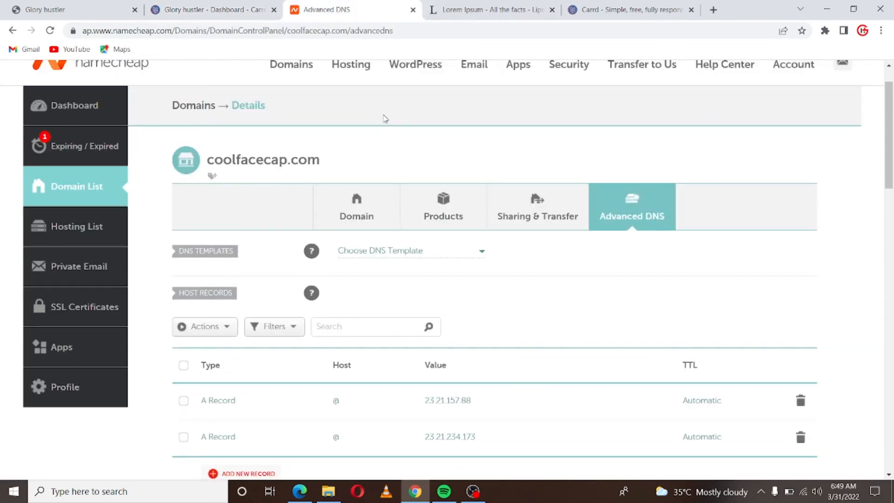
click(201, 16)
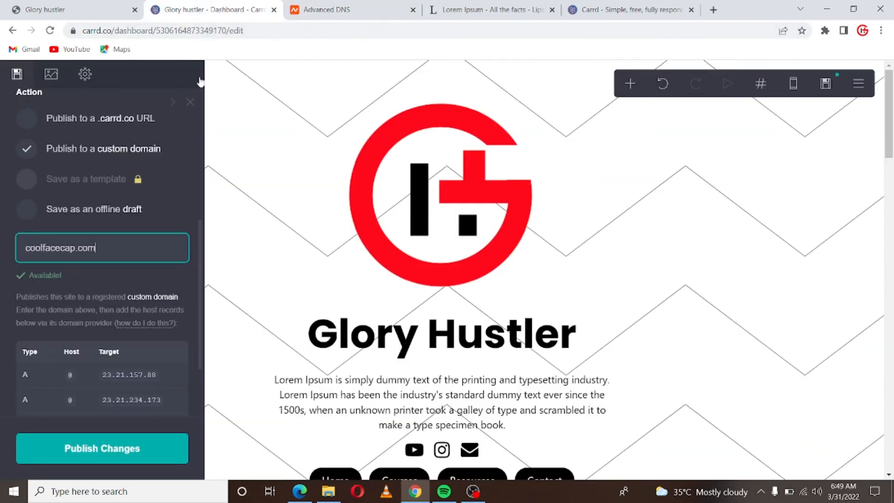
click(85, 449)
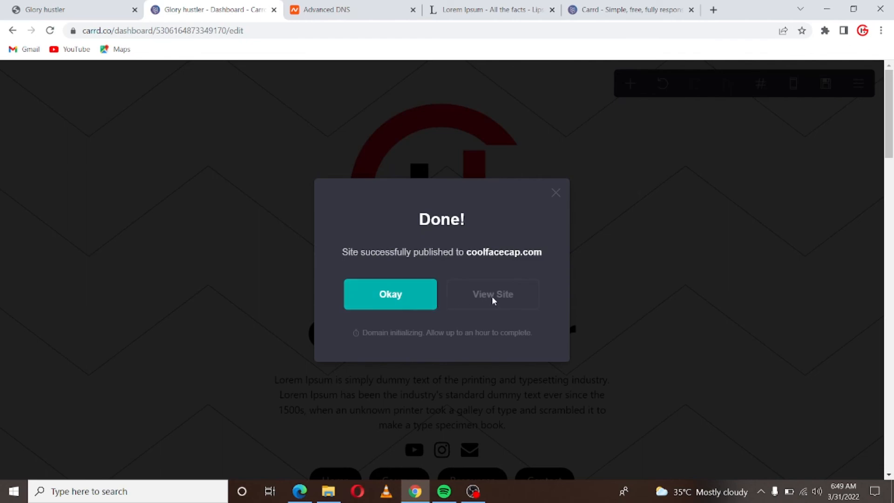
click(422, 307)
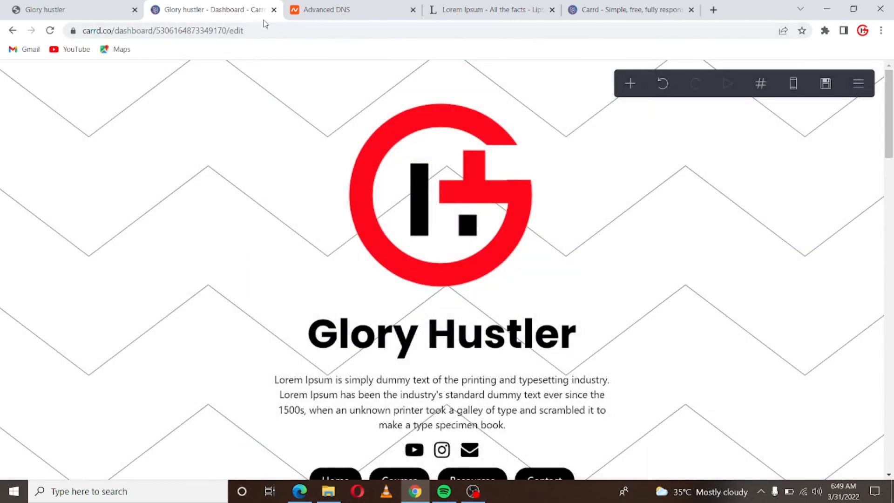
- Open coolfacecap.com in a new browser tab to check the published site
right_click(254, 16)
click(322, 22)
text(cool)
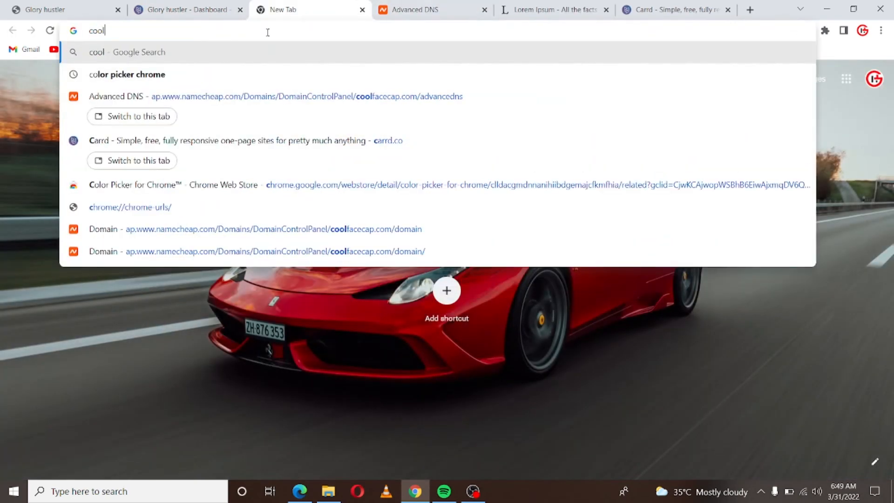
text(facecap.com)
key(Return)
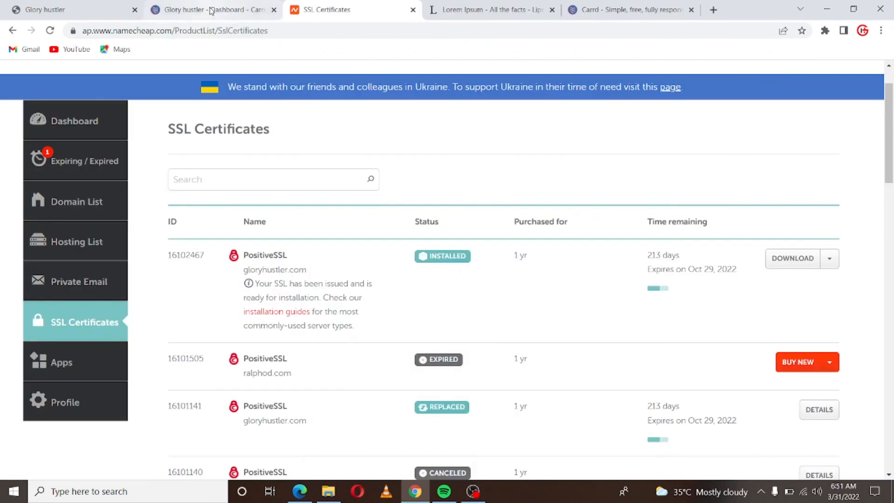
- Return to the Carrd publish confirmation and load coolfacecap.com again in a new tab beside it
click(242, 13)
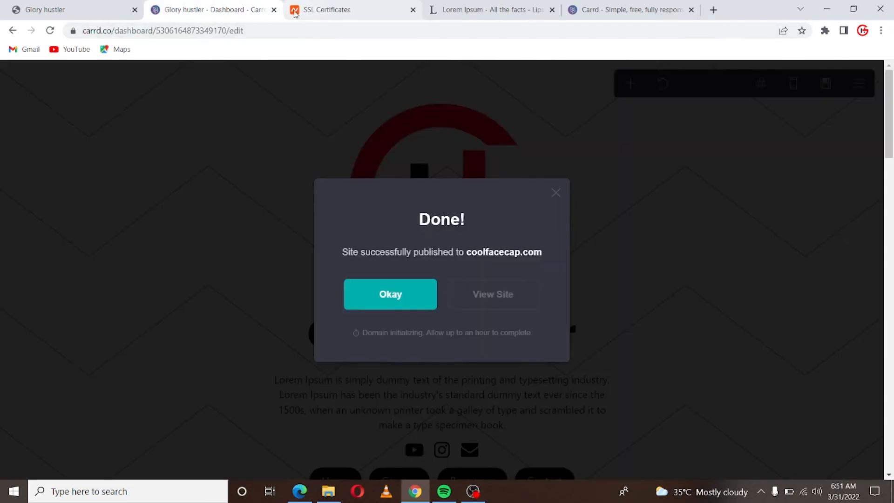
right_click(253, 12)
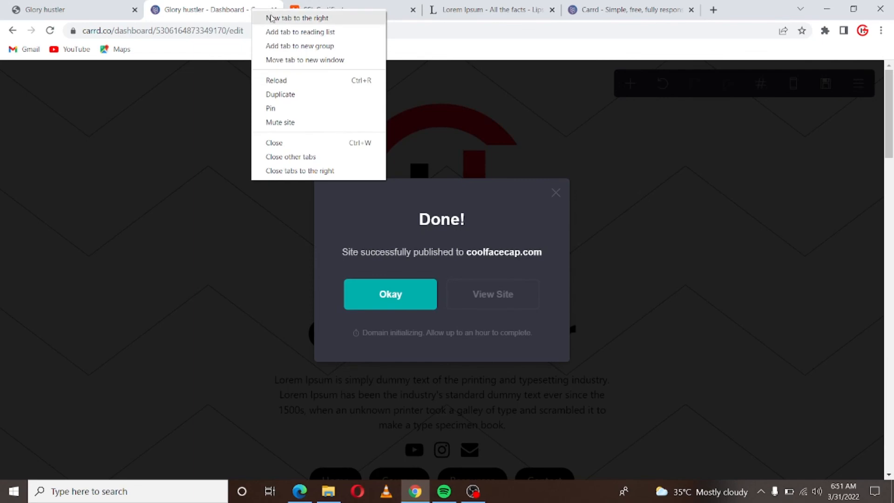
click(272, 18)
text(cool)
key(Right)
key(Return)
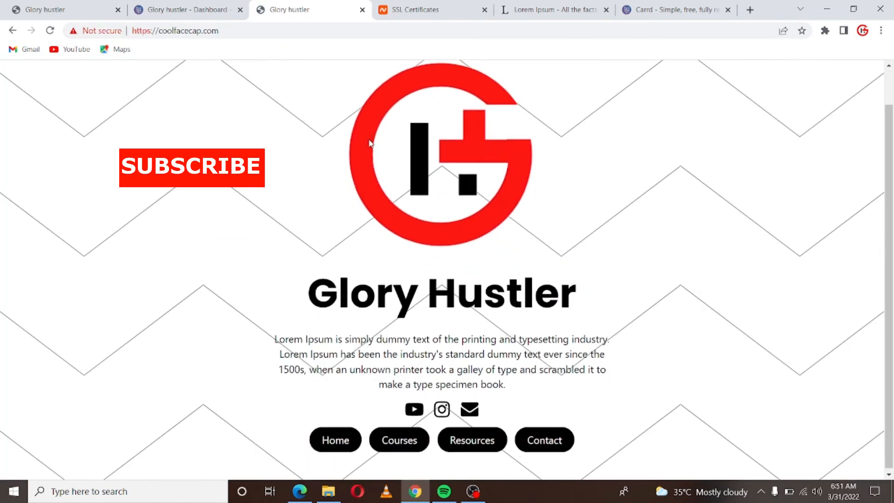
- Test the live site's Courses, Resources, Contact and Home navigation buttons in turn
scroll(460, 184, down, 1)
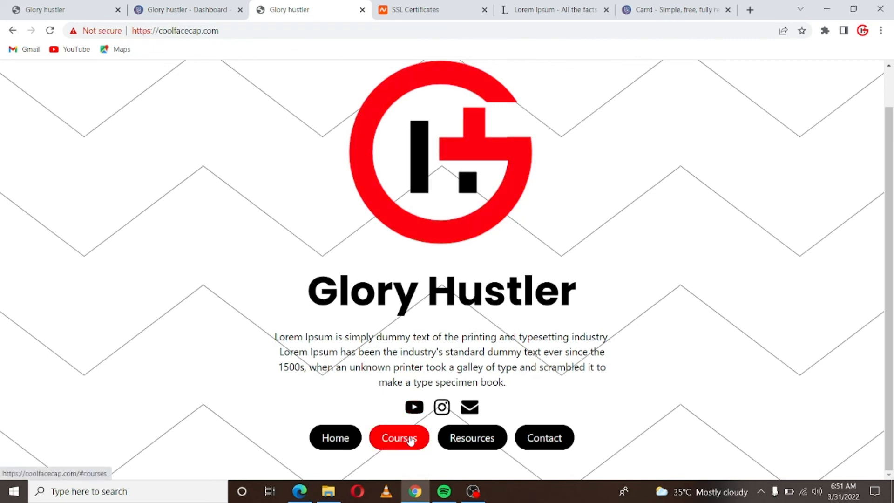
click(410, 440)
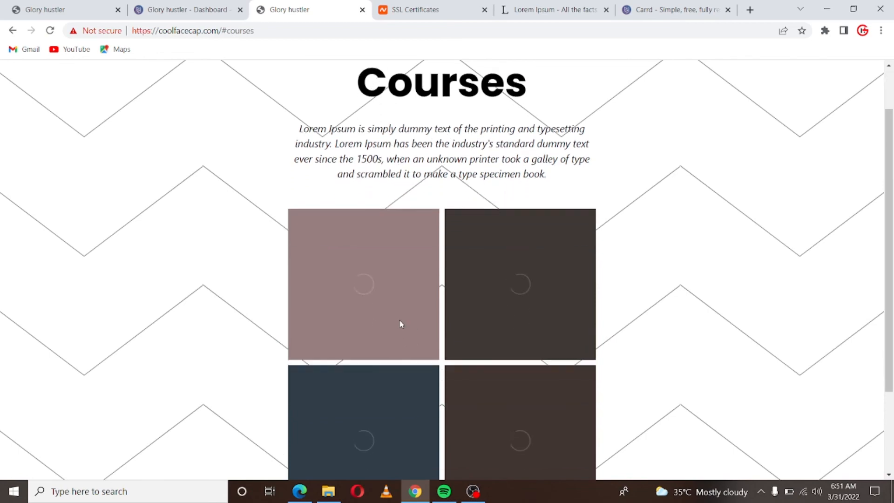
scroll(401, 317, down, 2)
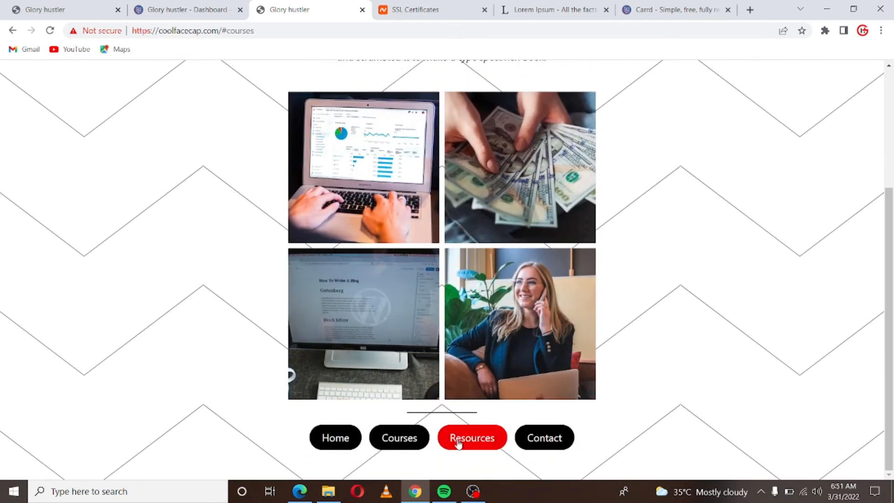
click(459, 442)
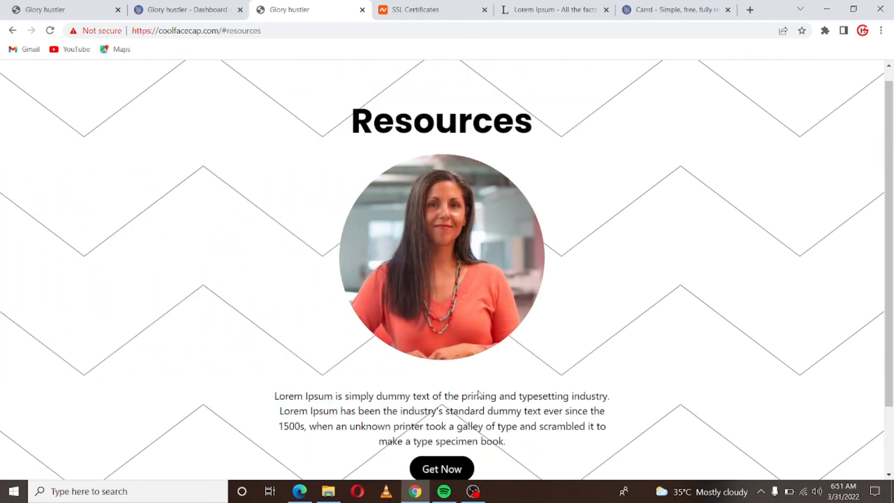
scroll(479, 393, down, 2)
click(540, 442)
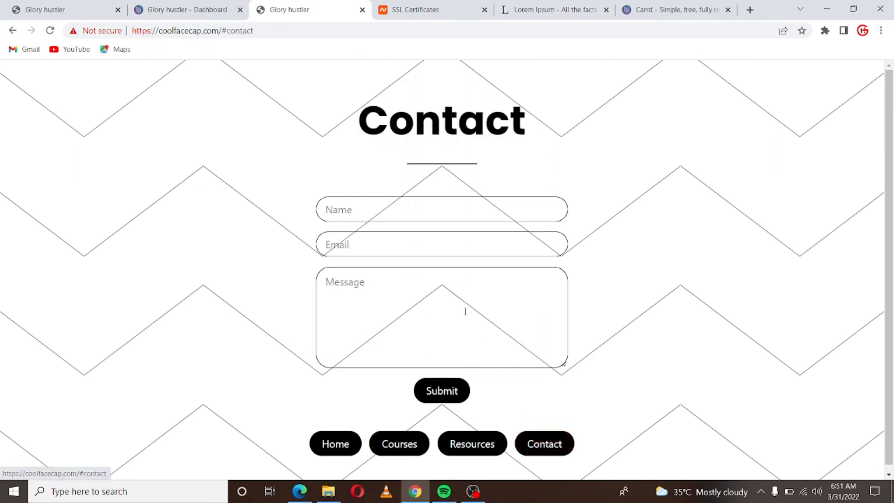
click(359, 438)
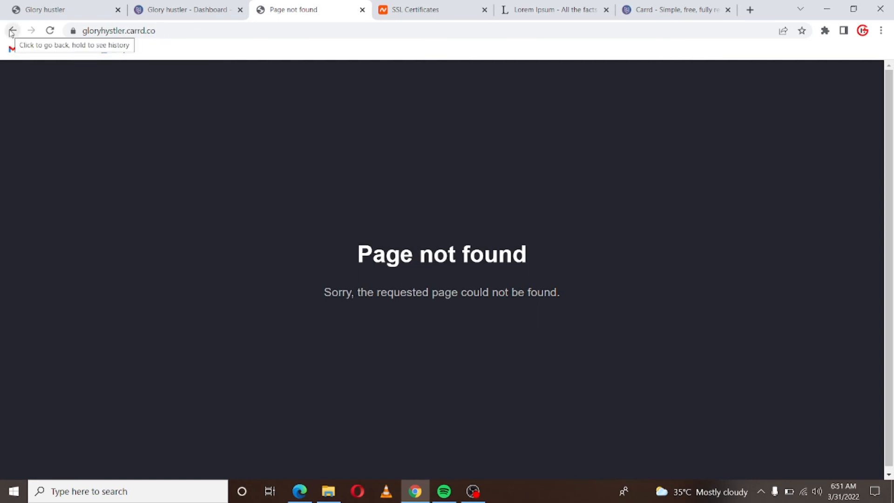
- Return to the Carrd editor, dismiss the publish confirmation, and open the site's publish settings
click(176, 16)
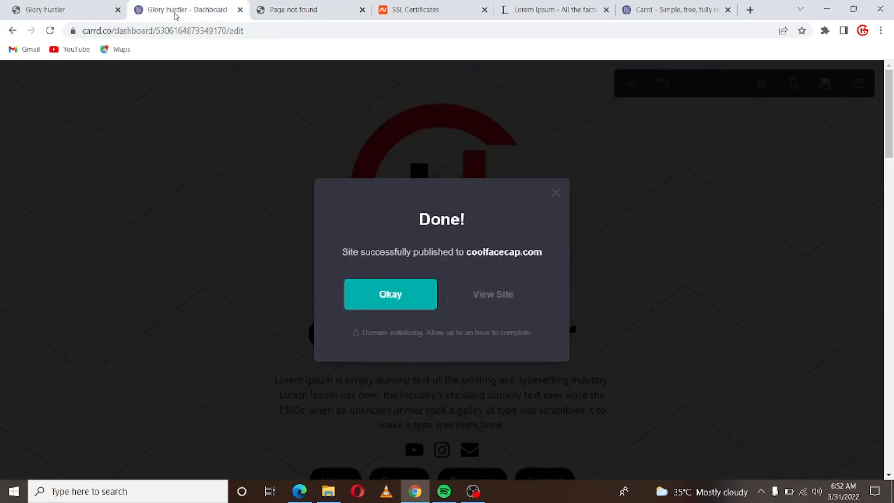
click(281, 16)
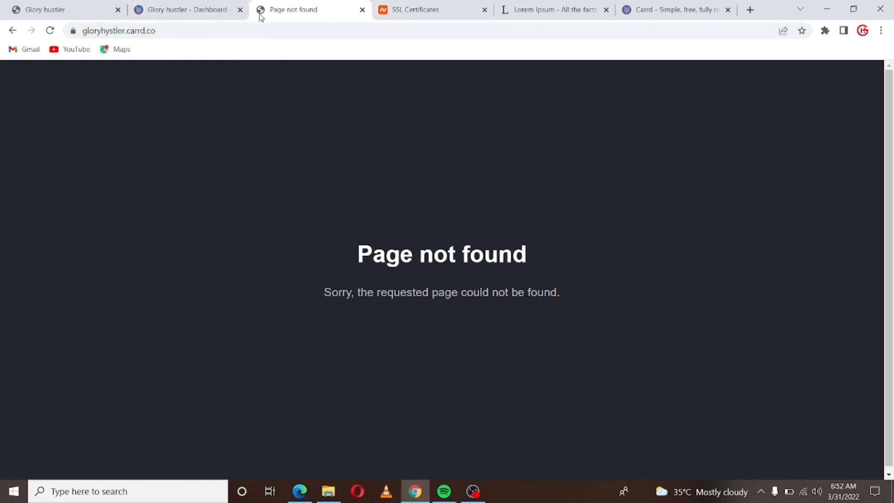
click(192, 10)
click(295, 10)
click(211, 10)
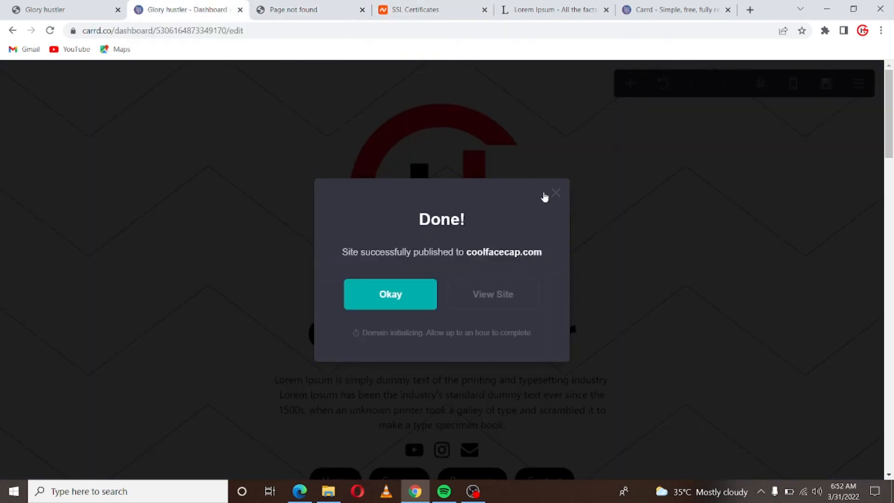
click(555, 193)
click(826, 84)
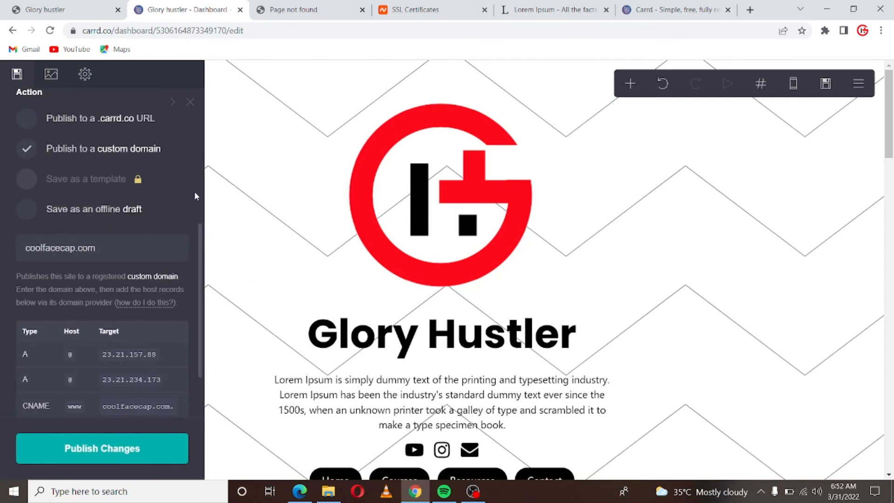
click(282, 194)
scroll(280, 363, down, 3)
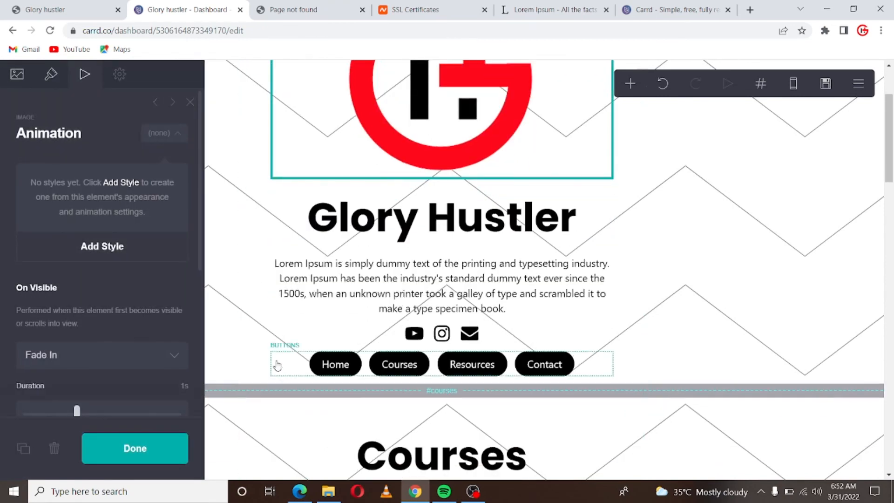
click(302, 370)
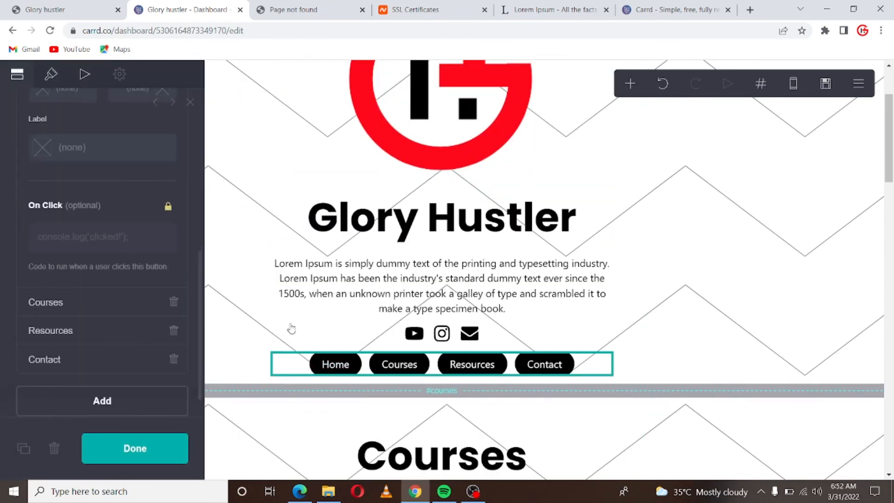
click(314, 368)
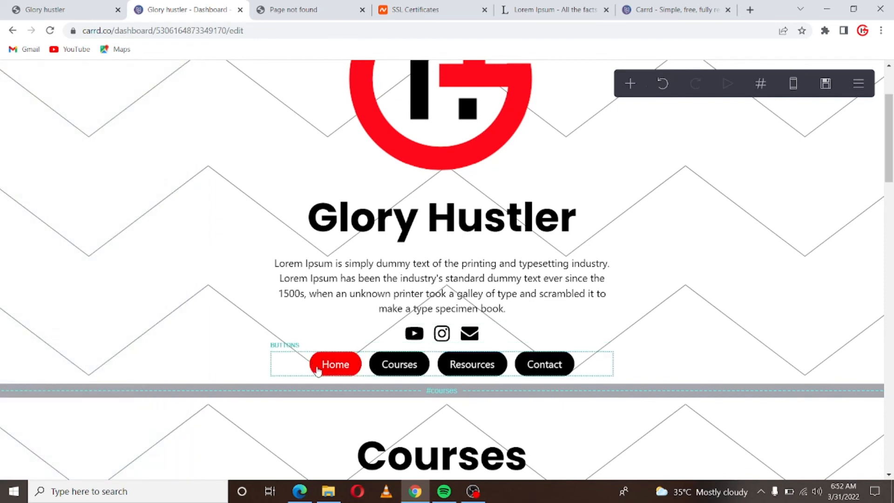
click(318, 371)
scroll(188, 262, up, 8)
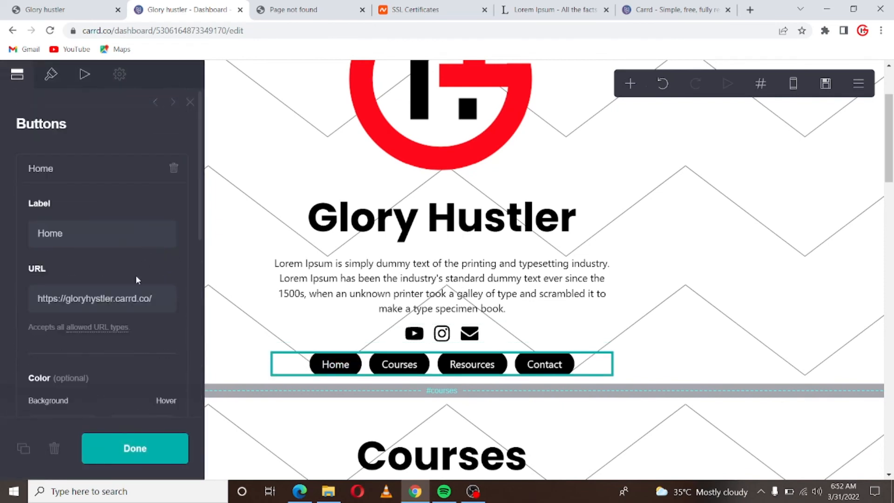
drag(161, 298, 70, 303)
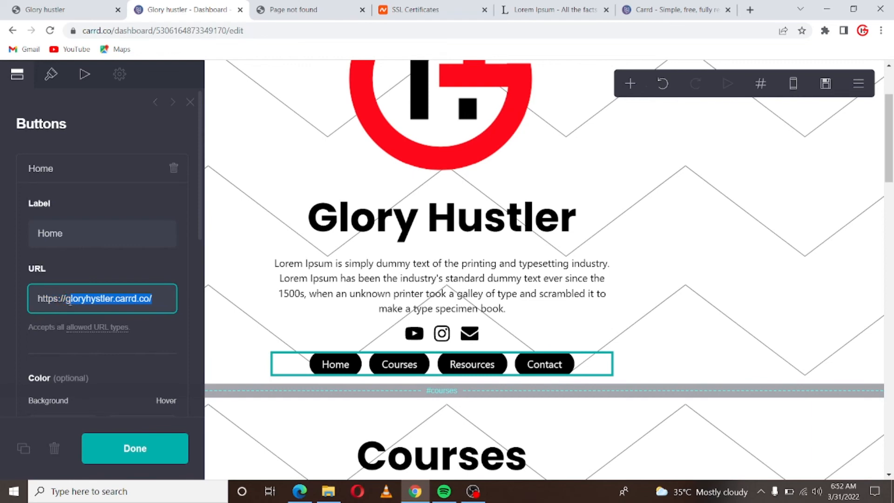
key(BackSpace)
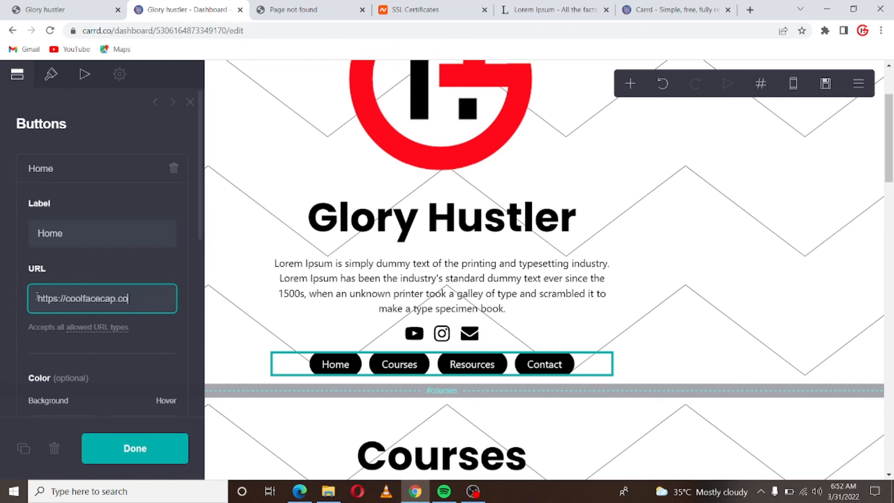
triple_click(106, 303)
right_click(109, 305)
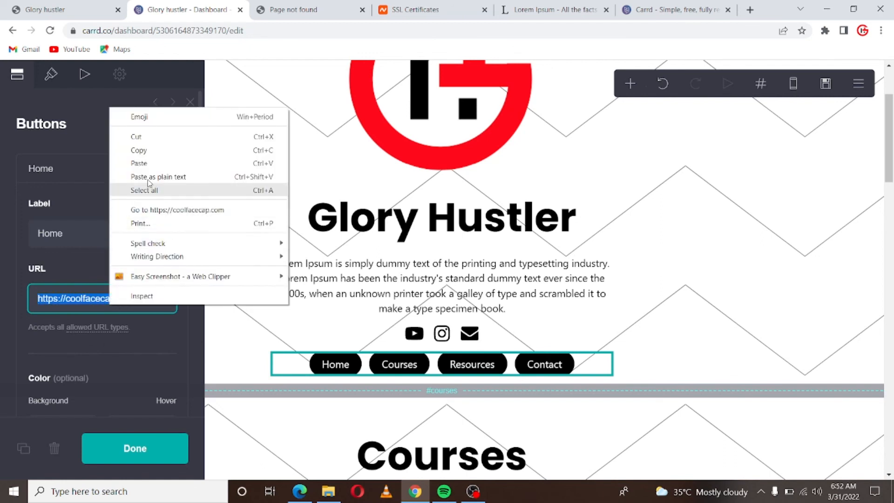
click(139, 150)
scroll(181, 228, down, 2)
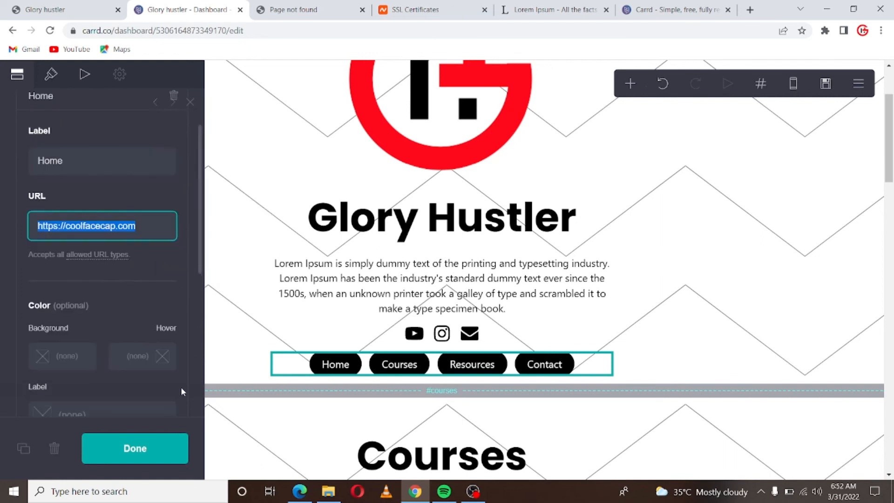
scroll(116, 289, up, 2)
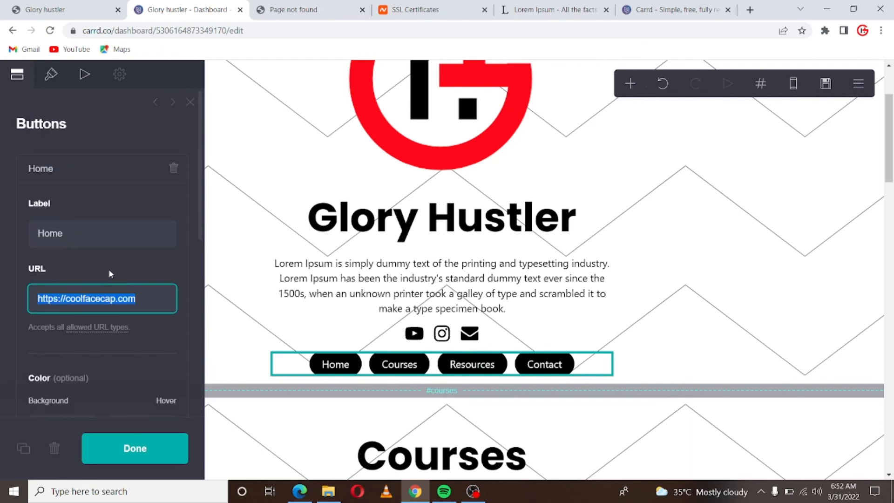
scroll(424, 415, down, 2)
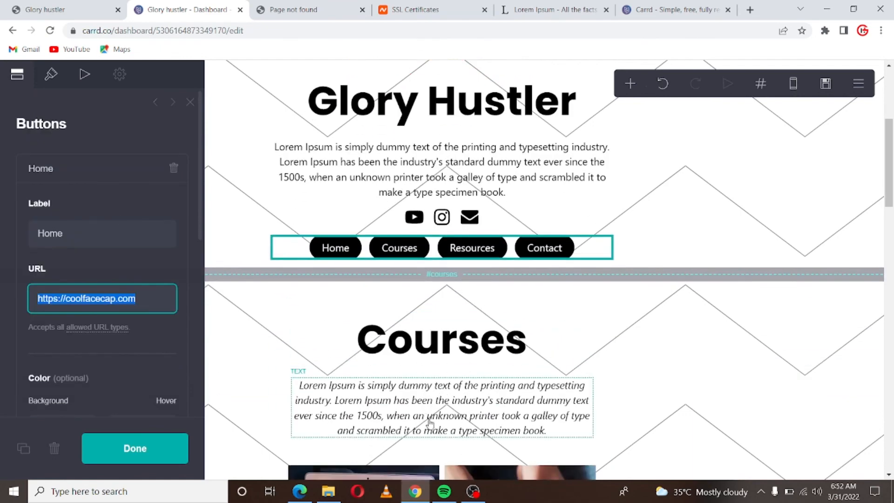
scroll(459, 365, down, 2)
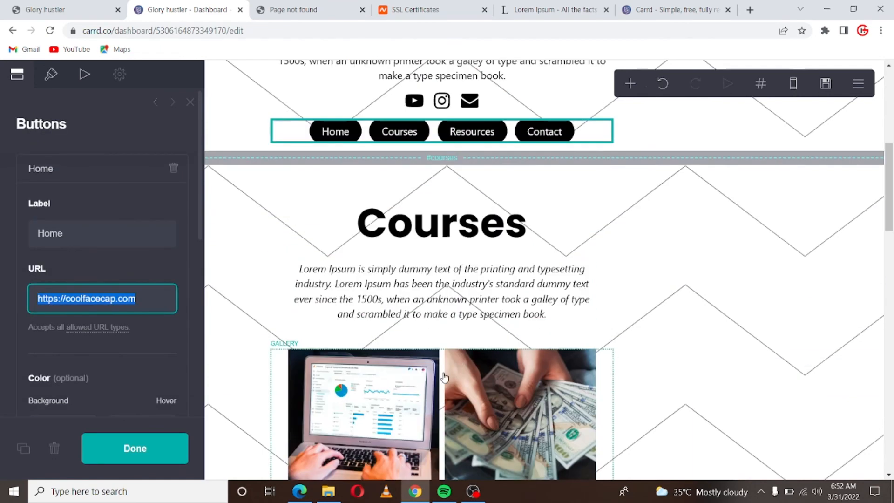
click(160, 447)
scroll(270, 410, down, 4)
scroll(271, 410, down, 1)
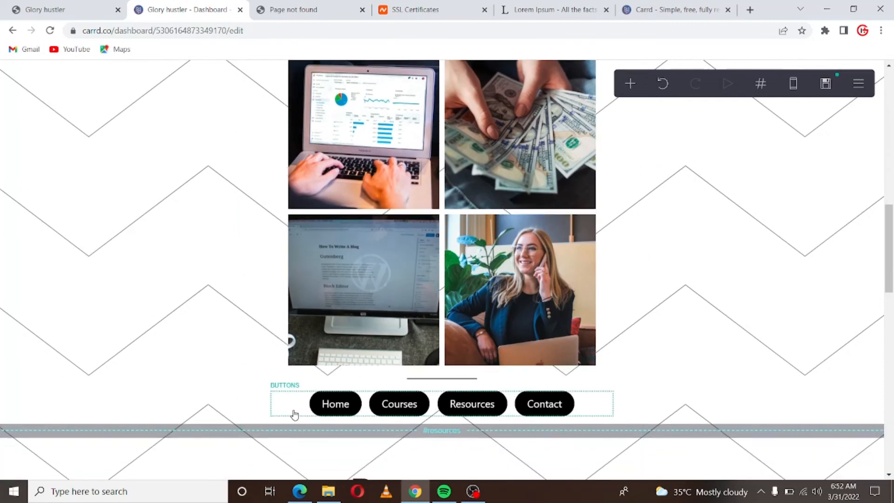
click(293, 413)
scroll(107, 255, up, 10)
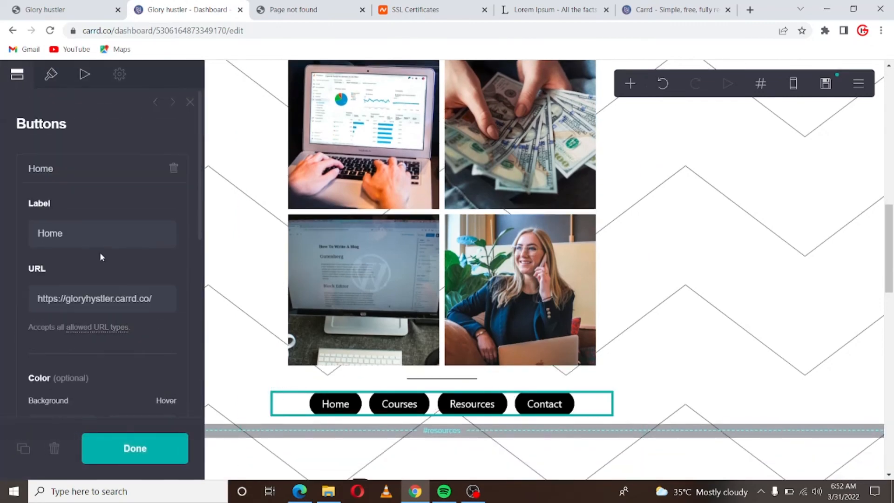
double_click(92, 299)
triple_click(93, 299)
right_click(92, 298)
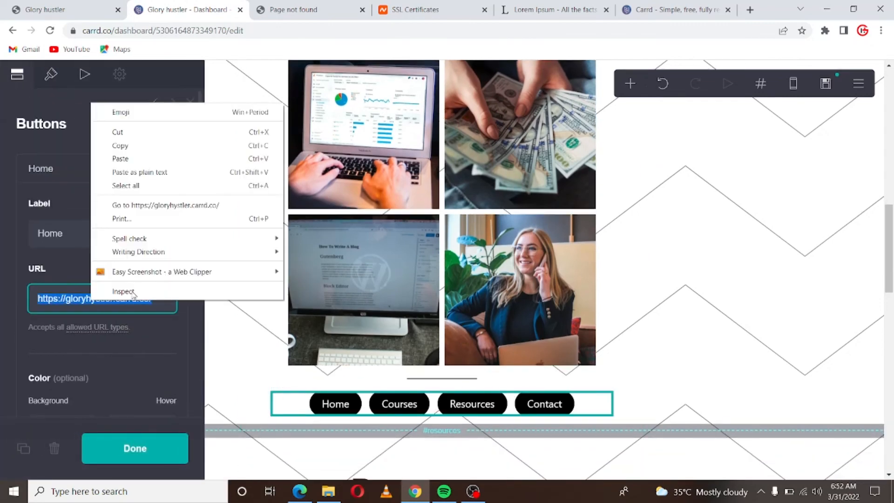
click(120, 158)
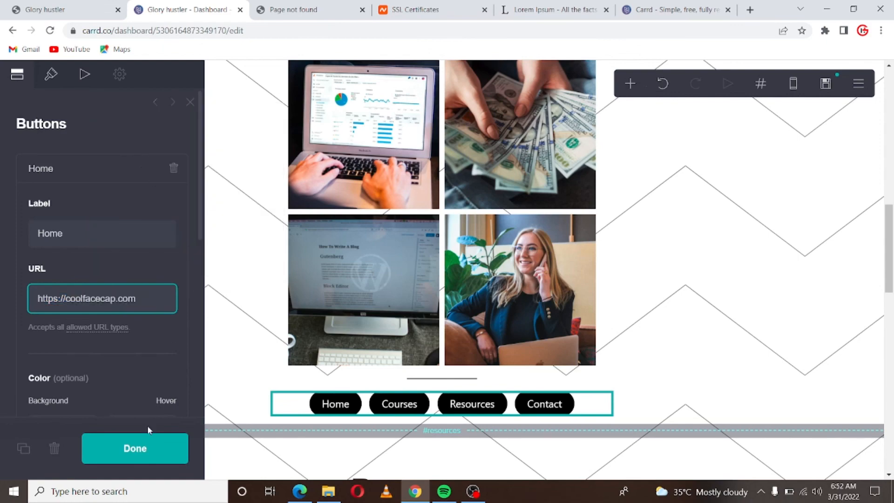
click(145, 447)
scroll(233, 404, down, 10)
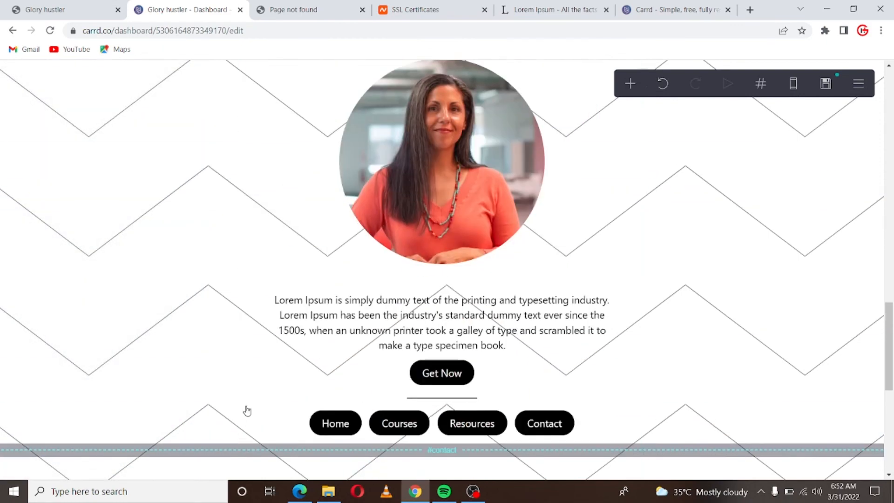
click(301, 425)
triple_click(93, 305)
key(BackSpace)
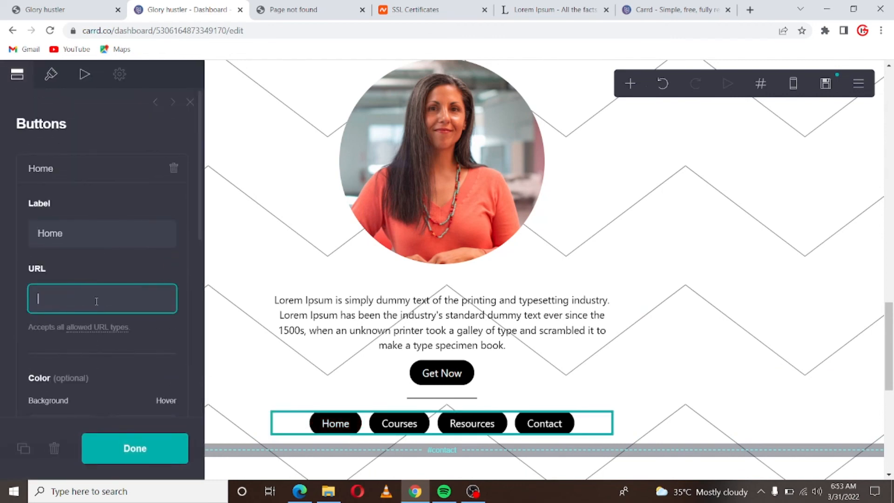
key(ctrl+v)
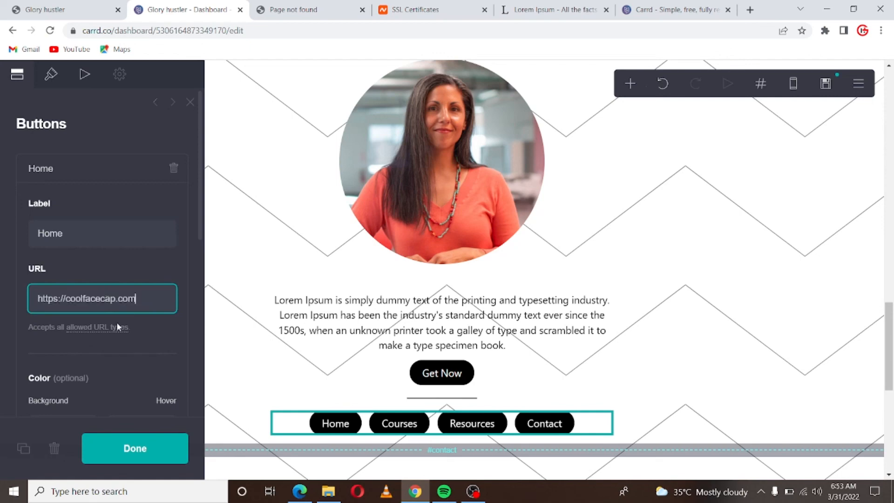
click(164, 454)
scroll(261, 372, down, 5)
scroll(307, 335, down, 3)
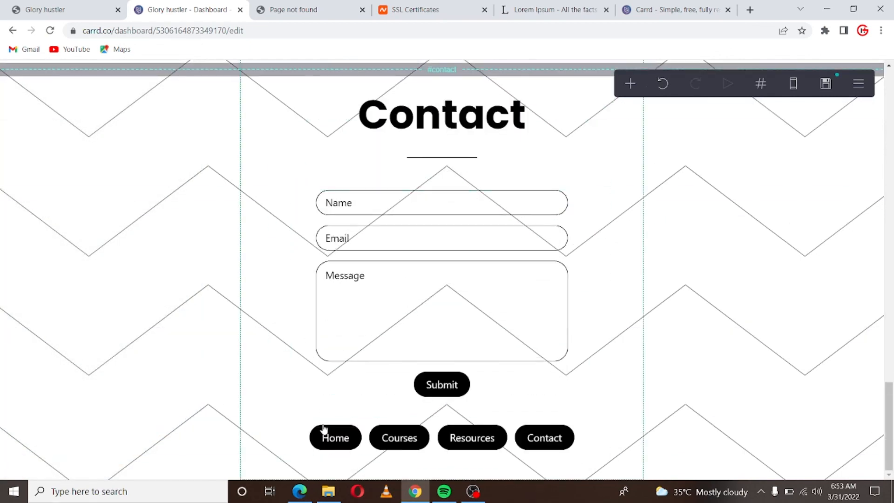
click(325, 431)
scroll(102, 272, up, 8)
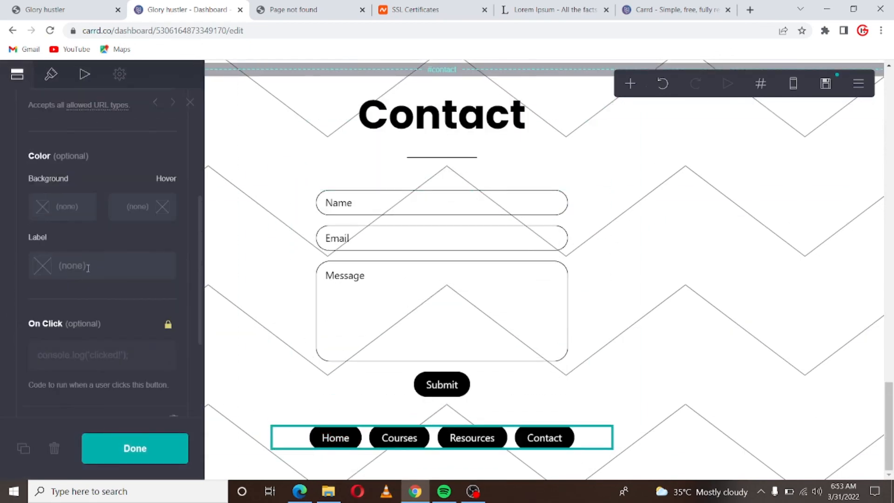
click(97, 298)
key(ctrl+a)
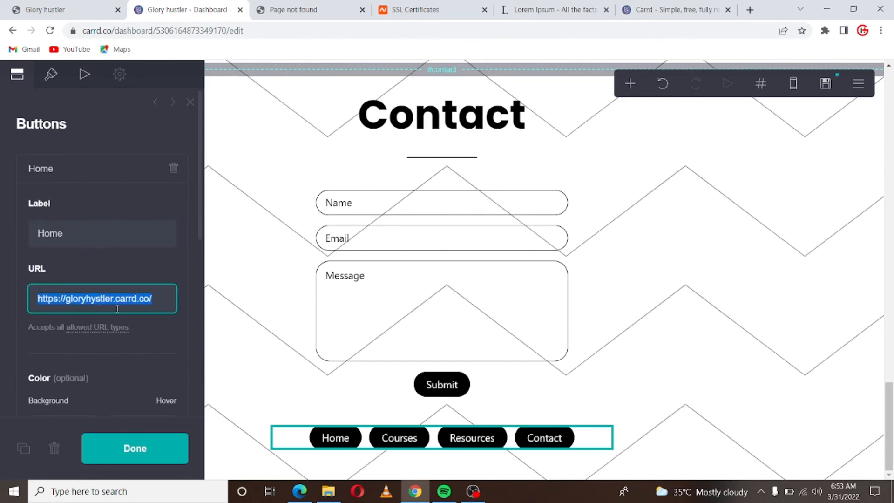
key(ctrl+v)
click(176, 461)
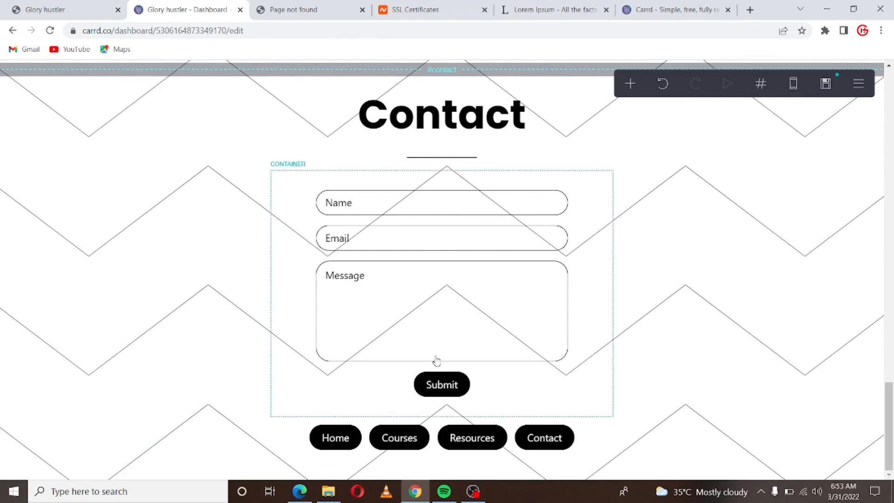
- Publish the site changes to coolfacecap.com, and close the SSL Certificates, Lorem Ipsum and Carrd home page browser tabs
click(822, 85)
click(155, 444)
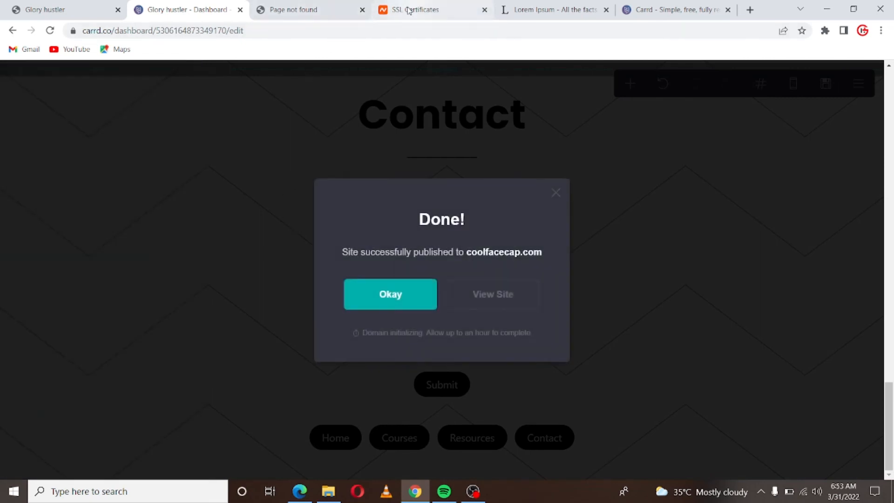
click(484, 10)
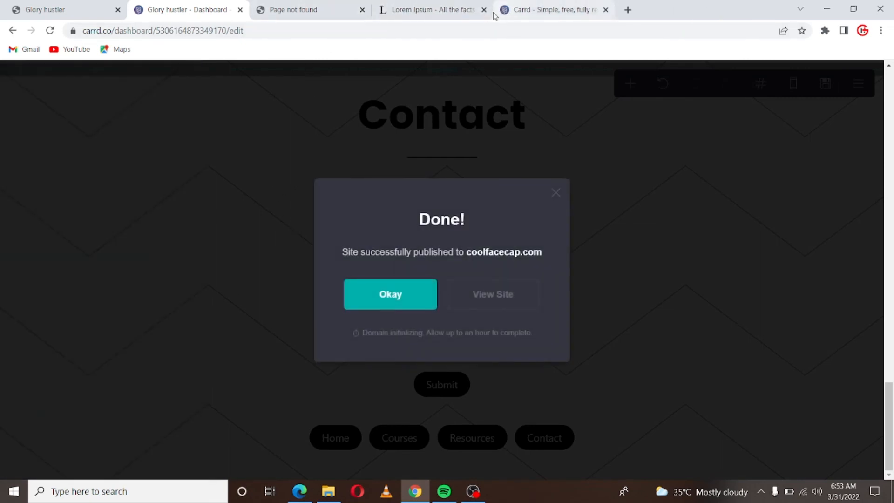
click(484, 10)
click(485, 10)
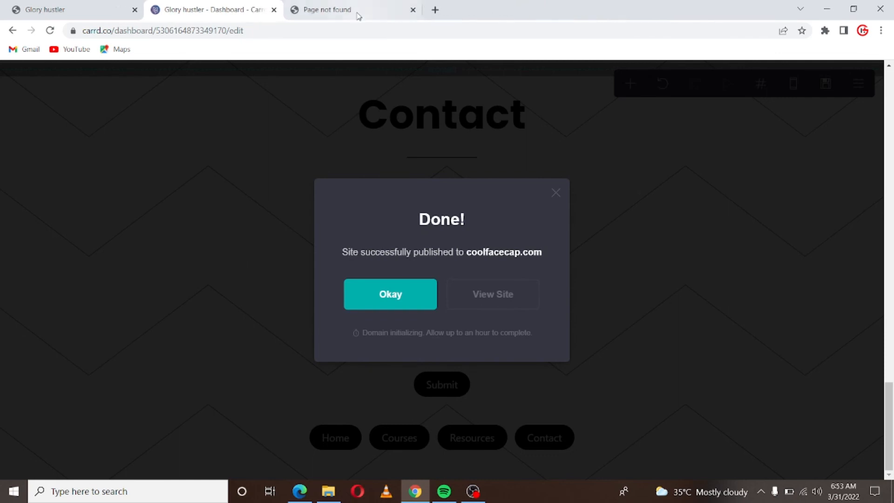
- Load coolfacecap.com in the browser tab that holds the missing gloryhystler.carrd.co page
click(359, 13)
click(371, 26)
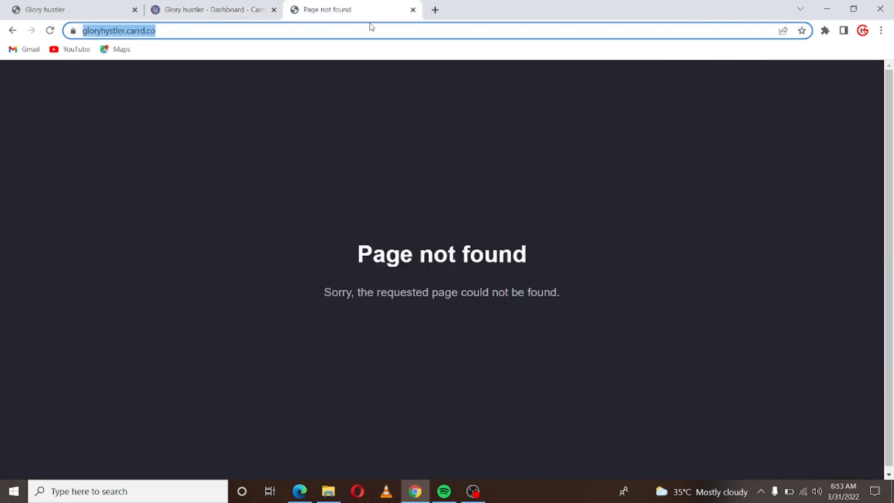
text(coolfacecap.com)
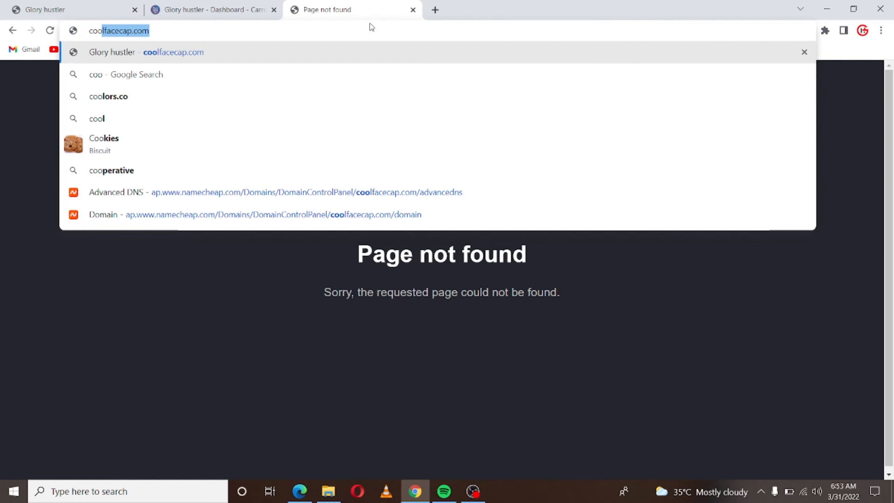
key(Return)
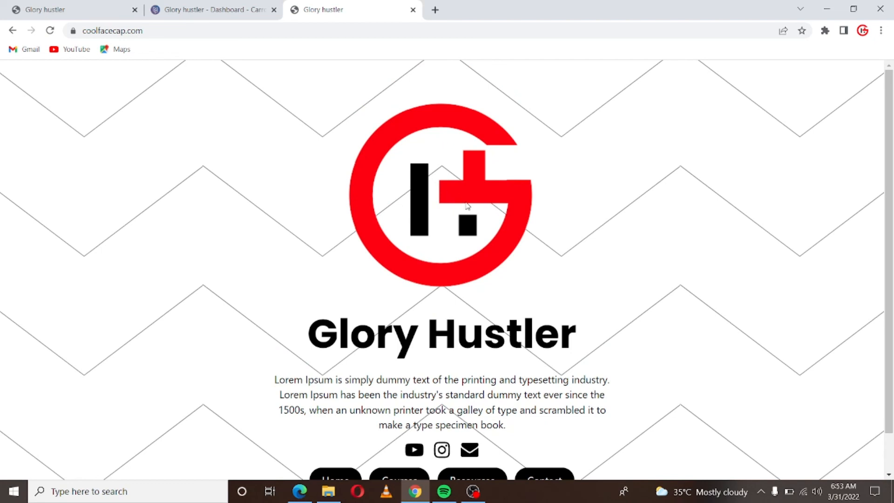
- Test the live site's navigation by visiting the Courses, Resources and Contact sections in turn
scroll(467, 206, down, 1)
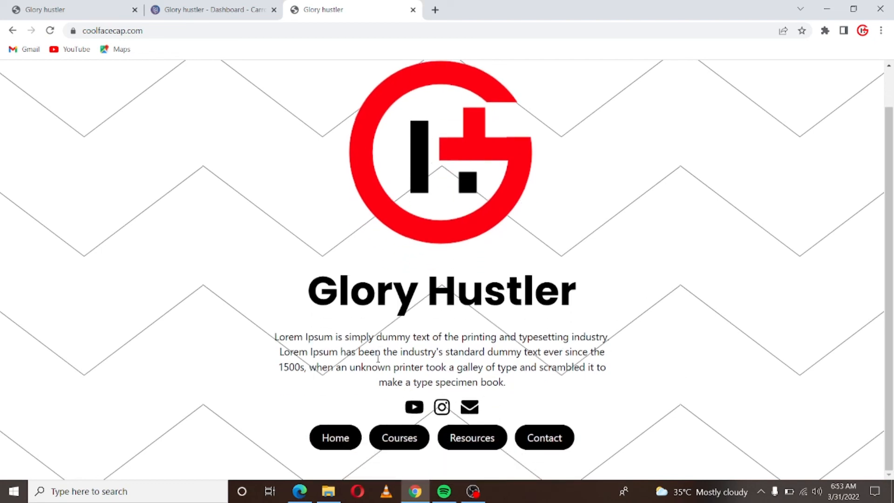
click(386, 430)
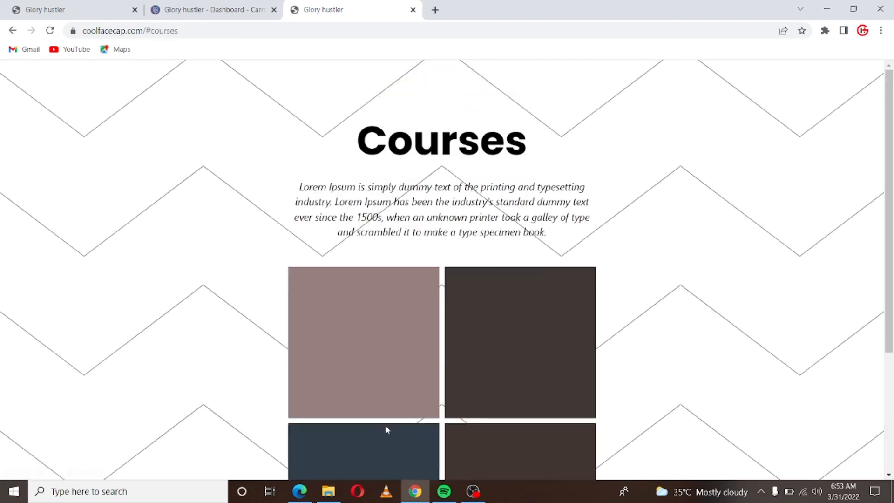
scroll(400, 422, down, 3)
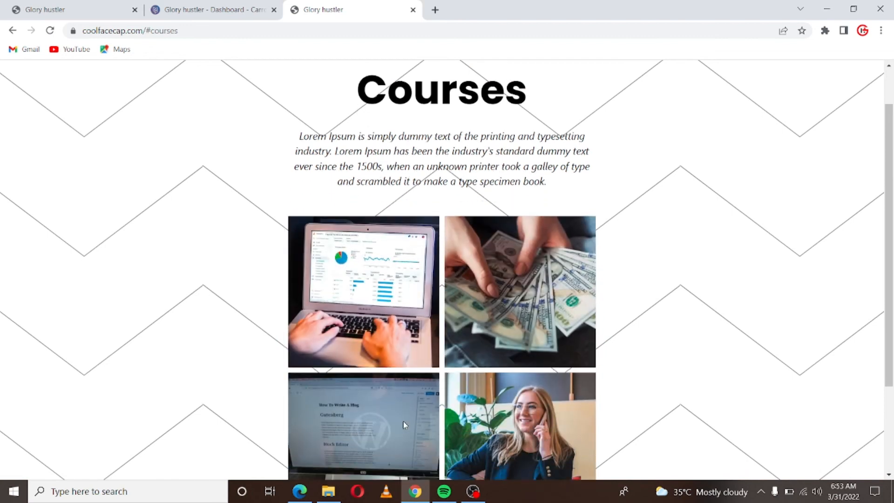
scroll(404, 425, down, 1)
click(452, 438)
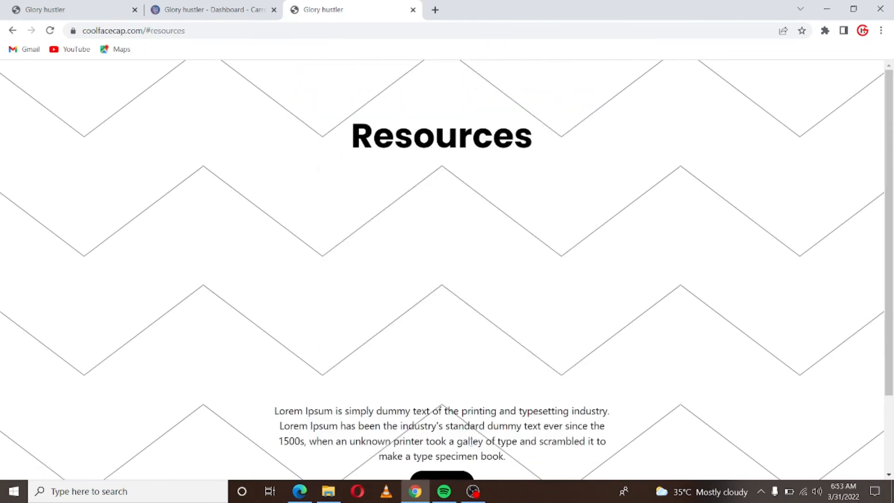
scroll(472, 442, down, 2)
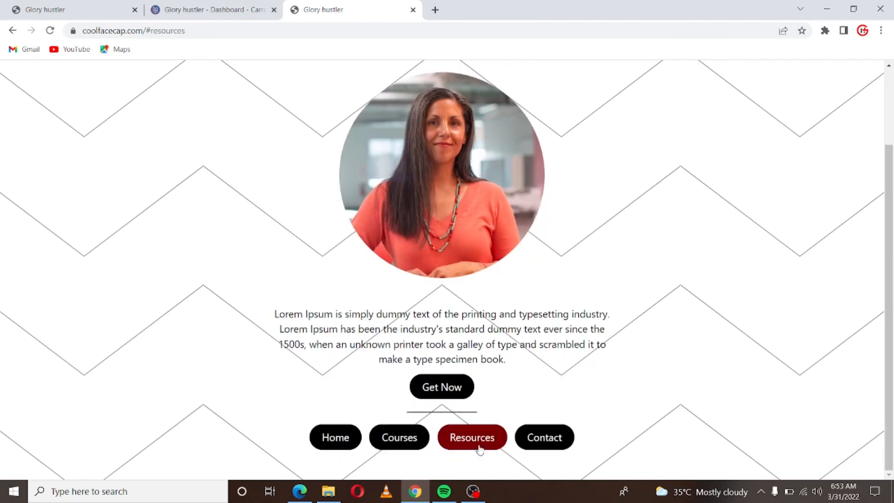
click(522, 446)
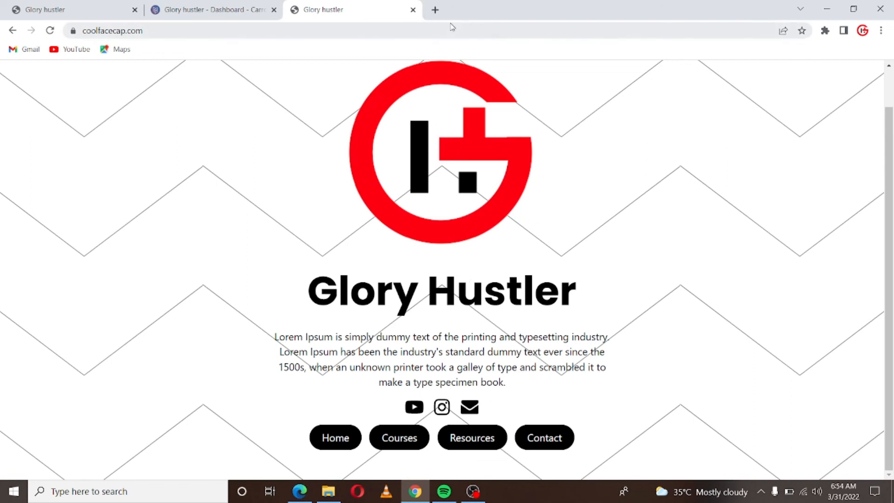
- Go to carrd.co in a new browser tab and open the dashboard of sites
click(431, 15)
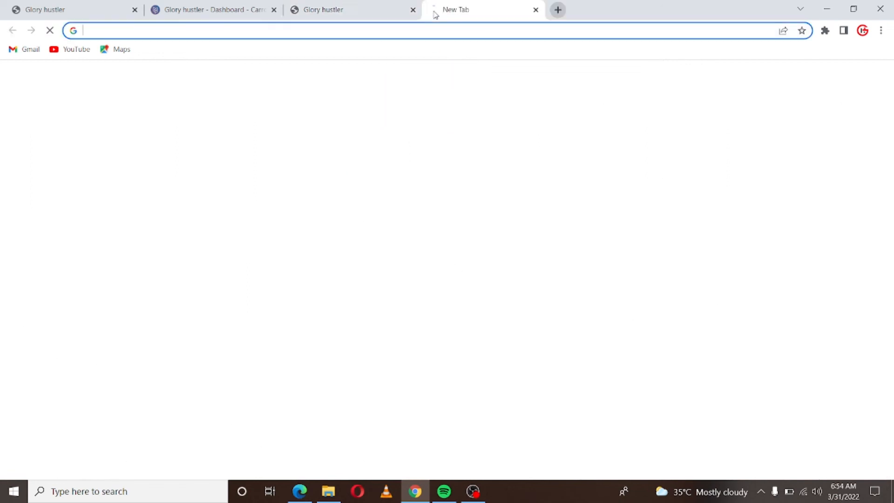
text(carr)
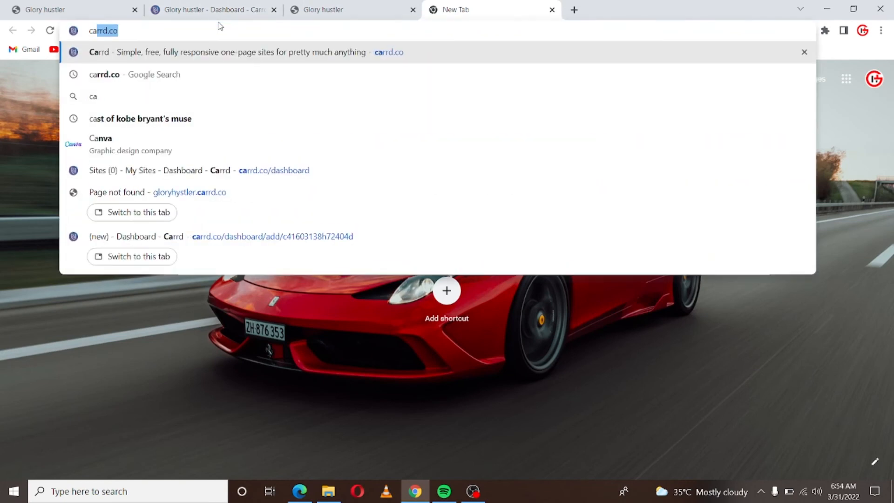
text(d.co)
key(Return)
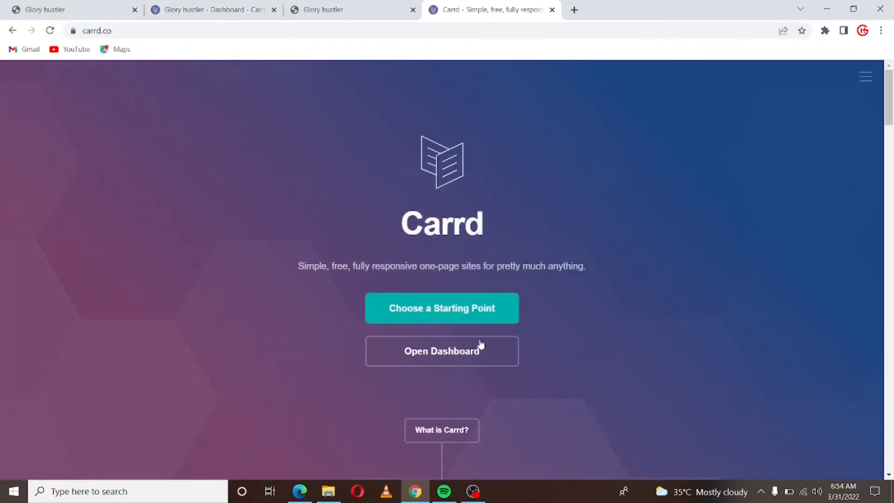
click(473, 341)
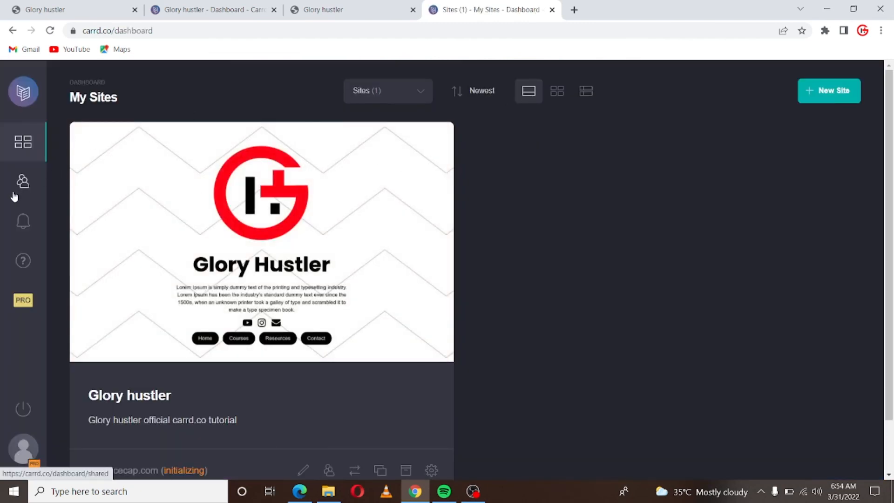
- Start a new site and look through the full range of starting-point templates
click(847, 96)
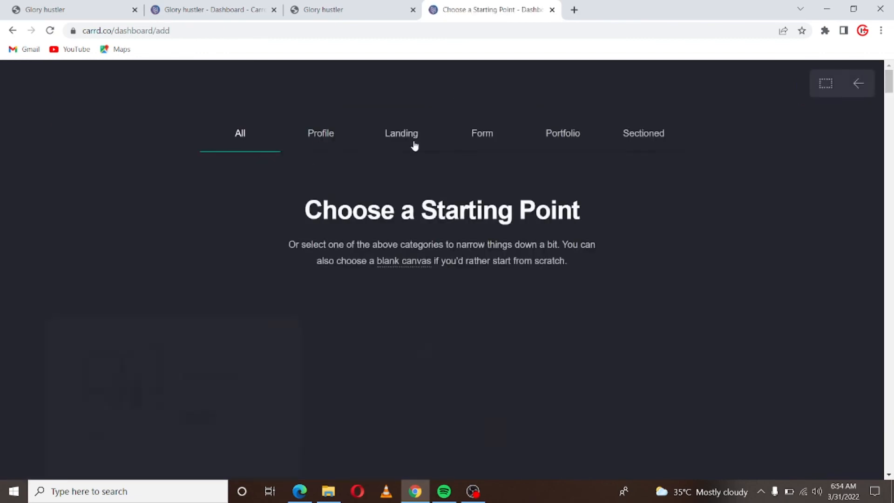
scroll(238, 307, down, 2)
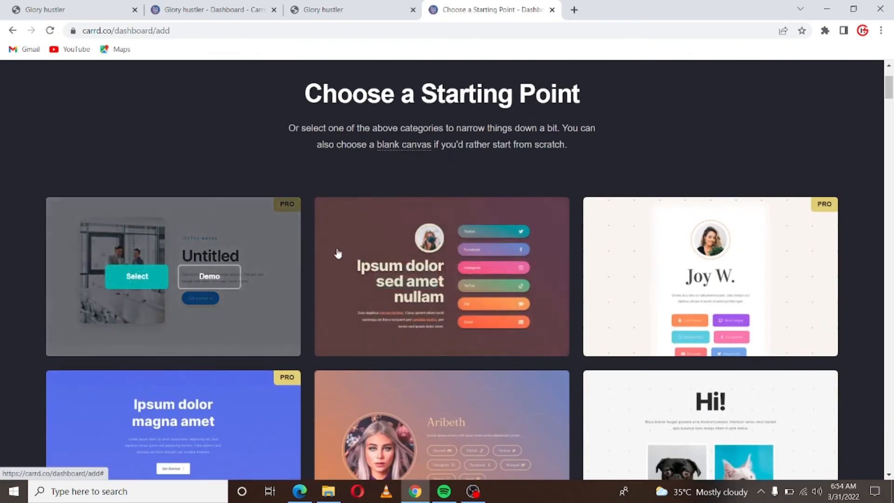
scroll(619, 343, down, 3)
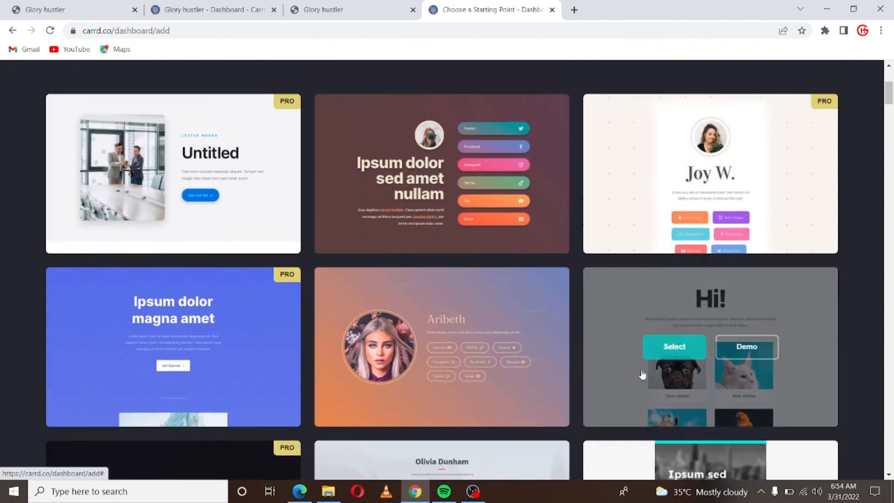
scroll(375, 371, down, 2)
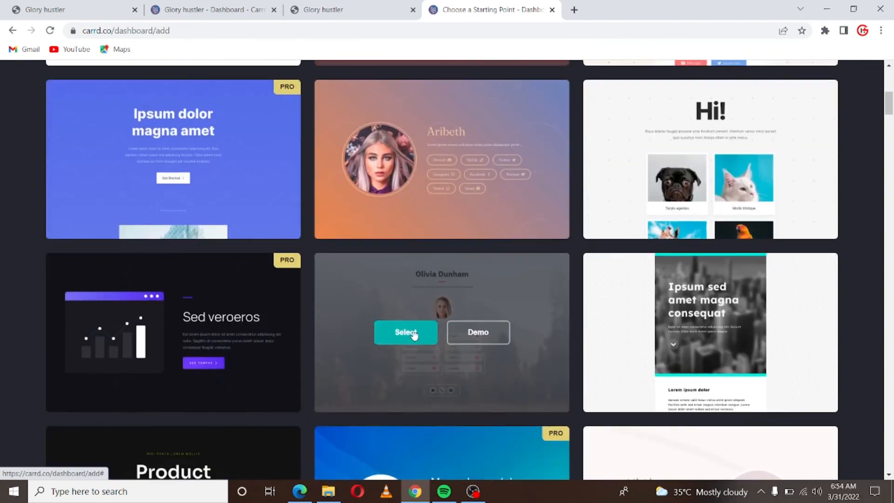
scroll(482, 300, down, 3)
scroll(497, 284, up, 9)
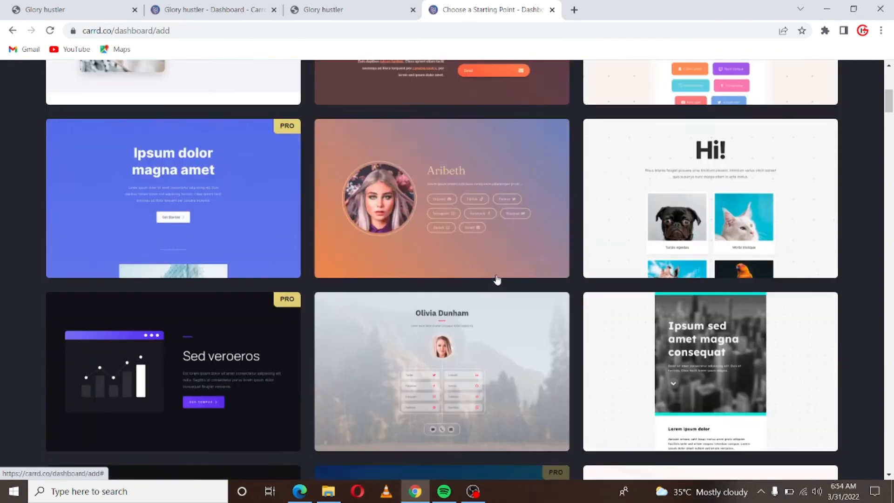
- View the Profile, Landing, Form and Sectioned template categories, and return to the full list of templates
click(320, 135)
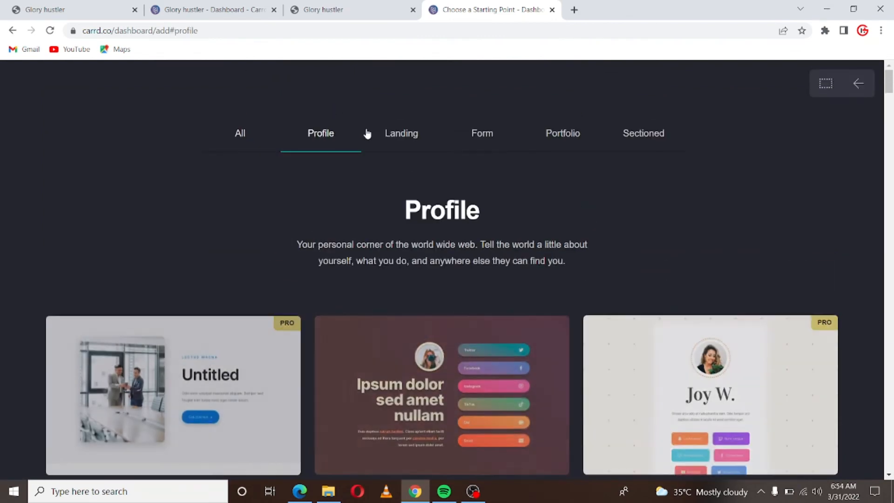
click(404, 135)
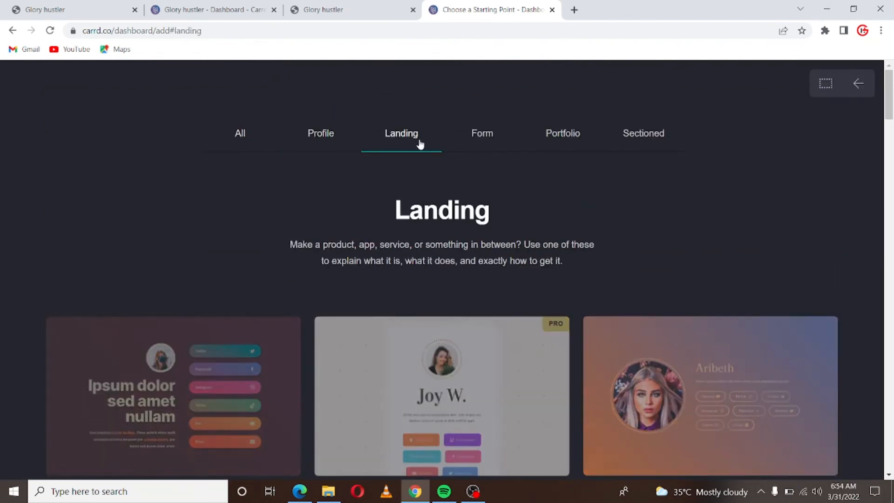
scroll(489, 261, down, 1)
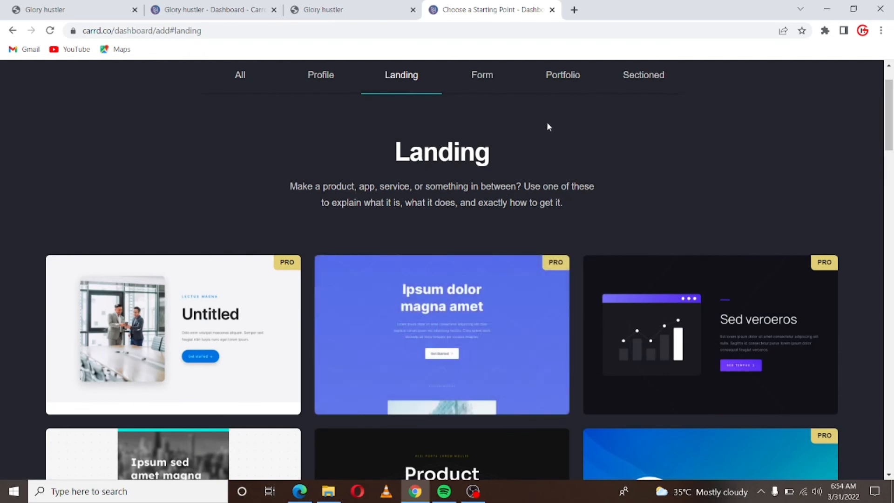
click(484, 81)
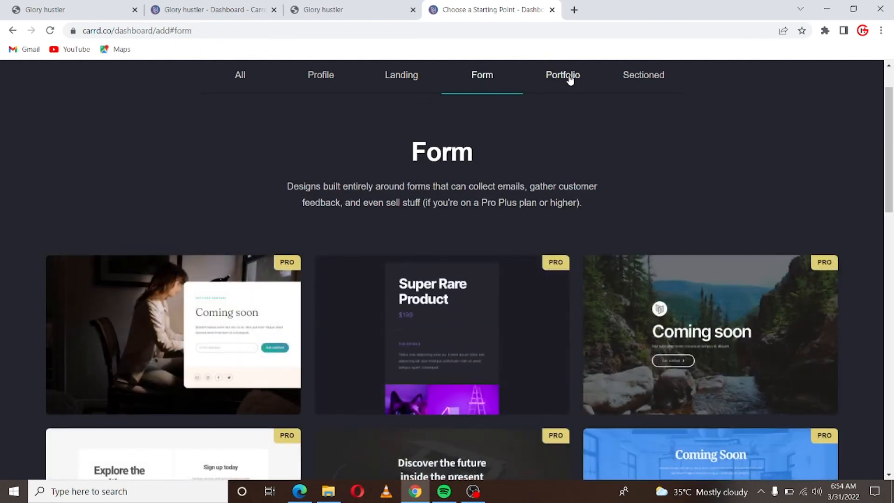
click(625, 83)
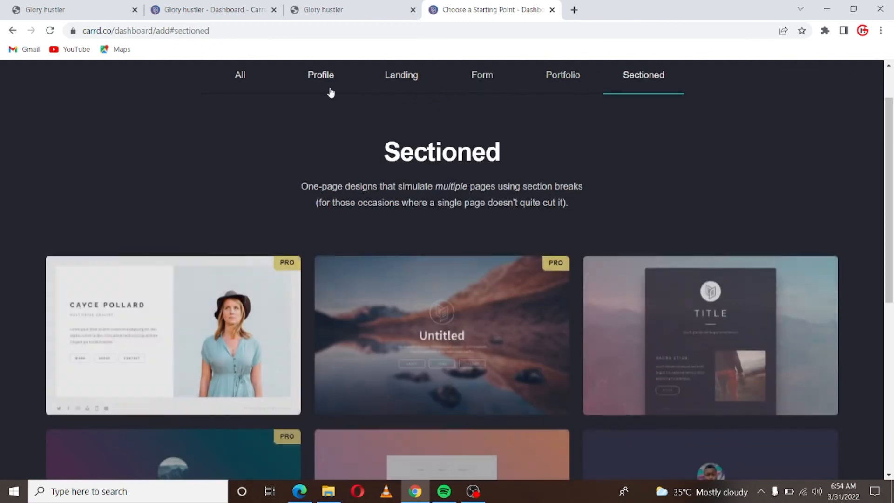
click(256, 87)
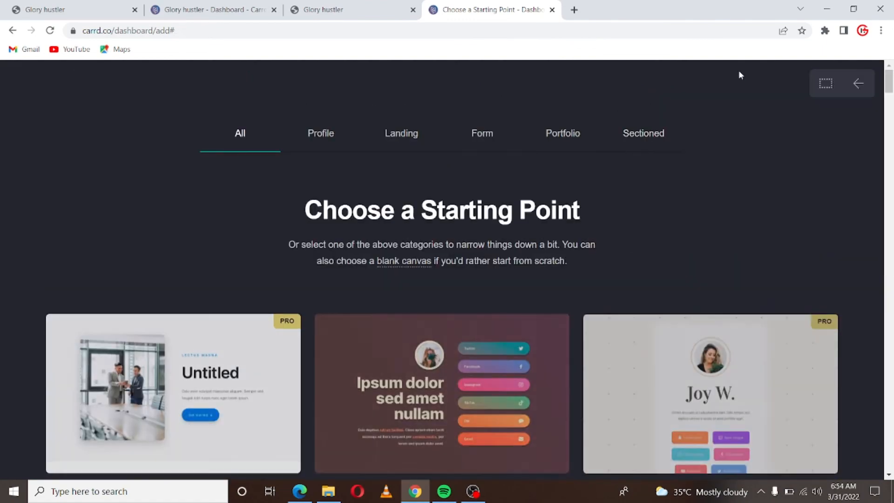